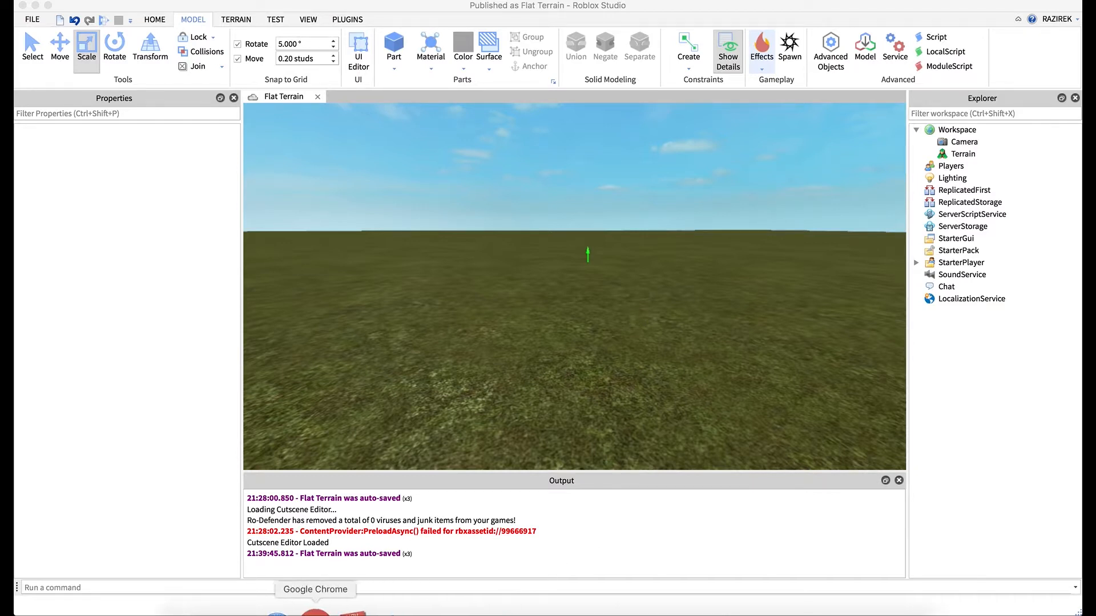
Switch to Google Chrome to view the tutorial video's YouTube comments, and return to Roblox Studio.
{"action": "left_click", "coordinate": [319, 612]}
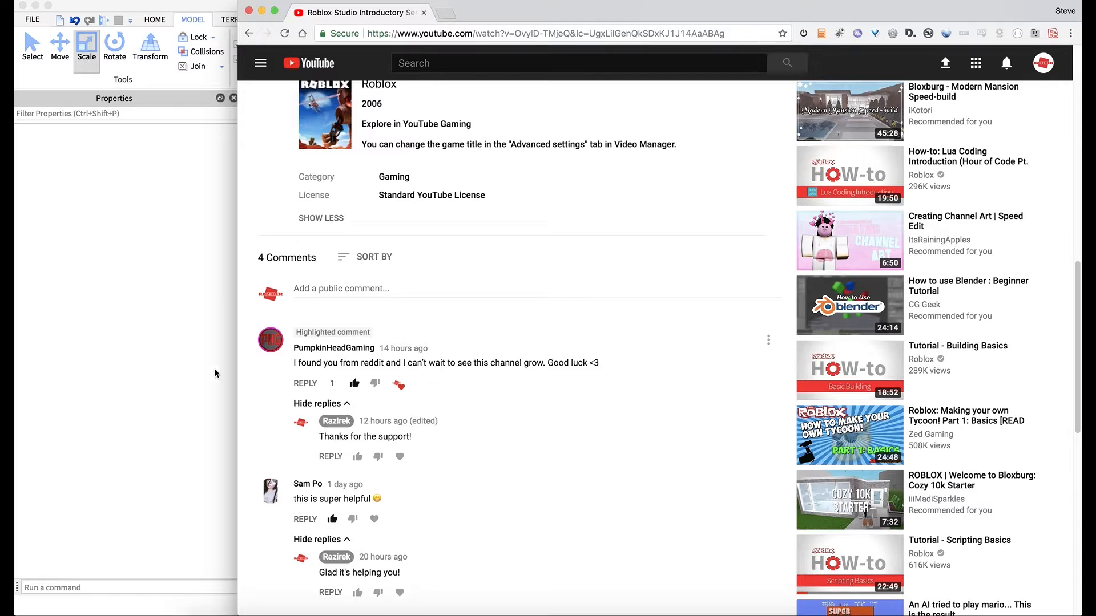
{"action": "left_click", "coordinate": [175, 370]}
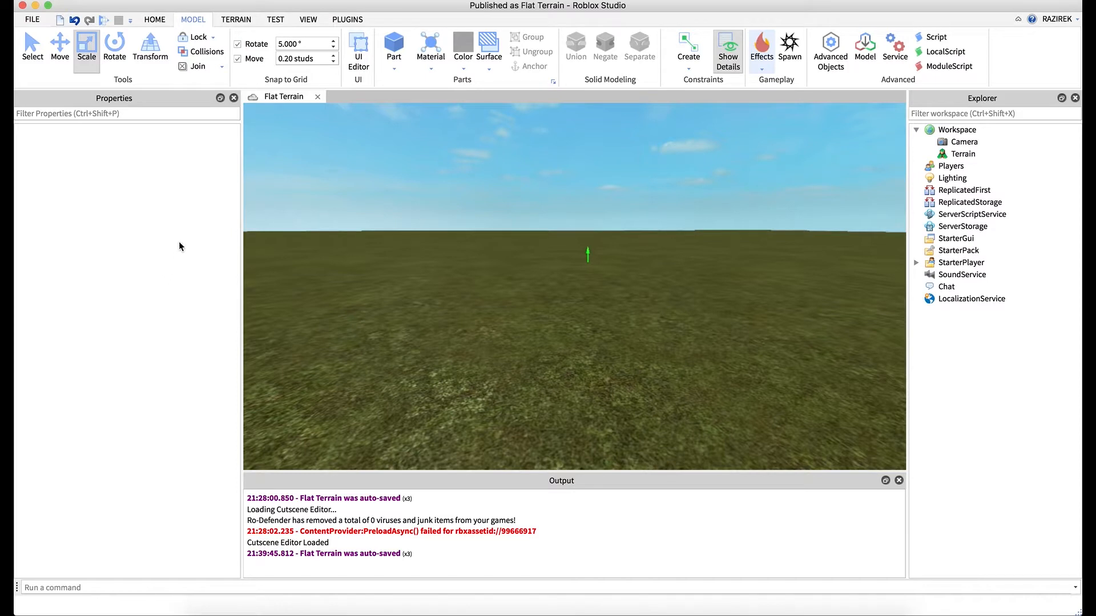
Insert the Firepit model from My Models in the Toolbox into the terrain, and close the Toolbox.
{"action": "left_click", "coordinate": [307, 21]}
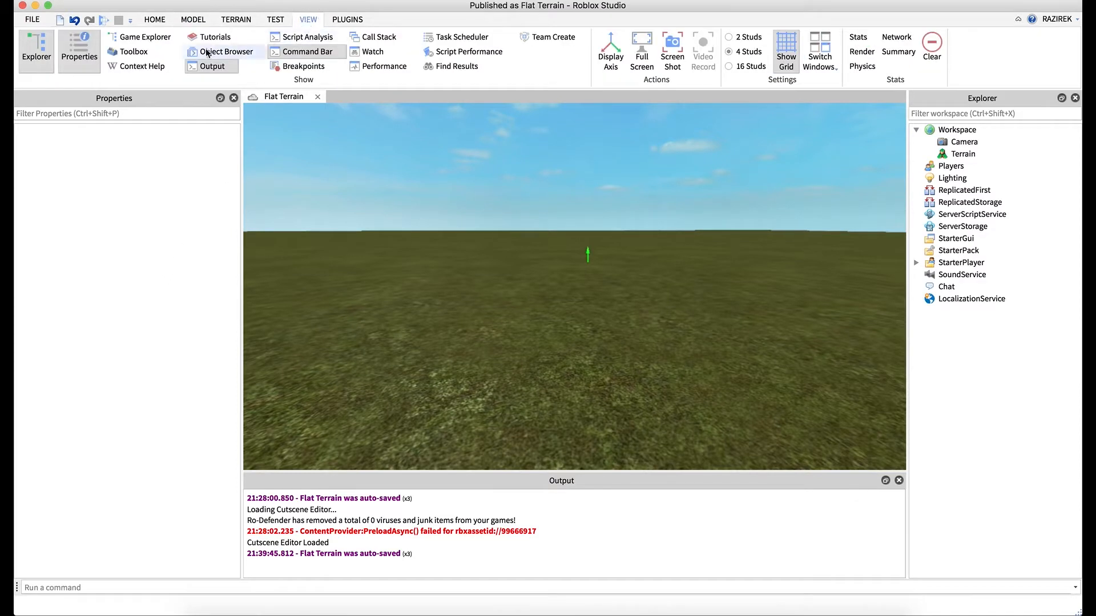
{"action": "left_click", "coordinate": [130, 52]}
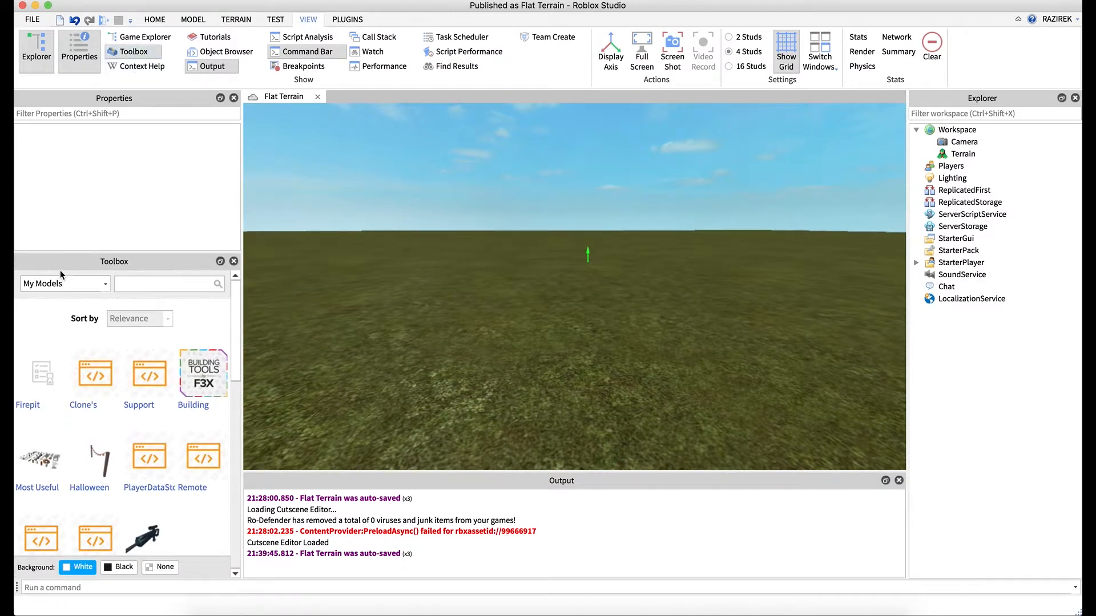
{"action": "left_click", "coordinate": [47, 285]}
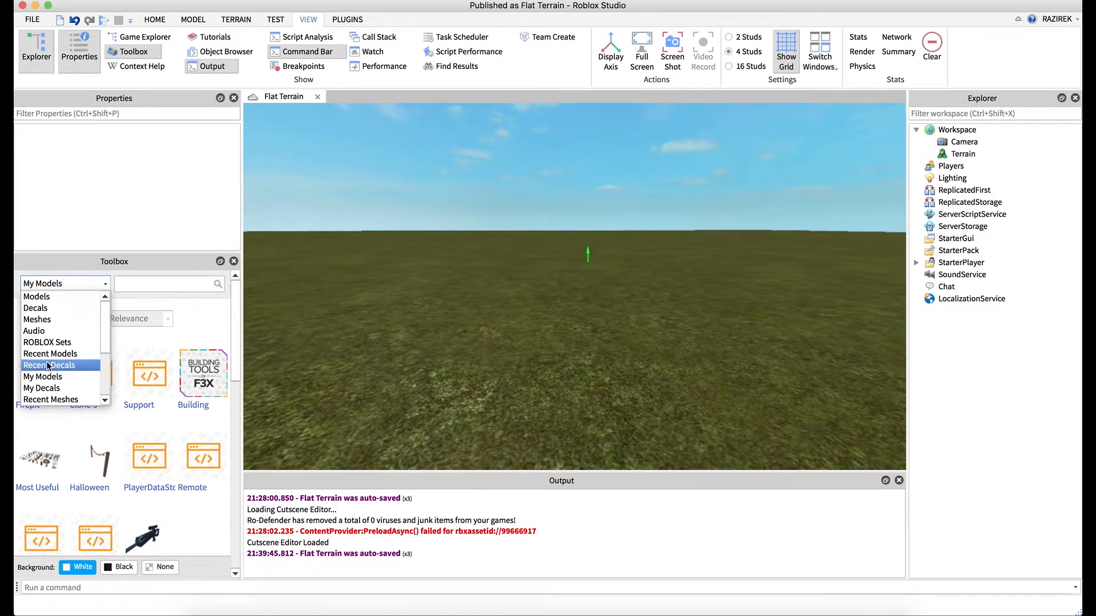
{"action": "left_click", "coordinate": [47, 377]}
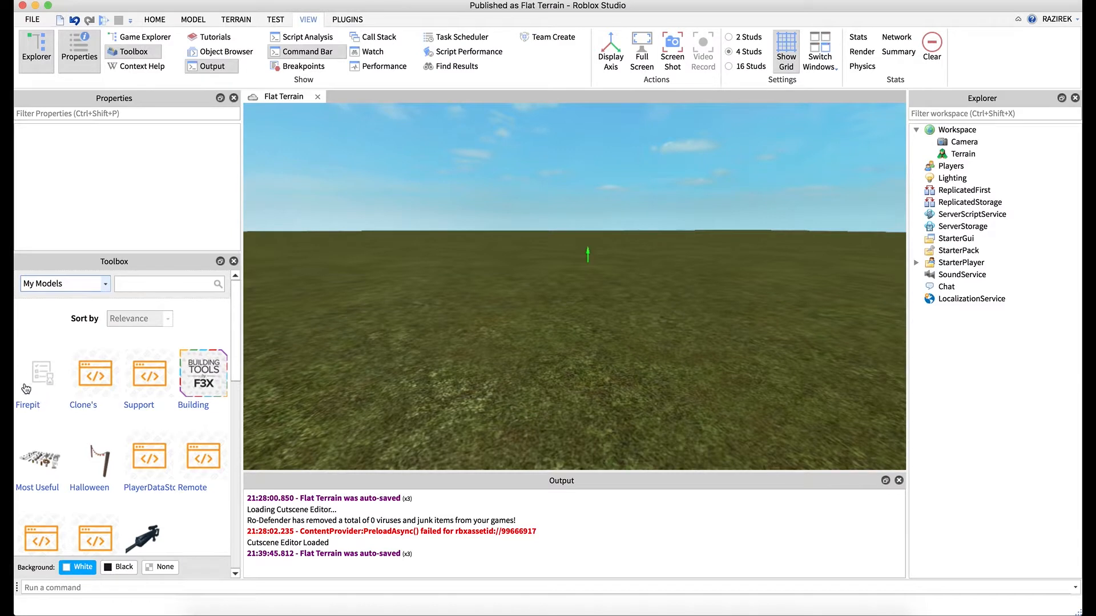
{"action": "left_click", "coordinate": [42, 381]}
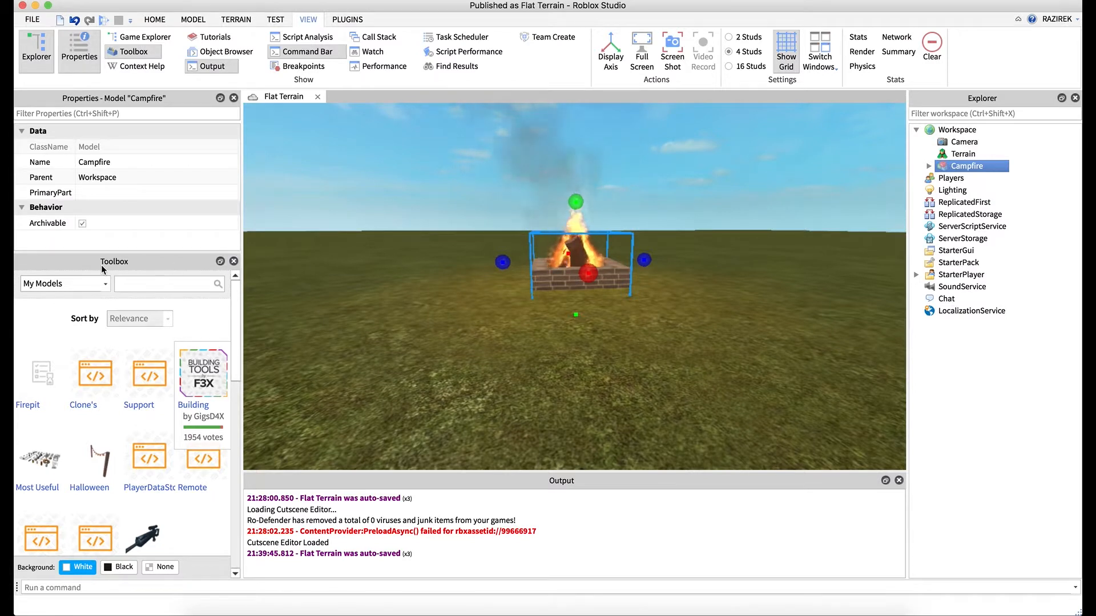
{"action": "left_click", "coordinate": [233, 261]}
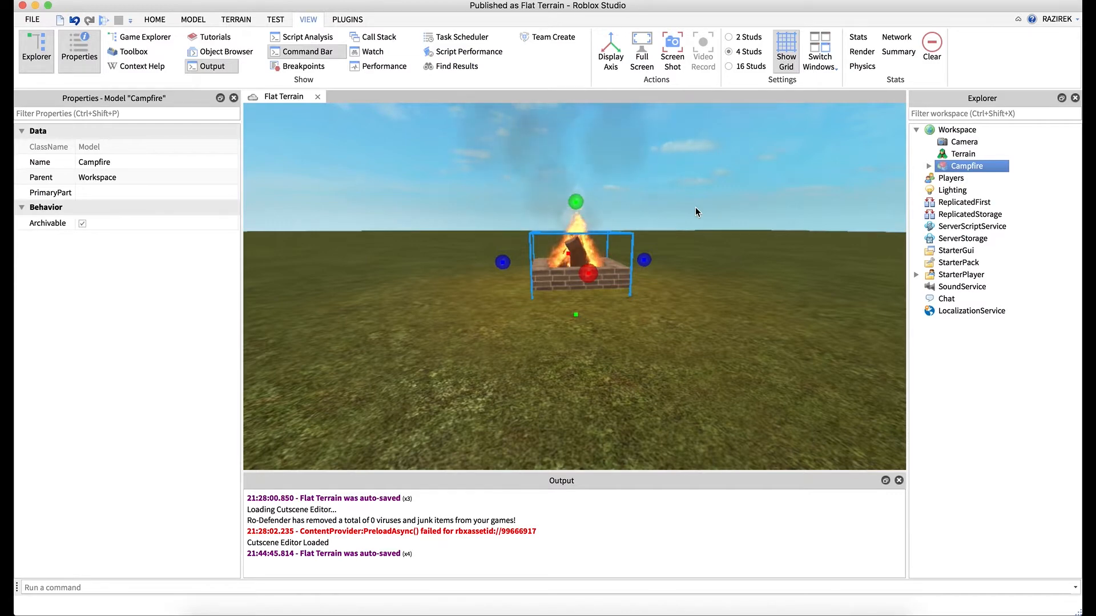
Inspect the inserted campfire model from above and from several sides, and deselect it.
{"action": "right_click_drag", "start_coordinate": [645, 220], "coordinate": [651, 214]}
{"action": "key", "text": "e"}
{"action": "key", "text": "w"}
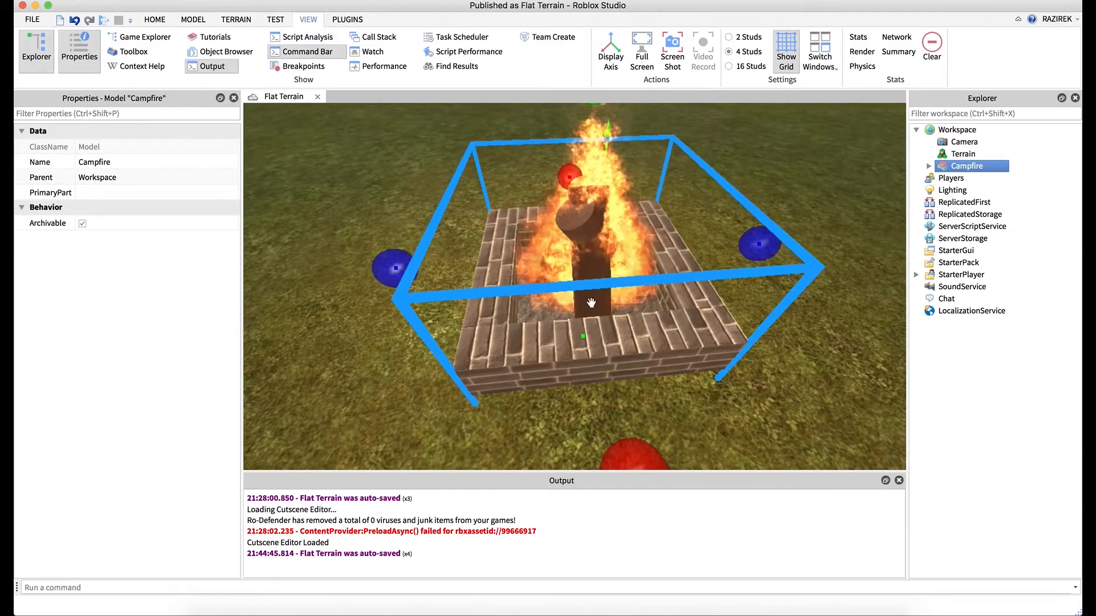
{"action": "right_click_drag", "start_coordinate": [580, 318], "coordinate": [578, 317]}
{"action": "key", "text": "a"}
{"action": "key", "text": "s"}
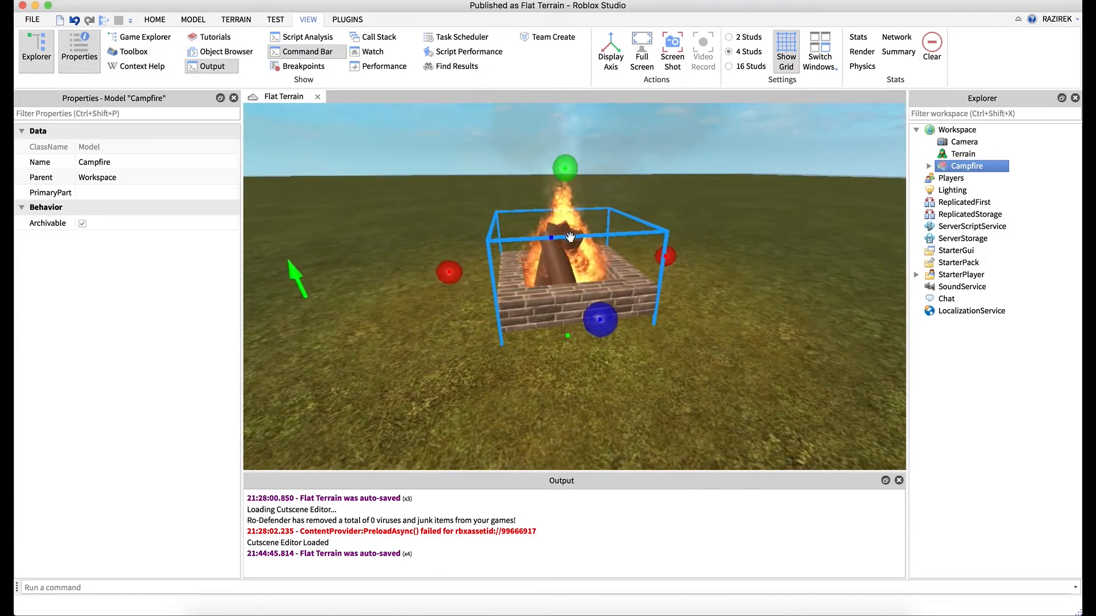
{"action": "right_click_drag", "start_coordinate": [598, 246], "coordinate": [598, 245]}
{"action": "key", "text": "d"}
{"action": "key", "text": "e"}
{"action": "key", "text": "d"}
{"action": "key", "text": "w"}
{"action": "key", "text": "d"}
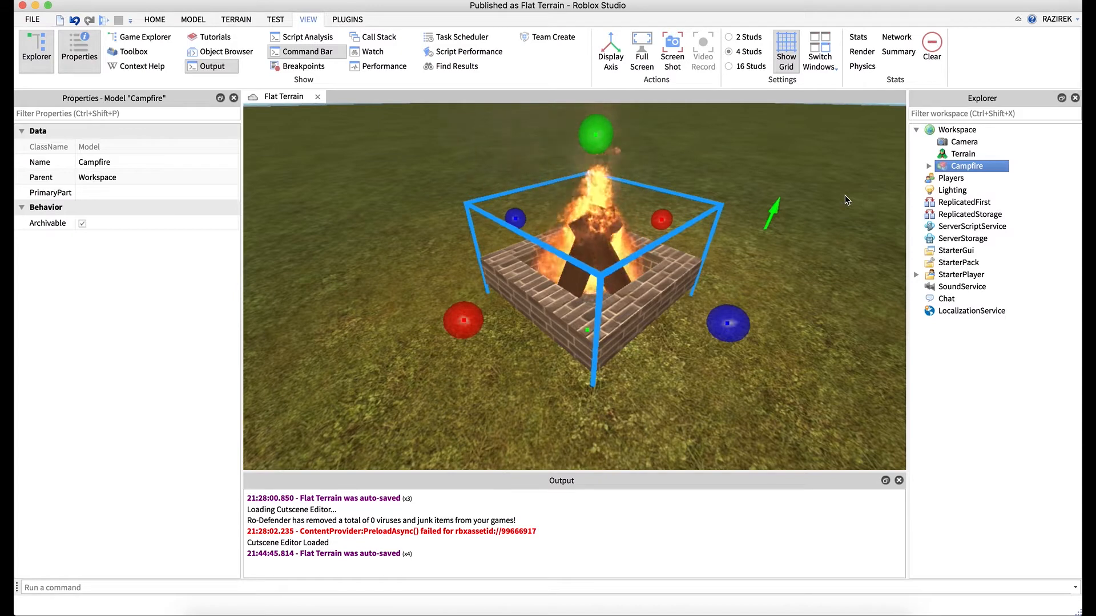
{"action": "left_click", "coordinate": [826, 223]}
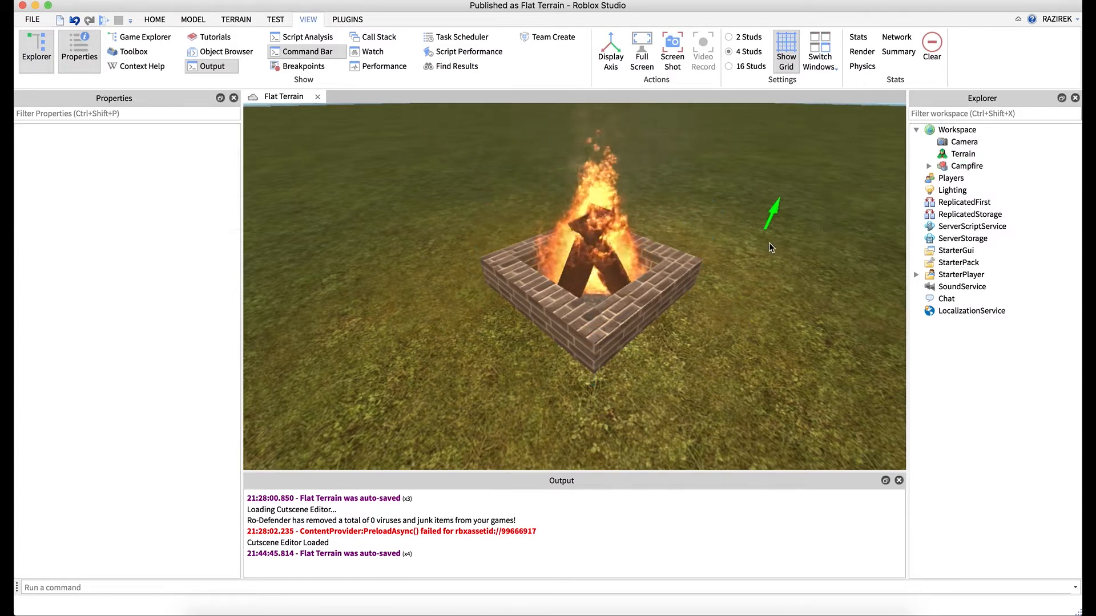
Examine the underside of the campfire at ground level, checking the gap between the brick base and the terrain.
{"action": "right_click_drag", "start_coordinate": [751, 306], "coordinate": [751, 306]}
{"action": "key", "text": "q"}
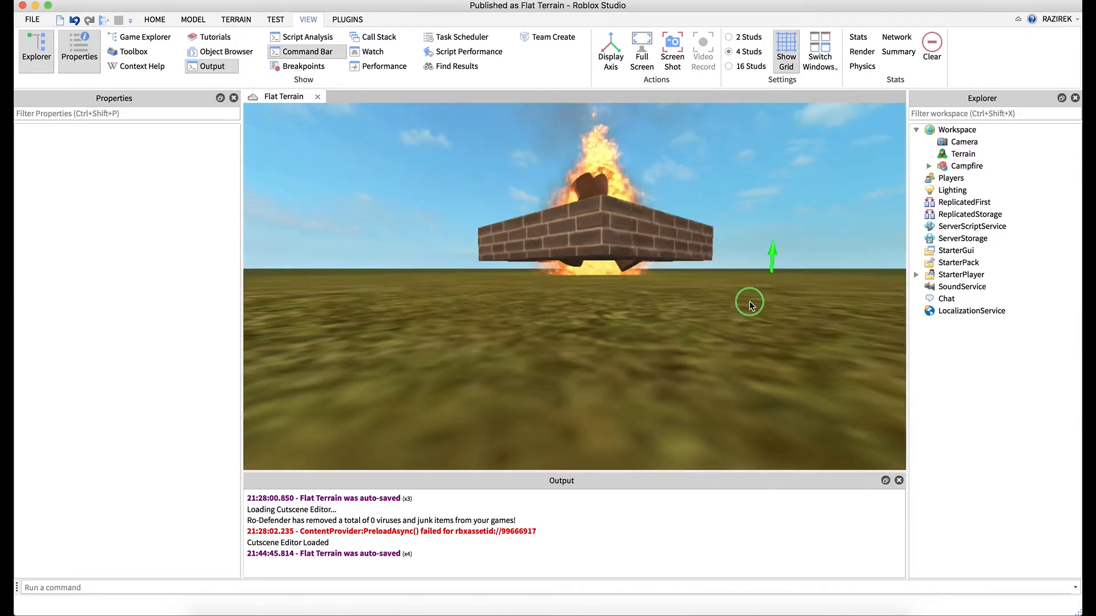
{"action": "right_click_drag", "start_coordinate": [749, 302], "coordinate": [749, 302]}
{"action": "key", "text": "w"}
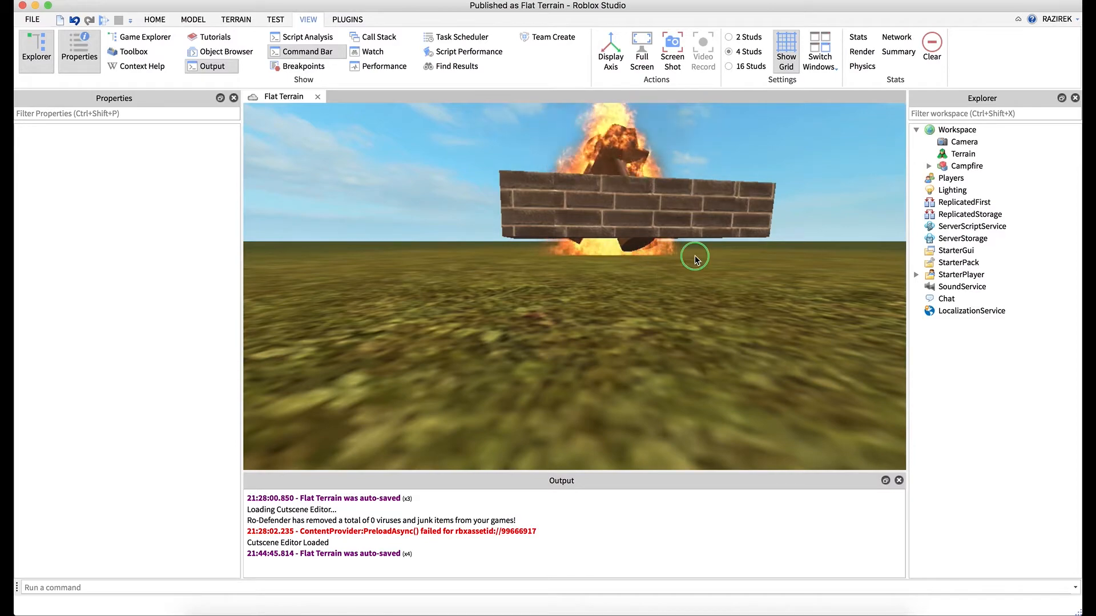
{"action": "scroll", "coordinate": [694, 255], "scroll_direction": "down", "scroll_amount": 5}
{"action": "scroll", "coordinate": [694, 256], "scroll_direction": "down", "scroll_amount": 6}
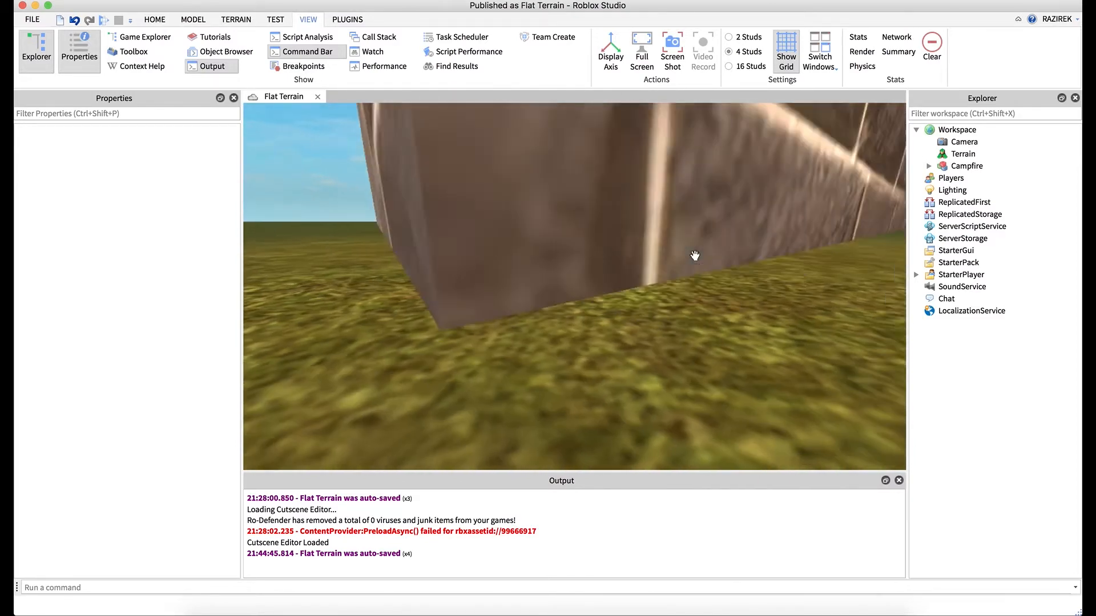
{"action": "scroll", "coordinate": [694, 255], "scroll_direction": "up", "scroll_amount": 3}
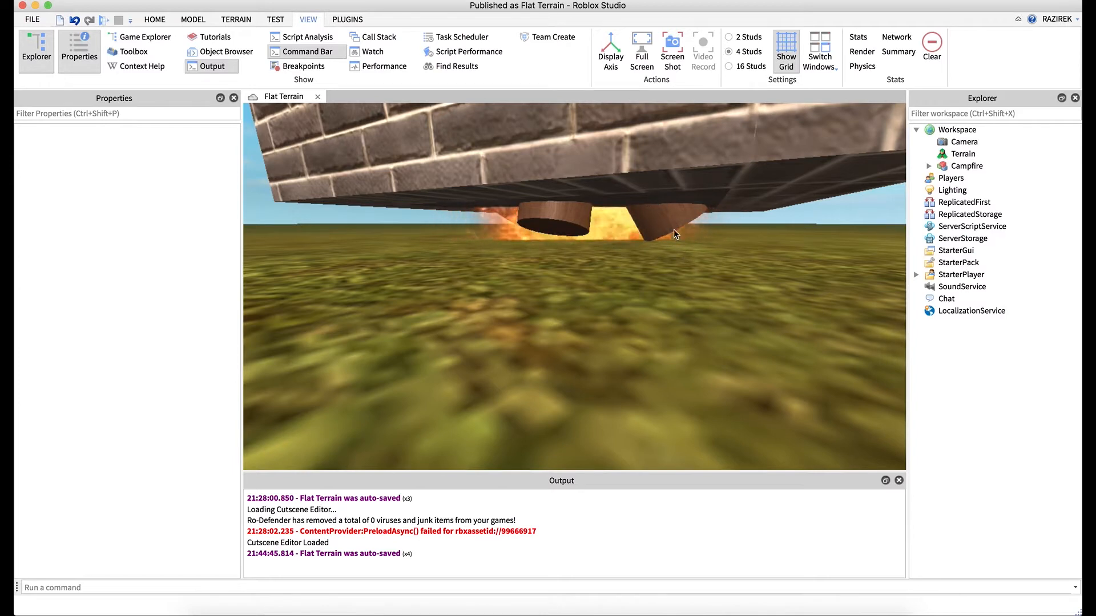
{"action": "right_click_drag", "start_coordinate": [647, 224], "coordinate": [649, 226]}
{"action": "key", "text": "s"}
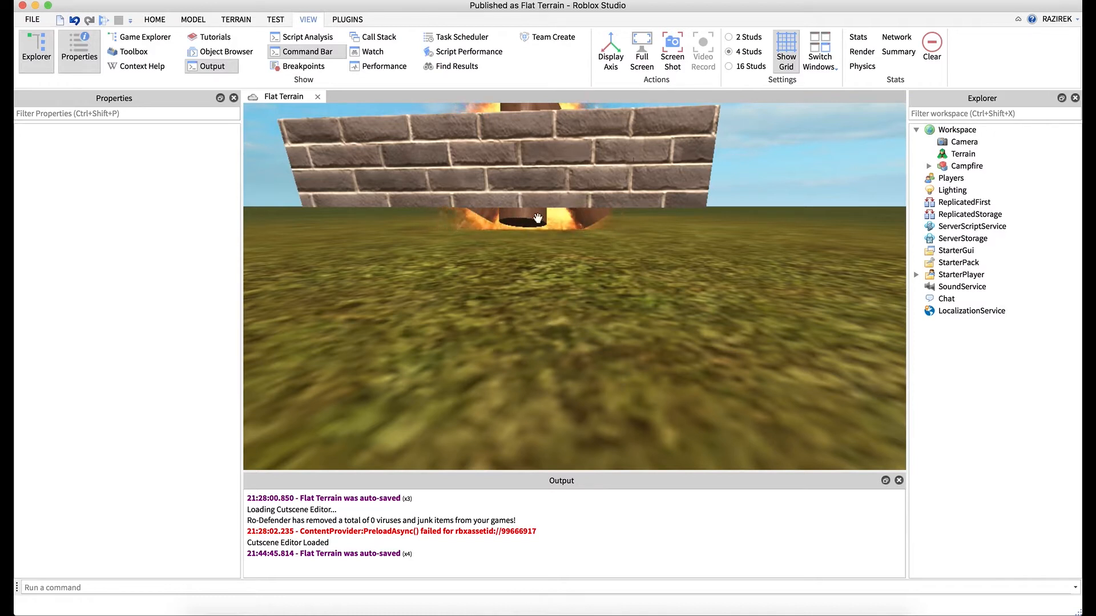
Activate the Move tool and select the Campfire model in the viewport.
{"action": "left_click", "coordinate": [192, 21]}
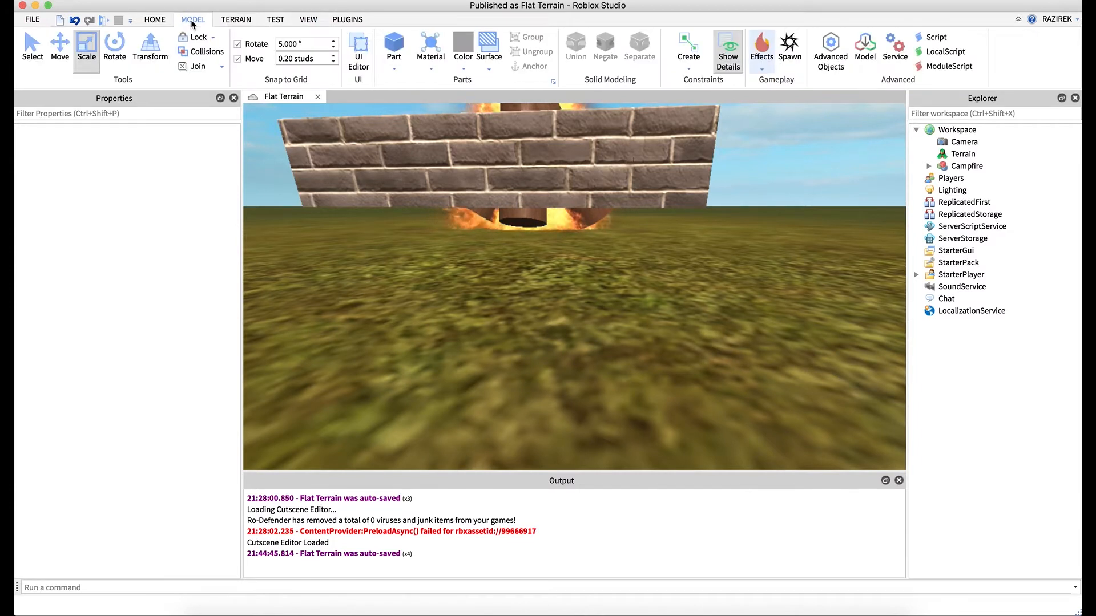
{"action": "left_click", "coordinate": [60, 57]}
{"action": "left_click", "coordinate": [527, 168]}
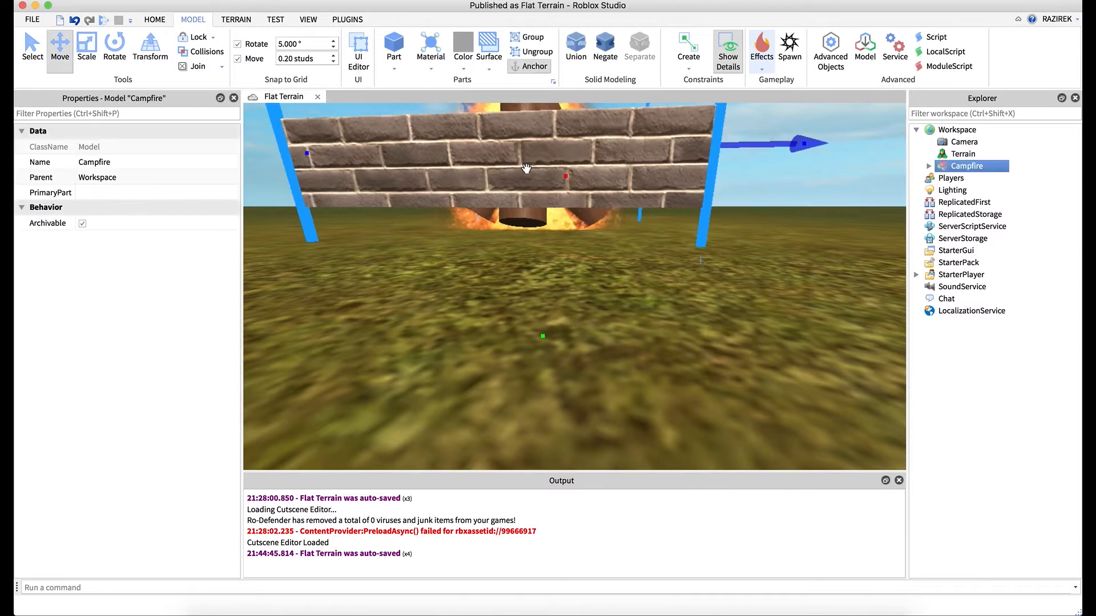
{"action": "right_click_drag", "start_coordinate": [527, 168], "coordinate": [453, 126]}
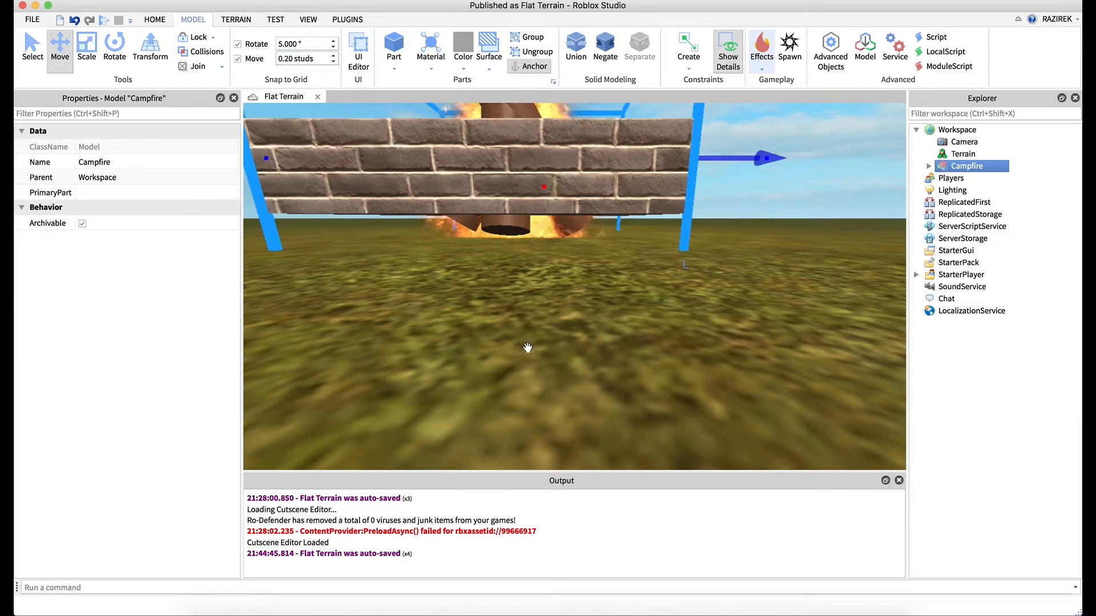
Try to lower the campfire with the move snap increment set to 1 stud.
{"action": "triple_click", "coordinate": [295, 58]}
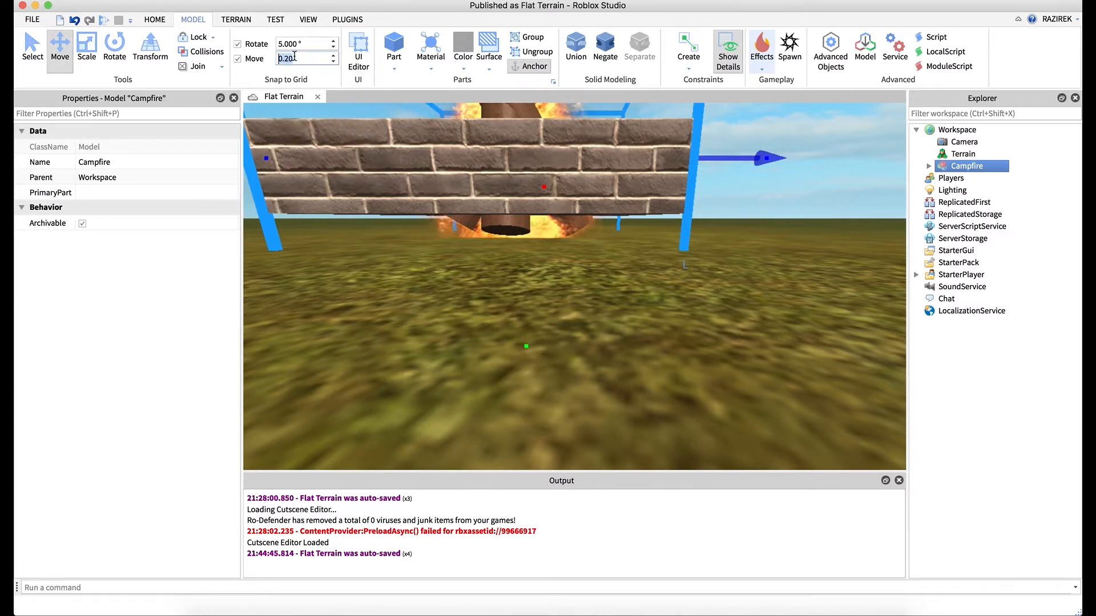
{"action": "type", "text": "1"}
{"action": "left_click_drag", "start_coordinate": [376, 153], "coordinate": [531, 377]}
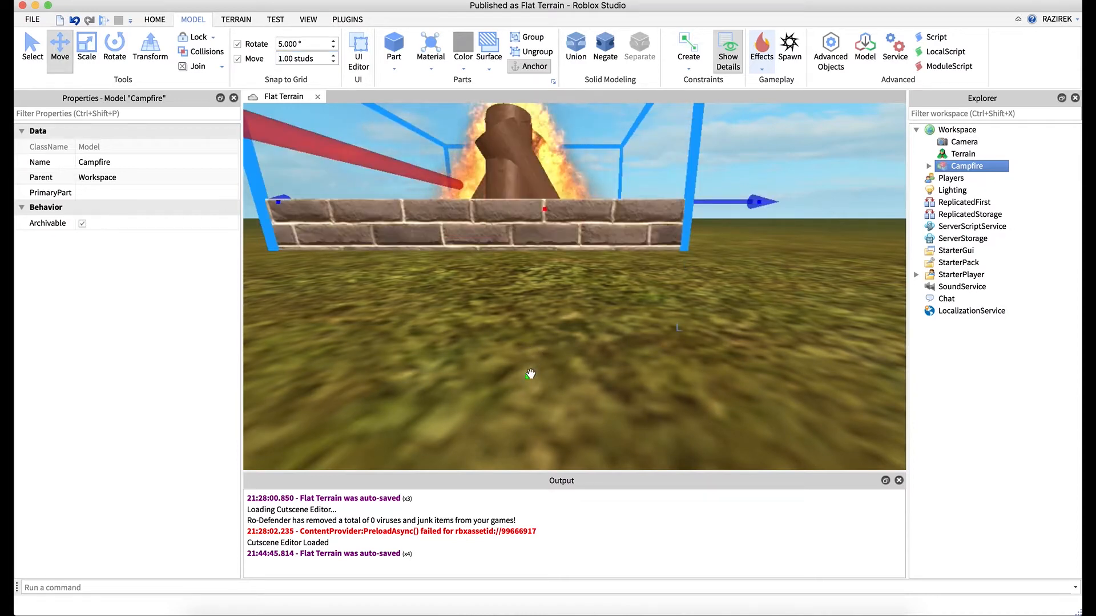
Set the move snap increment to 0.2 studs and lower the campfire until its brick base rests on the ground.
{"action": "left_click", "coordinate": [308, 58]}
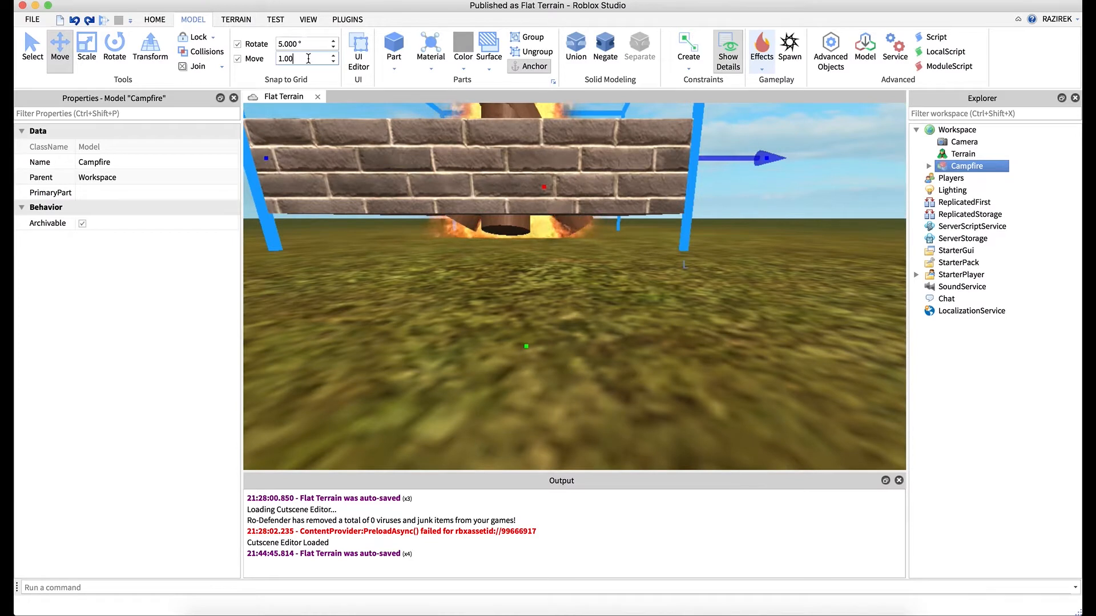
{"action": "key", "text": "BackSpace"}
{"action": "key", "text": "BackSpace"}
{"action": "key", "text": "BackSpace"}
{"action": "key", "text": "BackSpace"}
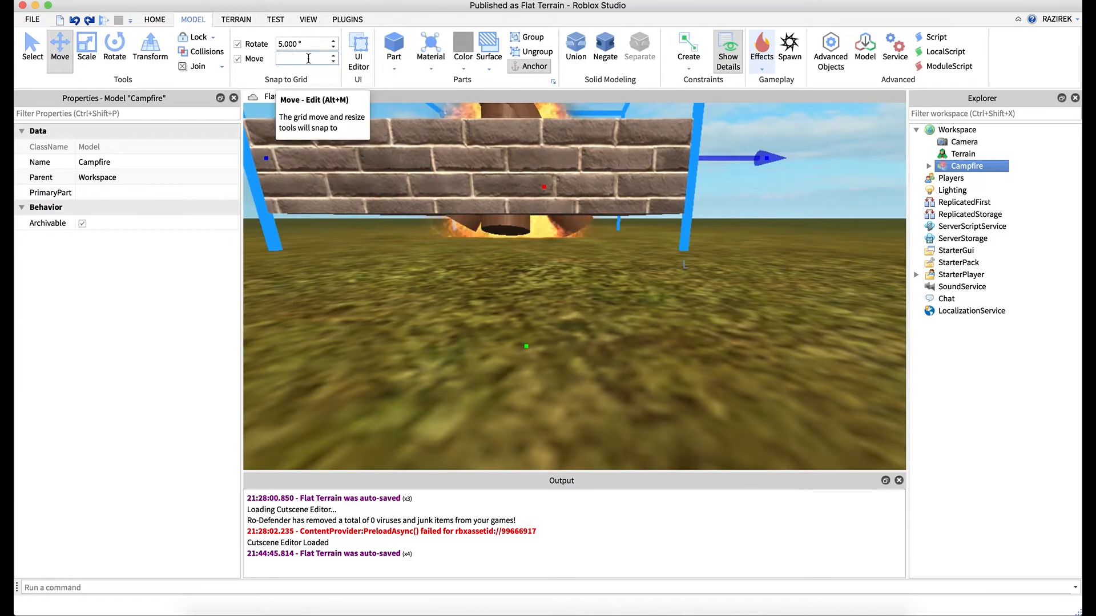
{"action": "type", "text": ".2"}
{"action": "key", "text": "Return"}
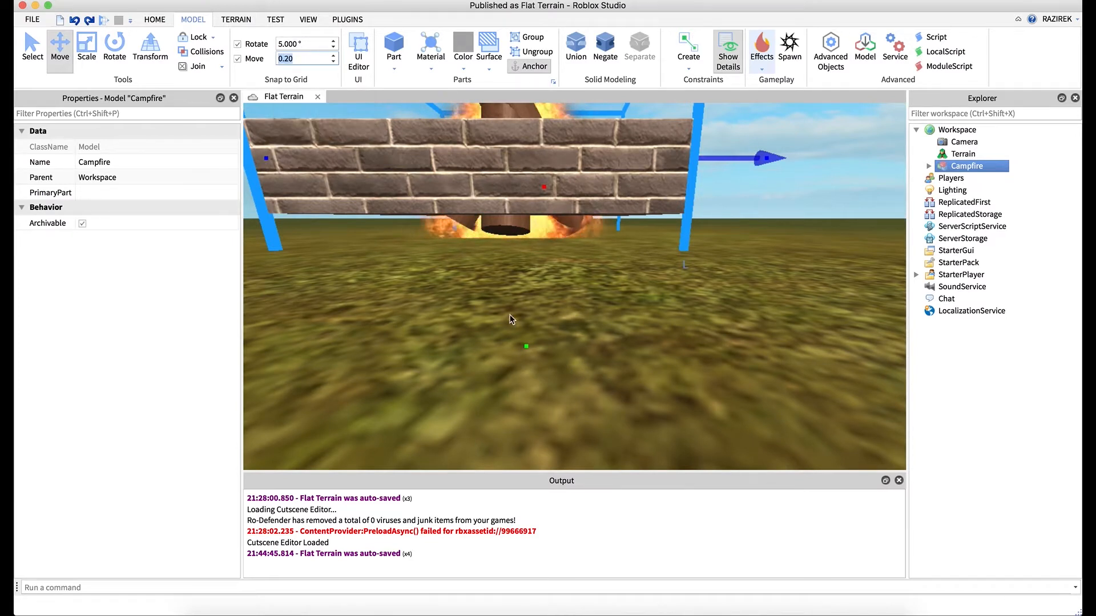
{"action": "left_click_drag", "start_coordinate": [530, 345], "coordinate": [532, 360]}
{"action": "right_click_drag", "start_coordinate": [719, 232], "coordinate": [719, 230]}
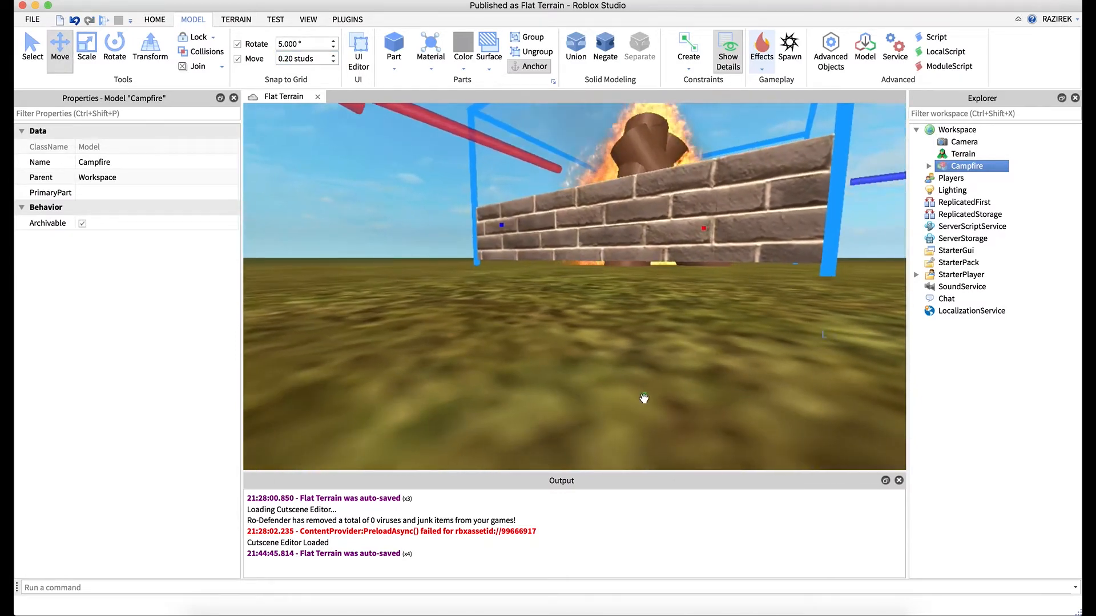
{"action": "right_click_drag", "start_coordinate": [733, 267], "coordinate": [733, 265]}
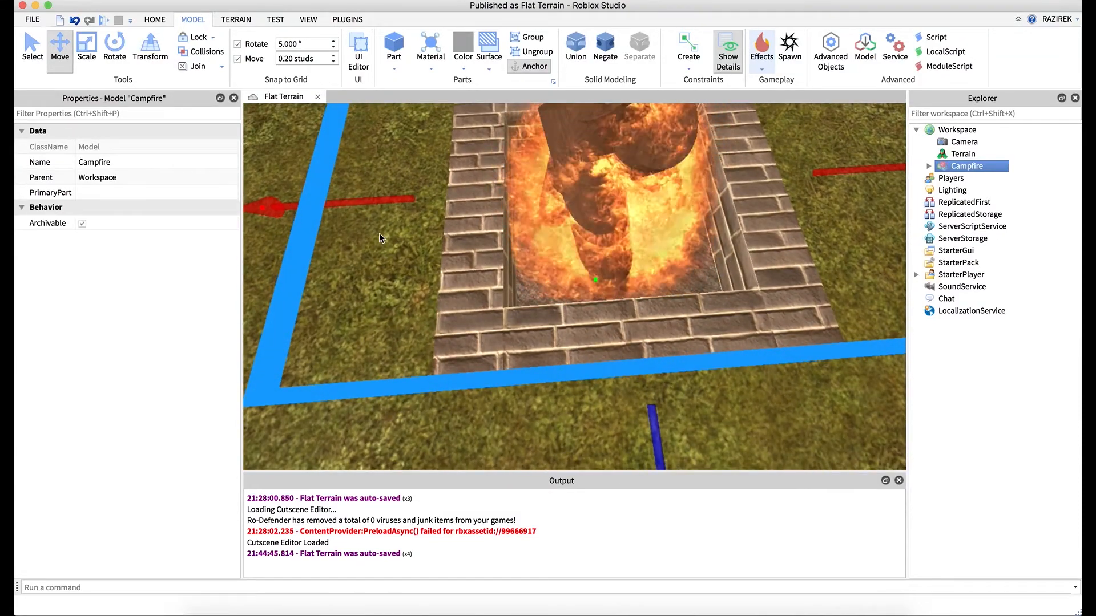
{"action": "key", "text": "f"}
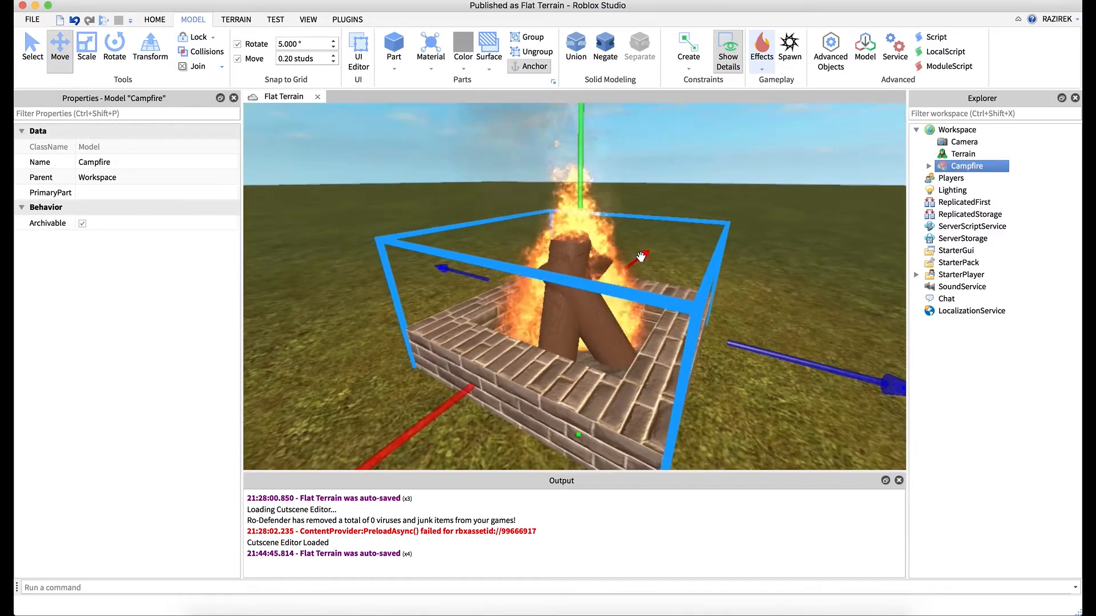
{"action": "right_click_drag", "start_coordinate": [641, 257], "coordinate": [622, 258]}
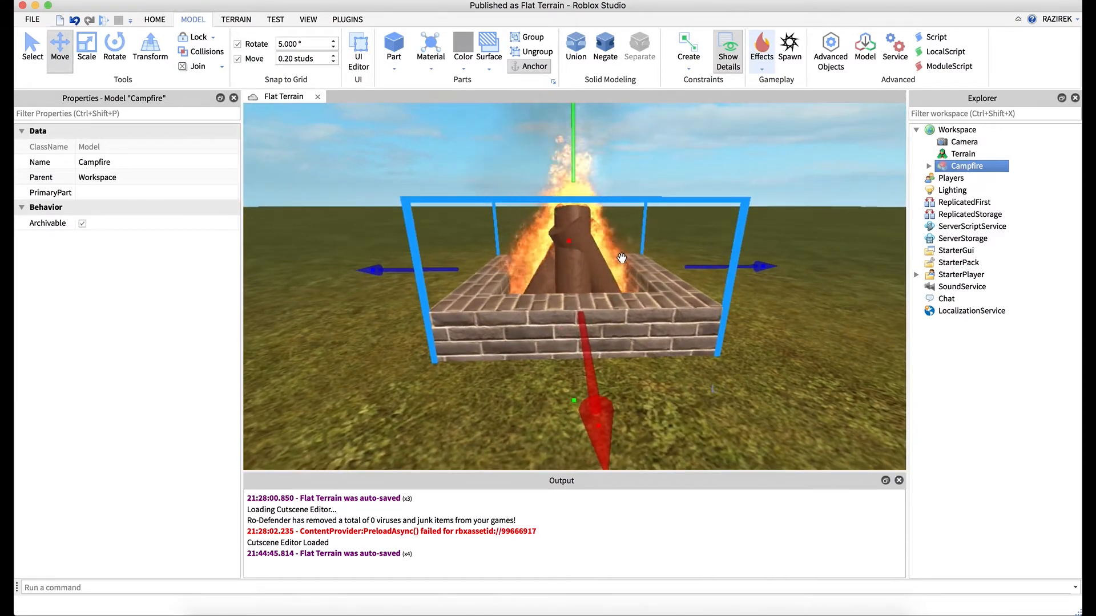
Check the campfire's Anchor setting and deselect the model.
{"action": "left_click", "coordinate": [536, 67]}
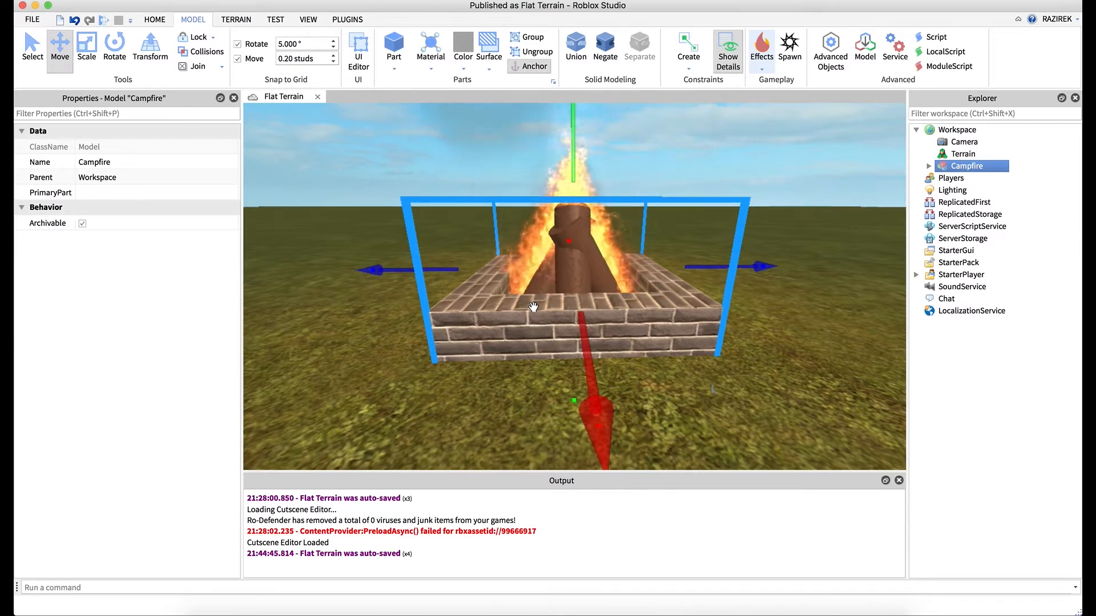
{"action": "left_click", "coordinate": [816, 189]}
{"action": "scroll", "coordinate": [813, 188], "scroll_direction": "down", "scroll_amount": 5}
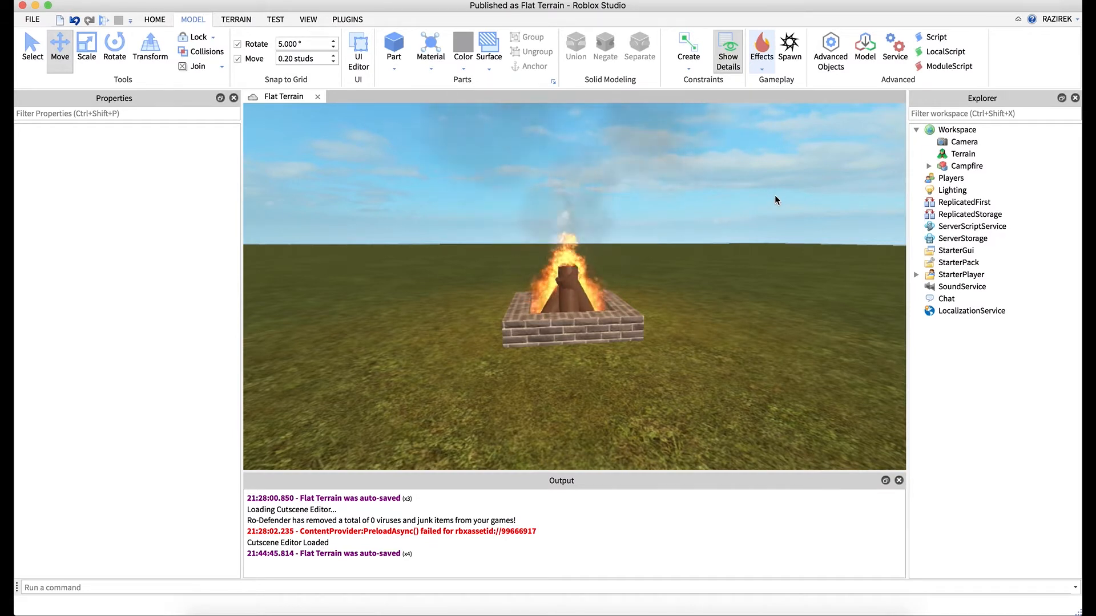
Start a play test and walk the character over to stand beside the campfire.
{"action": "left_click", "coordinate": [104, 21]}
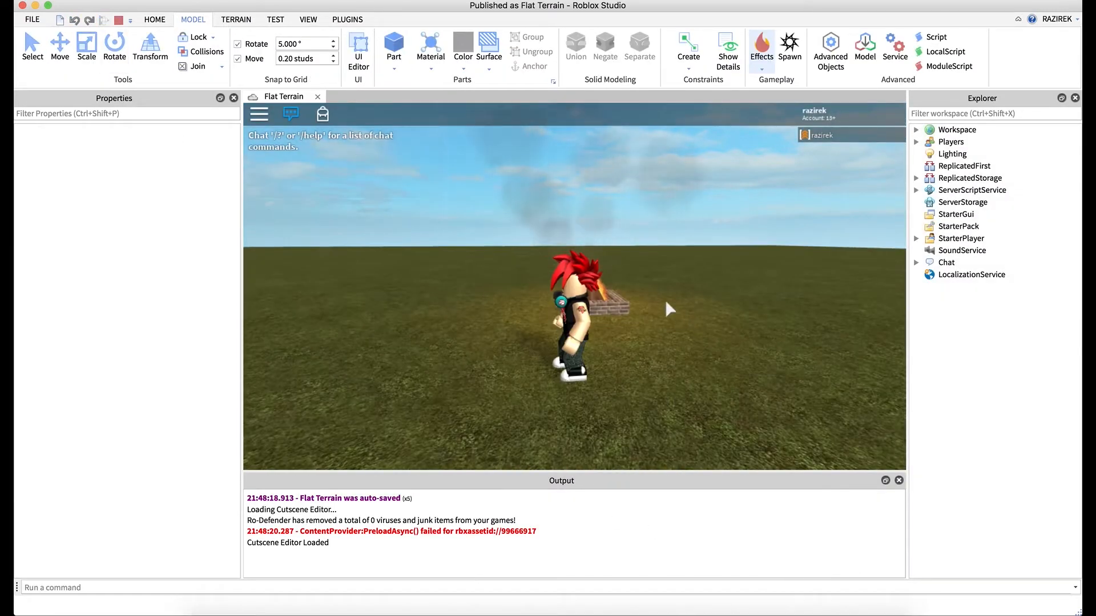
{"action": "right_click_drag", "start_coordinate": [666, 303], "coordinate": [676, 327]}
{"action": "key", "text": "w"}
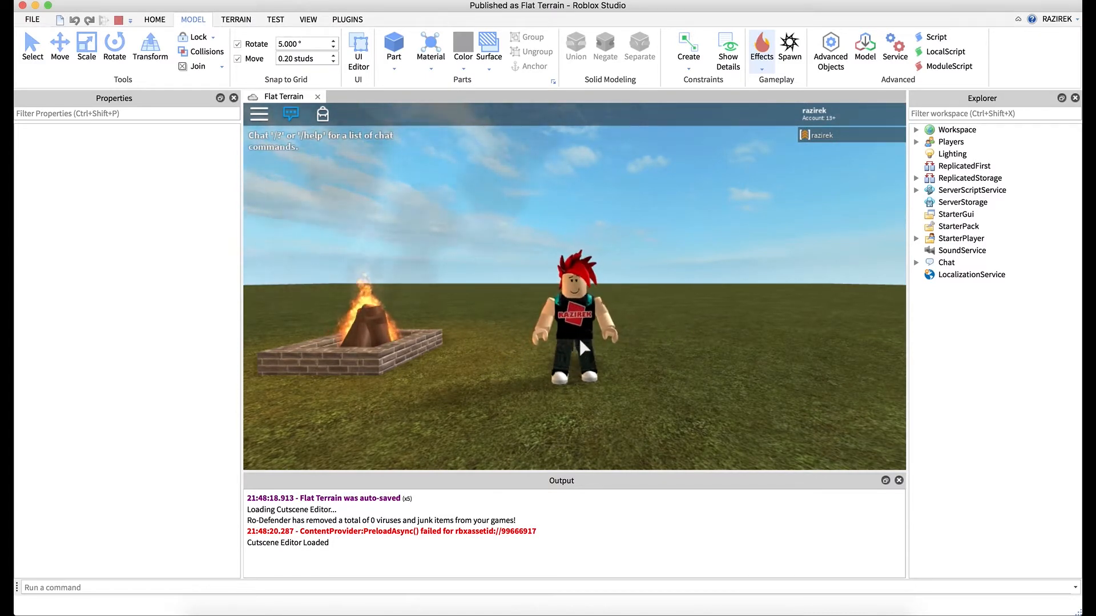
Expand Workspace in the running game and select the player's character model.
{"action": "left_click", "coordinate": [916, 131]}
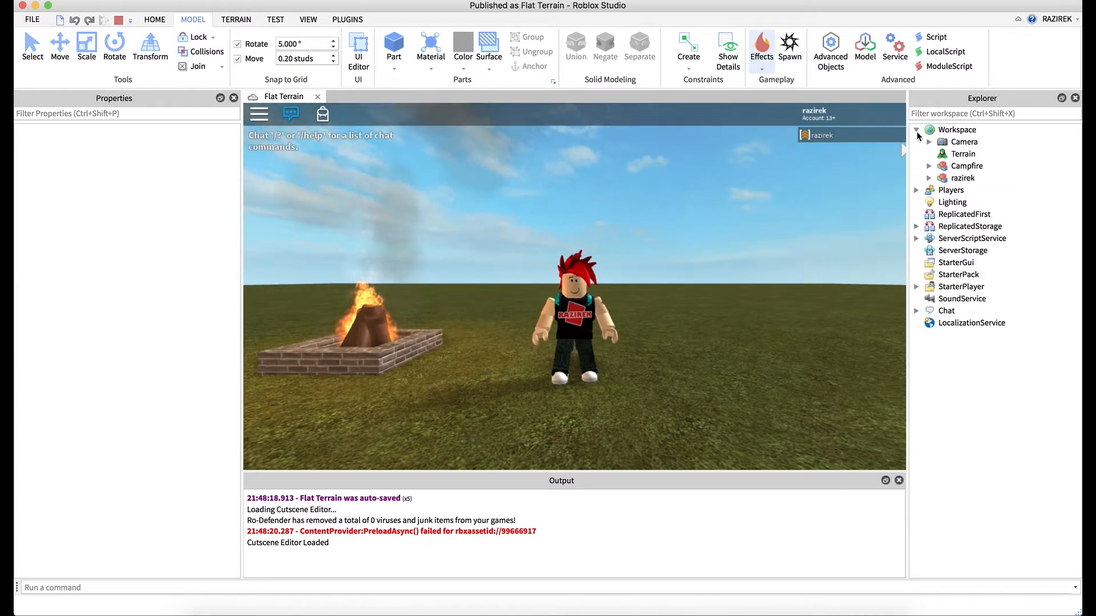
{"action": "left_click", "coordinate": [963, 180]}
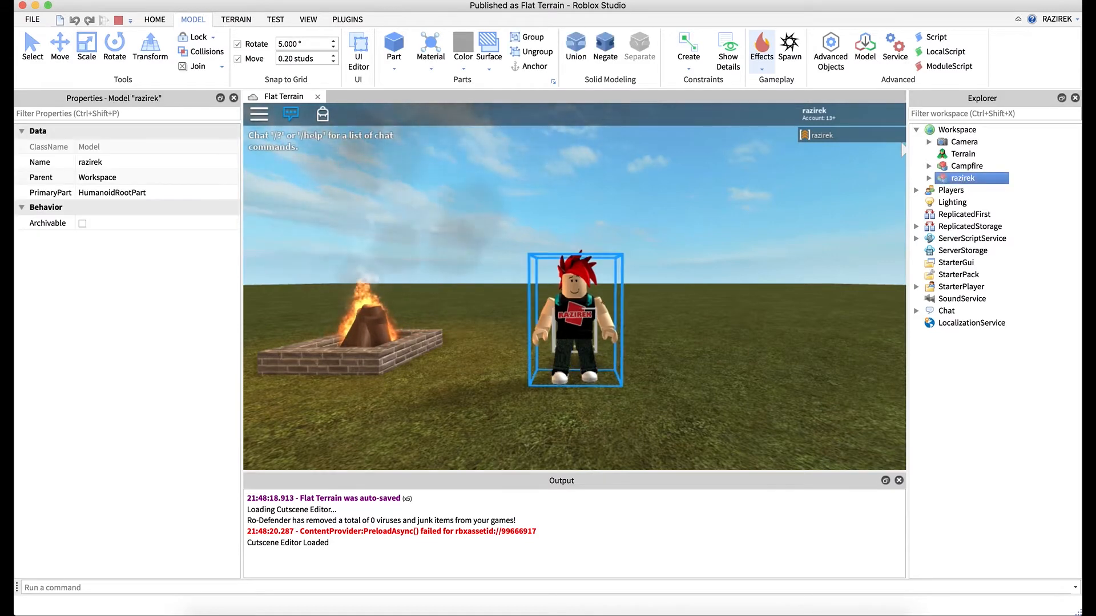
Copy the player's character model from the running game's Workspace and stop the play test.
{"action": "right_click_drag", "start_coordinate": [657, 294], "coordinate": [656, 296]}
{"action": "key", "text": "w"}
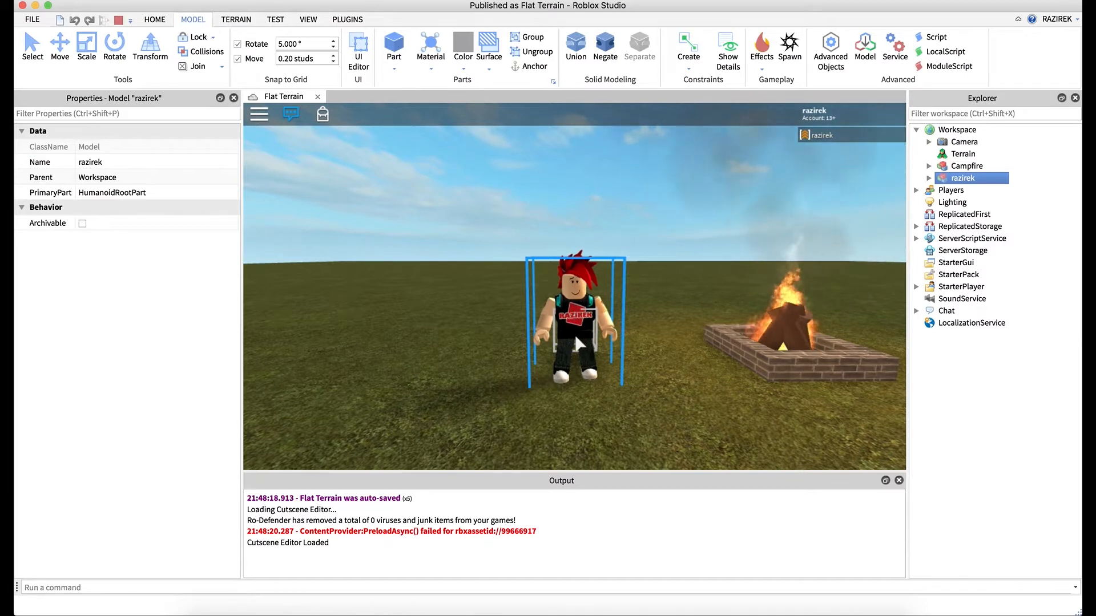
{"action": "right_click", "coordinate": [960, 181]}
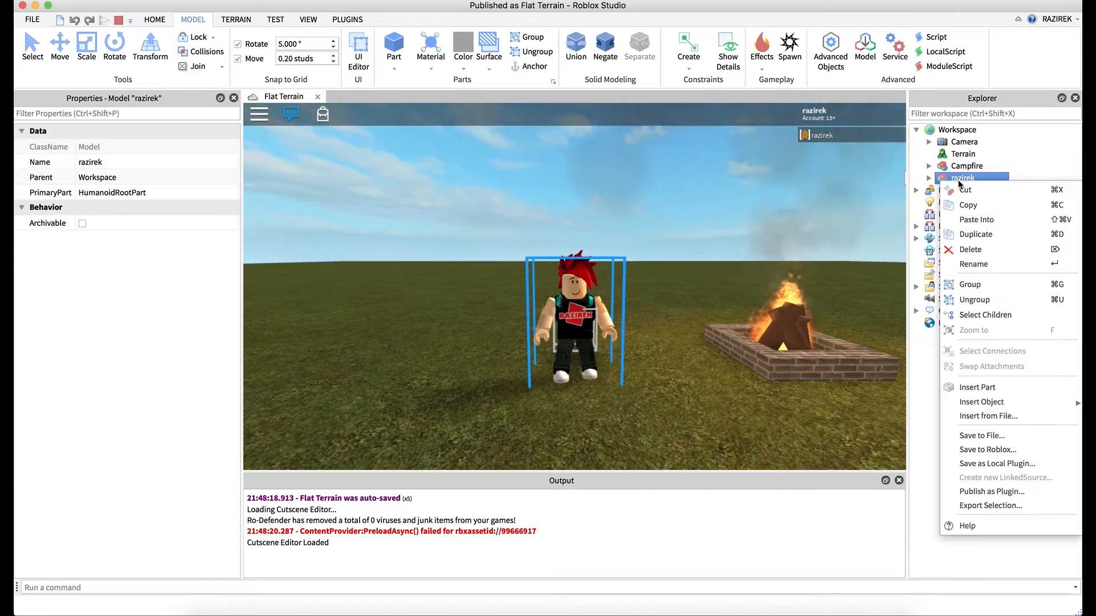
{"action": "left_click", "coordinate": [974, 210]}
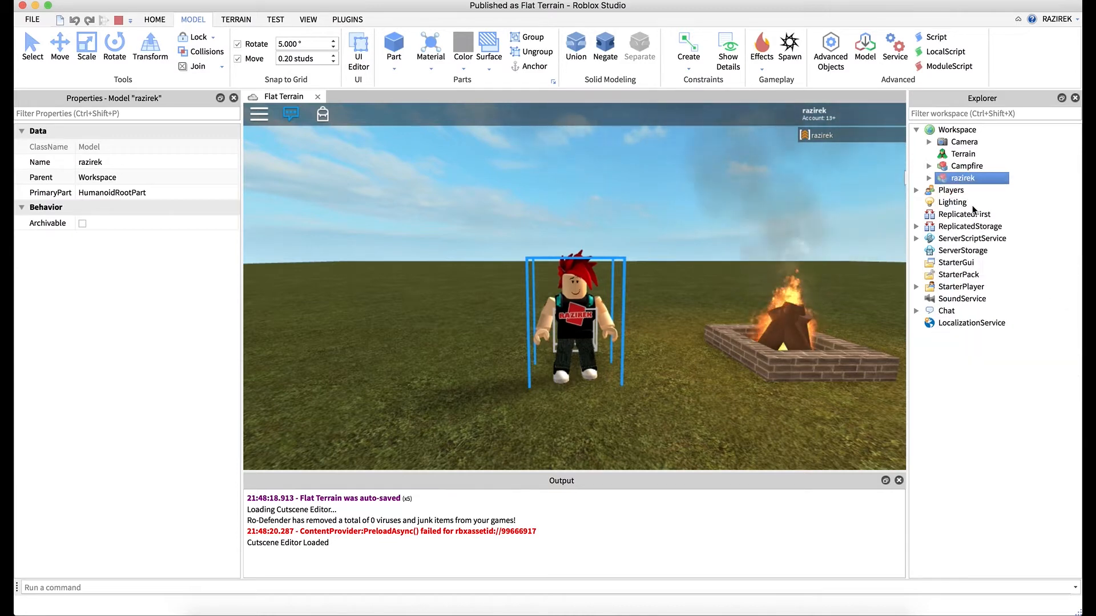
{"action": "left_click", "coordinate": [119, 21]}
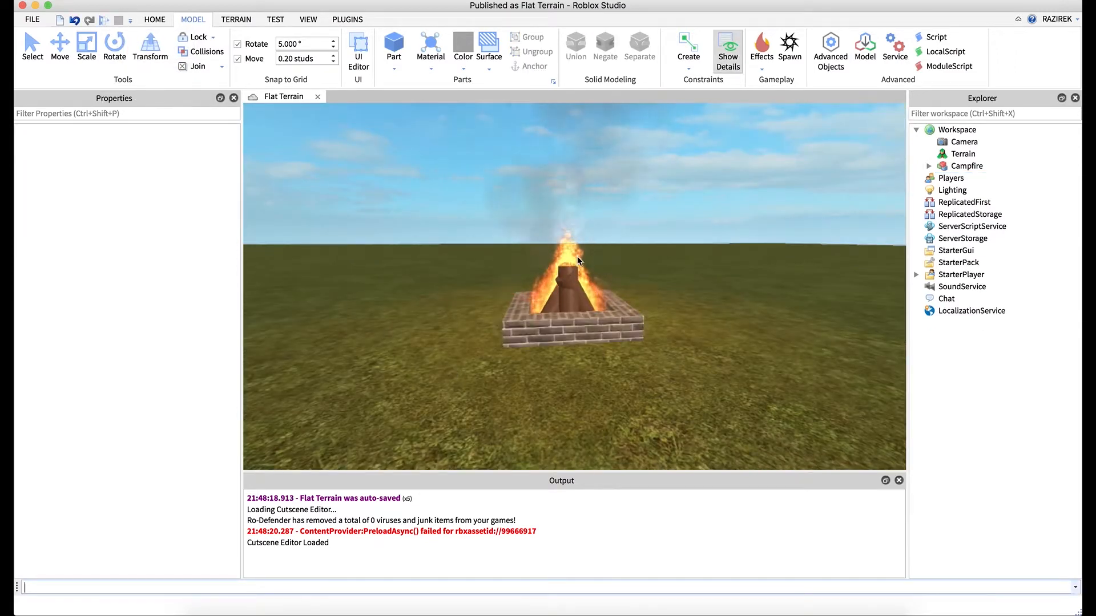
Paste the copied character model into Workspace beside the campfire and deselect it.
{"action": "right_click", "coordinate": [948, 131]}
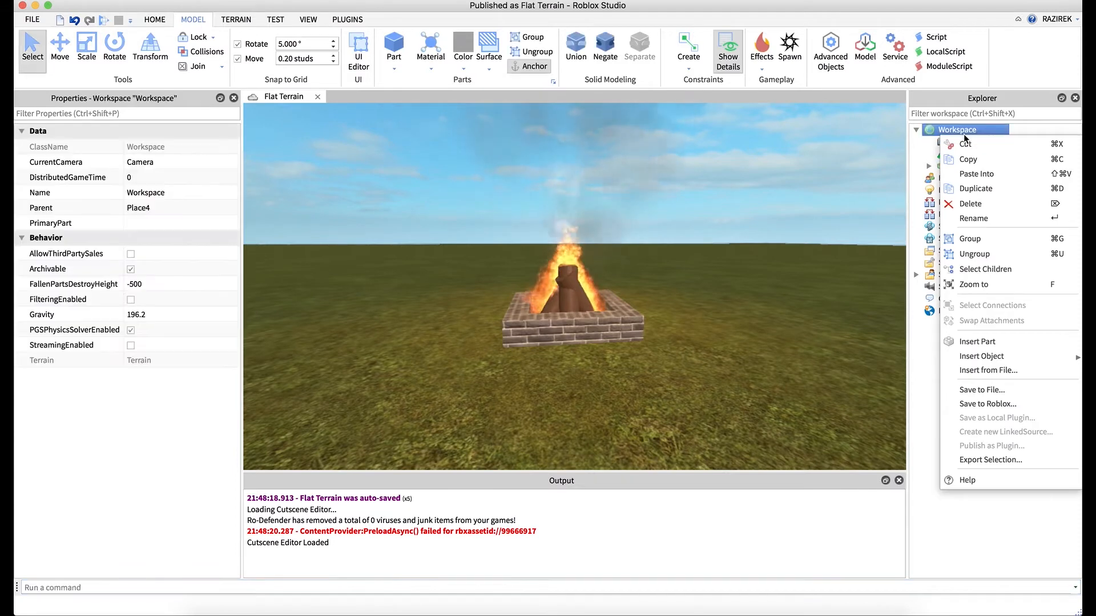
{"action": "left_click", "coordinate": [975, 175]}
{"action": "right_click_drag", "start_coordinate": [629, 218], "coordinate": [615, 238]}
{"action": "key", "text": "a"}
{"action": "key", "text": "w"}
{"action": "left_click", "coordinate": [594, 190]}
{"action": "key", "text": "d"}
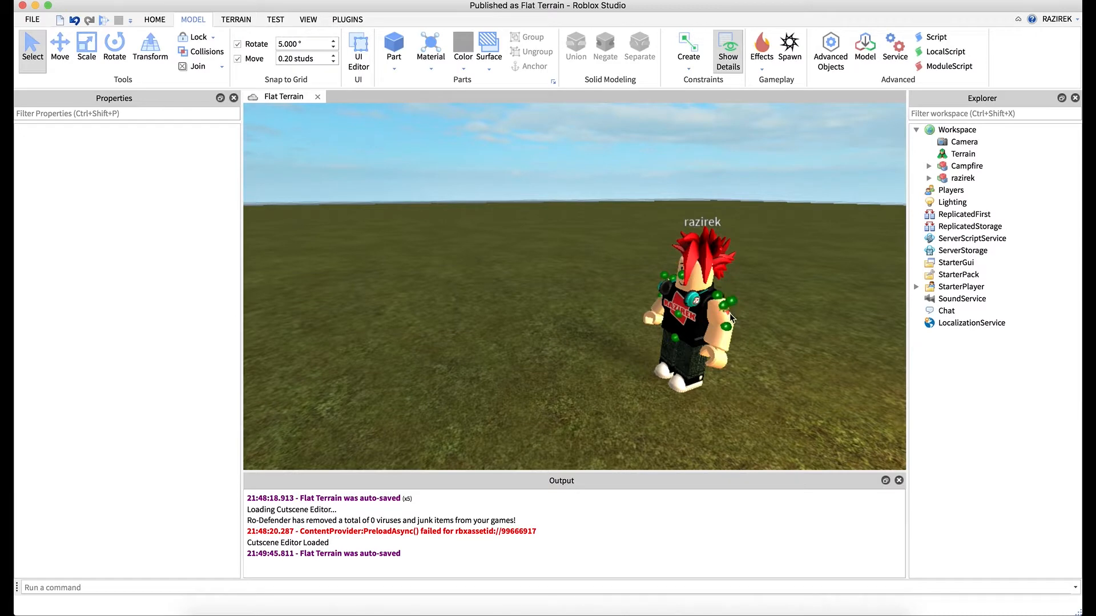
{"action": "left_click", "coordinate": [710, 320]}
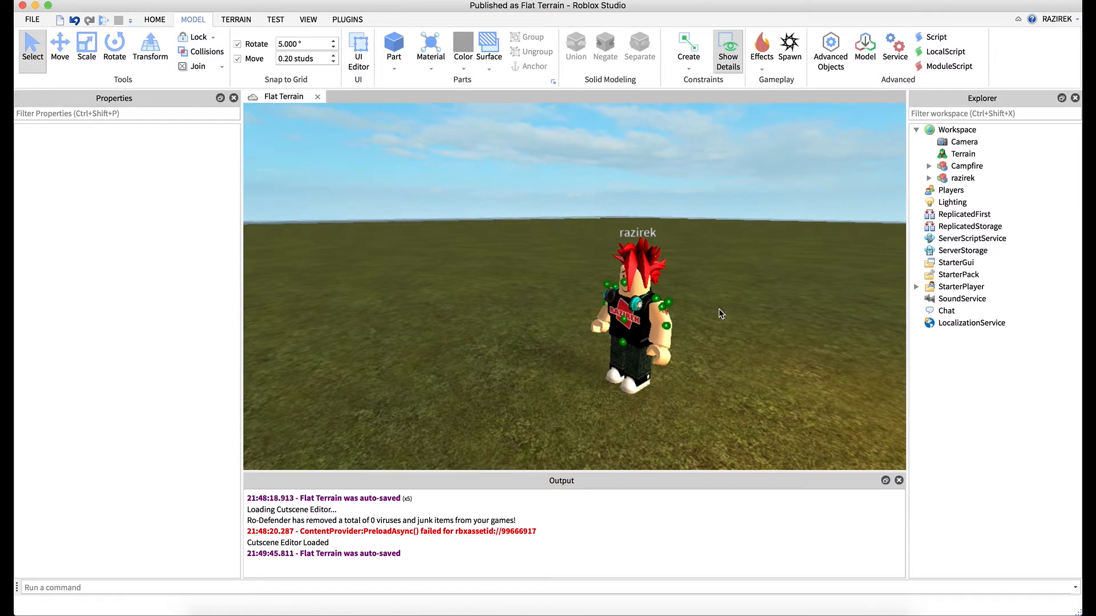
Insert a block part onto the terrain near the pasted character model.
{"action": "key", "text": "a"}
{"action": "right_click_drag", "start_coordinate": [719, 309], "coordinate": [694, 317]}
{"action": "right_click_drag", "start_coordinate": [503, 218], "coordinate": [508, 217]}
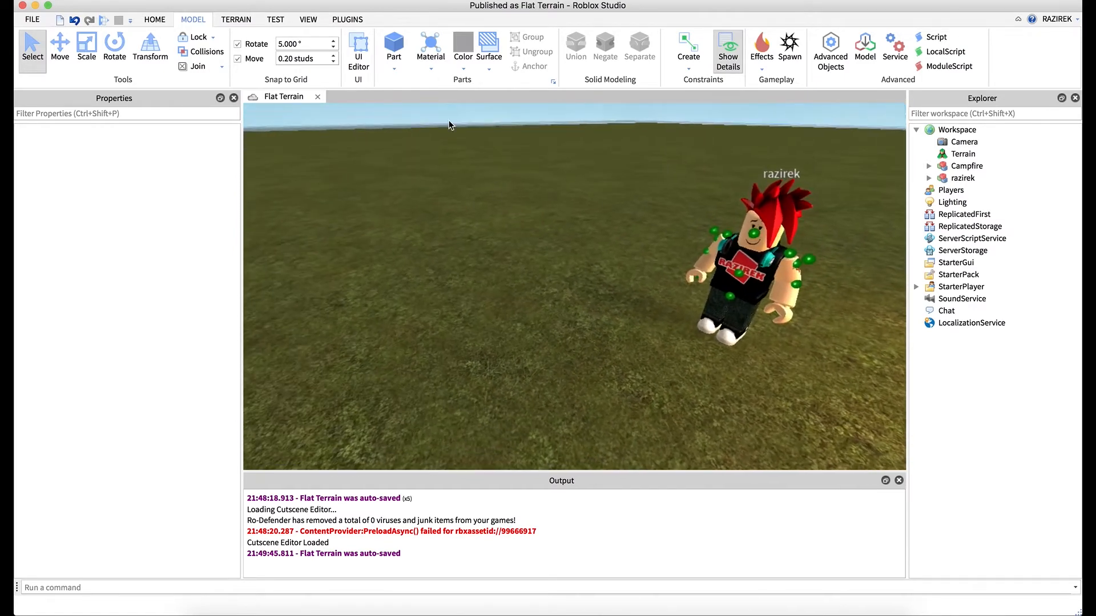
{"action": "left_click", "coordinate": [400, 43]}
{"action": "right_click_drag", "start_coordinate": [648, 330], "coordinate": [650, 335]}
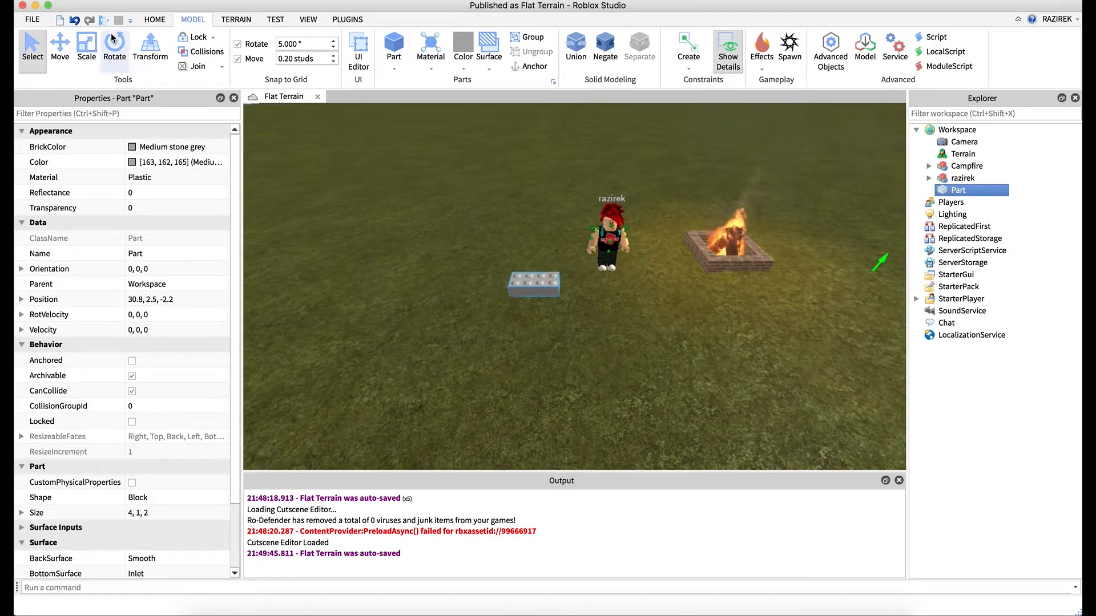
Set the move snap increment to 1 stud and move the part in front of the character to position 24.8, 2.5, -6.2.
{"action": "left_click", "coordinate": [57, 48]}
{"action": "left_click", "coordinate": [302, 59]}
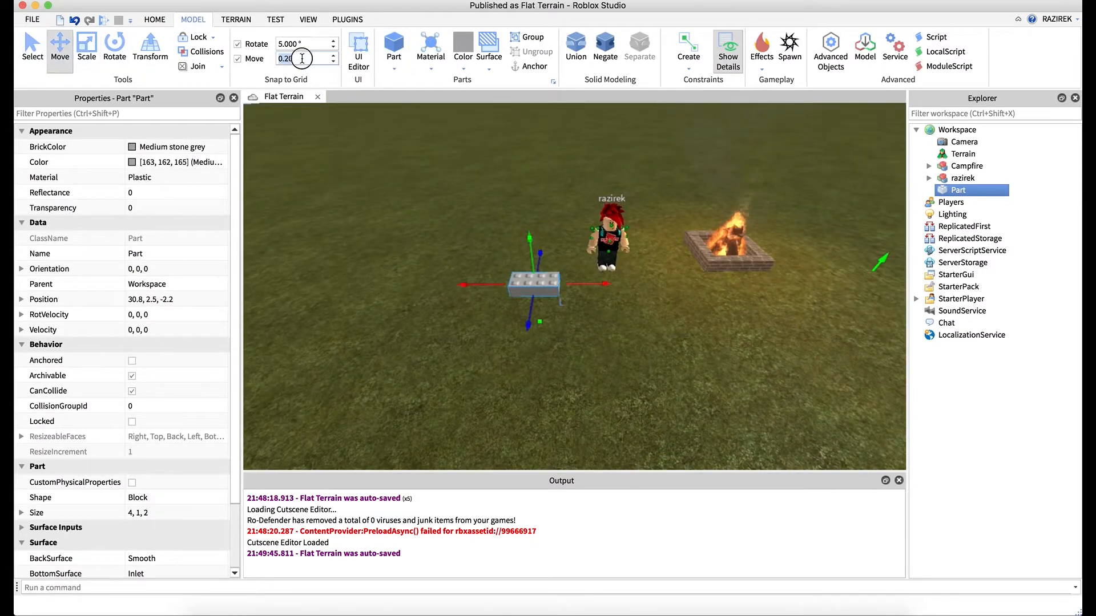
{"action": "type", "text": "1"}
{"action": "key", "text": "Return"}
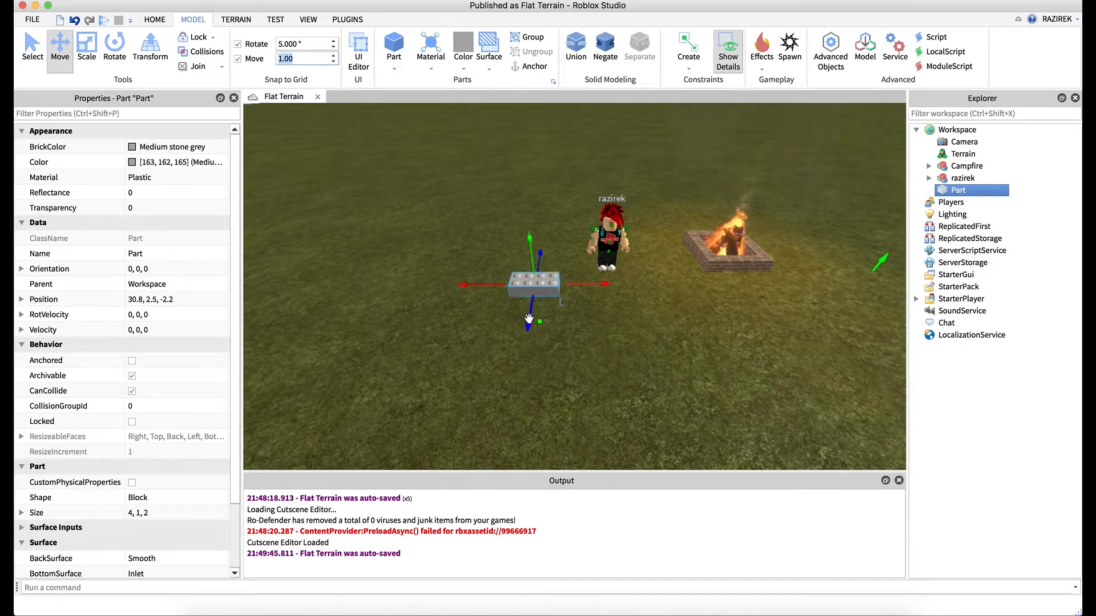
{"action": "left_click_drag", "start_coordinate": [528, 325], "coordinate": [530, 359]}
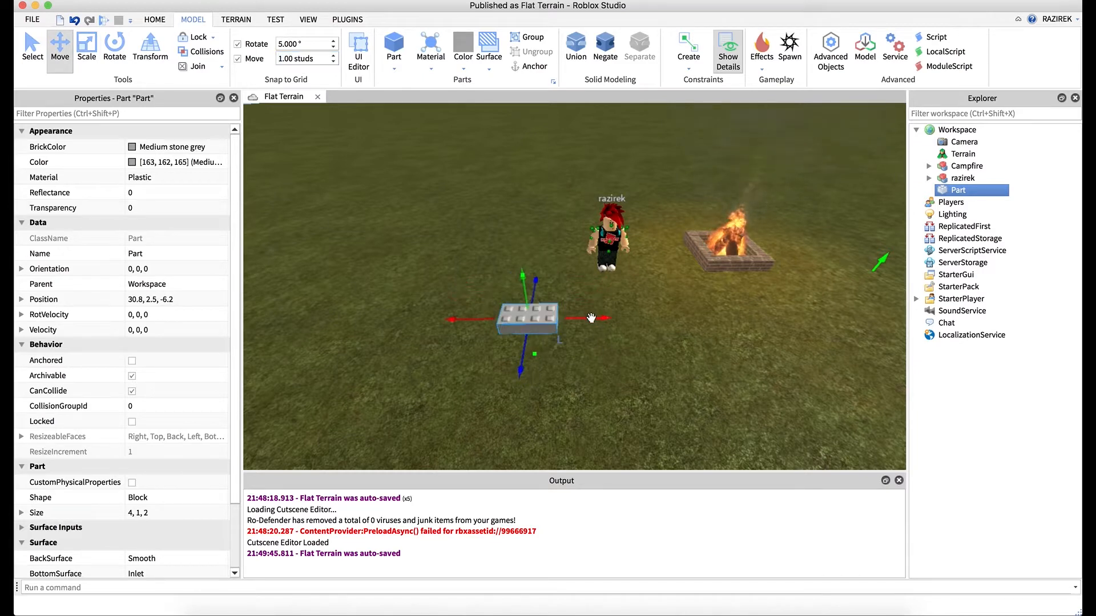
{"action": "left_click_drag", "start_coordinate": [591, 317], "coordinate": [681, 321]}
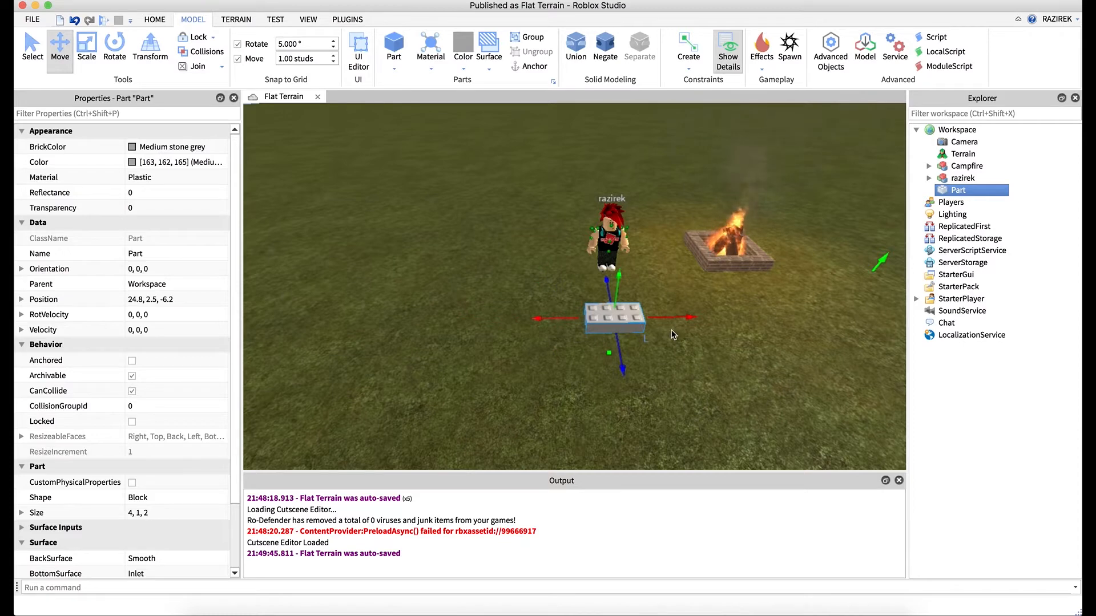
Set the part's BottomSurface and TopSurface to Smooth.
{"action": "scroll", "coordinate": [213, 432], "scroll_direction": "down", "scroll_amount": 3}
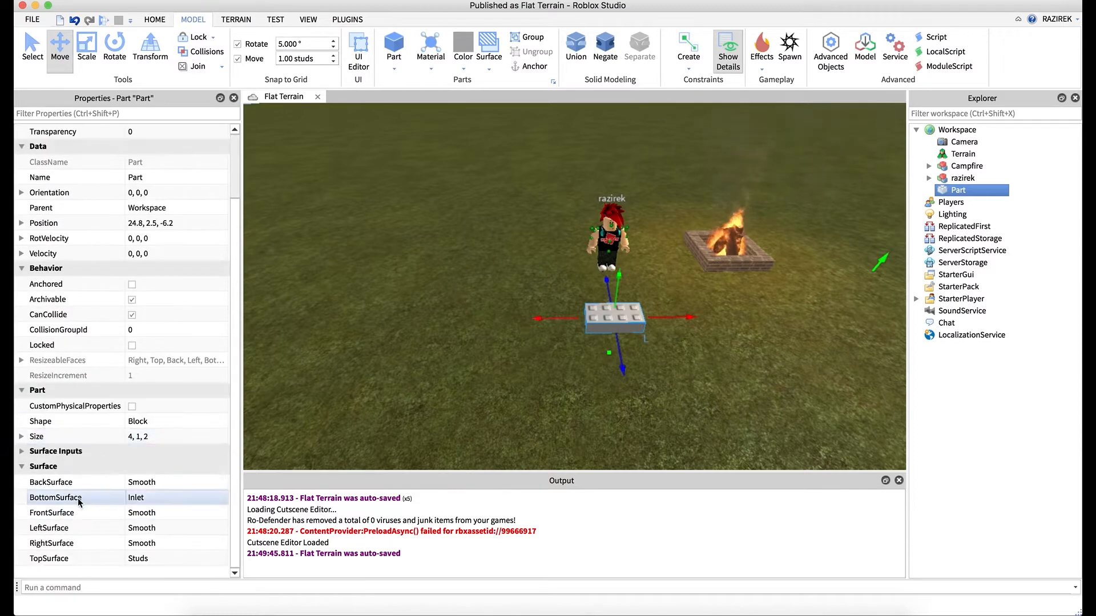
{"action": "left_click", "coordinate": [151, 503]}
{"action": "left_click", "coordinate": [151, 501]}
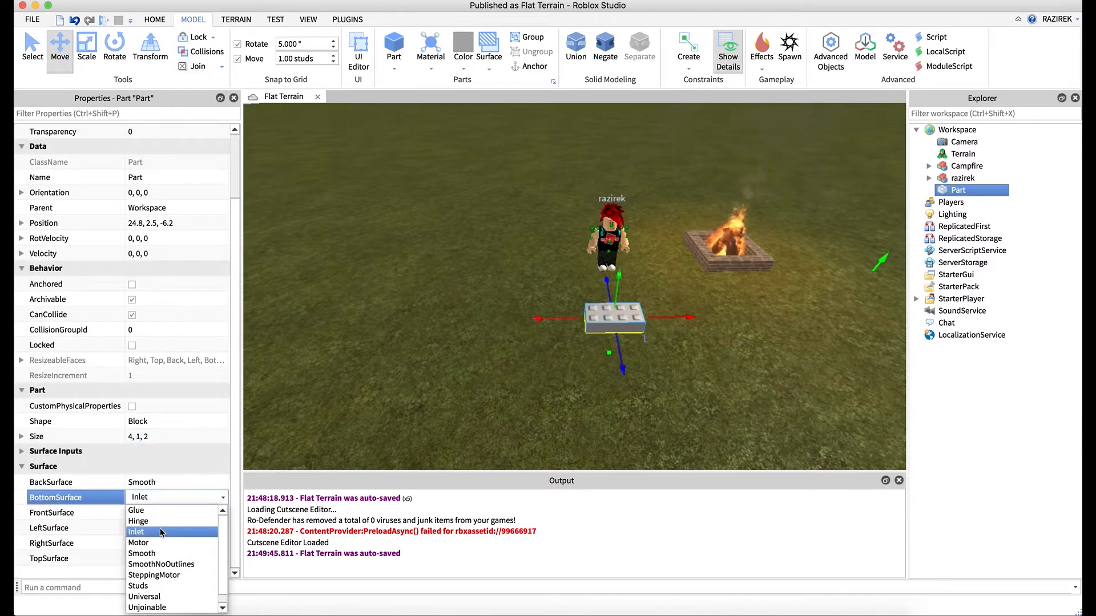
{"action": "left_click", "coordinate": [160, 554]}
{"action": "left_click", "coordinate": [154, 557]}
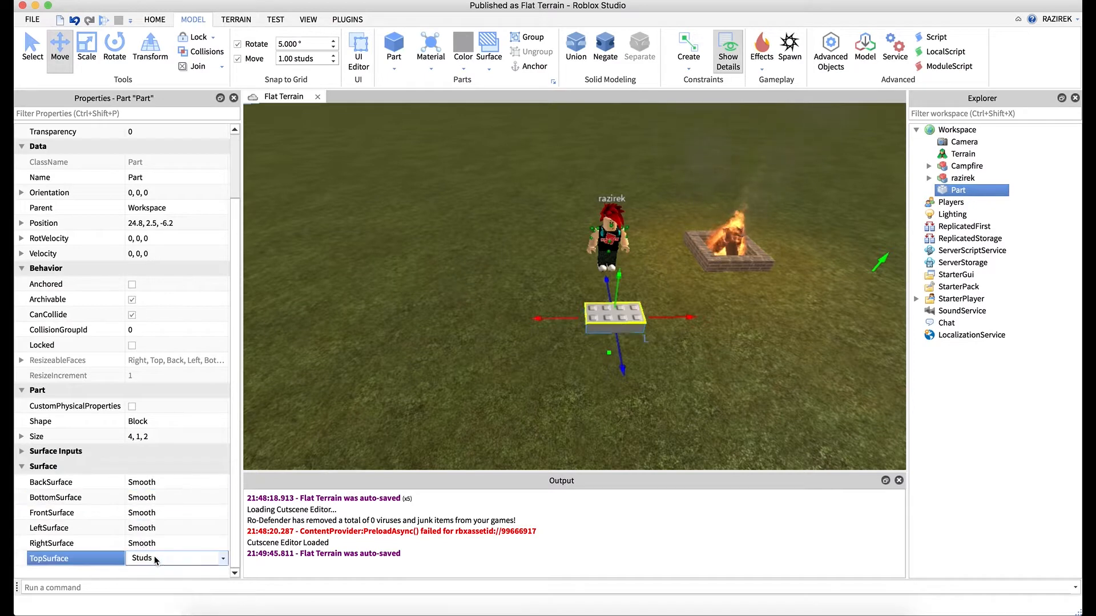
{"action": "left_click", "coordinate": [154, 557]}
{"action": "left_click", "coordinate": [144, 491]}
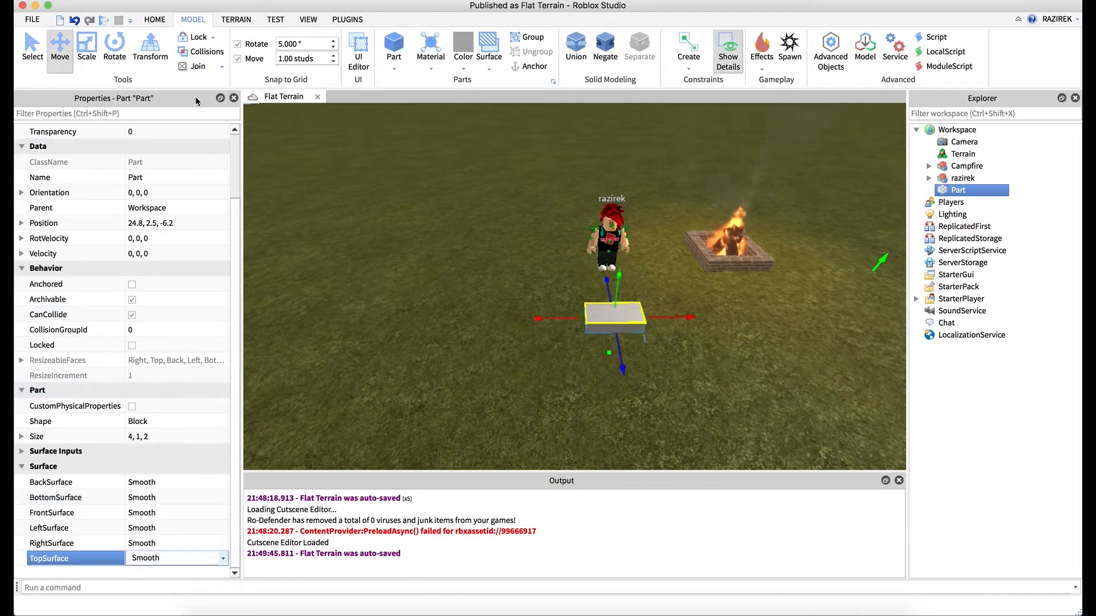
Set the snap increment to 0.2 studs and scale the part's height down to 0.2 studs.
{"action": "left_click", "coordinate": [91, 36]}
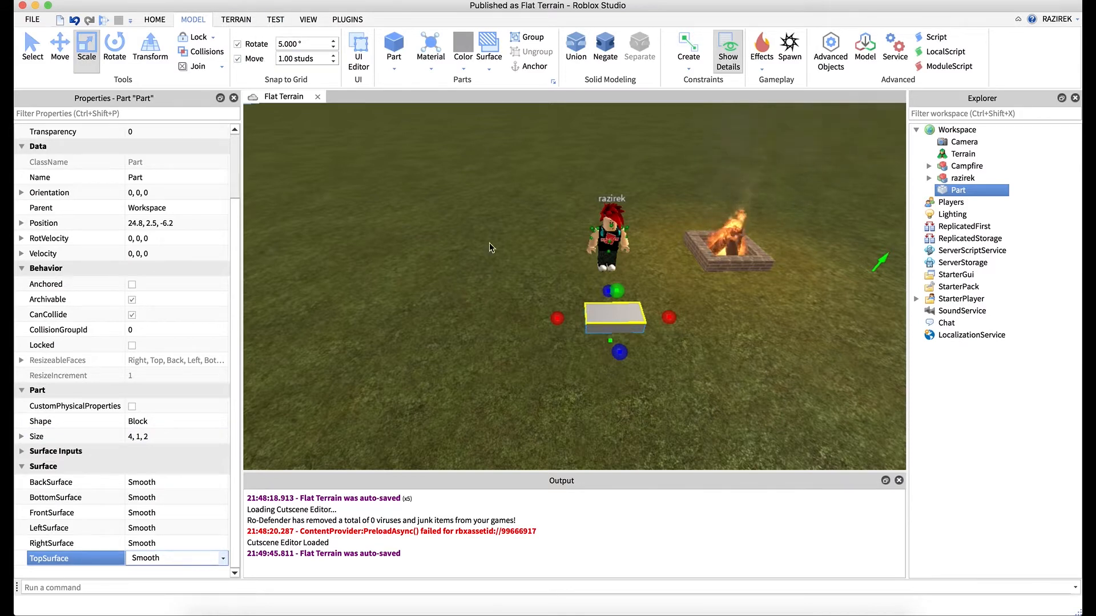
{"action": "left_click_drag", "start_coordinate": [618, 293], "coordinate": [614, 329]}
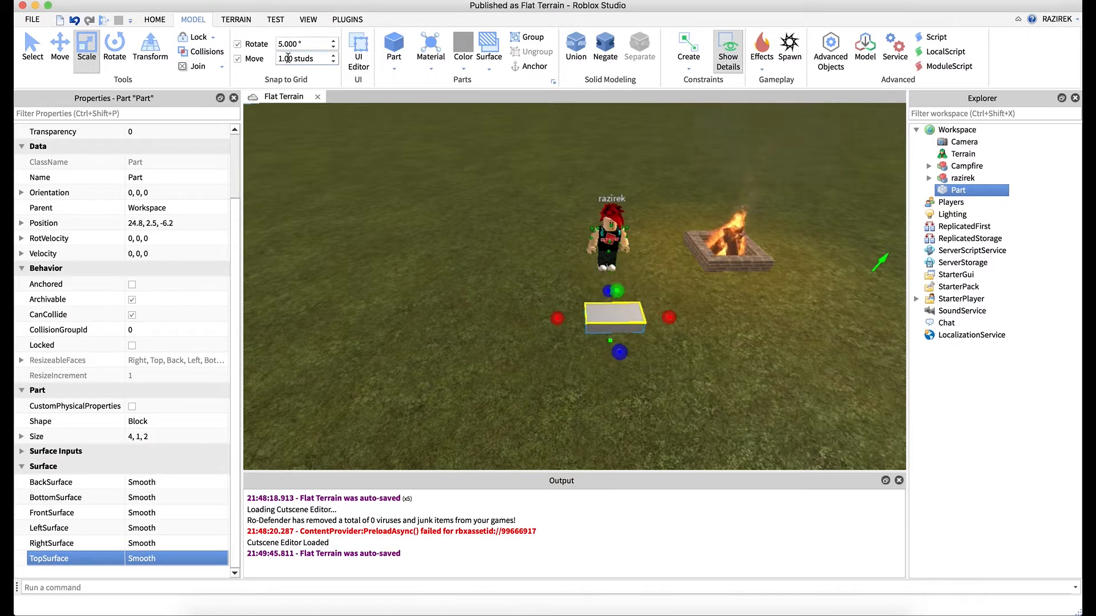
{"action": "type", "text": ".20"}
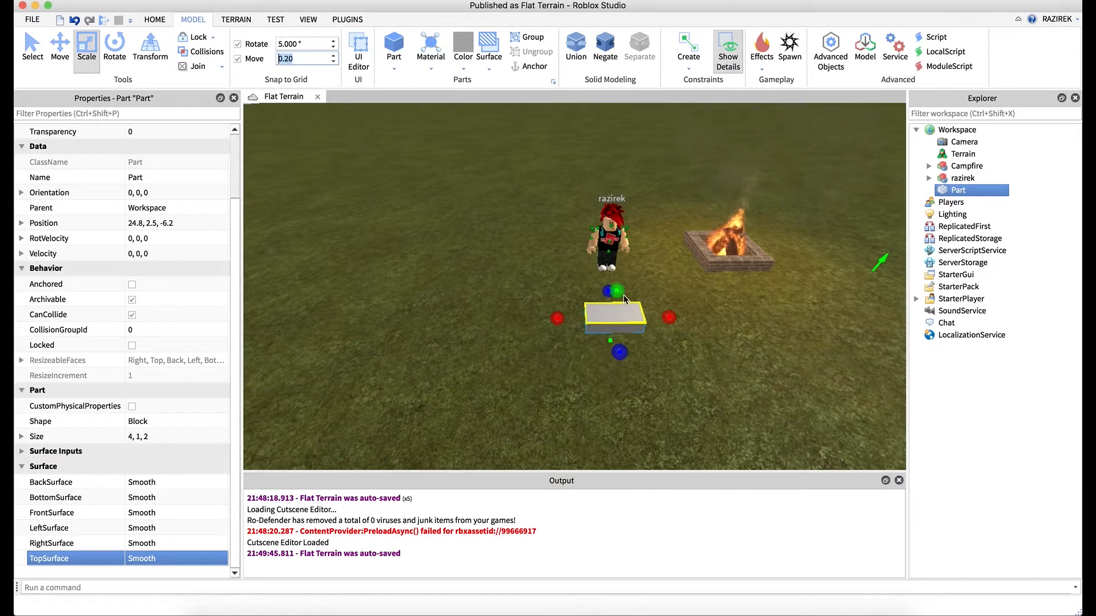
{"action": "left_click_drag", "start_coordinate": [623, 294], "coordinate": [624, 303]}
{"action": "left_click", "coordinate": [660, 317]}
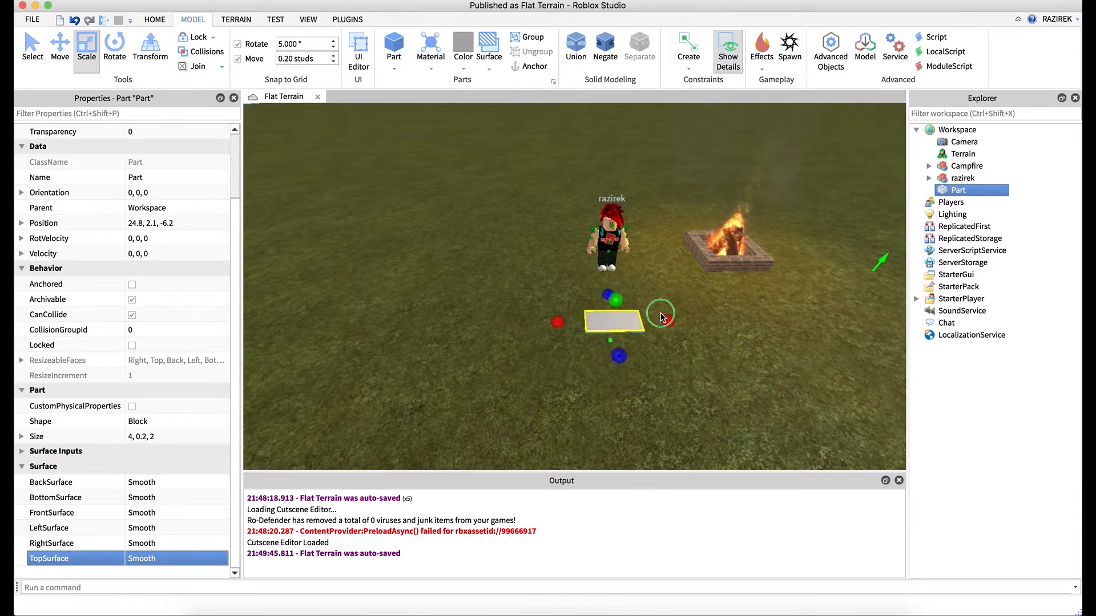
Scale the part upward to a height of 0.4 studs.
{"action": "right_click_drag", "start_coordinate": [661, 318], "coordinate": [660, 317]}
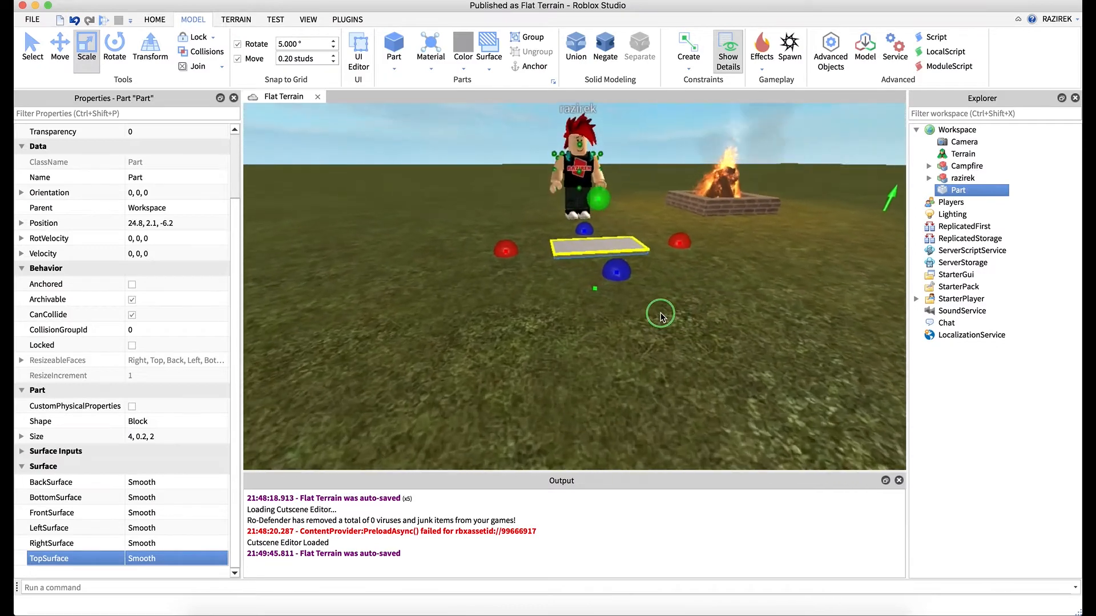
{"action": "key", "text": "w"}
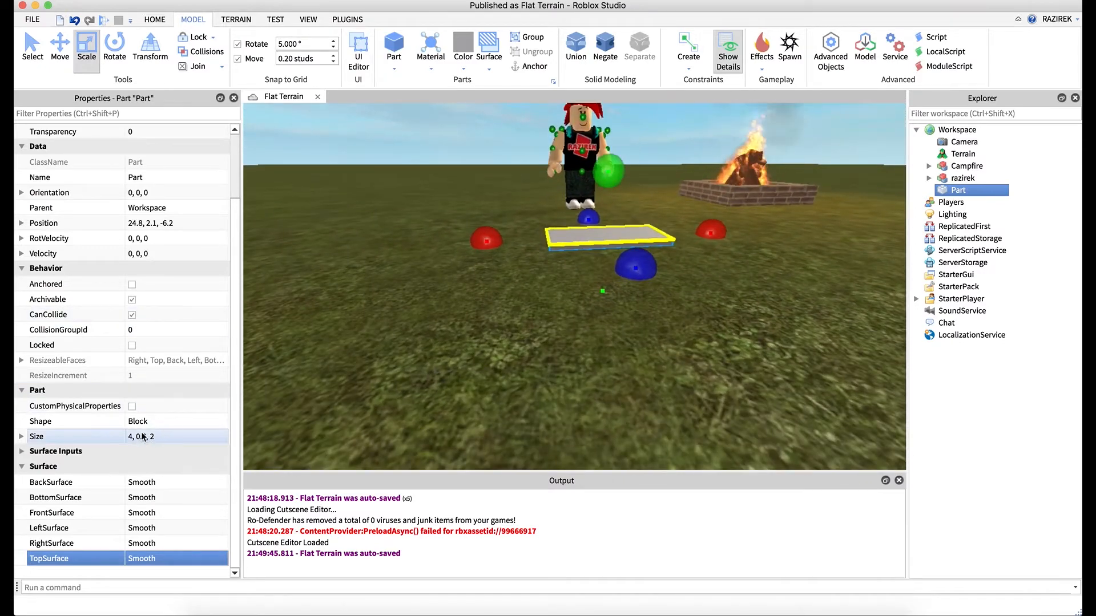
{"action": "right_click_drag", "start_coordinate": [477, 314], "coordinate": [477, 314]}
{"action": "key", "text": "w"}
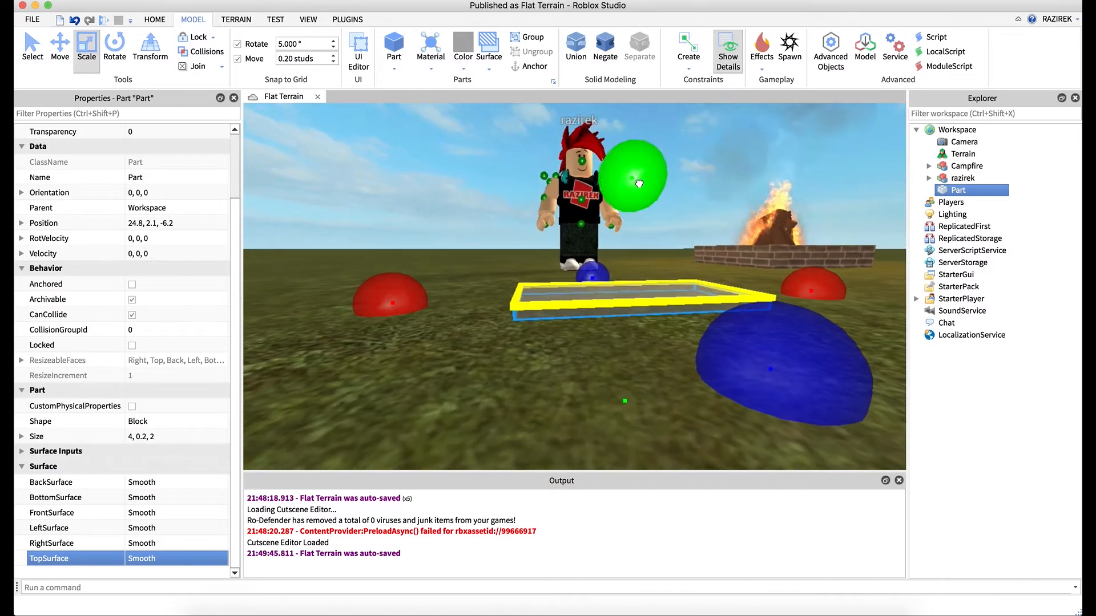
{"action": "left_click_drag", "start_coordinate": [639, 184], "coordinate": [637, 171]}
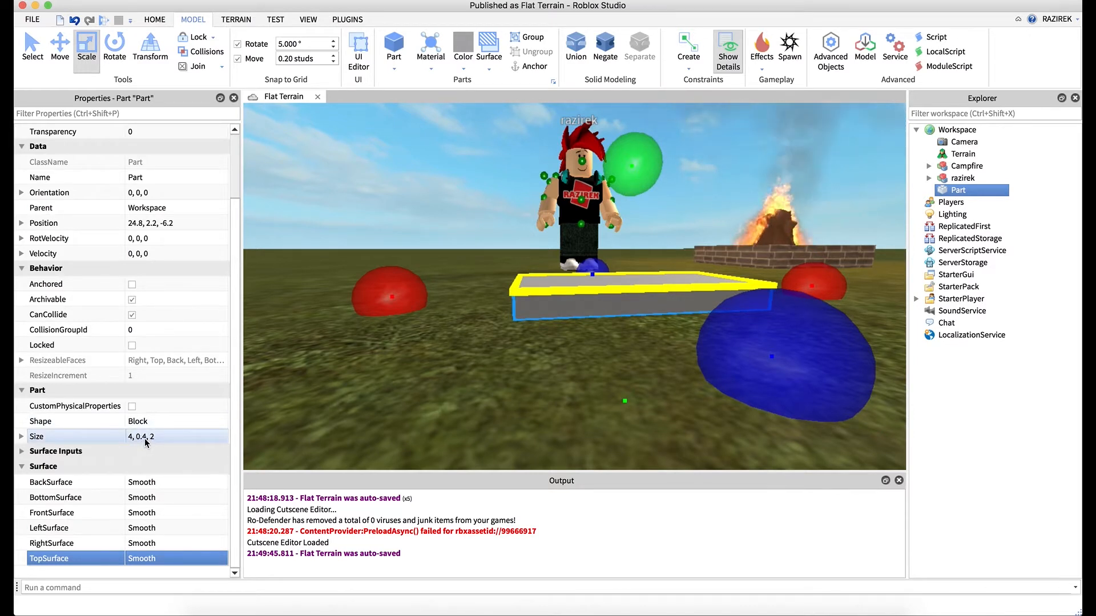
Set the snap increment to 1 stud and lengthen the part along X to 10 studs.
{"action": "left_click", "coordinate": [297, 58]}
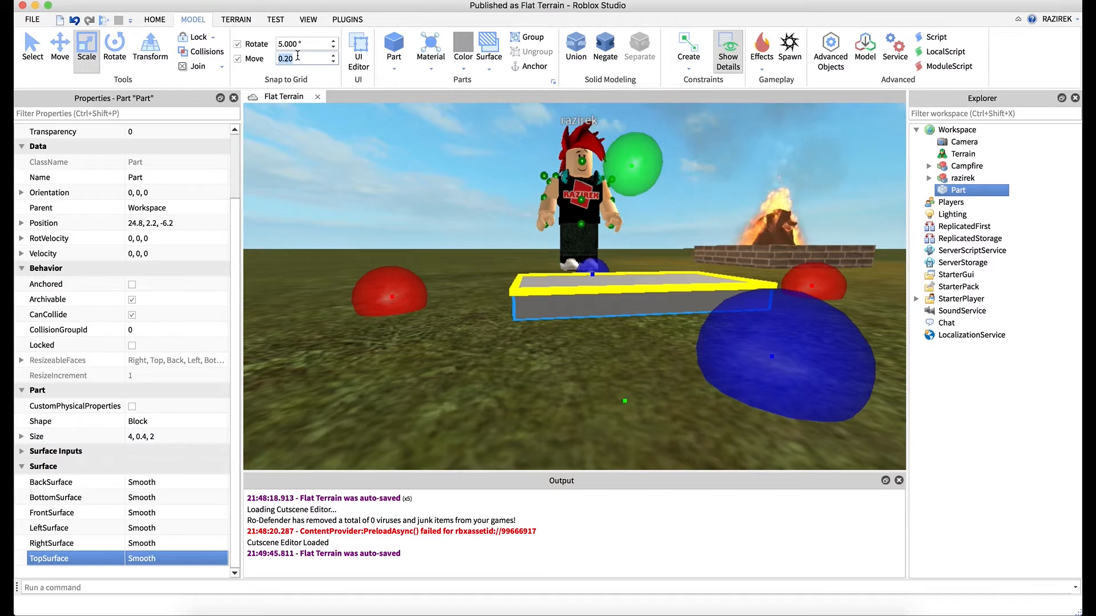
{"action": "type", "text": "1"}
{"action": "key", "text": "Return"}
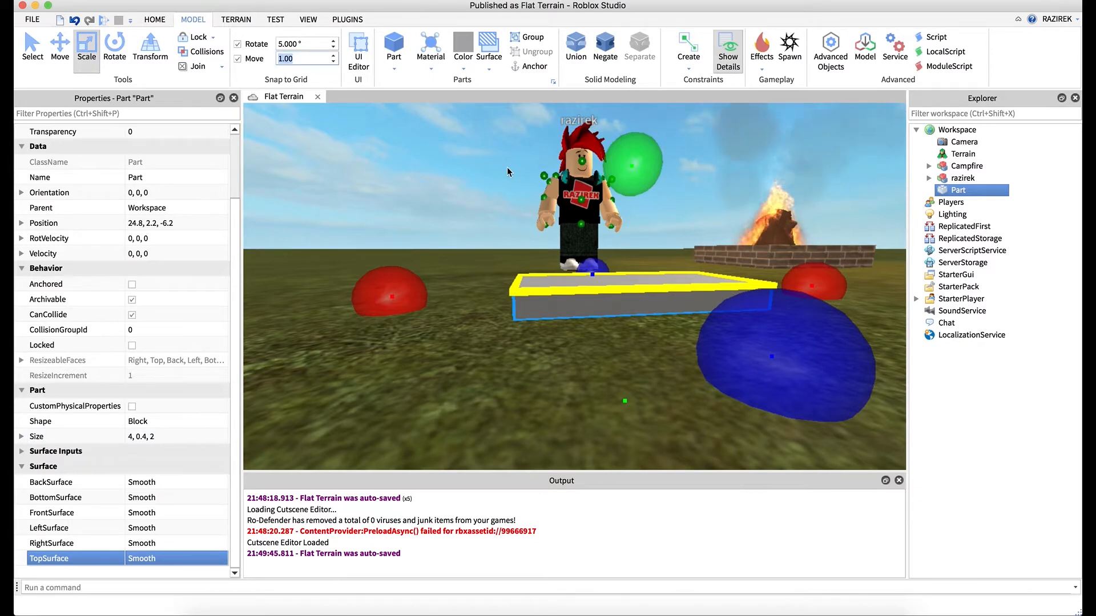
{"action": "right_click_drag", "start_coordinate": [583, 200], "coordinate": [588, 201]}
{"action": "scroll", "coordinate": [588, 200], "scroll_direction": "down", "scroll_amount": 5}
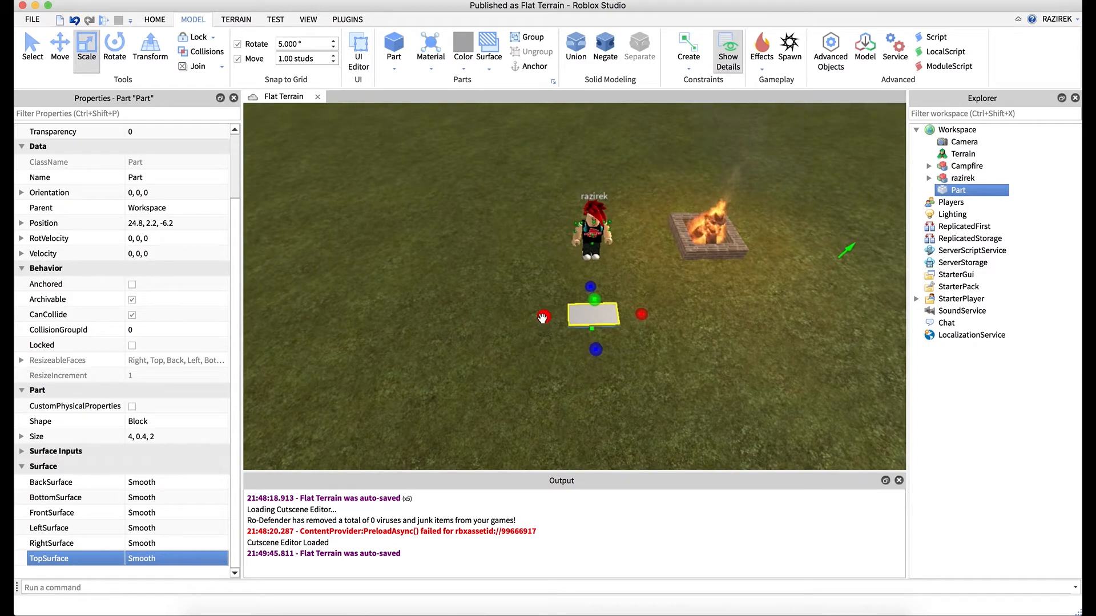
{"action": "mouse_move", "coordinate": [542, 317]}
{"action": "left_mouse_down"}
{"action": "mouse_move", "coordinate": [482, 319]}
{"action": "mouse_move", "coordinate": [544, 316]}
{"action": "left_mouse_up"}
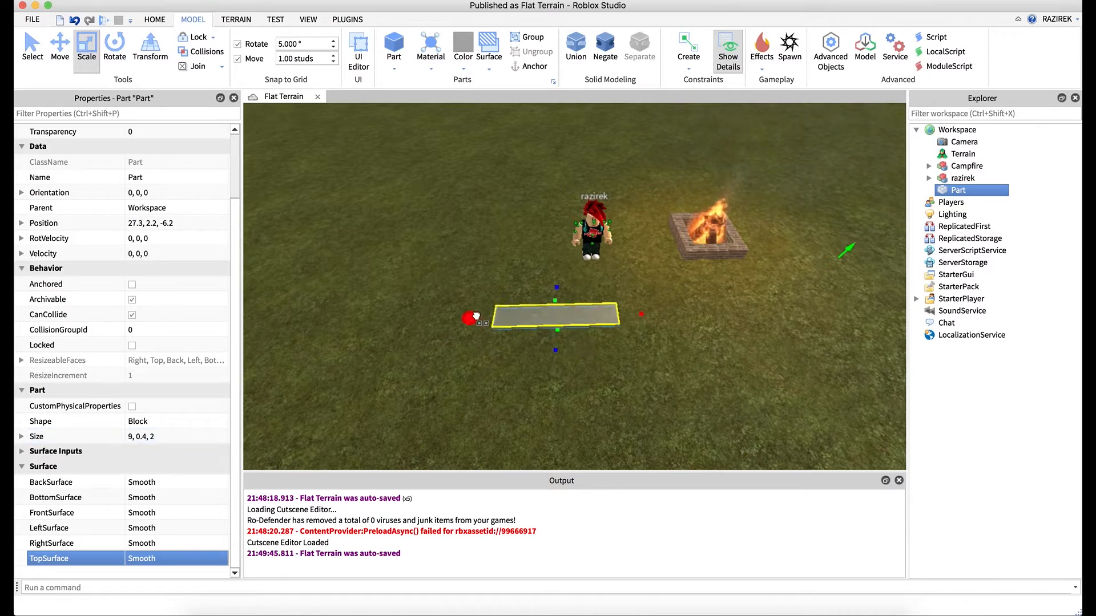
{"action": "mouse_move", "coordinate": [477, 316]}
{"action": "left_mouse_down"}
{"action": "mouse_move", "coordinate": [453, 318]}
{"action": "mouse_move", "coordinate": [491, 316]}
{"action": "mouse_move", "coordinate": [471, 317]}
{"action": "left_mouse_up"}
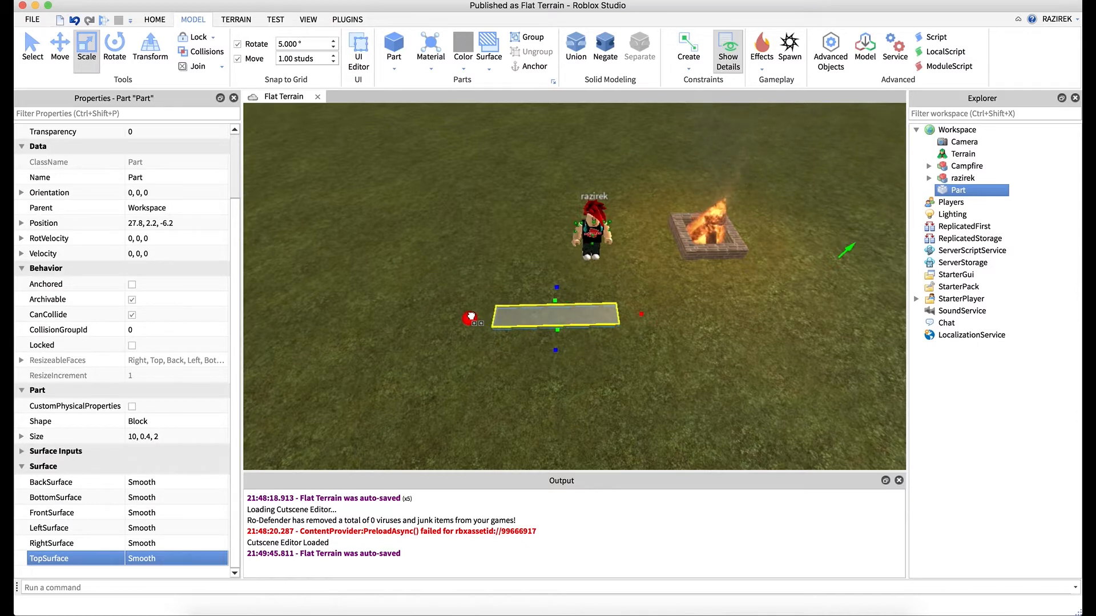
{"action": "left_click_drag", "start_coordinate": [471, 317], "coordinate": [470, 318]}
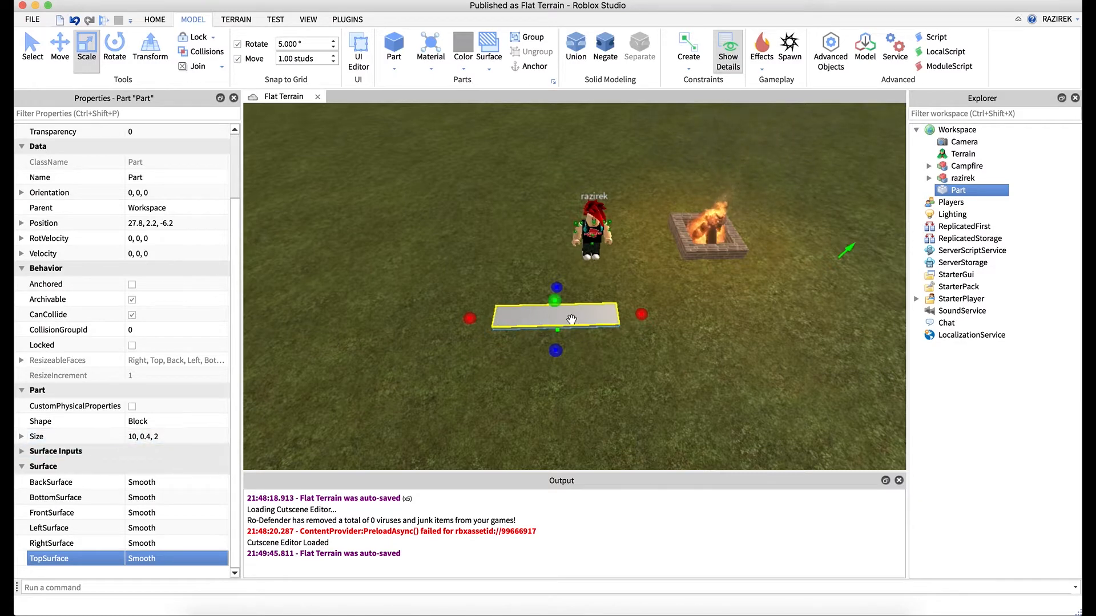
Extend the part along Z, away from the character, to a depth of 6 studs.
{"action": "right_click_drag", "start_coordinate": [577, 342], "coordinate": [586, 337]}
{"action": "key", "text": "w"}
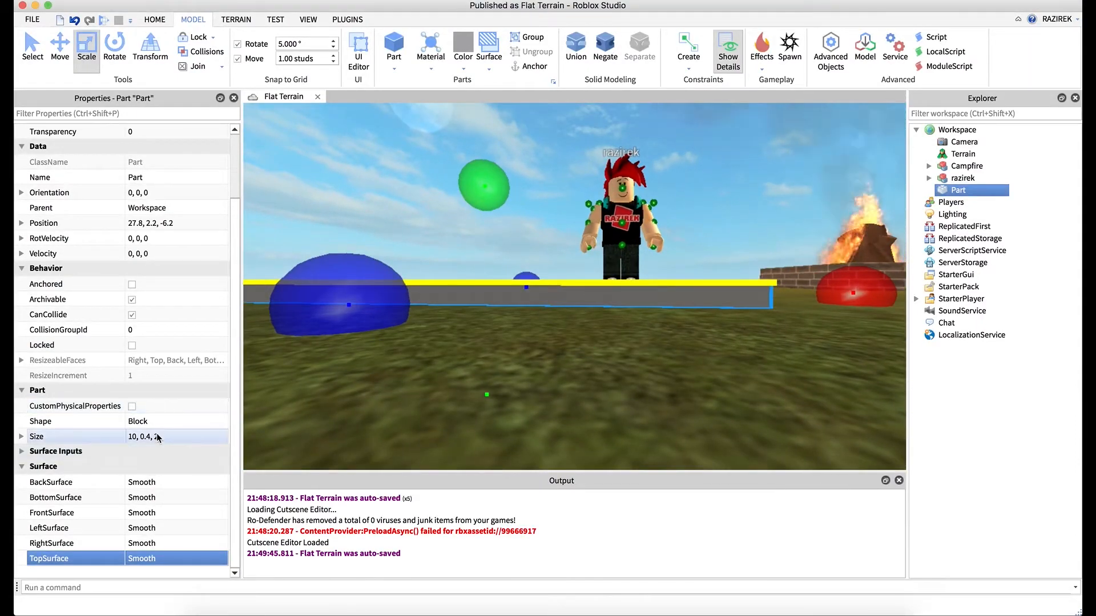
{"action": "right_click_drag", "start_coordinate": [521, 342], "coordinate": [530, 318]}
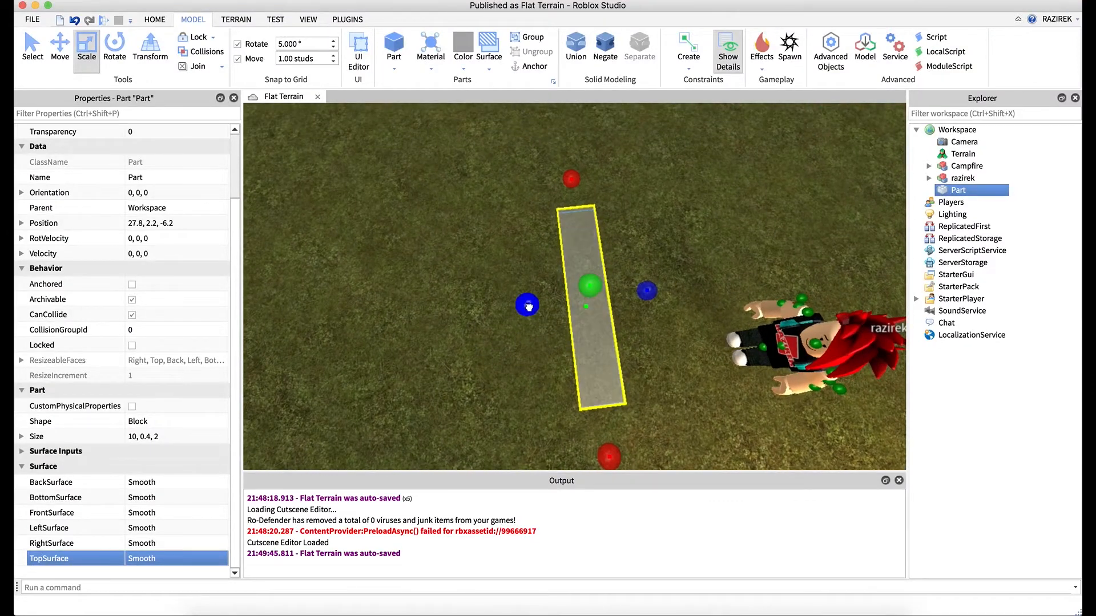
{"action": "left_click_drag", "start_coordinate": [526, 305], "coordinate": [445, 319]}
{"action": "right_click_drag", "start_coordinate": [630, 341], "coordinate": [637, 337]}
Move the flat part directly in front of the character, to position 26.8, 2.2, -4.2.
{"action": "left_click", "coordinate": [60, 45]}
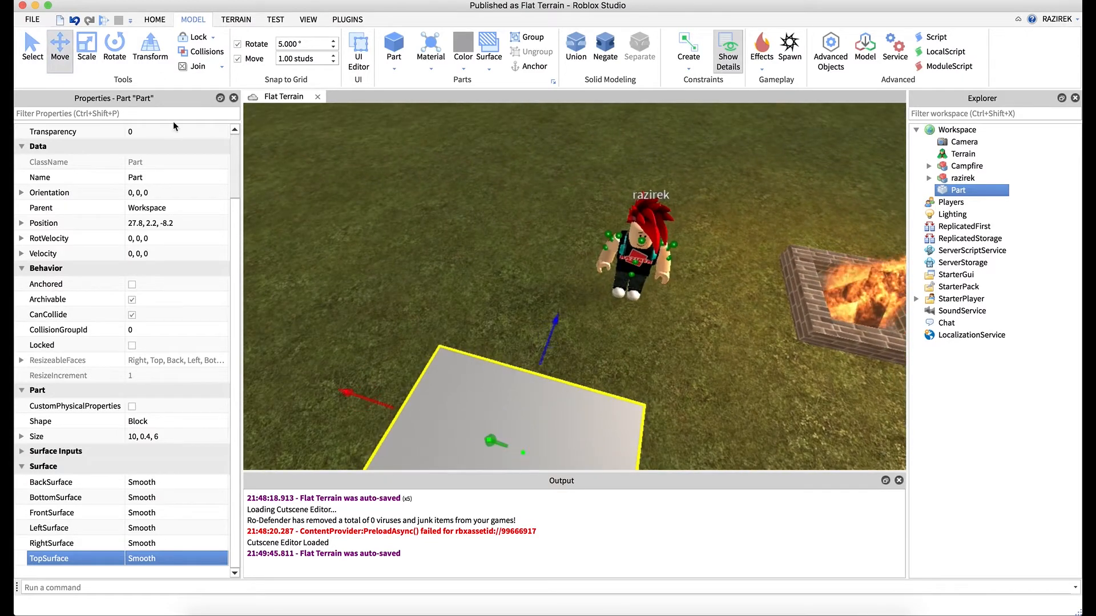
{"action": "right_click_drag", "start_coordinate": [627, 408], "coordinate": [628, 409]}
{"action": "left_click_drag", "start_coordinate": [655, 396], "coordinate": [671, 397]}
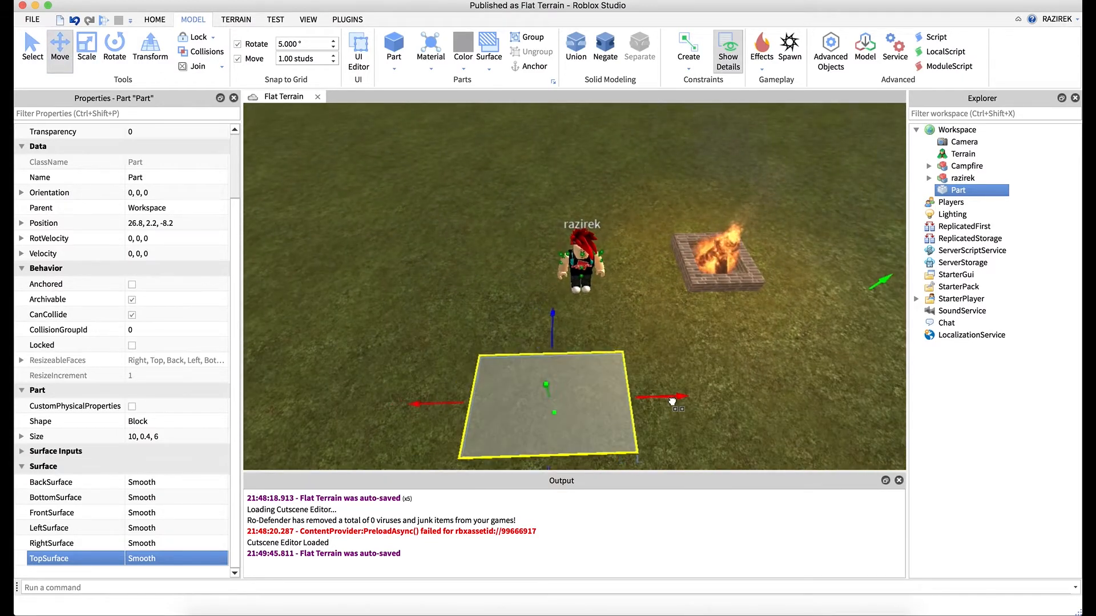
{"action": "left_click_drag", "start_coordinate": [539, 334], "coordinate": [543, 285]}
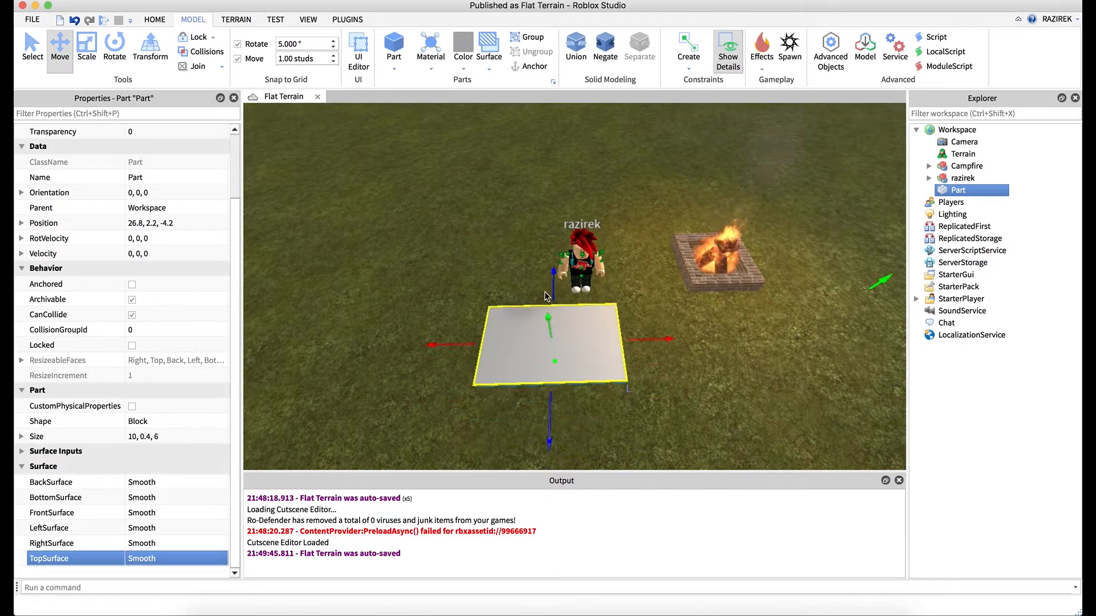
{"action": "right_click_drag", "start_coordinate": [660, 291], "coordinate": [662, 290]}
{"action": "scroll", "coordinate": [662, 290], "scroll_direction": "up", "scroll_amount": 5}
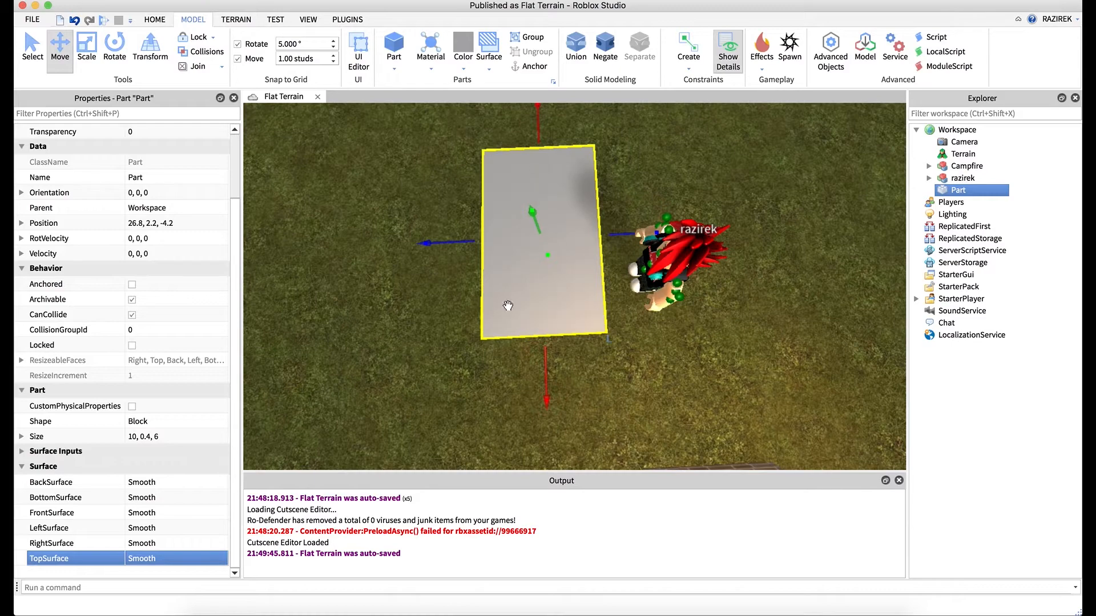
{"action": "right_click_drag", "start_coordinate": [523, 257], "coordinate": [522, 266]}
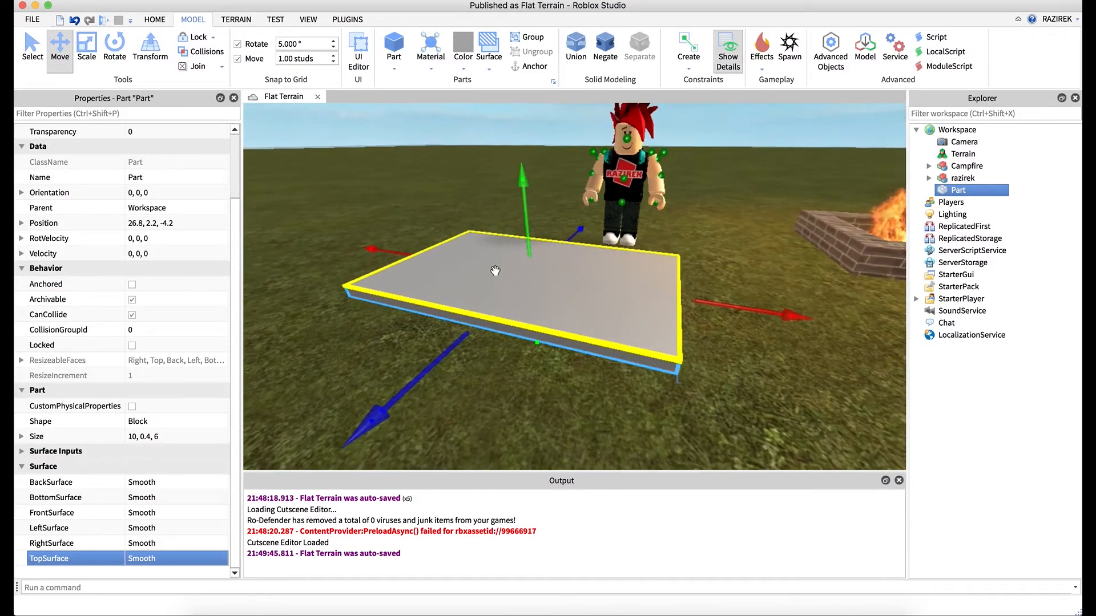
Set the part's material to Wood and check the texture up close.
{"action": "scroll", "coordinate": [174, 302], "scroll_direction": "up", "scroll_amount": 3}
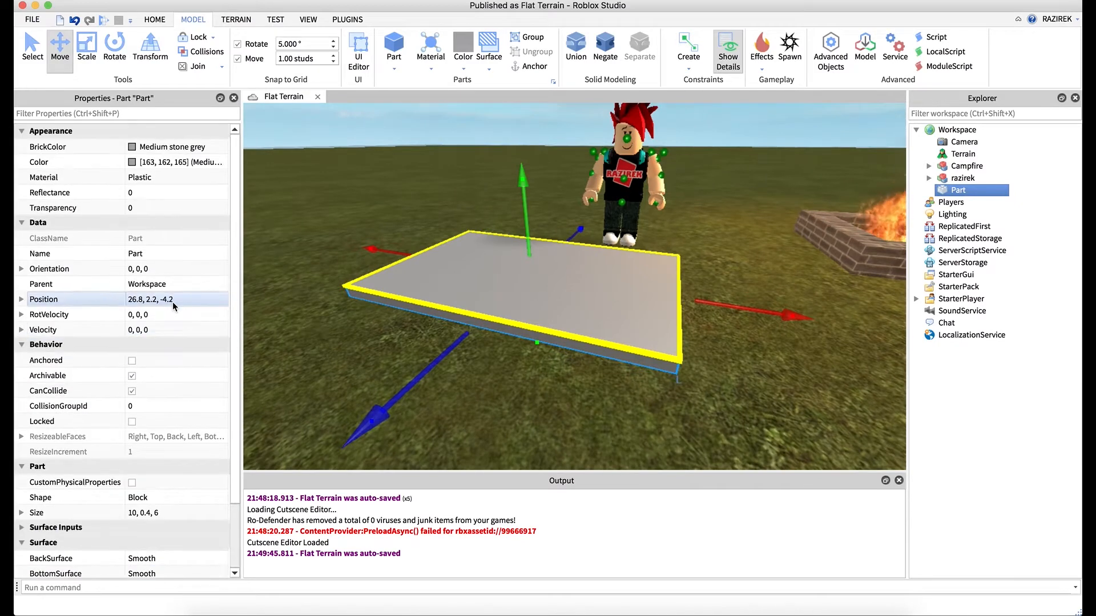
{"action": "left_click", "coordinate": [157, 179]}
{"action": "left_click", "coordinate": [156, 179]}
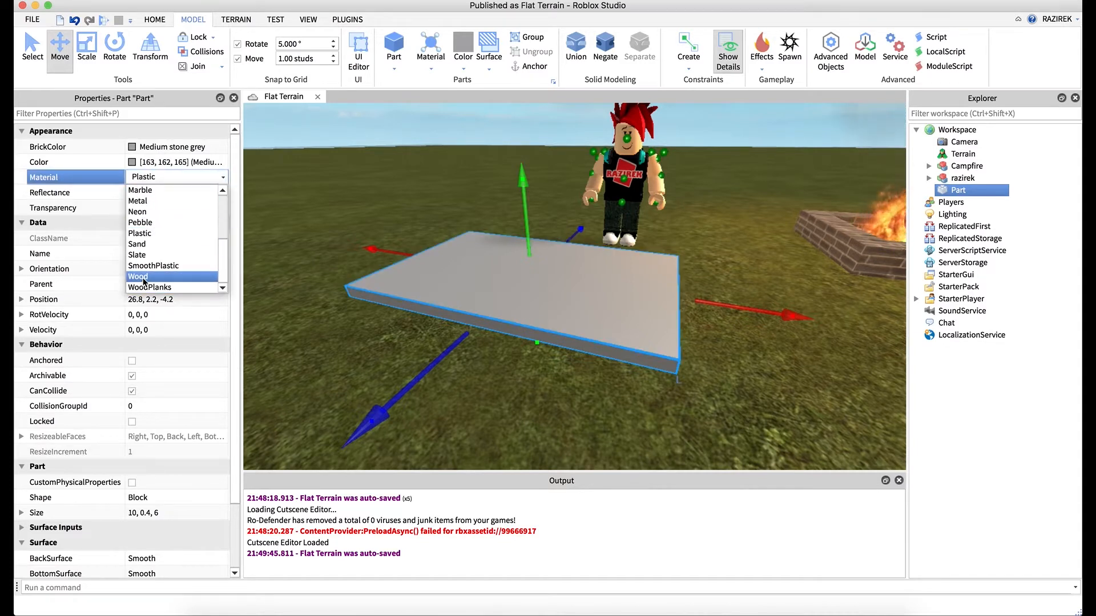
{"action": "left_click", "coordinate": [146, 278]}
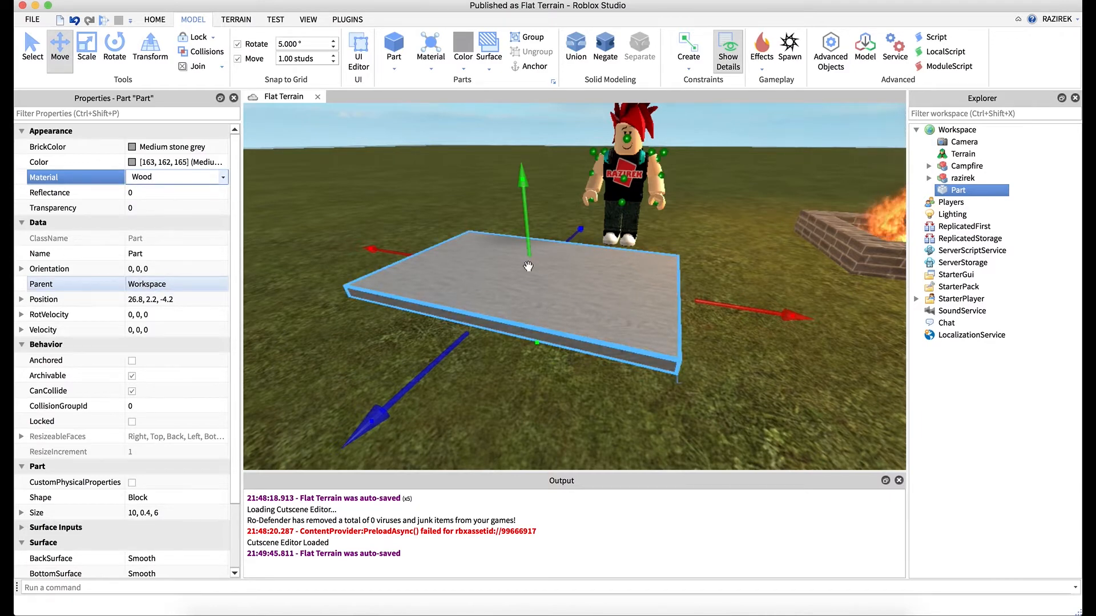
{"action": "right_click_drag", "start_coordinate": [565, 295], "coordinate": [565, 296]}
{"action": "scroll", "coordinate": [565, 296], "scroll_direction": "up", "scroll_amount": 4}
Set the part's material to WoodPlanks and its BrickColor to Pine Cone.
{"action": "left_click", "coordinate": [182, 178]}
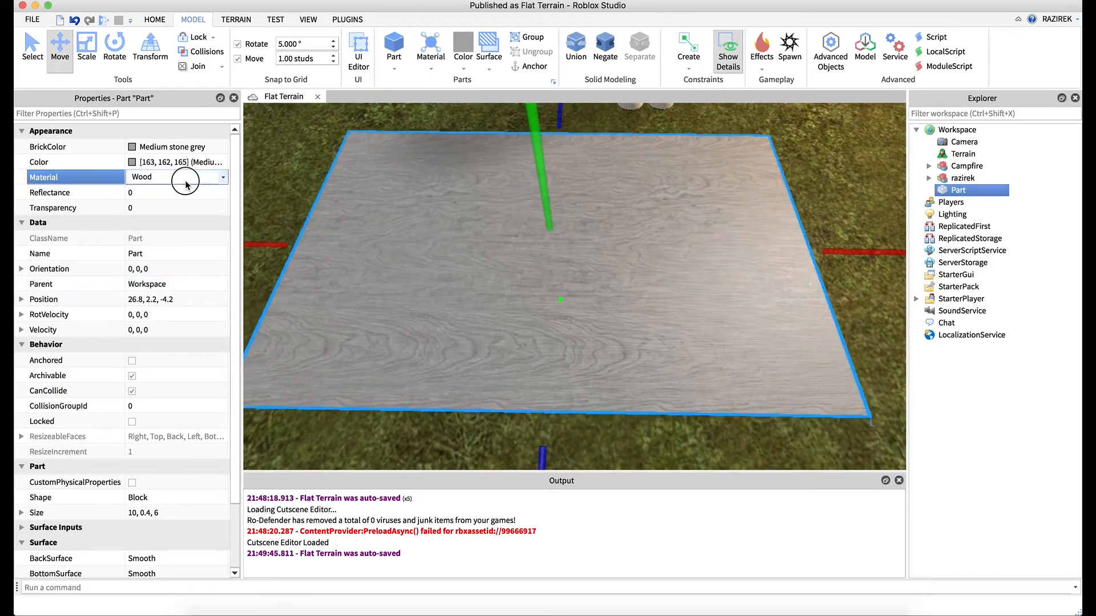
{"action": "left_click", "coordinate": [183, 177]}
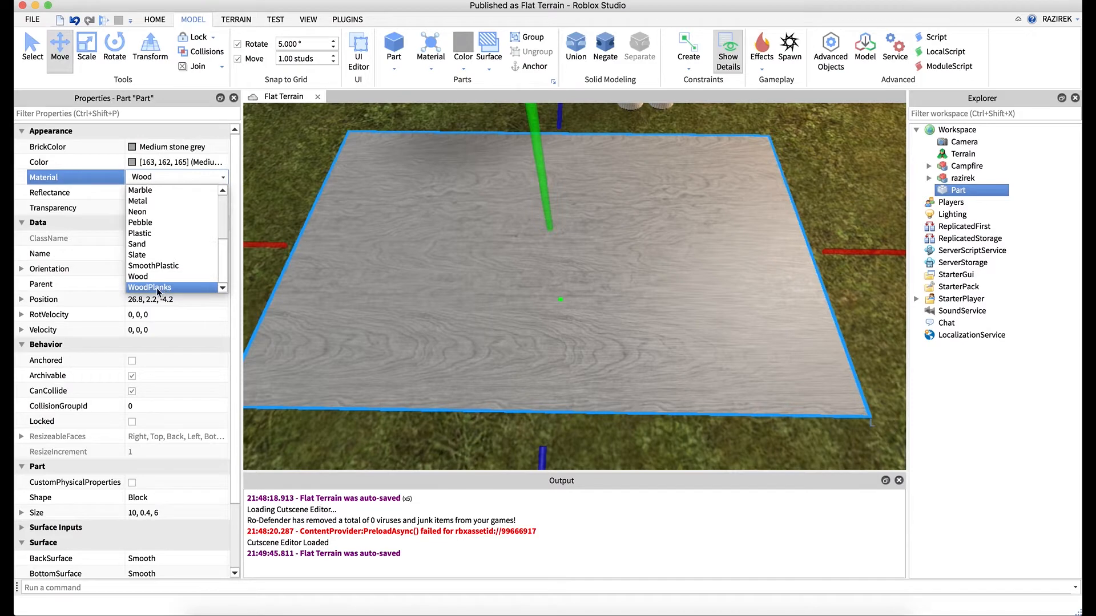
{"action": "left_click", "coordinate": [160, 289]}
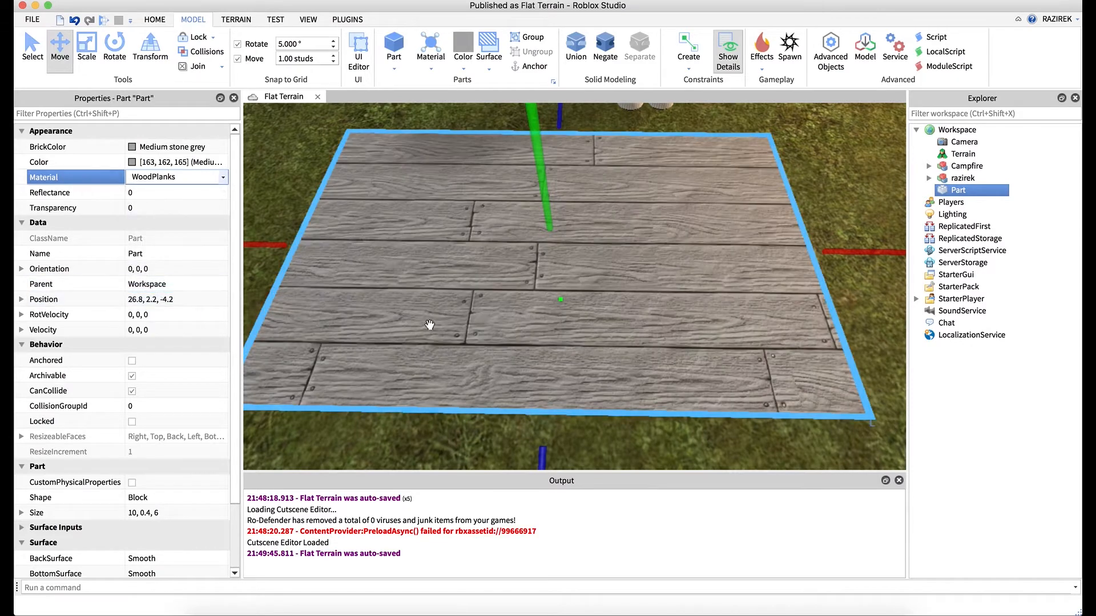
{"action": "left_click", "coordinate": [132, 148]}
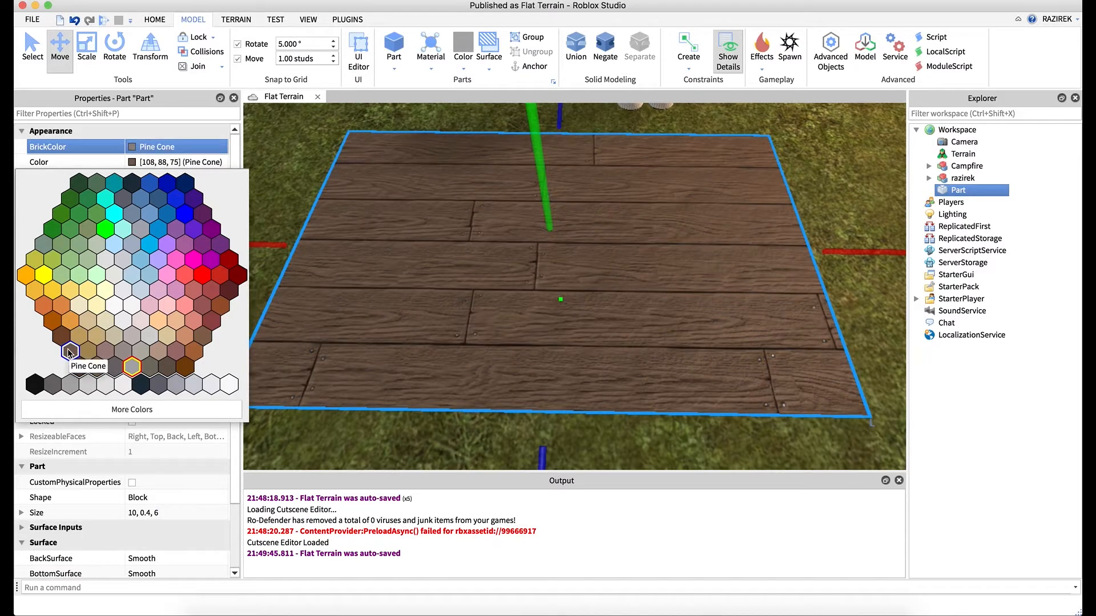
{"action": "left_click", "coordinate": [68, 350]}
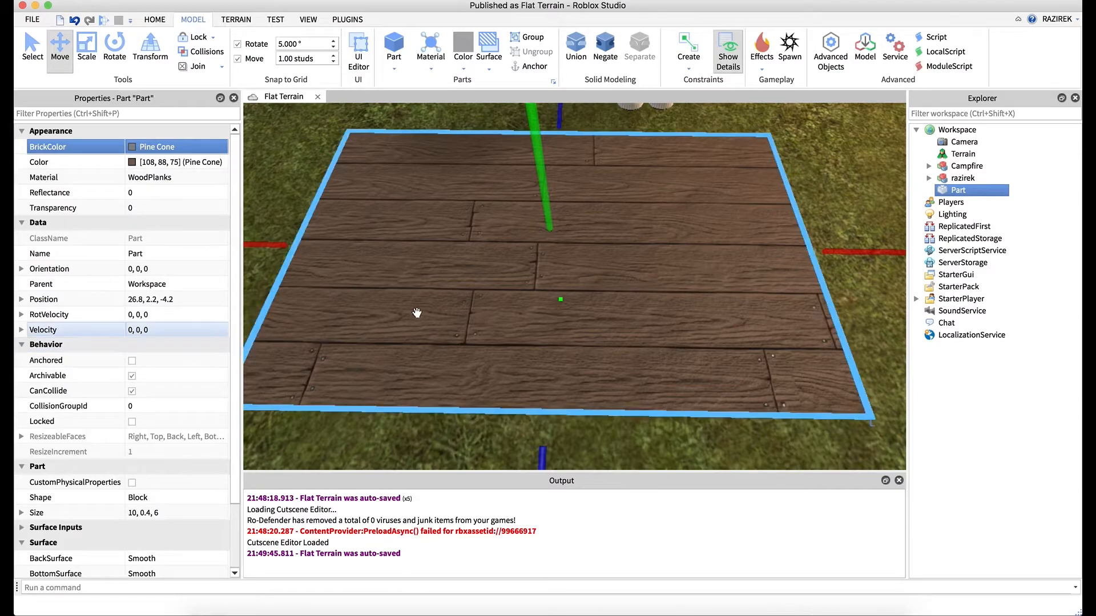
Set the move snap increment to 0.5 studs and raise the plank part 1.5 studs, to a Y position of 3.7.
{"action": "right_click_drag", "start_coordinate": [416, 314], "coordinate": [432, 310]}
{"action": "scroll", "coordinate": [433, 310], "scroll_direction": "down", "scroll_amount": 5}
{"action": "key", "text": "d"}
{"action": "key", "text": "a"}
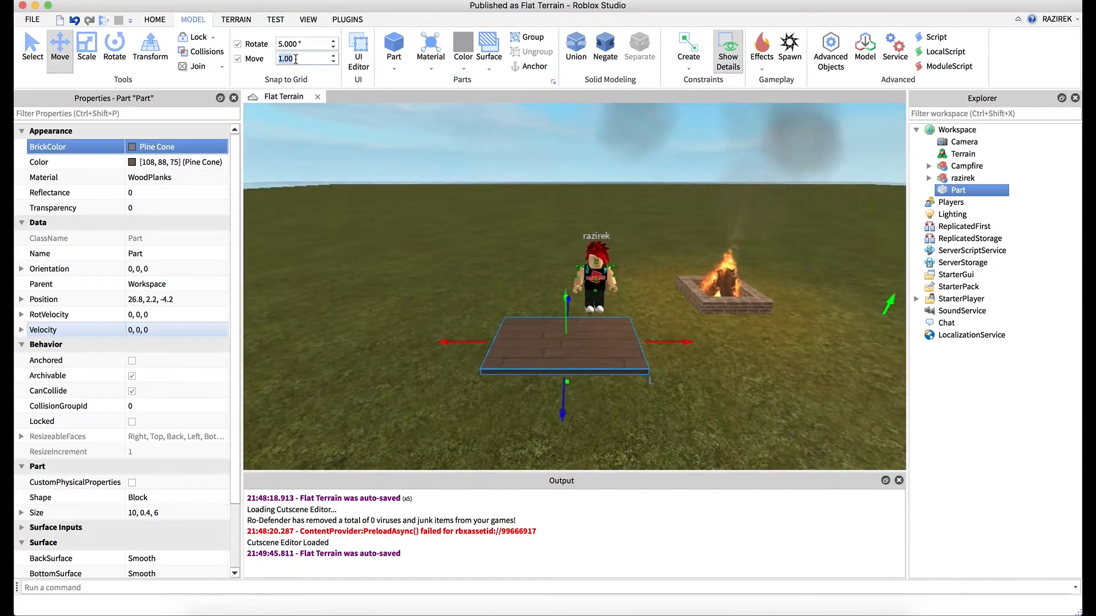
{"action": "left_click", "coordinate": [295, 59]}
{"action": "type", "text": ".5"}
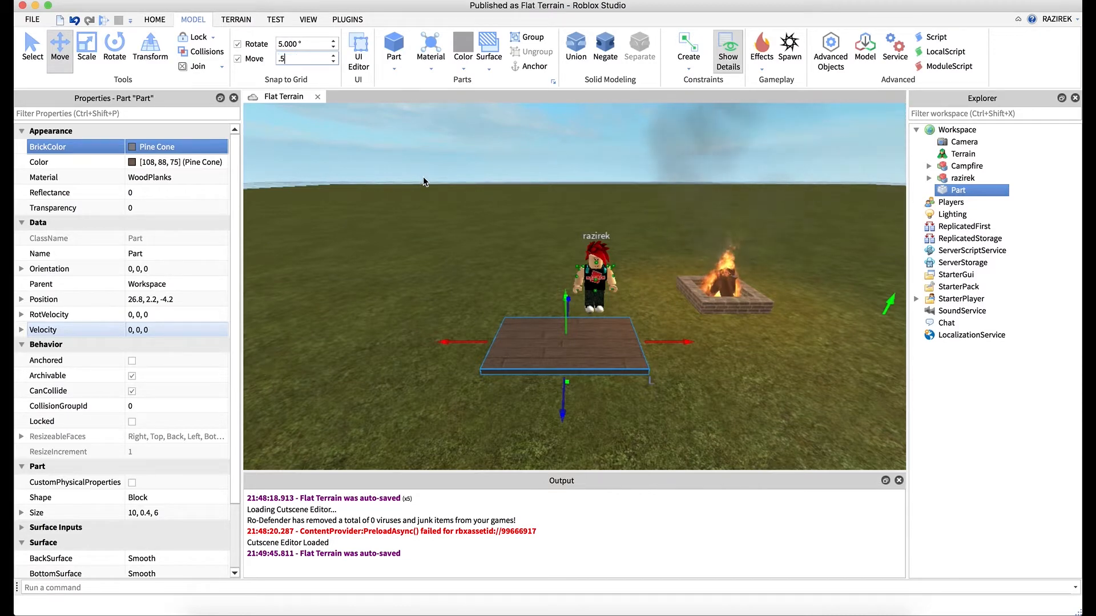
{"action": "right_click_drag", "start_coordinate": [528, 278], "coordinate": [528, 282]}
{"action": "key", "text": "w"}
{"action": "key", "text": "d"}
{"action": "key", "text": "w"}
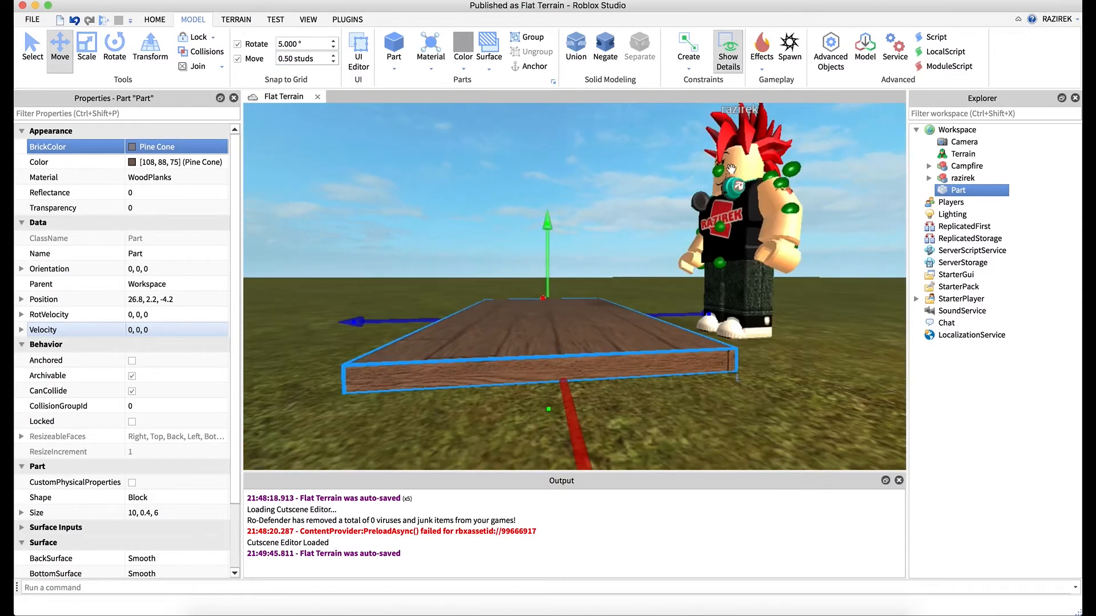
{"action": "left_click_drag", "start_coordinate": [548, 241], "coordinate": [549, 241]}
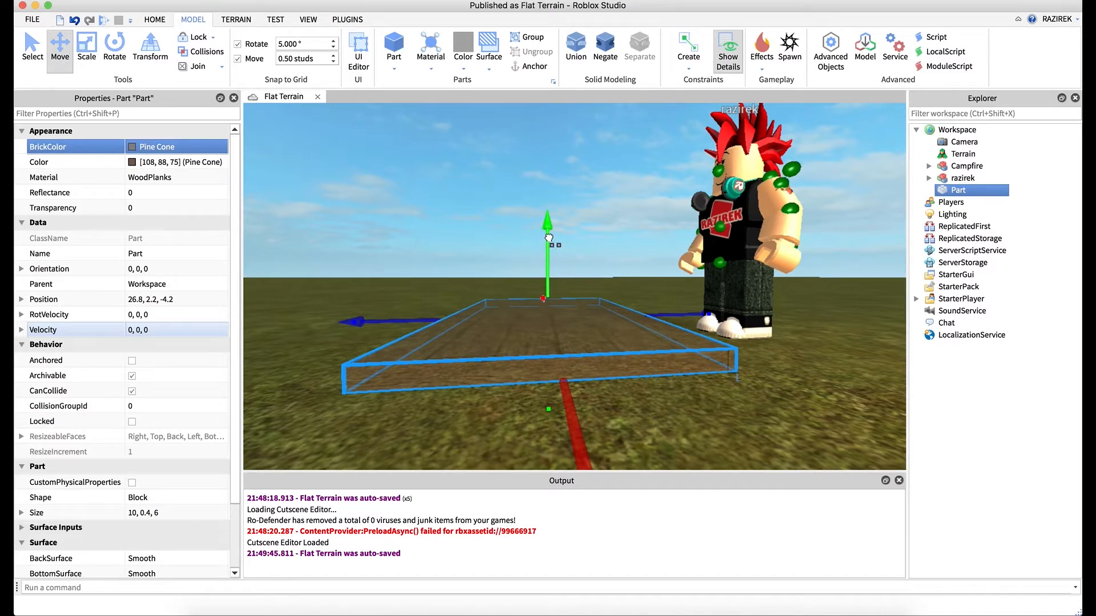
{"action": "left_click_drag", "start_coordinate": [549, 238], "coordinate": [547, 199]}
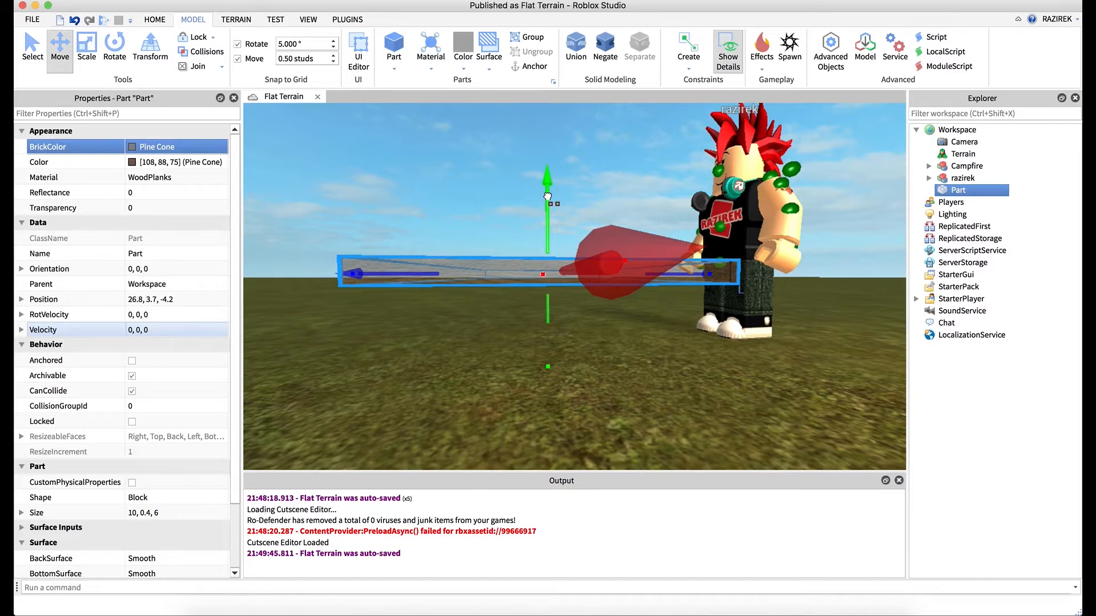
{"action": "left_click_drag", "start_coordinate": [548, 196], "coordinate": [548, 195]}
{"action": "right_click_drag", "start_coordinate": [600, 189], "coordinate": [598, 191]}
Duplicate the plank part and raise the copy 1.5 studs above the original, to a Y position of 5.2.
{"action": "key", "text": "ctrl+d"}
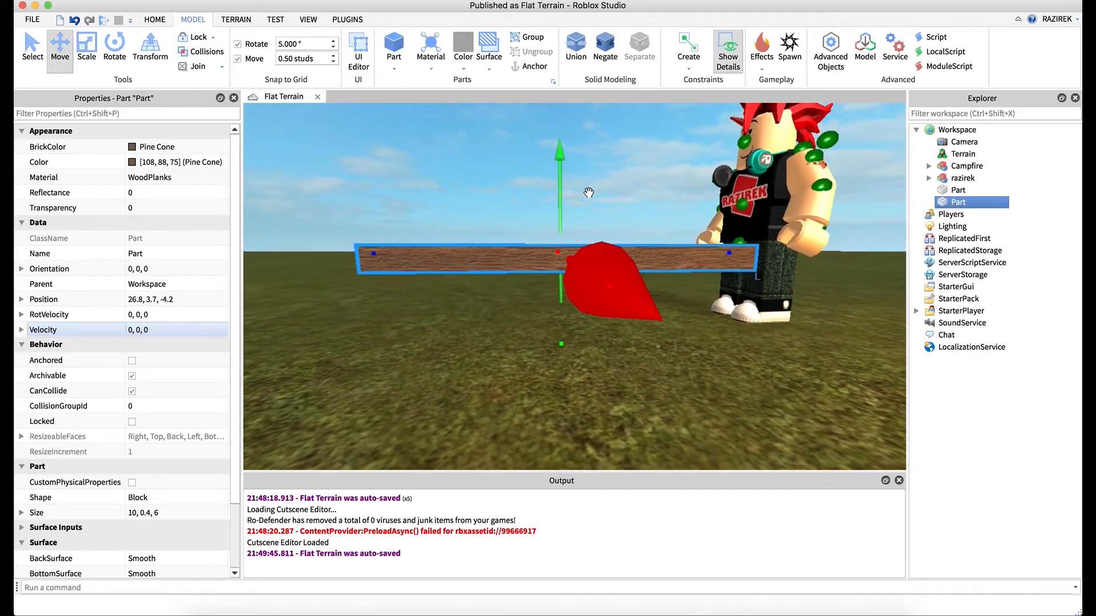
{"action": "right_click_drag", "start_coordinate": [590, 194], "coordinate": [594, 198]}
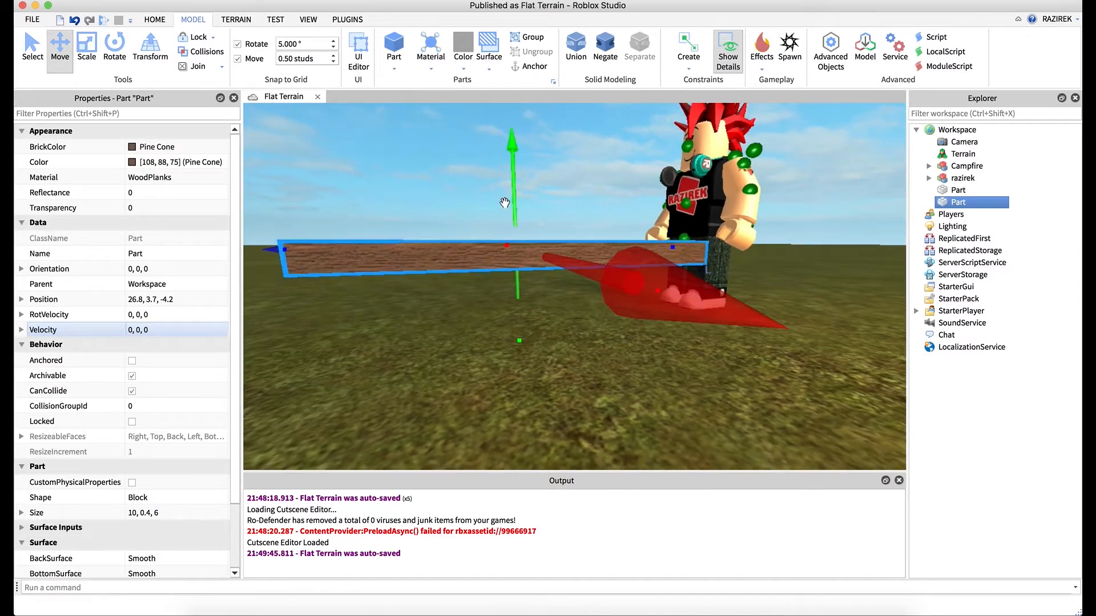
{"action": "left_click_drag", "start_coordinate": [512, 192], "coordinate": [511, 147]}
{"action": "right_click_drag", "start_coordinate": [596, 206], "coordinate": [596, 207]}
{"action": "key", "text": "s"}
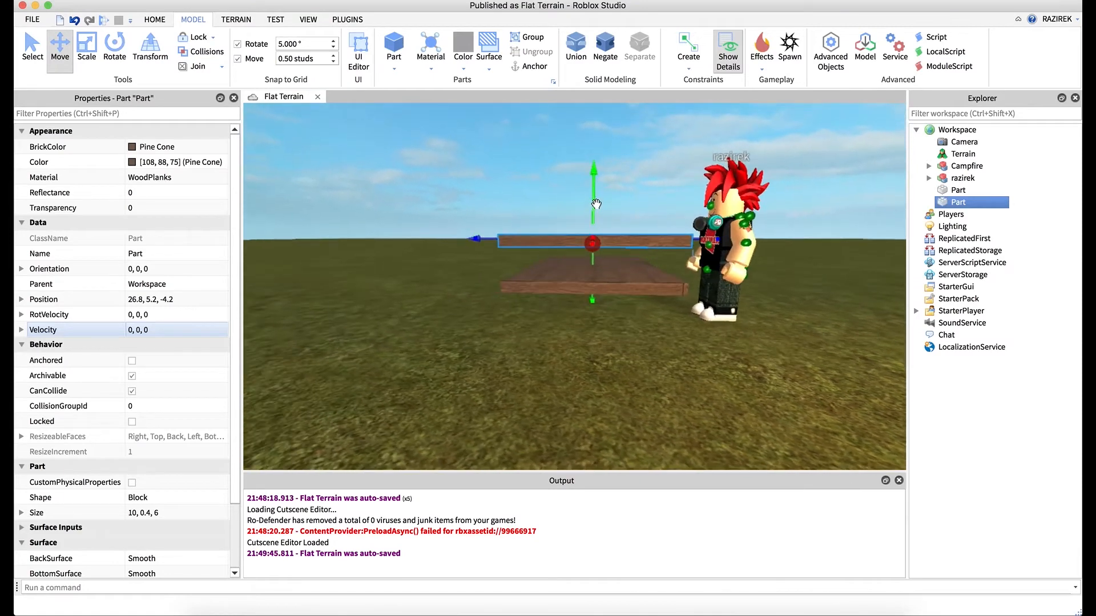
Select both plank parts, raise them together by 0.5 studs, and clear the selection.
{"action": "left_click", "coordinate": [619, 291], "text": "shift"}
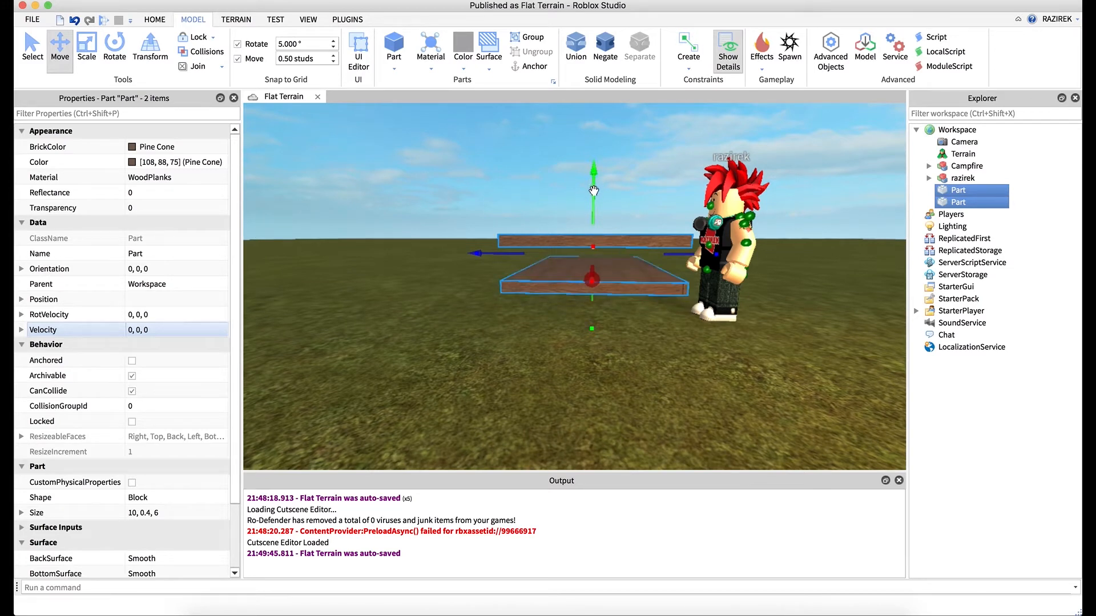
{"action": "left_click_drag", "start_coordinate": [593, 190], "coordinate": [594, 181]}
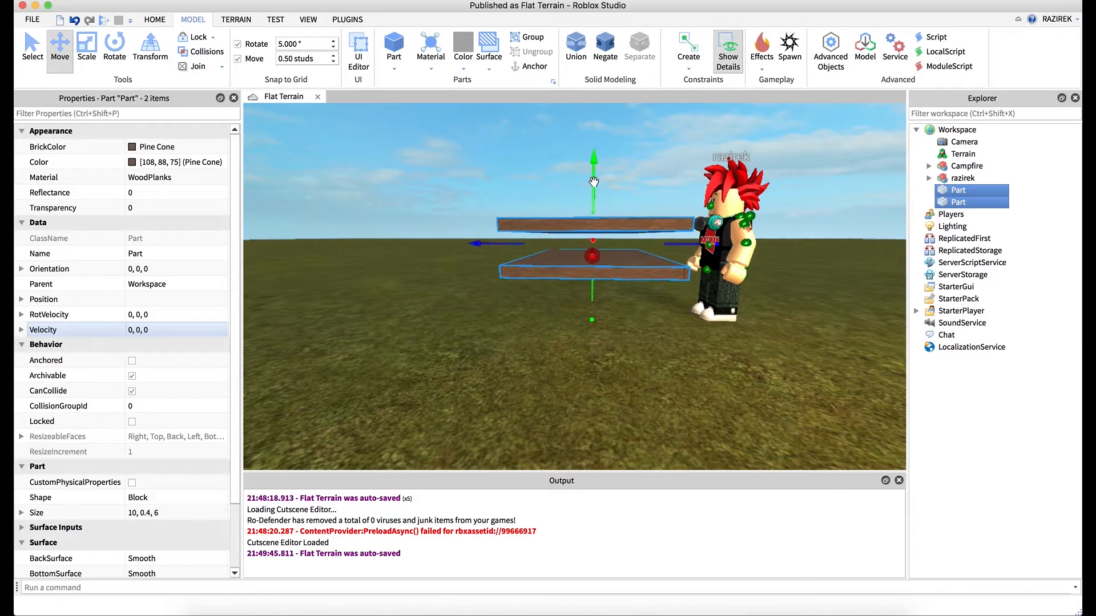
{"action": "right_click_drag", "start_coordinate": [665, 205], "coordinate": [674, 207]}
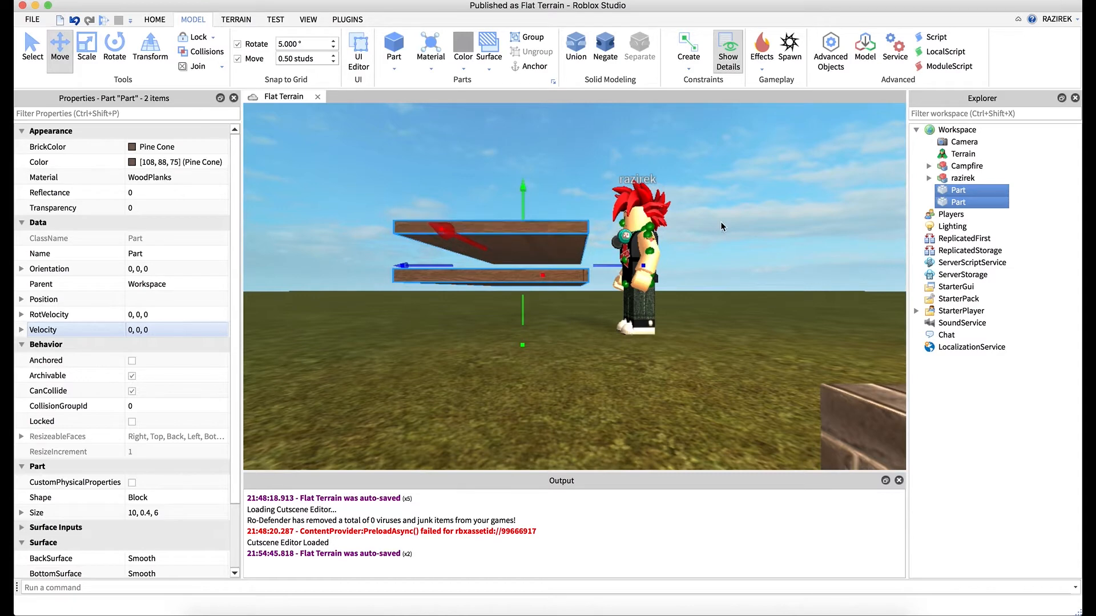
{"action": "left_click", "coordinate": [649, 147]}
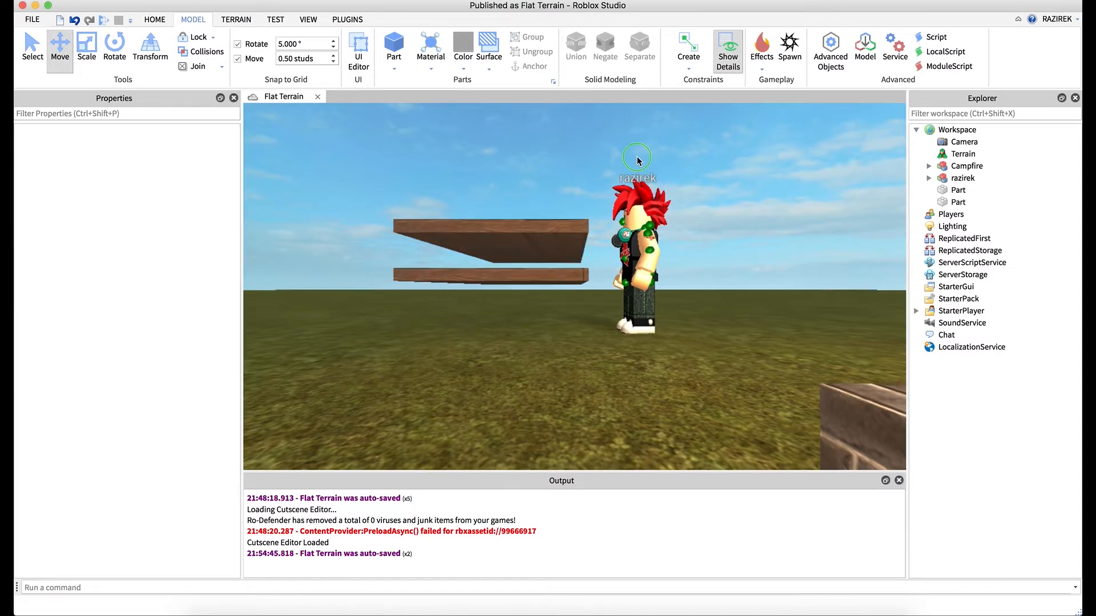
Select both plank parts together and move them 5.5 studs along Z, away from the character.
{"action": "right_click_drag", "start_coordinate": [637, 161], "coordinate": [637, 160]}
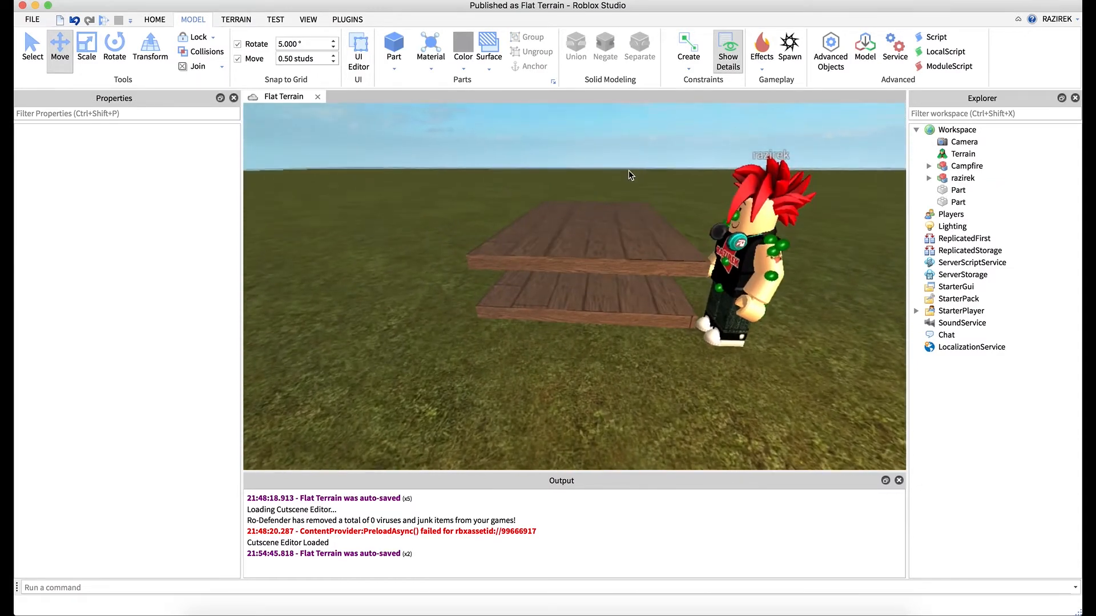
{"action": "left_click_drag", "start_coordinate": [501, 171], "coordinate": [688, 377]}
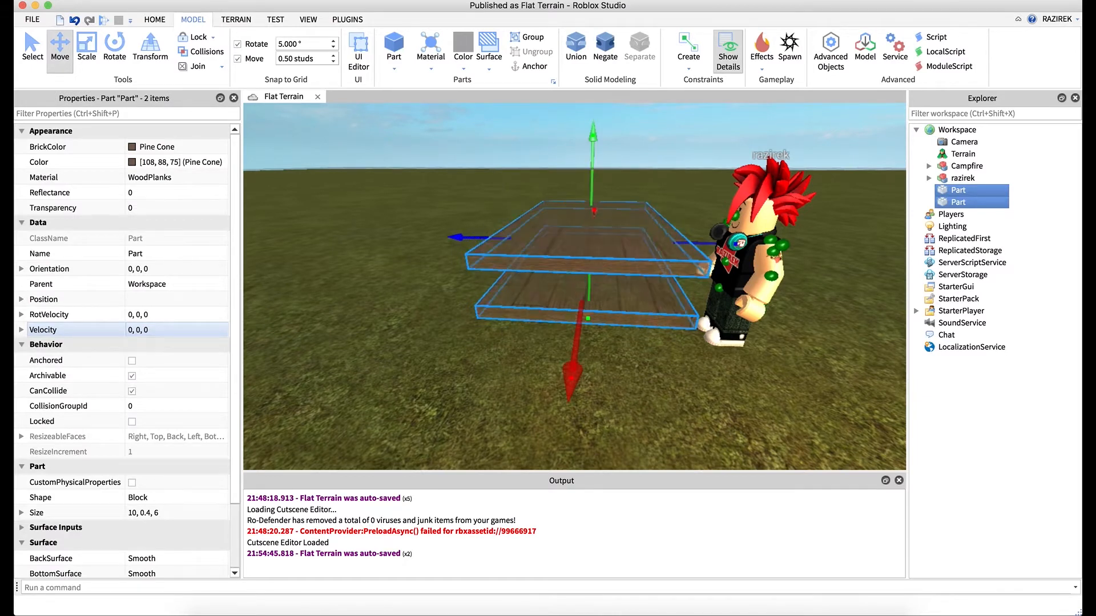
{"action": "left_click_drag", "start_coordinate": [703, 243], "coordinate": [596, 247]}
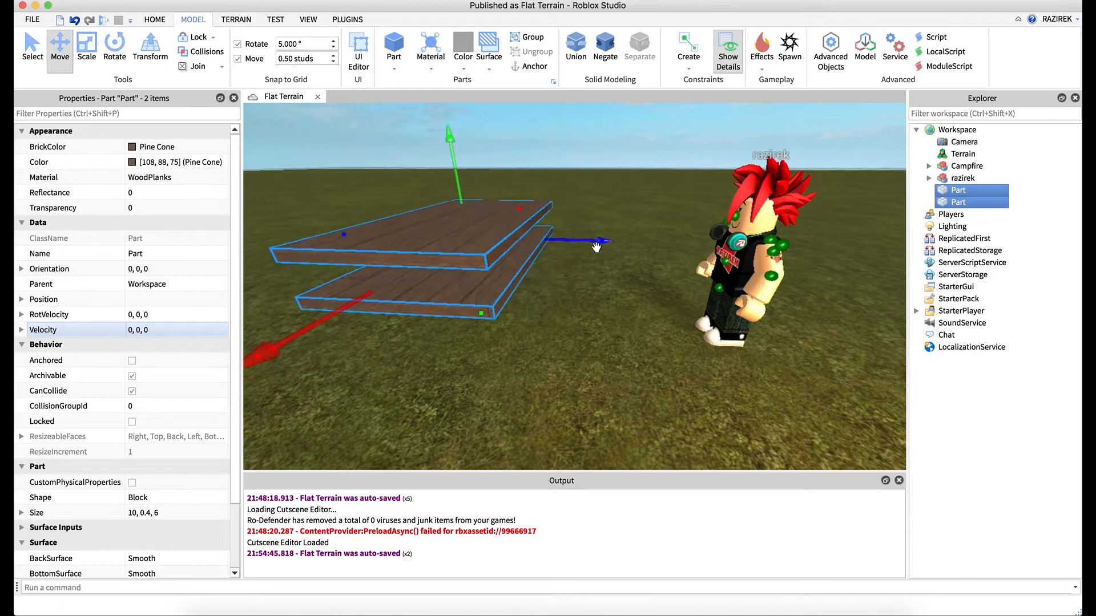
Duplicate the lower plank part, set the move snap to 1 stud, and shift the copy 3 studs along Z toward the character.
{"action": "left_click", "coordinate": [585, 326]}
{"action": "right_click_drag", "start_coordinate": [580, 321], "coordinate": [577, 321]}
{"action": "left_click", "coordinate": [578, 321]}
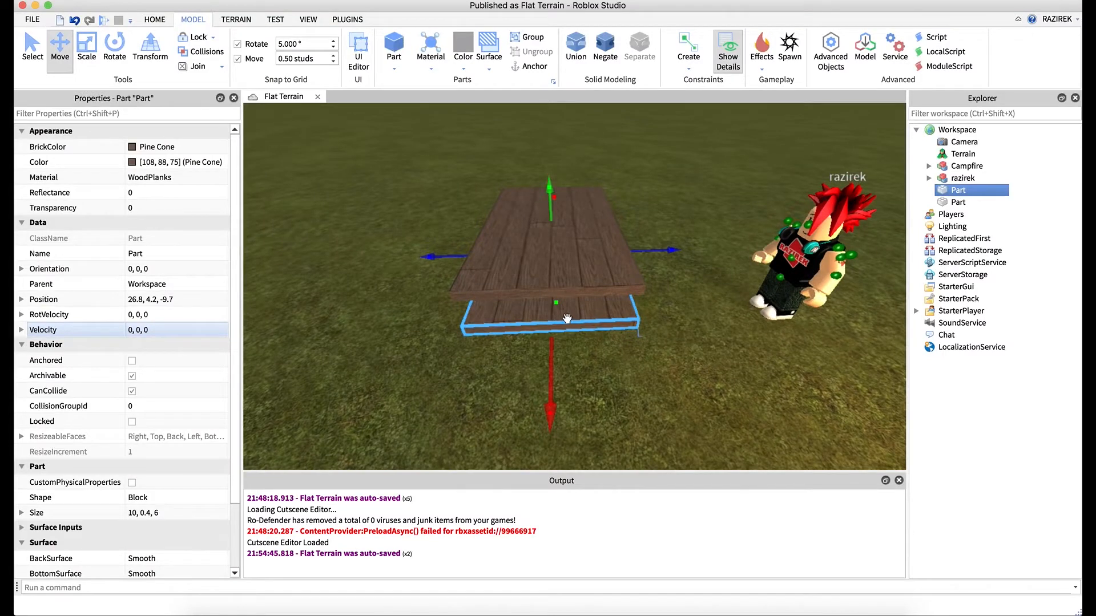
{"action": "key", "text": "ctrl+d"}
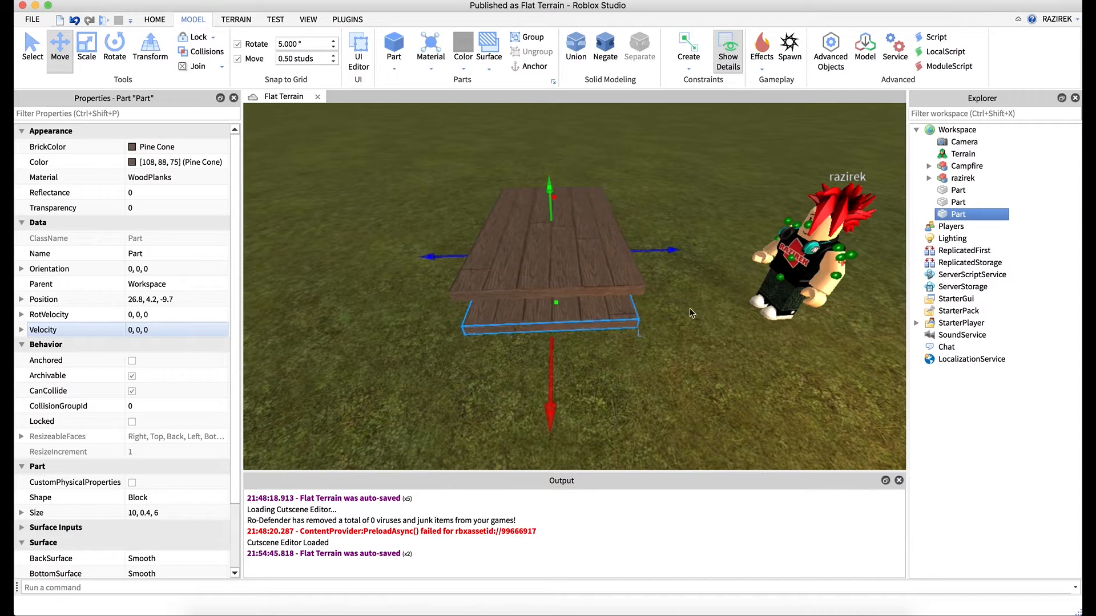
{"action": "key", "text": "d"}
{"action": "right_click_drag", "start_coordinate": [695, 296], "coordinate": [696, 297]}
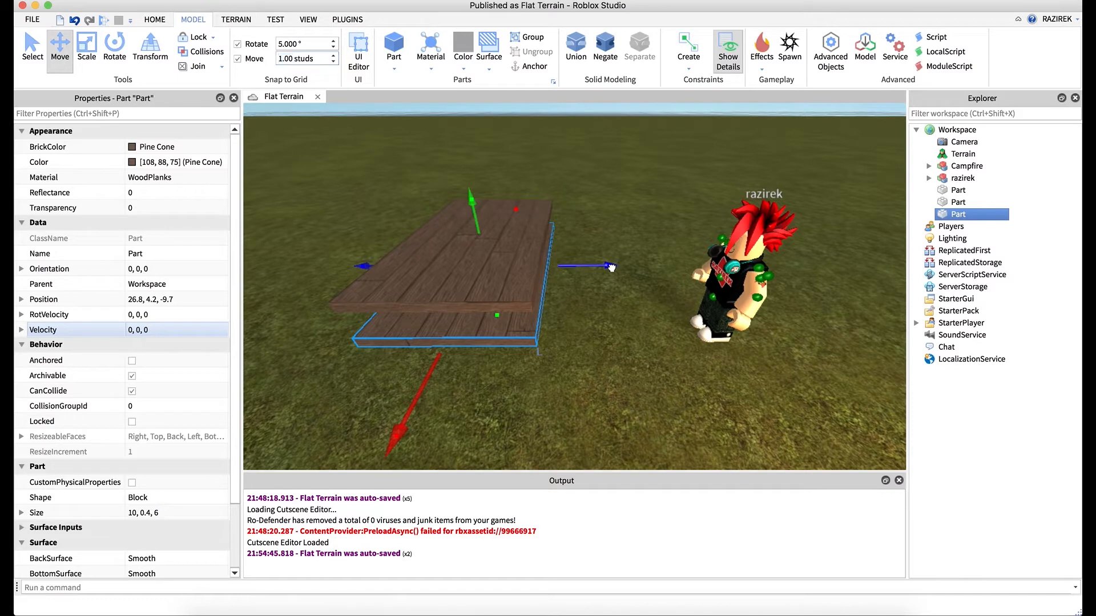
{"action": "left_click_drag", "start_coordinate": [614, 267], "coordinate": [668, 261]}
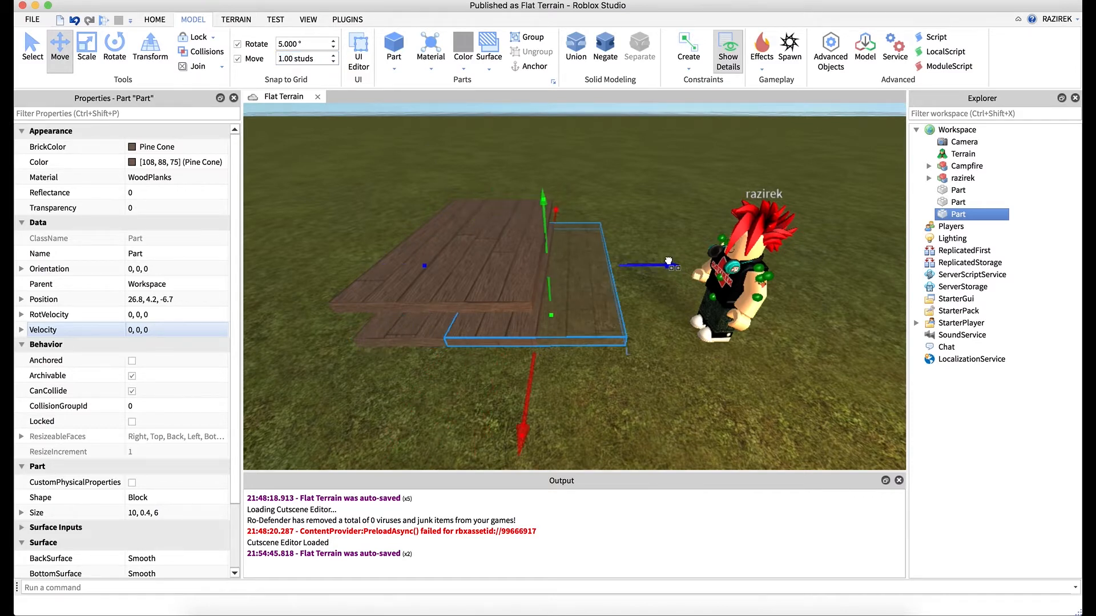
Scale the duplicated lower part from its side facing away from the character to a Z depth of 2 studs.
{"action": "left_click", "coordinate": [87, 43]}
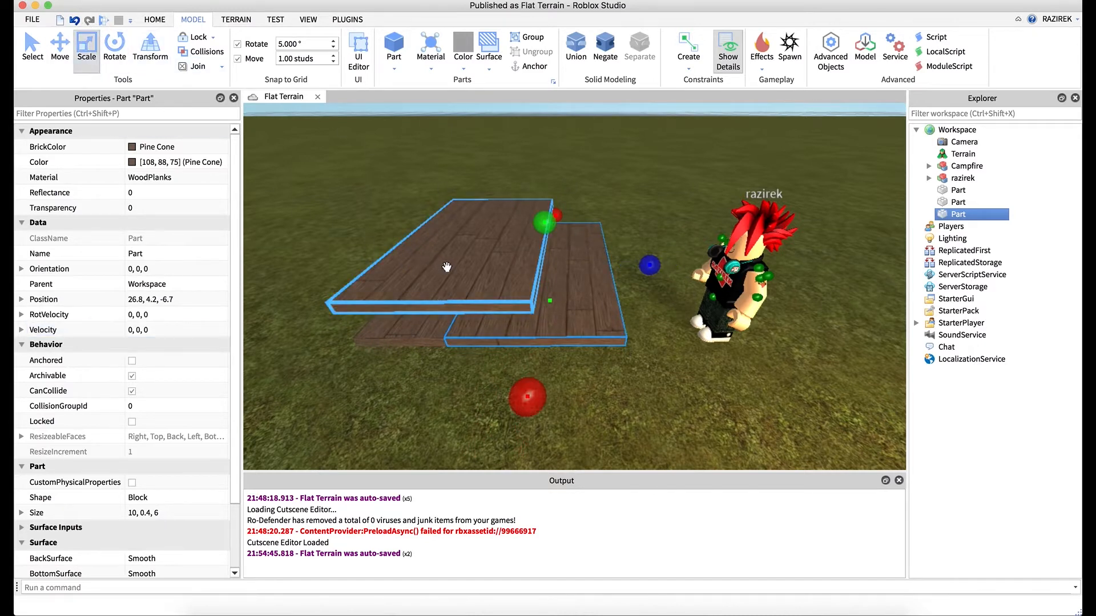
{"action": "left_click_drag", "start_coordinate": [451, 267], "coordinate": [468, 267]}
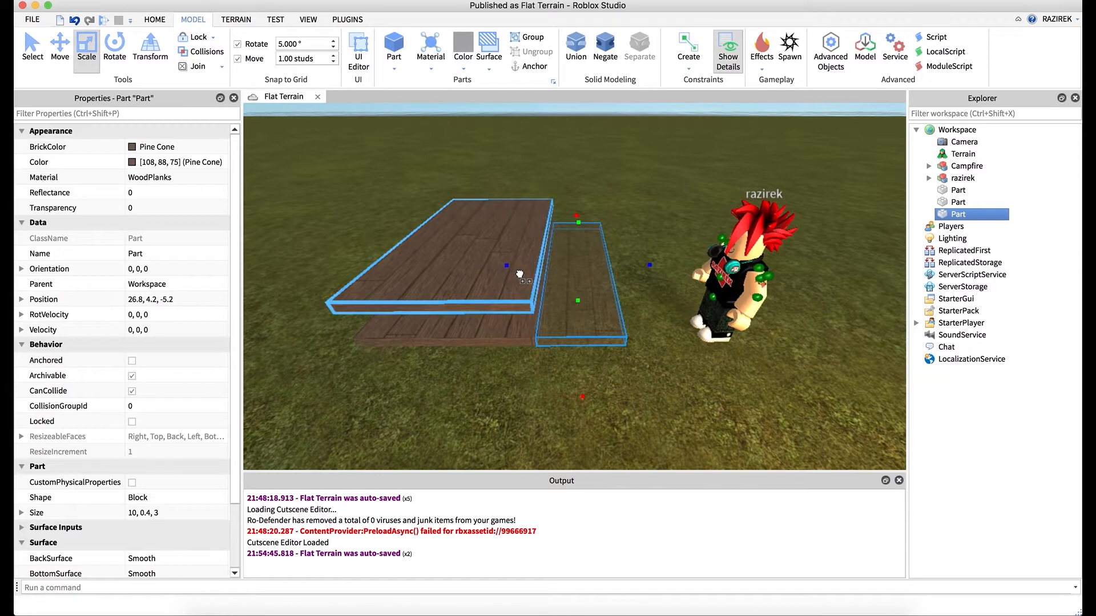
{"action": "left_click_drag", "start_coordinate": [497, 272], "coordinate": [528, 275]}
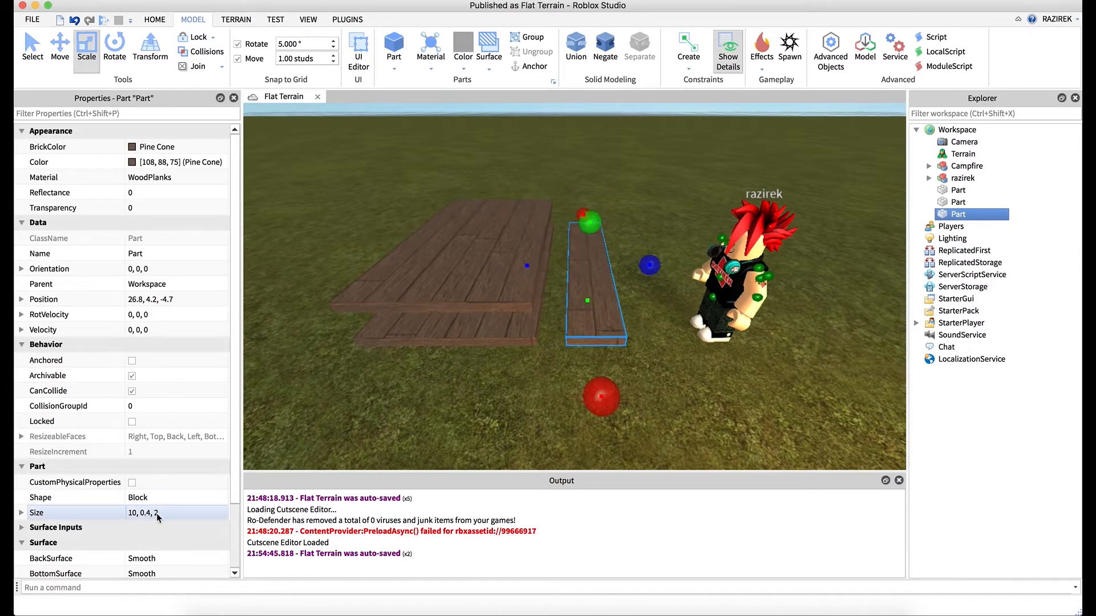
Move the lower plank part 3 studs along Z away from the character and scale its table-facing side to a Z depth of 2 studs.
{"action": "left_click", "coordinate": [386, 338]}
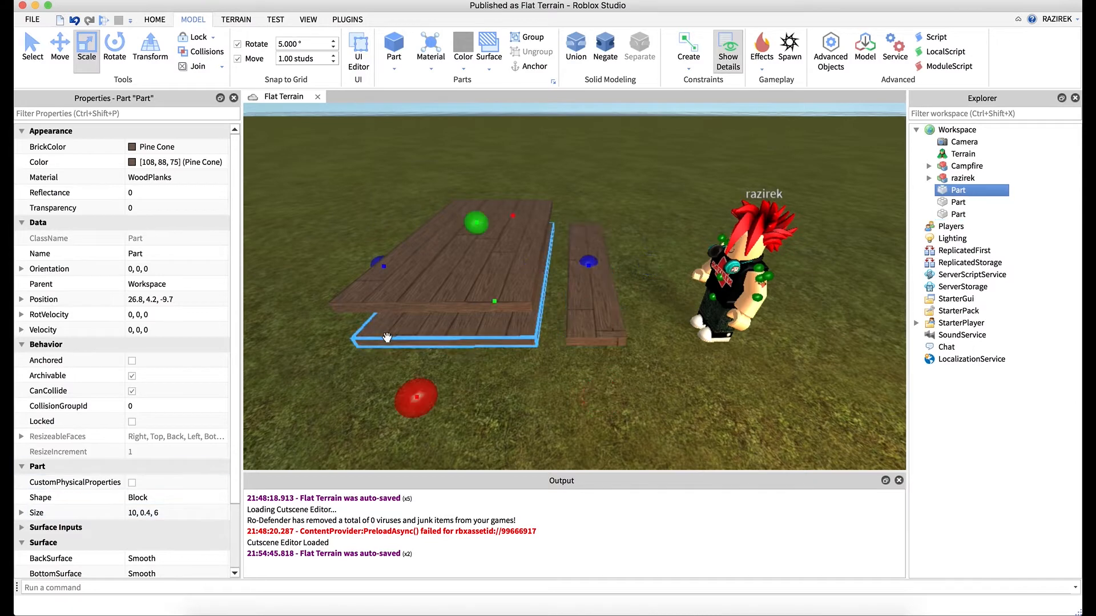
{"action": "left_click", "coordinate": [61, 50]}
{"action": "right_click_drag", "start_coordinate": [433, 270], "coordinate": [433, 273]}
{"action": "key", "text": "a"}
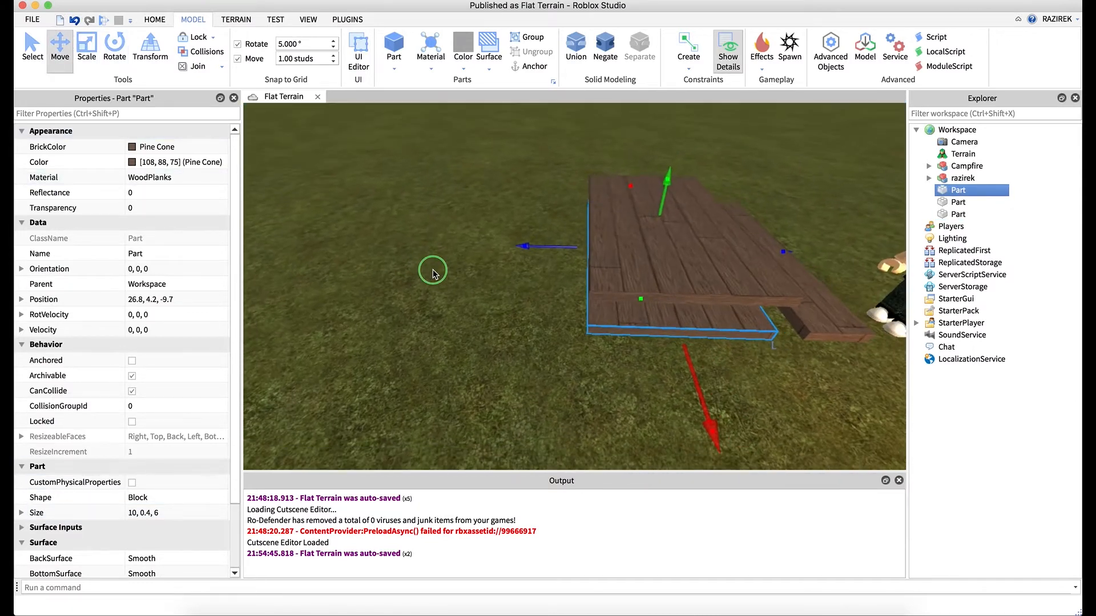
{"action": "left_click_drag", "start_coordinate": [527, 249], "coordinate": [474, 242]}
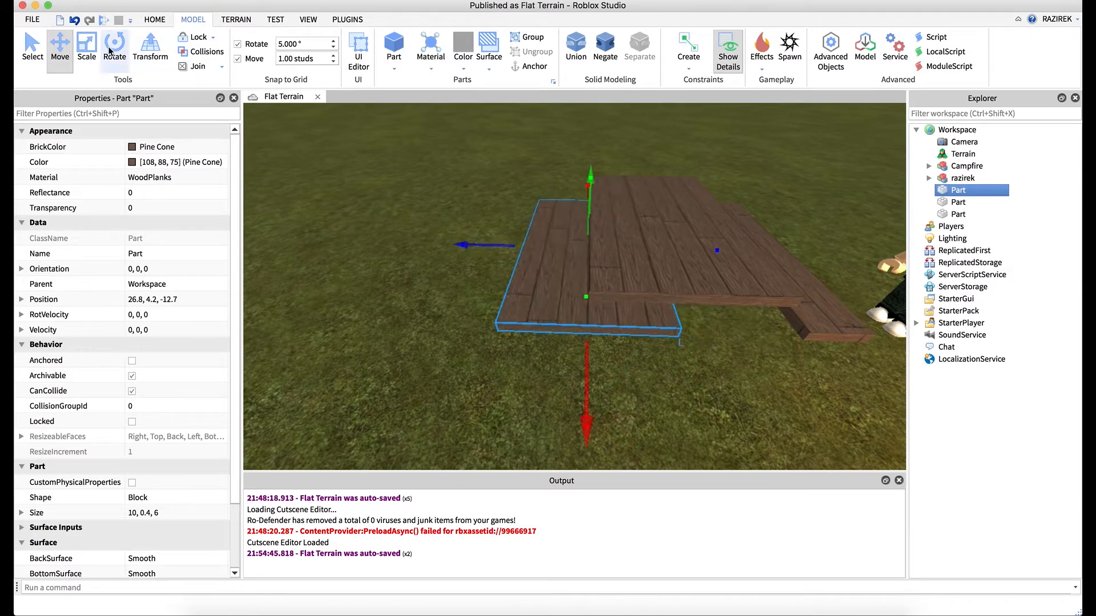
{"action": "left_click", "coordinate": [87, 48]}
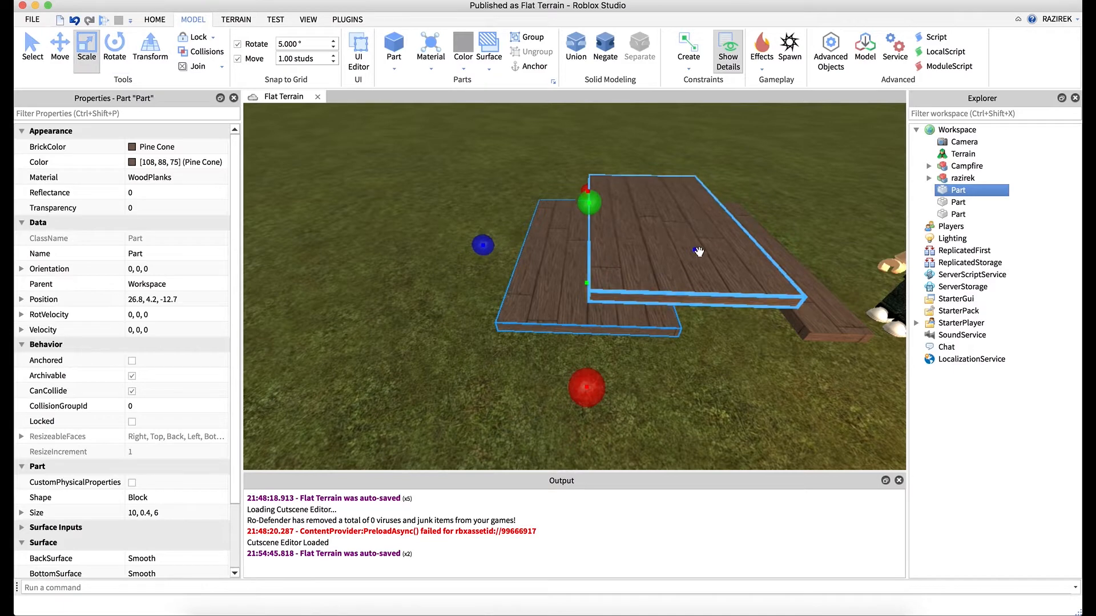
{"action": "left_click_drag", "start_coordinate": [695, 250], "coordinate": [607, 251]}
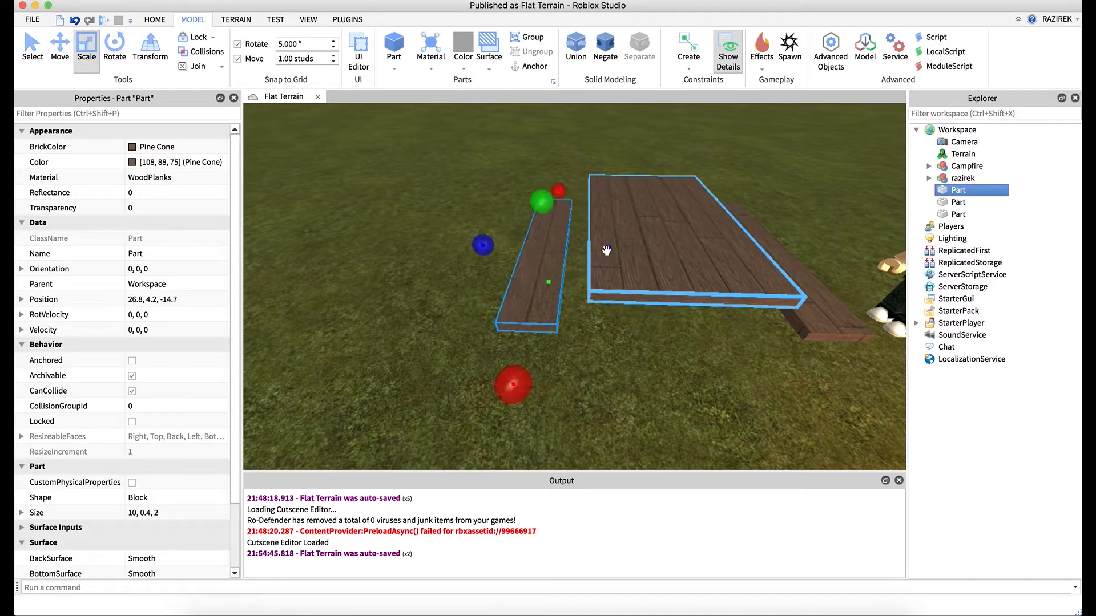
Duplicate the tabletop and scale the copy along X to a width of 0.6 studs, reducing the move snap to 0.20 studs for the final adjustment.
{"action": "right_click_drag", "start_coordinate": [684, 379], "coordinate": [684, 378]}
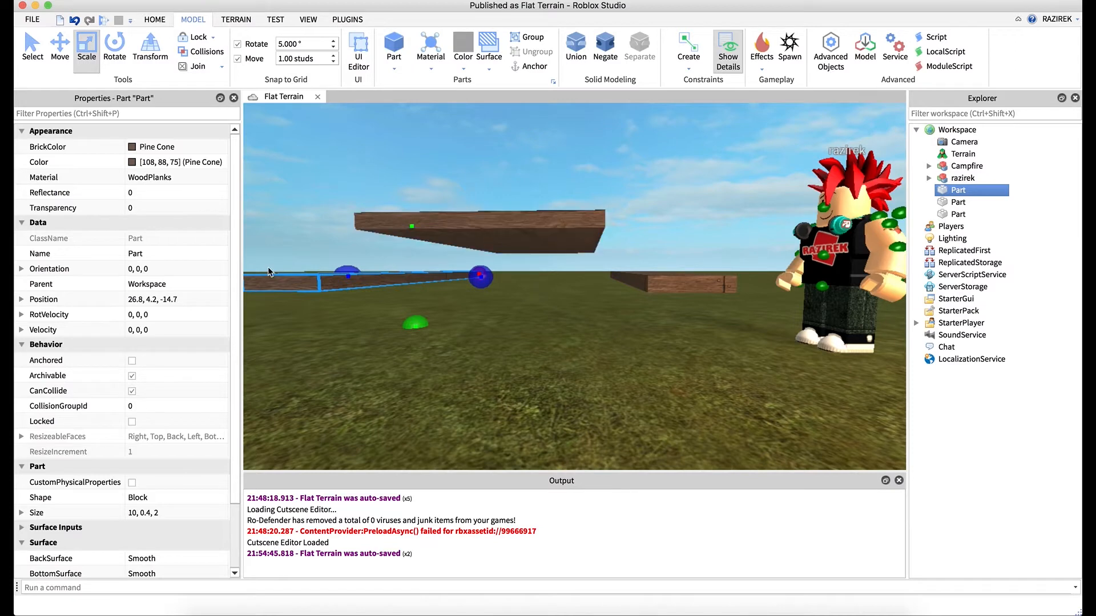
{"action": "right_click_drag", "start_coordinate": [543, 337], "coordinate": [546, 336]}
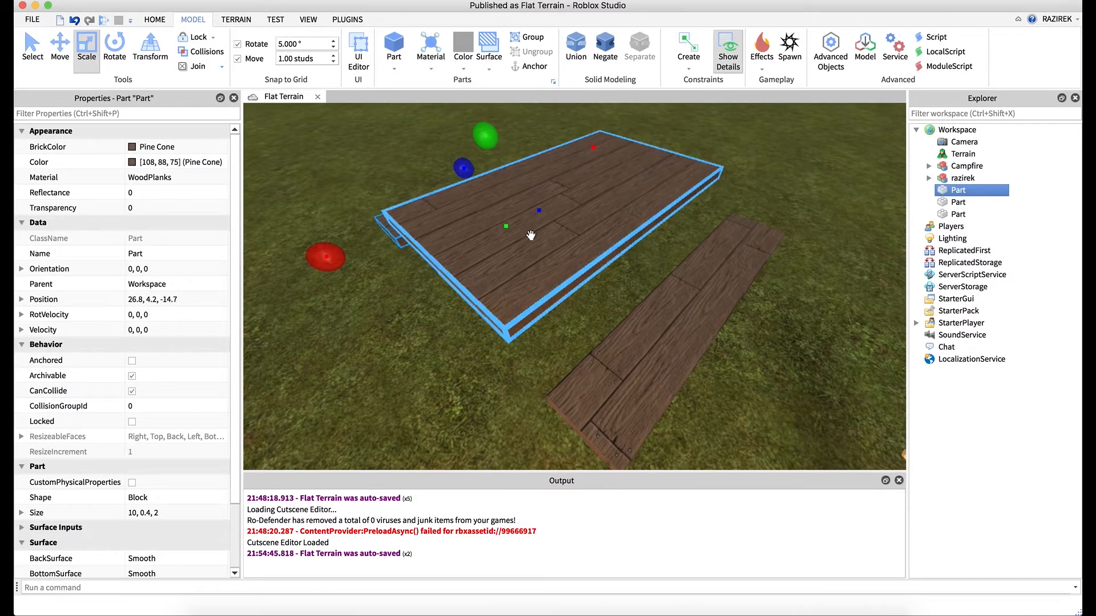
{"action": "left_click", "coordinate": [531, 235]}
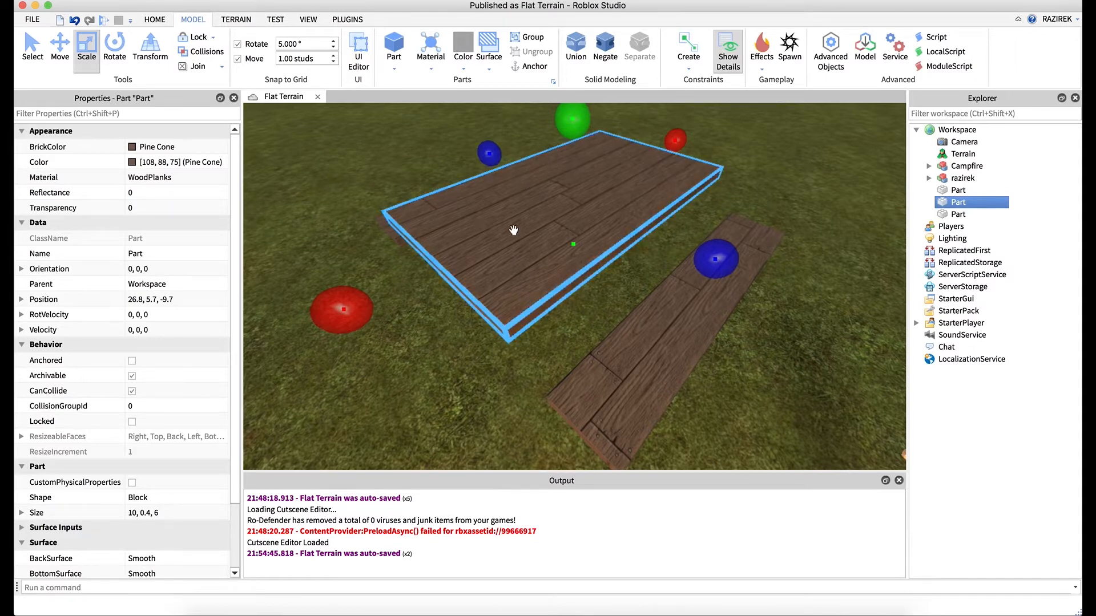
{"action": "key", "text": "super+d"}
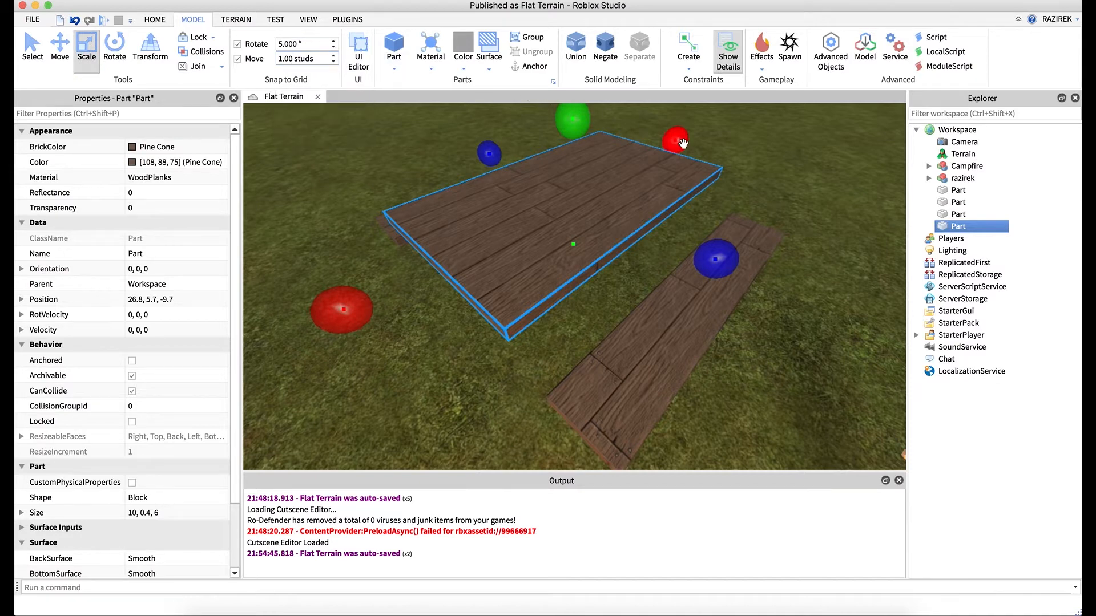
{"action": "left_click_drag", "start_coordinate": [680, 144], "coordinate": [427, 192]}
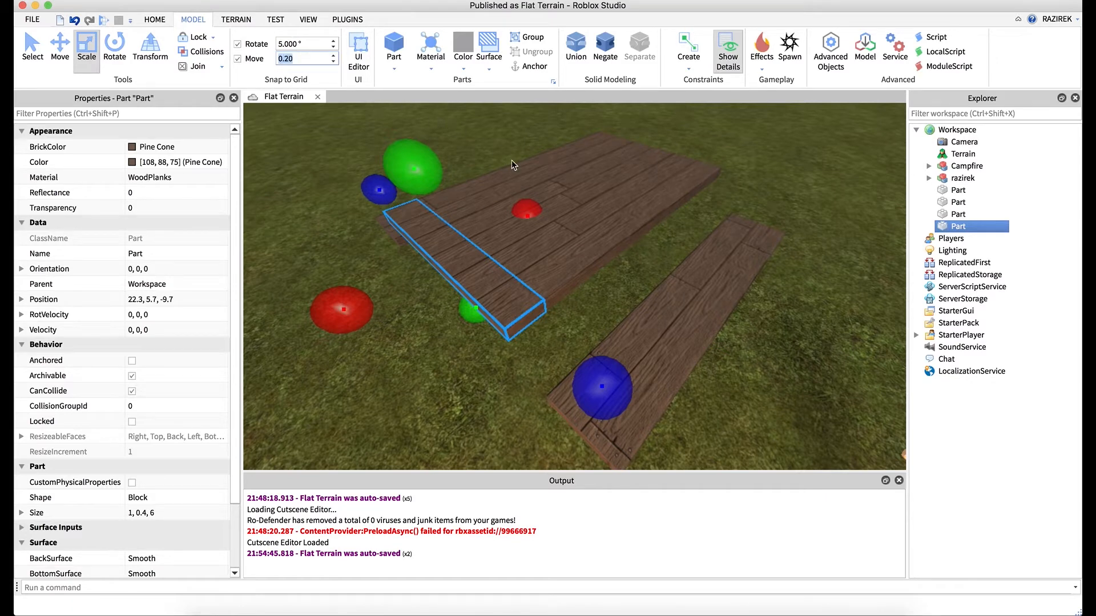
{"action": "left_click_drag", "start_coordinate": [525, 211], "coordinate": [518, 212]}
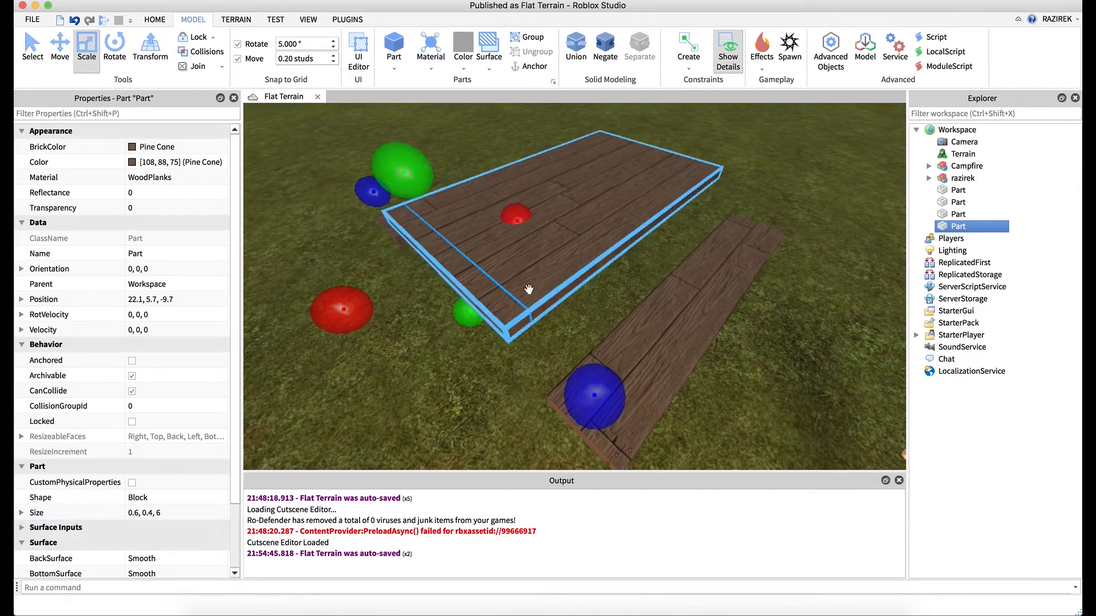
{"action": "right_click_drag", "start_coordinate": [529, 290], "coordinate": [529, 290]}
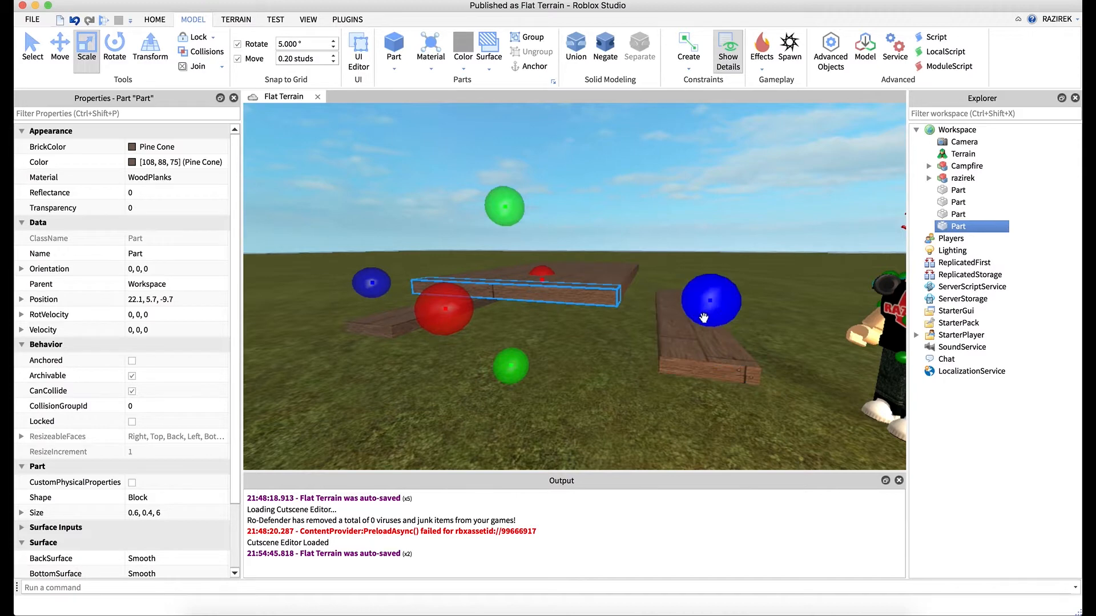
{"action": "right_click_drag", "start_coordinate": [625, 358], "coordinate": [625, 358]}
{"action": "left_click_drag", "start_coordinate": [691, 304], "coordinate": [562, 300]}
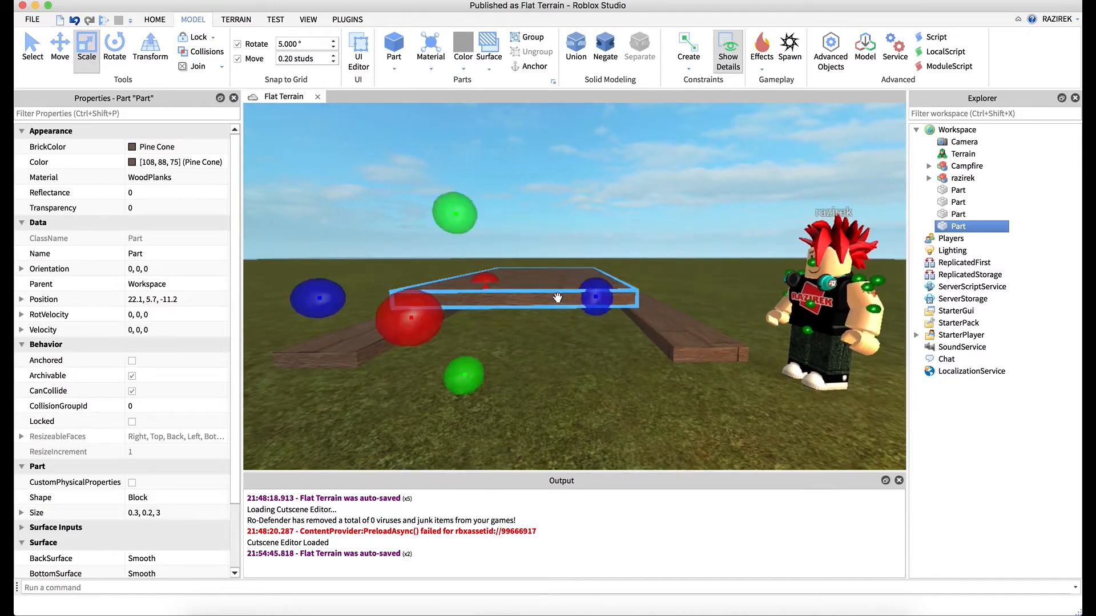
{"action": "key", "text": "ctrl+z"}
Scale the duplicated part to a Z depth of 0.8 studs and extend it downward to a height of 4 studs as a table leg.
{"action": "left_click_drag", "start_coordinate": [702, 302], "coordinate": [497, 288]}
{"action": "right_click_drag", "start_coordinate": [495, 355], "coordinate": [496, 360]}
{"action": "left_click_drag", "start_coordinate": [414, 421], "coordinate": [456, 433]}
{"action": "right_click_drag", "start_coordinate": [456, 433], "coordinate": [462, 432]}
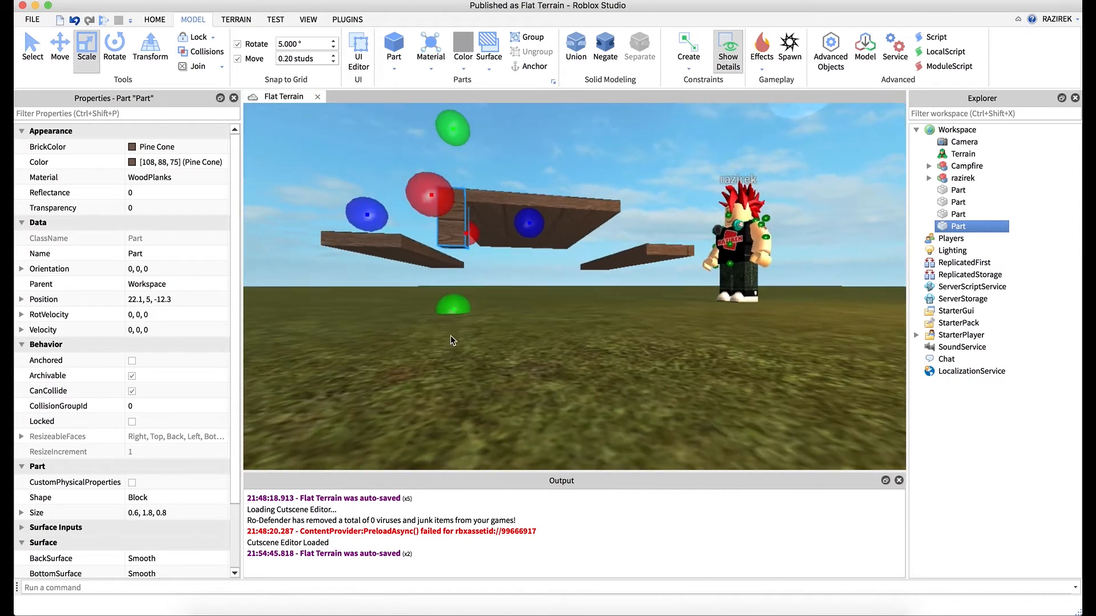
{"action": "left_click_drag", "start_coordinate": [456, 314], "coordinate": [457, 383]}
{"action": "right_click_drag", "start_coordinate": [509, 352], "coordinate": [509, 352]}
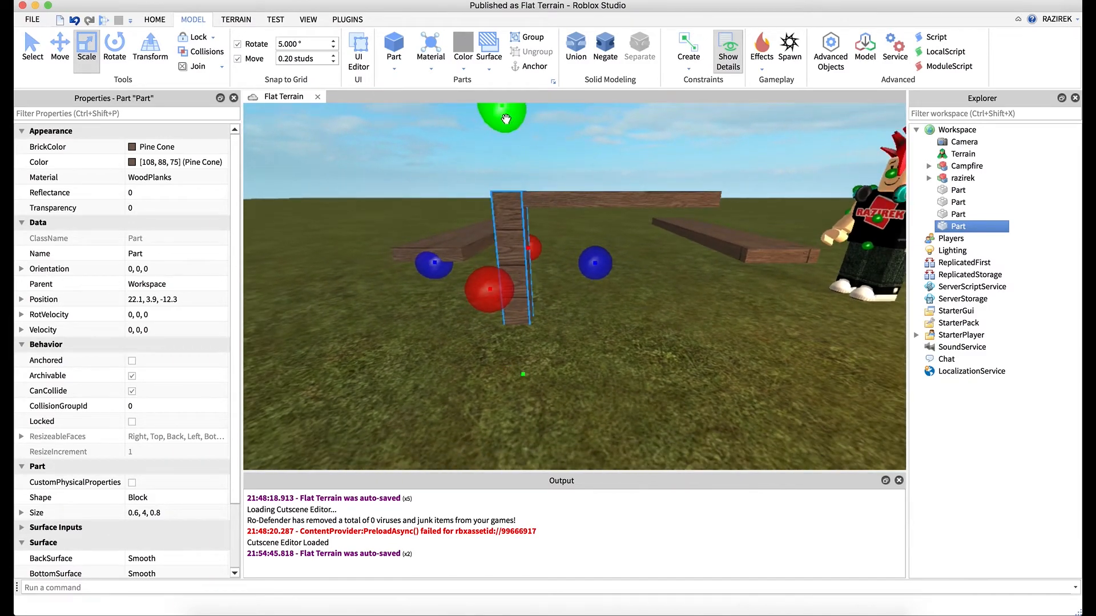
Lower the leg's top to a height of 3.6 studs, set the move snap to 0.50 studs, and raise its bottom to a height of 3.1 studs.
{"action": "left_click_drag", "start_coordinate": [506, 118], "coordinate": [504, 136]}
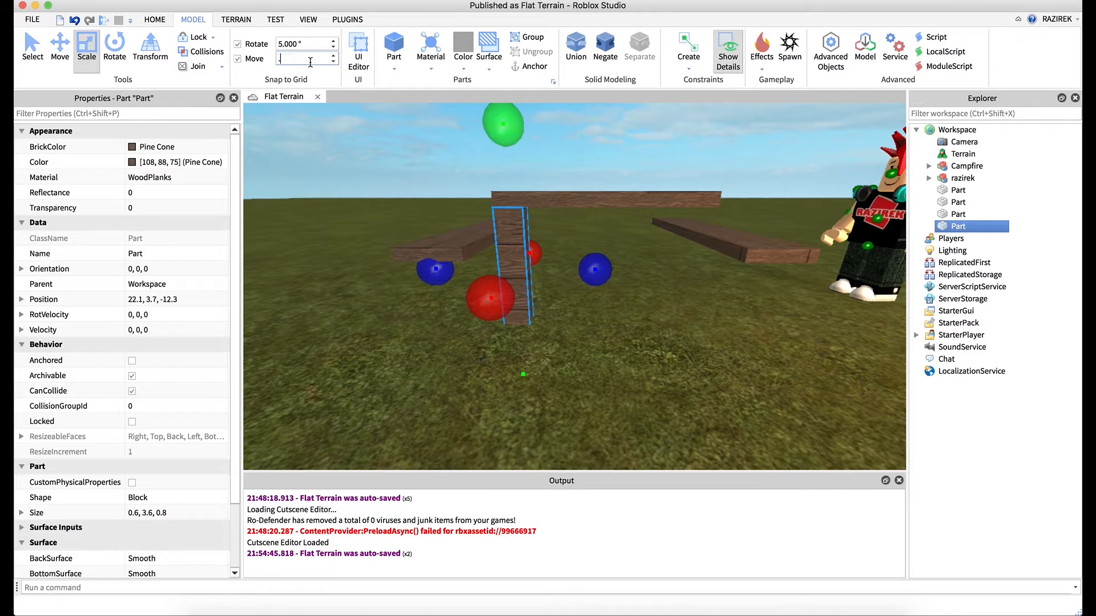
{"action": "key", "text": "Return"}
{"action": "left_click_drag", "start_coordinate": [523, 377], "coordinate": [519, 365]}
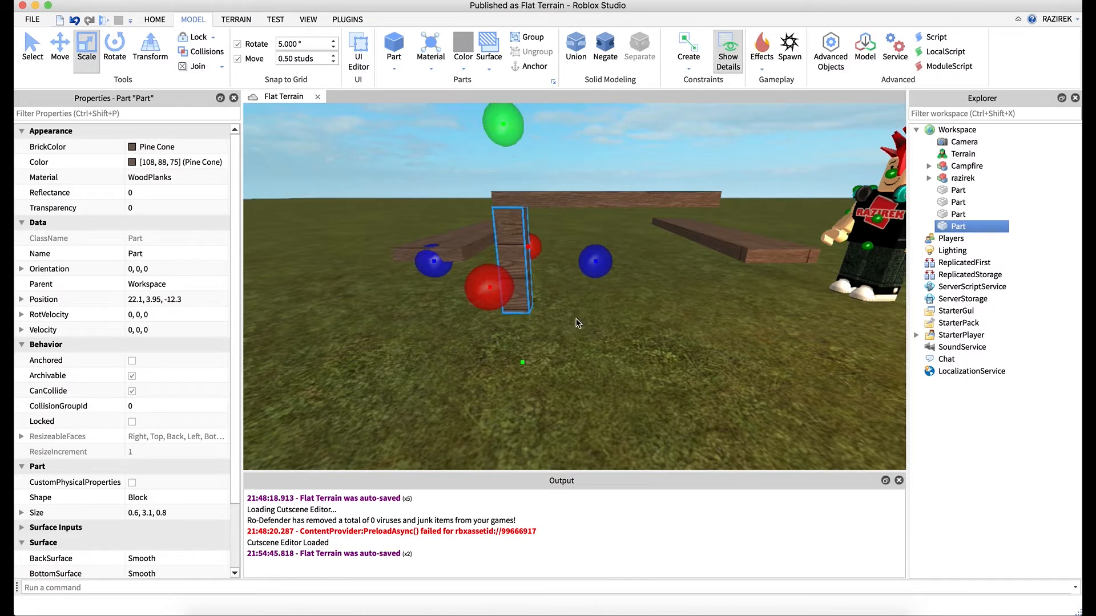
Move the table leg 1 stud along Z toward the character.
{"action": "right_click_drag", "start_coordinate": [574, 311], "coordinate": [575, 310]}
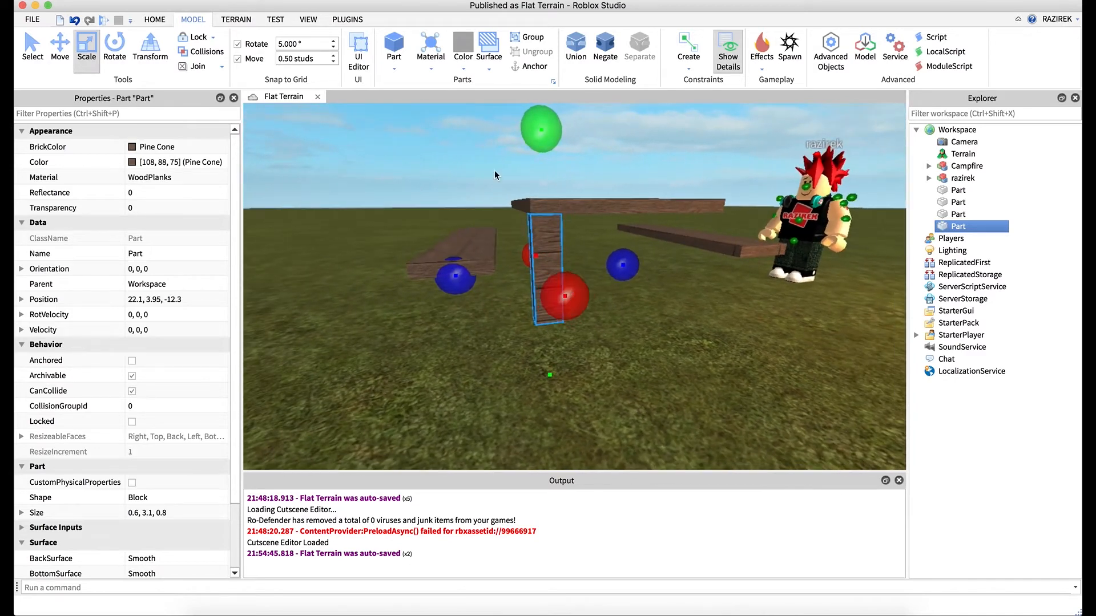
{"action": "left_click", "coordinate": [60, 48]}
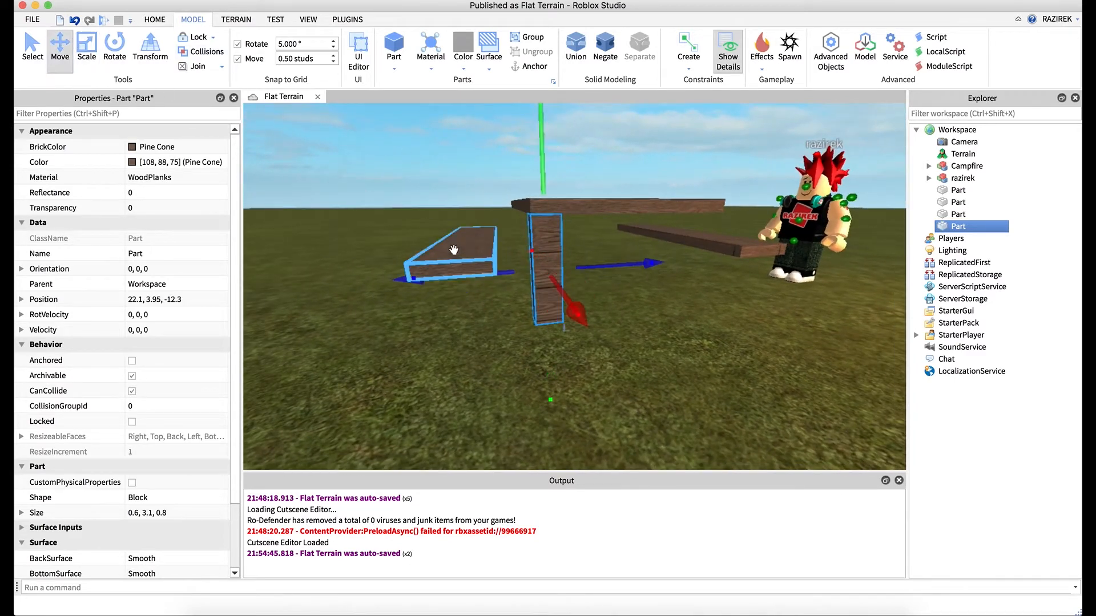
{"action": "scroll", "coordinate": [447, 255], "scroll_direction": "up", "scroll_amount": 3}
{"action": "left_click_drag", "start_coordinate": [676, 280], "coordinate": [693, 279]}
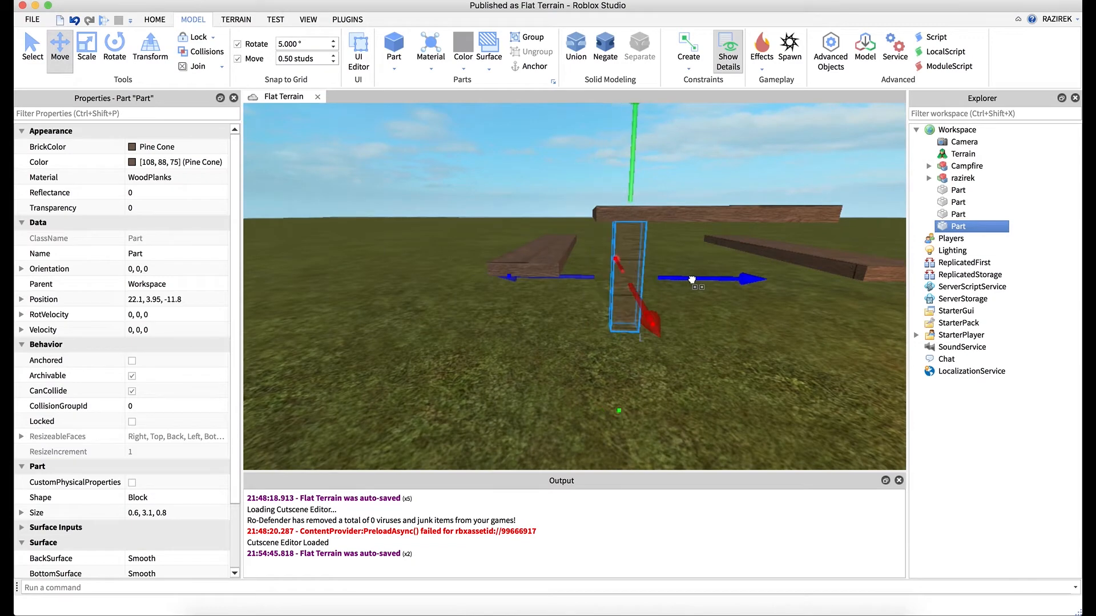
{"action": "right_click_drag", "start_coordinate": [707, 254], "coordinate": [708, 253]}
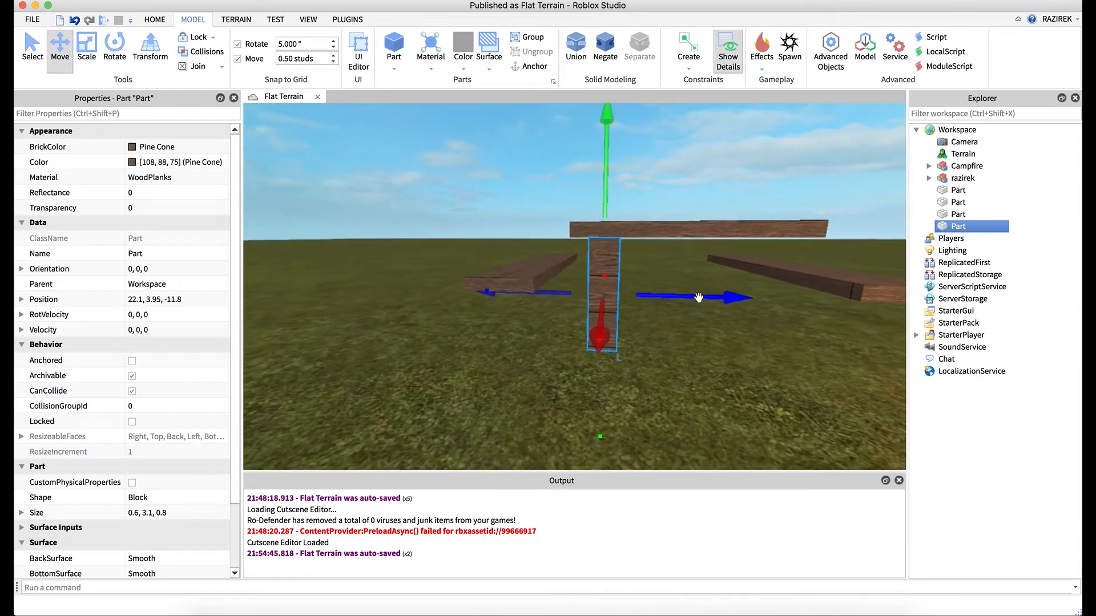
{"action": "left_click_drag", "start_coordinate": [704, 300], "coordinate": [714, 298]}
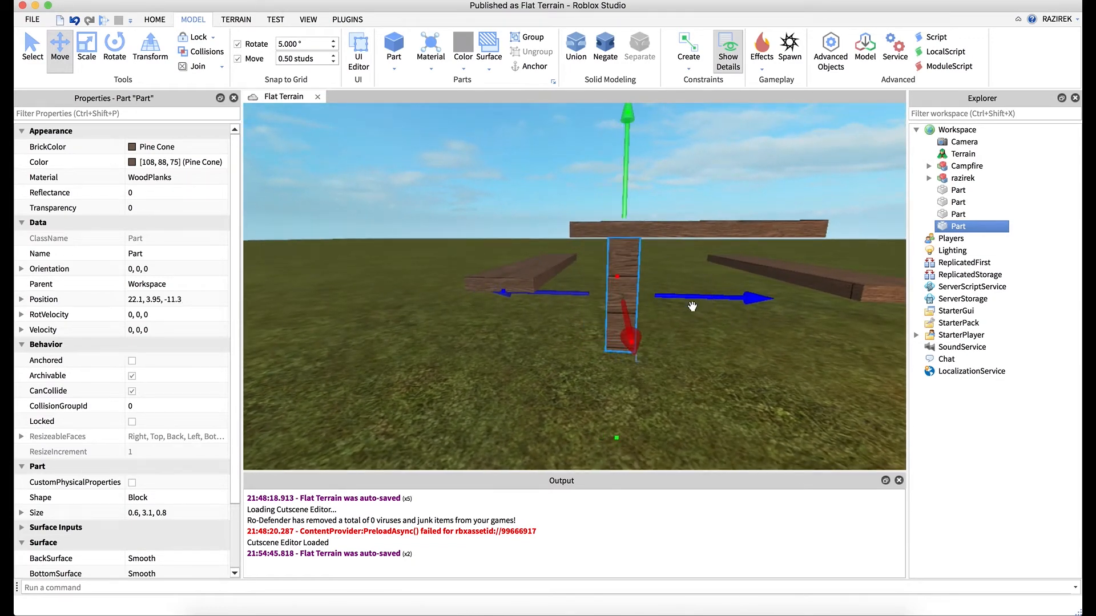
Rotate the table leg 25 degrees about the X axis so its foot slants outward, away from the character.
{"action": "scroll", "coordinate": [693, 308], "scroll_direction": "down", "scroll_amount": 2}
{"action": "right_click_drag", "start_coordinate": [692, 310], "coordinate": [691, 311]}
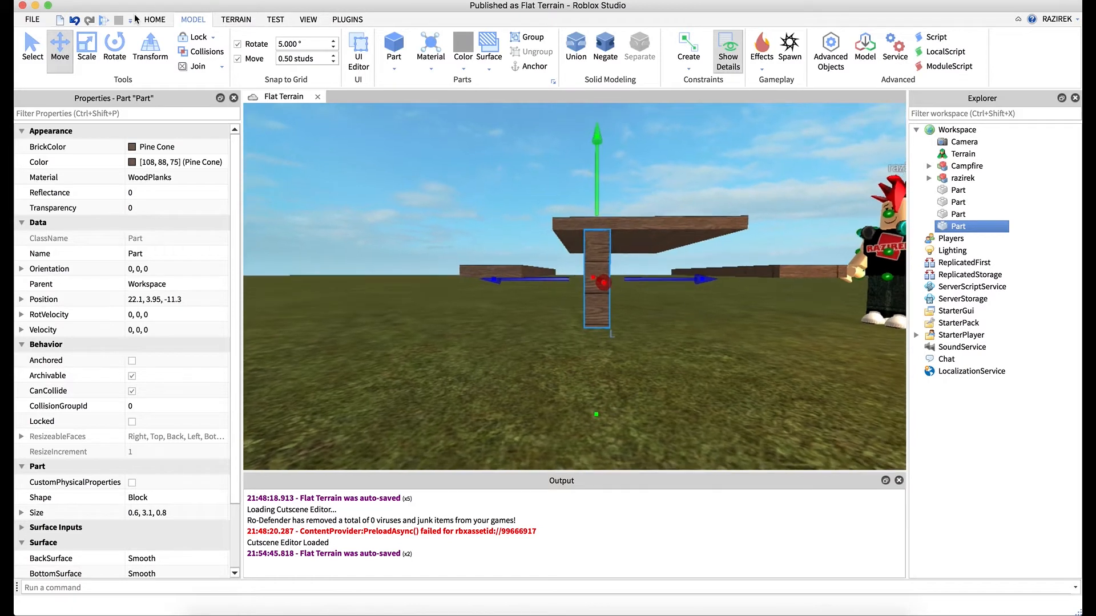
{"action": "left_click", "coordinate": [114, 49]}
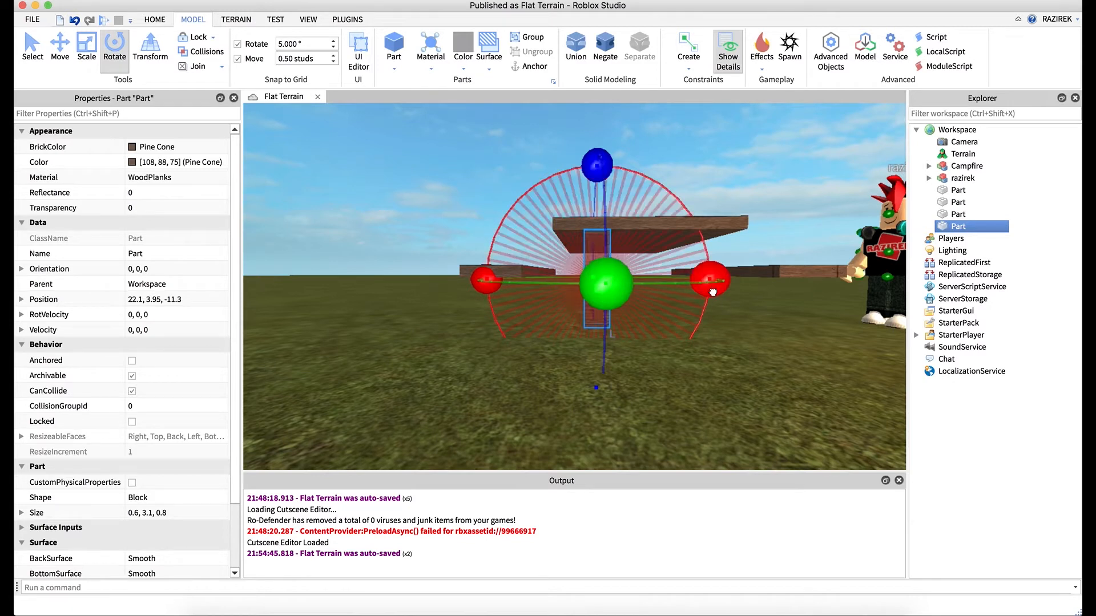
{"action": "left_click_drag", "start_coordinate": [712, 294], "coordinate": [712, 335]}
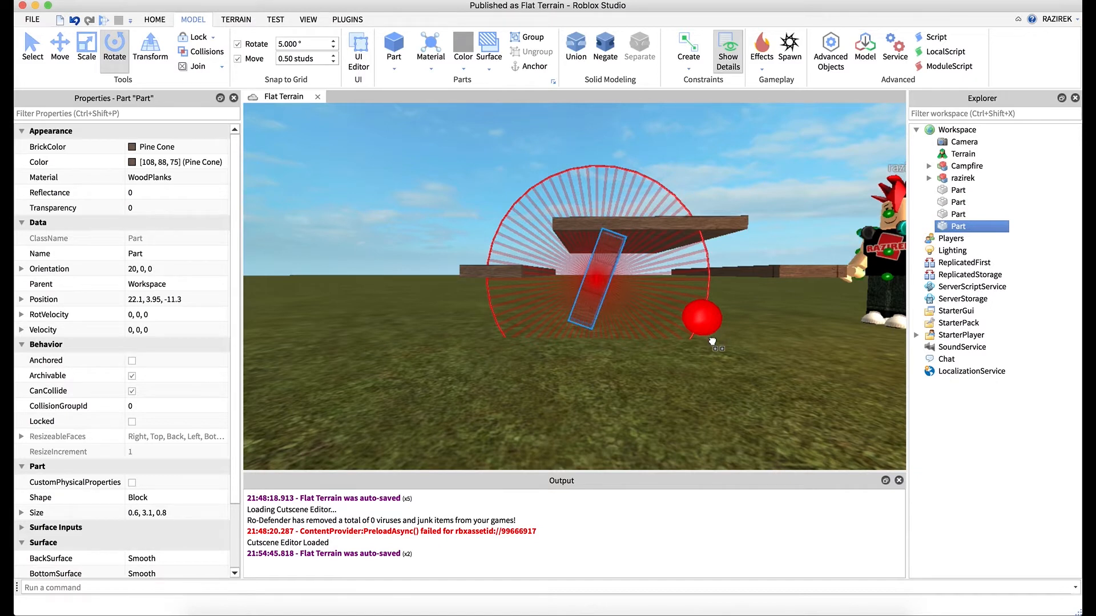
{"action": "left_click_drag", "start_coordinate": [712, 342], "coordinate": [713, 346]}
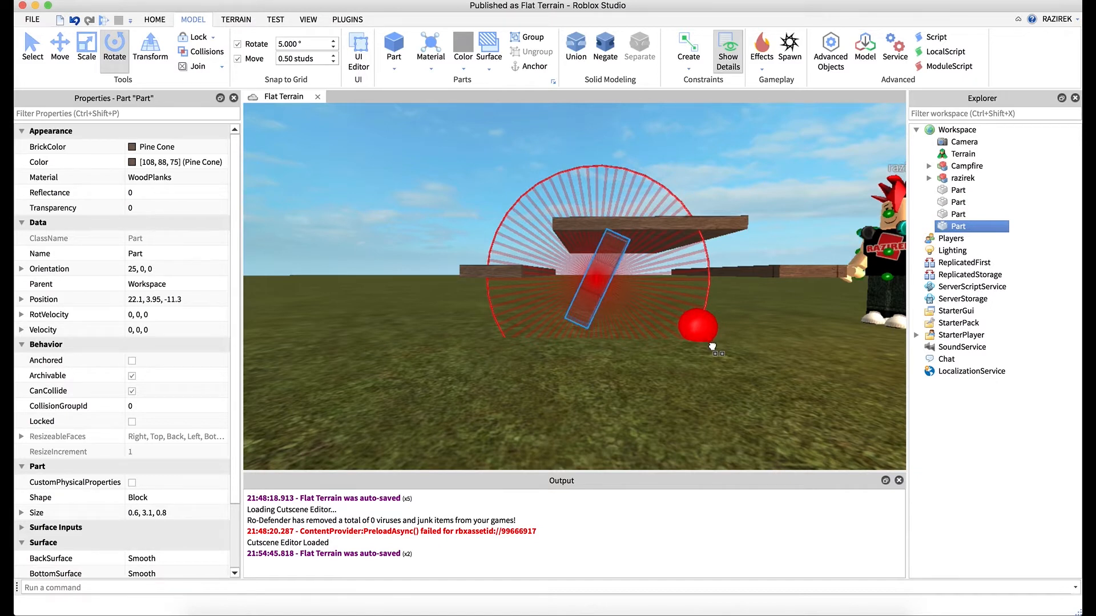
{"action": "left_click_drag", "start_coordinate": [713, 346], "coordinate": [713, 346]}
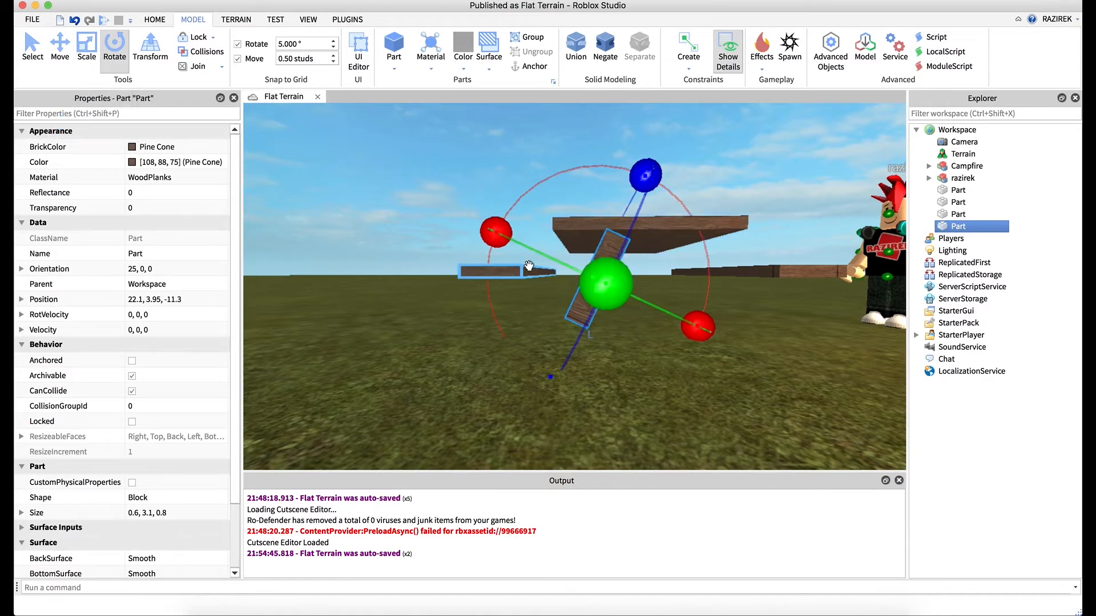
Shift the slanted leg 1 stud along its local Z axis, away from the character.
{"action": "left_click", "coordinate": [58, 53]}
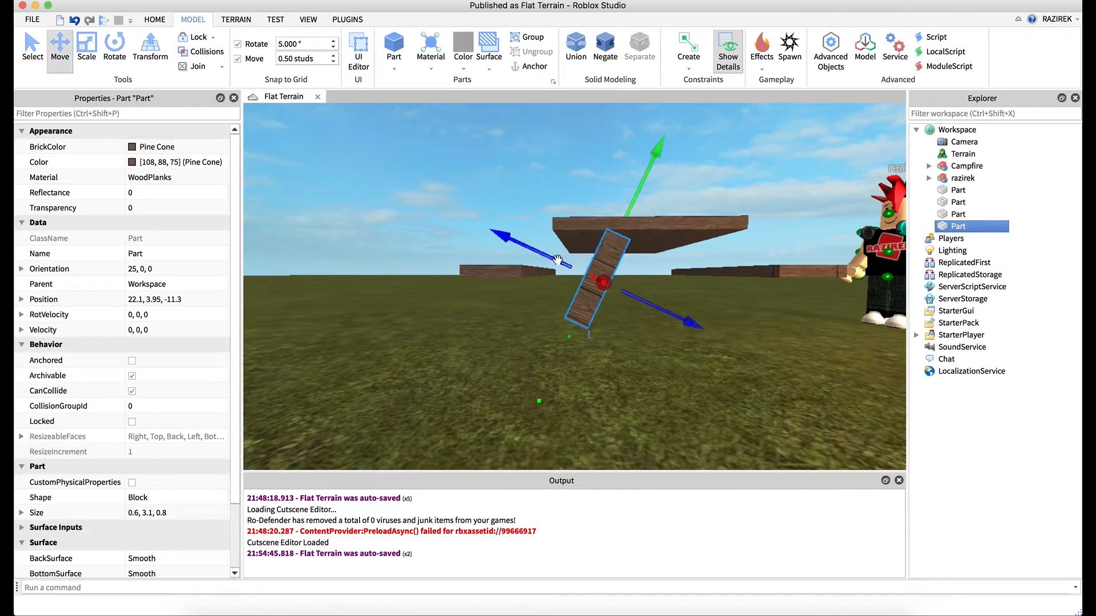
{"action": "right_click_drag", "start_coordinate": [651, 272], "coordinate": [647, 290]}
{"action": "key", "text": "e"}
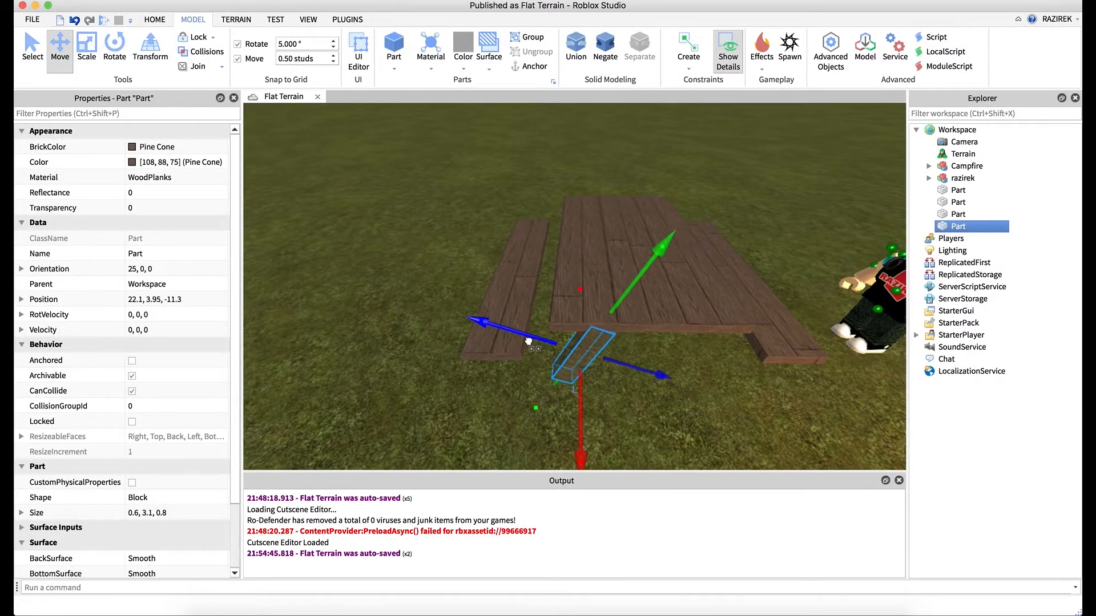
{"action": "left_click_drag", "start_coordinate": [529, 341], "coordinate": [497, 333]}
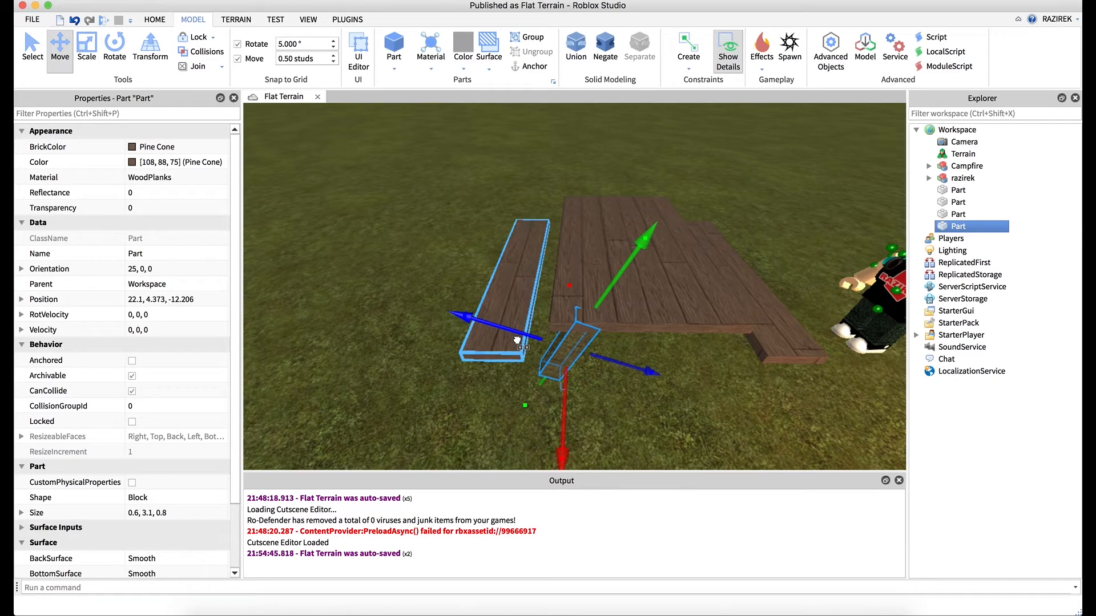
Set the move snap to 0.10 studs and scale the slanted leg from its upper end to a length of 3 studs.
{"action": "right_click_drag", "start_coordinate": [585, 363], "coordinate": [586, 362]}
{"action": "key", "text": "q"}
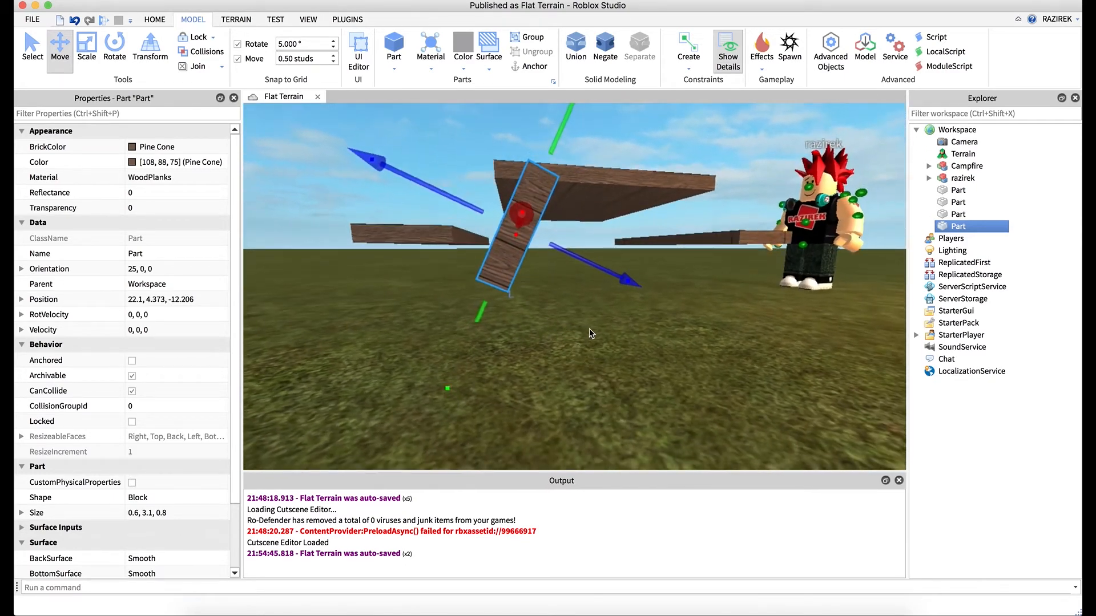
{"action": "right_click_drag", "start_coordinate": [590, 275], "coordinate": [590, 274]}
{"action": "key", "text": "e"}
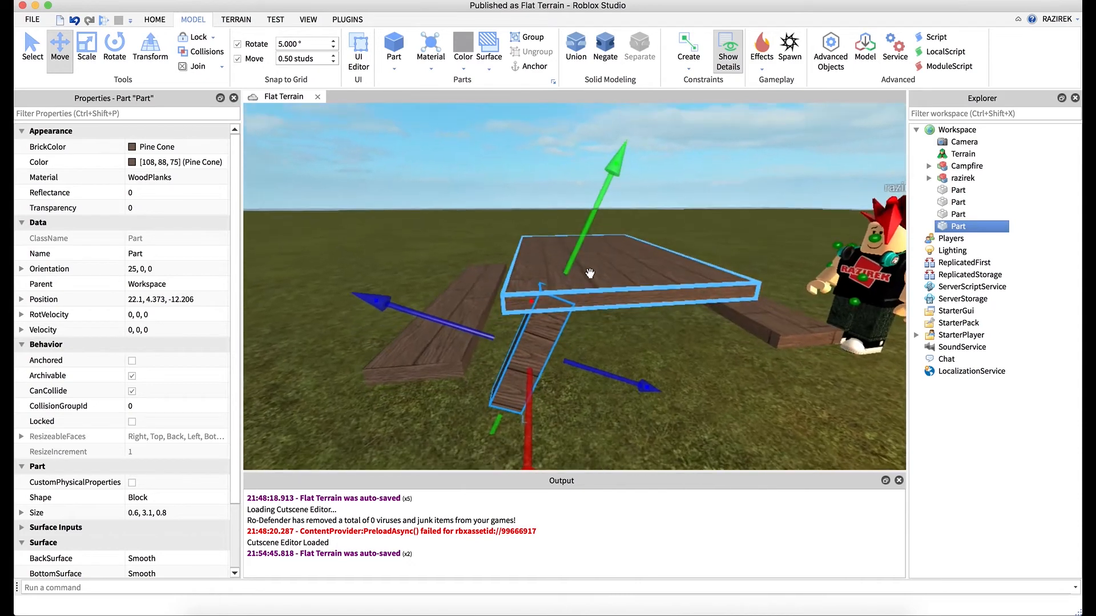
{"action": "mouse_move", "coordinate": [578, 247]}
{"action": "left_mouse_down"}
{"action": "mouse_move", "coordinate": [573, 257]}
{"action": "mouse_move", "coordinate": [575, 240]}
{"action": "left_mouse_up"}
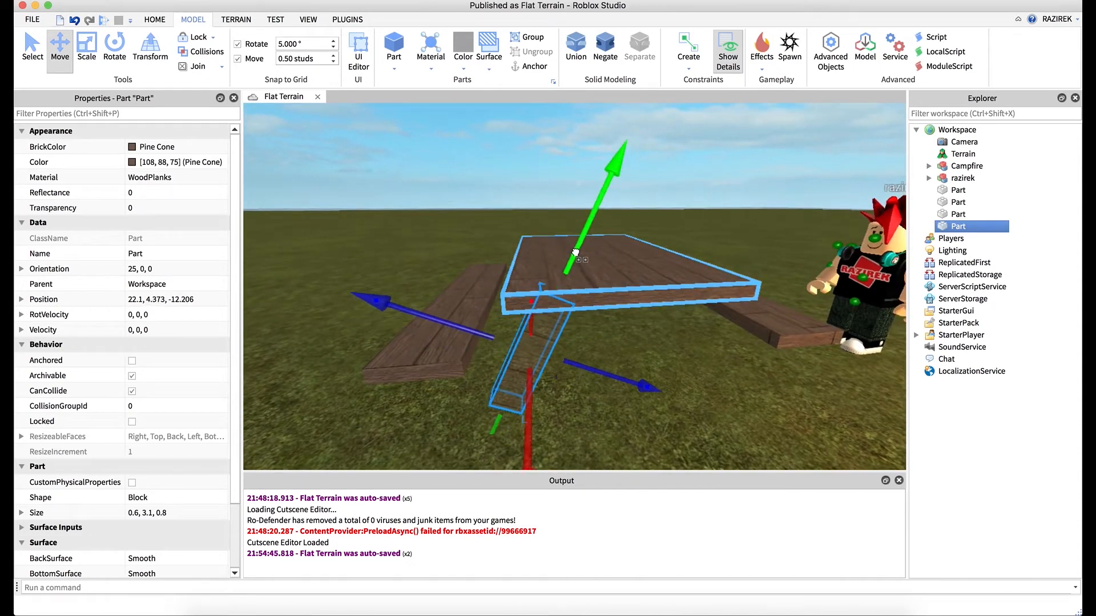
{"action": "left_click", "coordinate": [81, 47]}
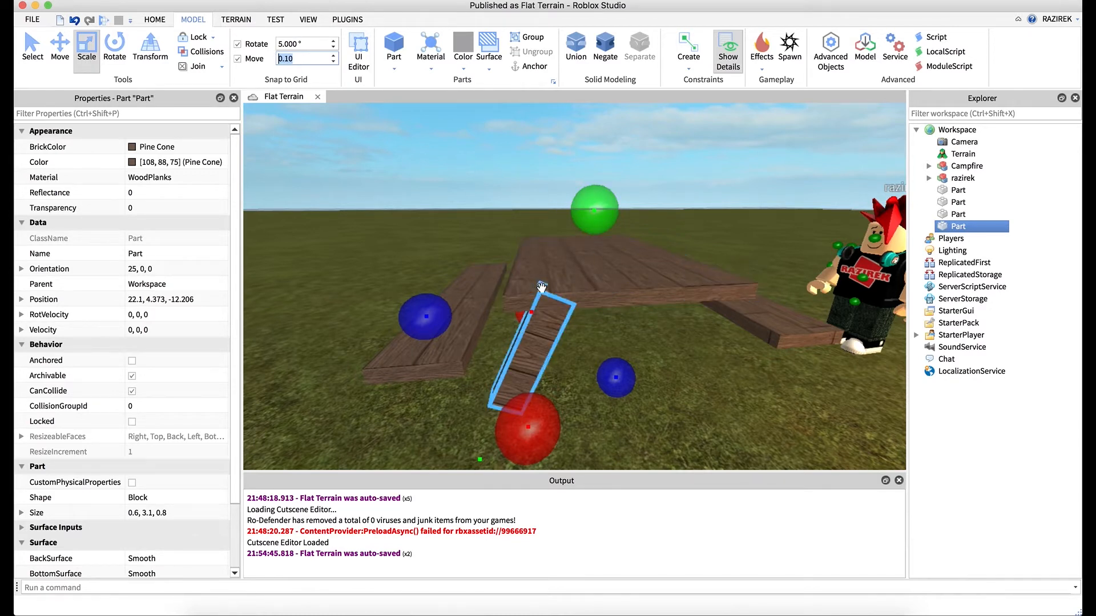
{"action": "left_click_drag", "start_coordinate": [599, 215], "coordinate": [599, 215]}
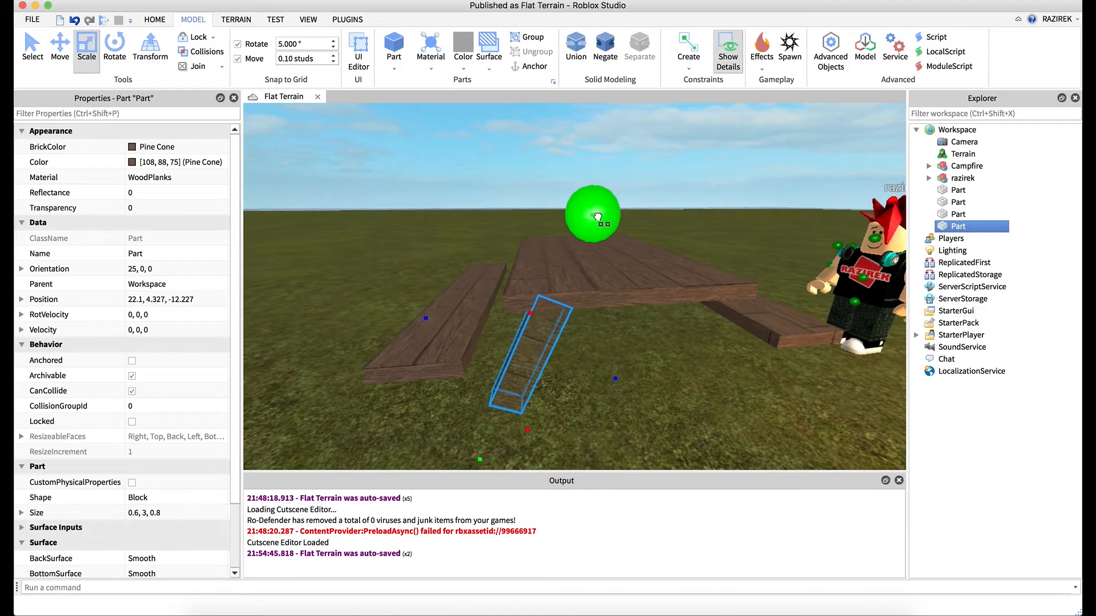
Set the move snap to 0.50 studs and scale the slanted leg from its lower end to a length of 4 studs.
{"action": "left_click_drag", "start_coordinate": [597, 217], "coordinate": [597, 217]}
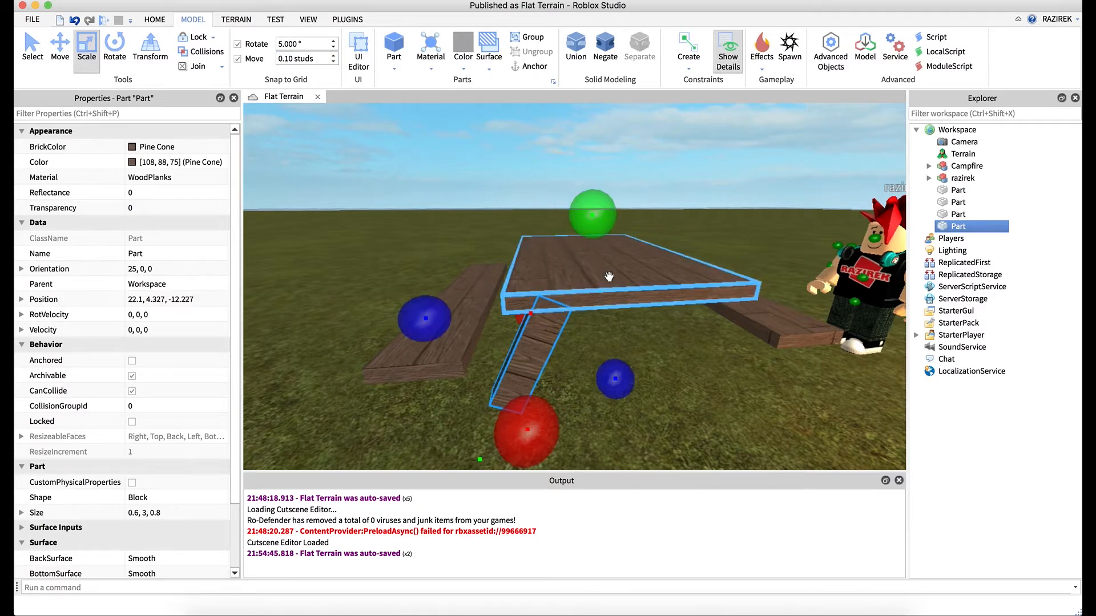
{"action": "key", "text": "q"}
{"action": "right_click_drag", "start_coordinate": [609, 277], "coordinate": [609, 277]}
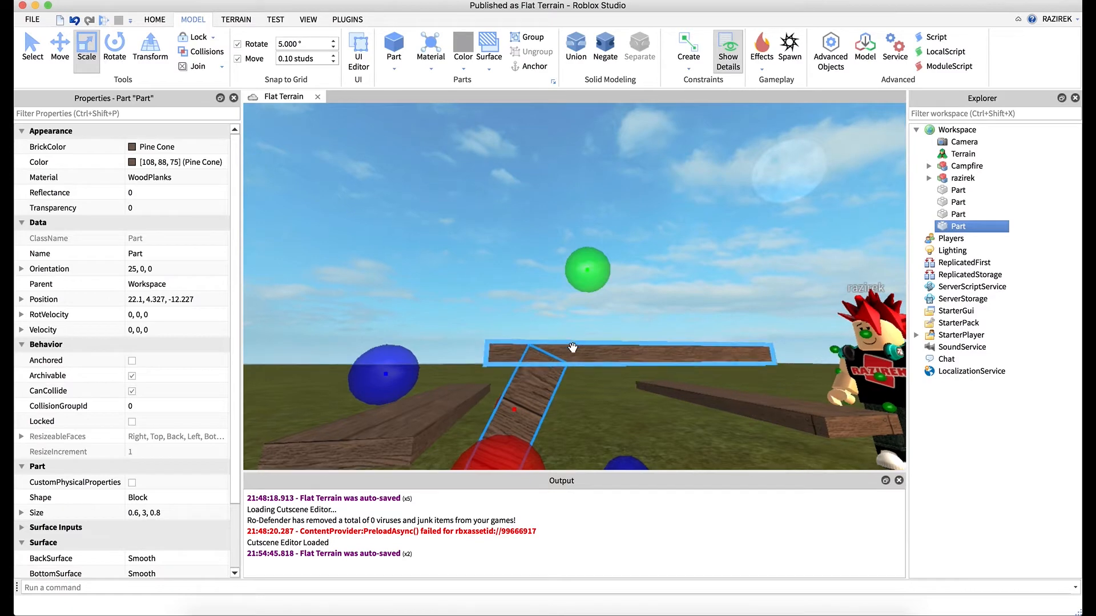
{"action": "key", "text": "s"}
{"action": "right_click_drag", "start_coordinate": [572, 348], "coordinate": [572, 348]}
{"action": "key", "text": "q"}
{"action": "key", "text": "e"}
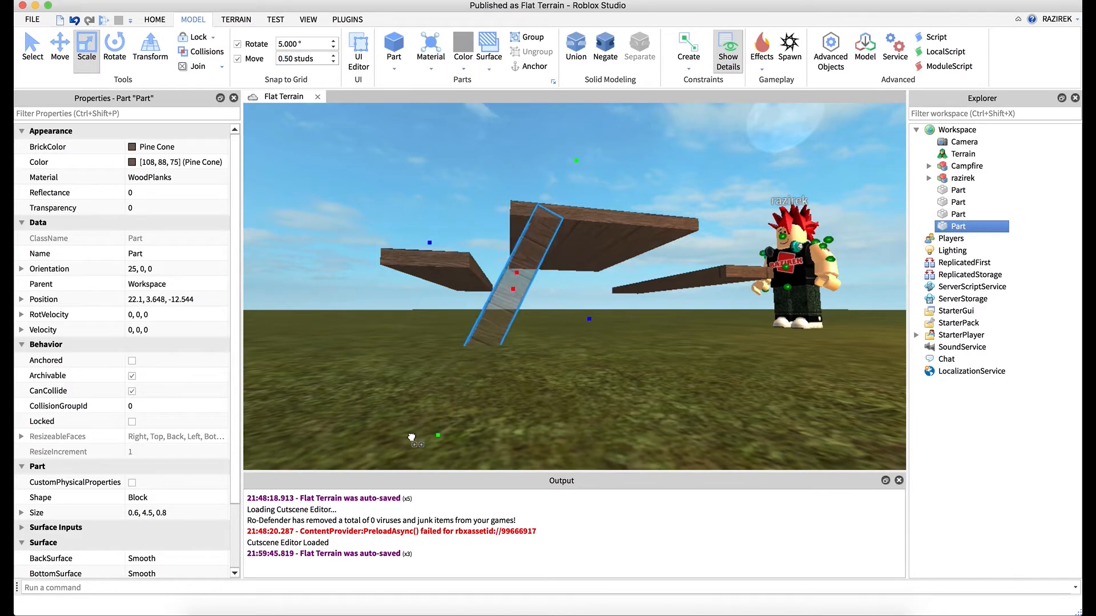
{"action": "left_click_drag", "start_coordinate": [411, 437], "coordinate": [412, 437]}
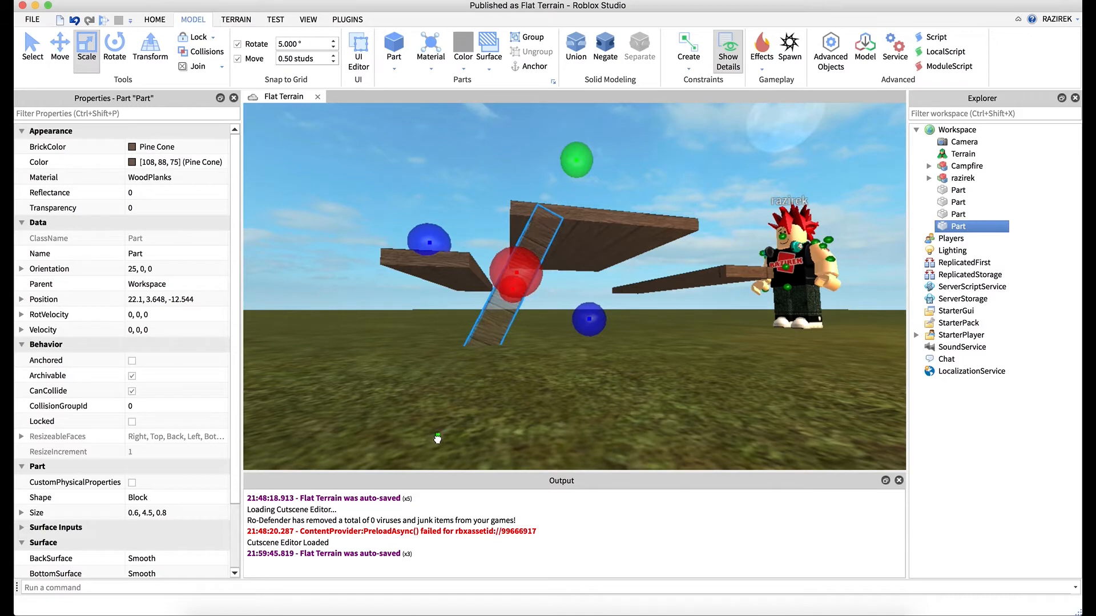
{"action": "left_click_drag", "start_coordinate": [438, 437], "coordinate": [451, 424]}
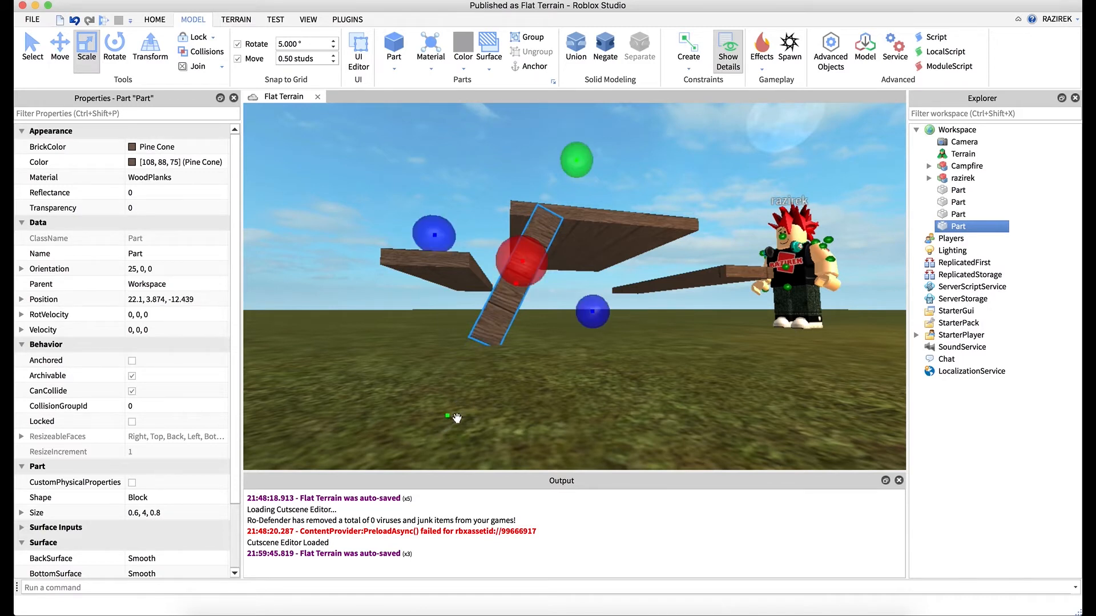
Move the slanted leg 1 stud along X, inward from the end of the tabletop.
{"action": "left_click", "coordinate": [645, 344]}
{"action": "right_click_drag", "start_coordinate": [655, 325], "coordinate": [657, 327]}
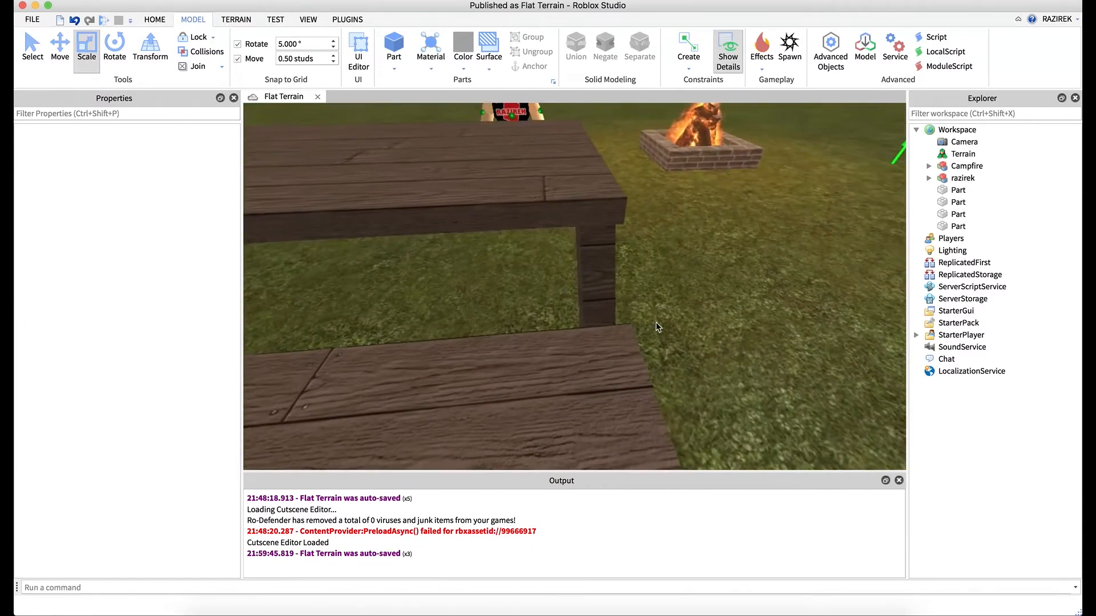
{"action": "left_click", "coordinate": [605, 266]}
{"action": "key", "text": "super+2"}
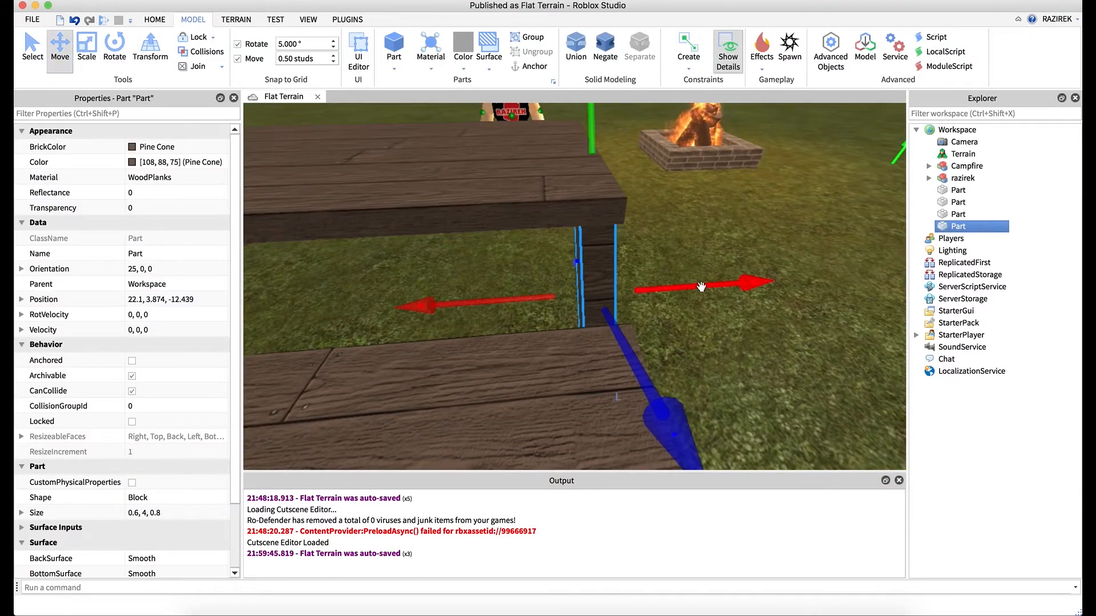
{"action": "left_click_drag", "start_coordinate": [689, 290], "coordinate": [662, 290]}
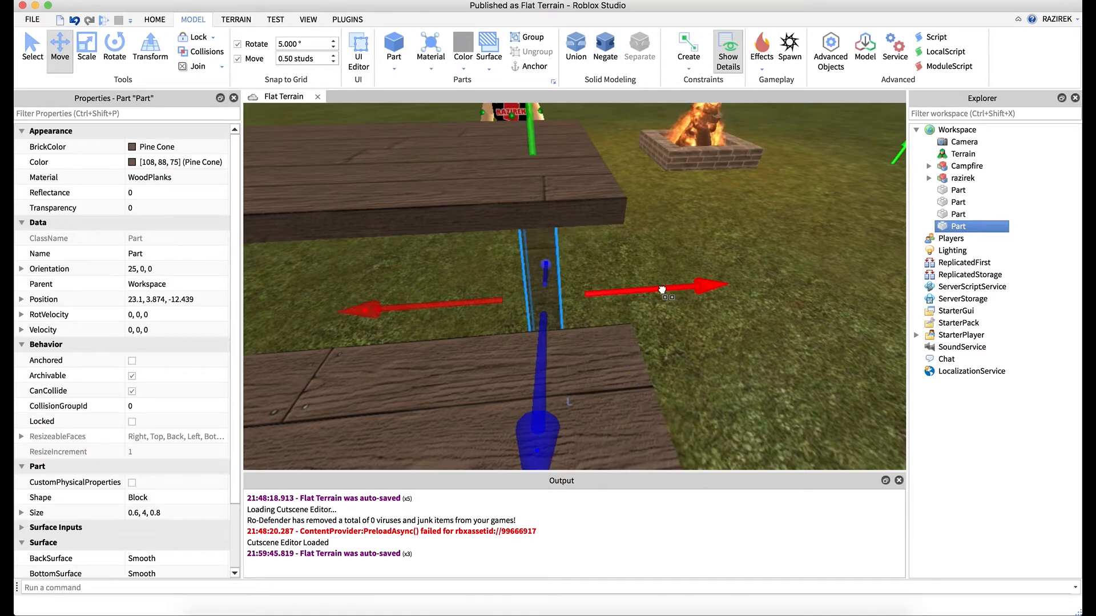
{"action": "left_click", "coordinate": [682, 227]}
Duplicate the slanted leg and, with a 1-stud move snap, move the copy 8 studs along X to the table's other end.
{"action": "key", "text": "d"}
{"action": "right_click_drag", "start_coordinate": [682, 228], "coordinate": [683, 228]}
{"action": "key", "text": "d"}
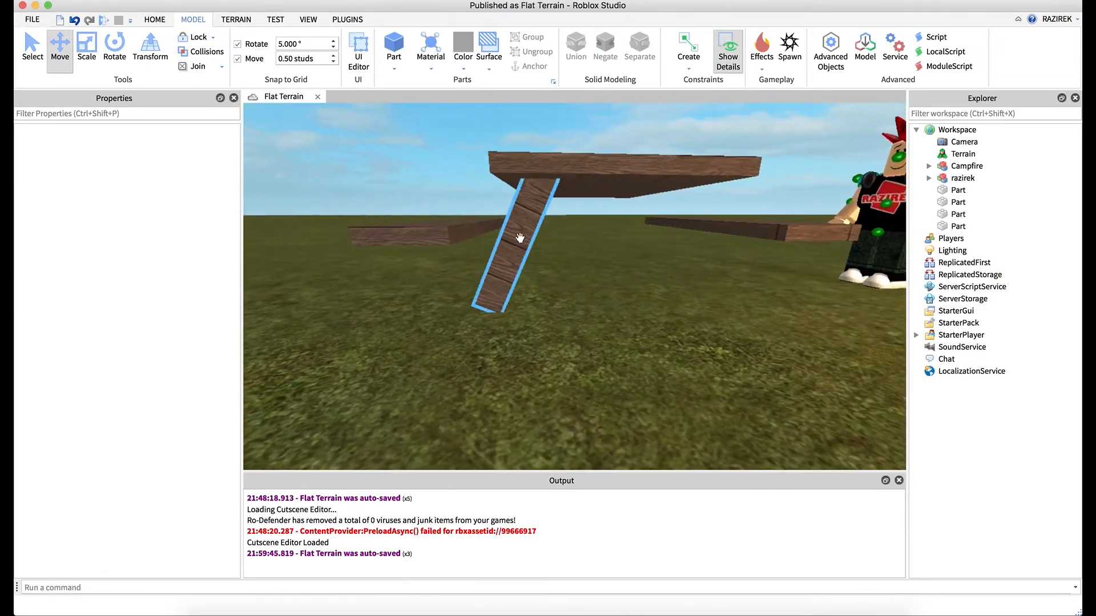
{"action": "left_click", "coordinate": [519, 238]}
{"action": "right_click_drag", "start_coordinate": [594, 252], "coordinate": [600, 250]}
{"action": "key", "text": "ctrl+d"}
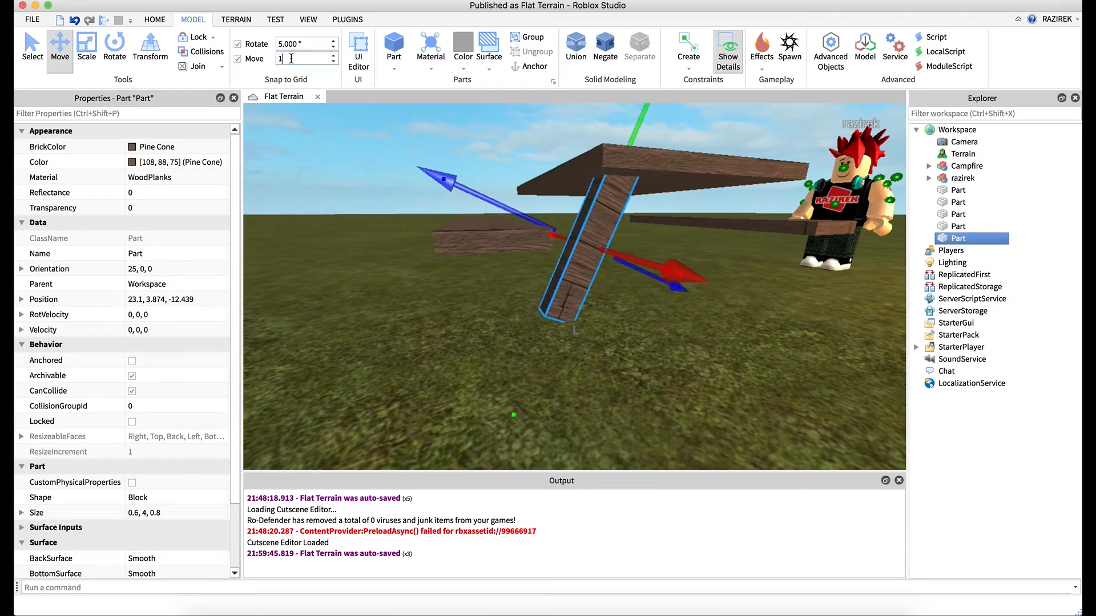
{"action": "key", "text": "a"}
{"action": "right_click_drag", "start_coordinate": [432, 296], "coordinate": [432, 297]}
{"action": "key", "text": "s"}
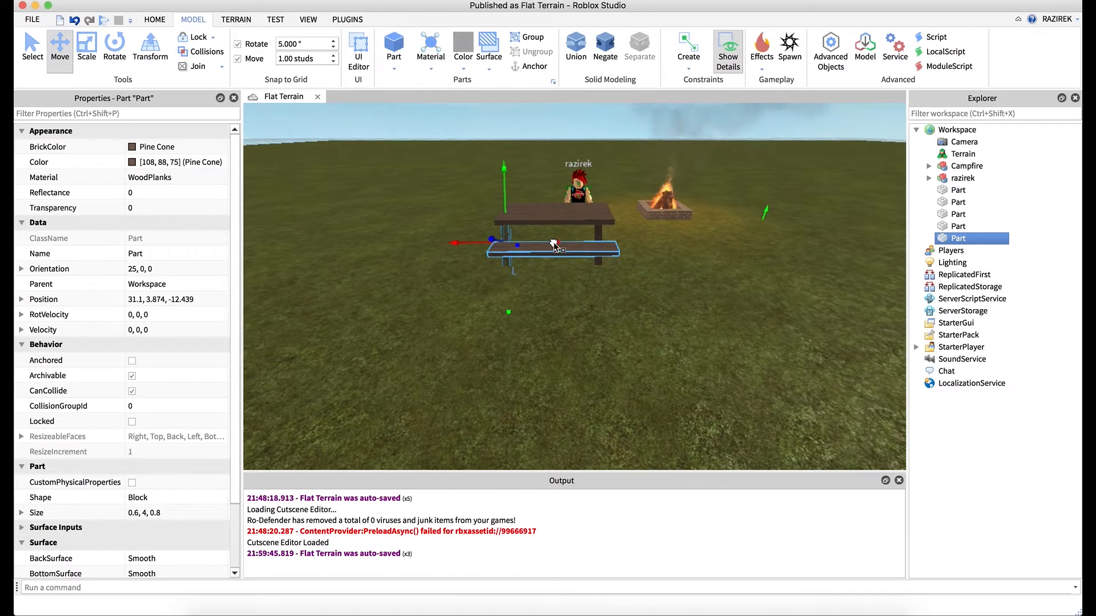
Set the move snap to 0.50 studs and move the duplicated leg 0.5 studs inward along X.
{"action": "right_click_drag", "start_coordinate": [553, 245], "coordinate": [554, 245]}
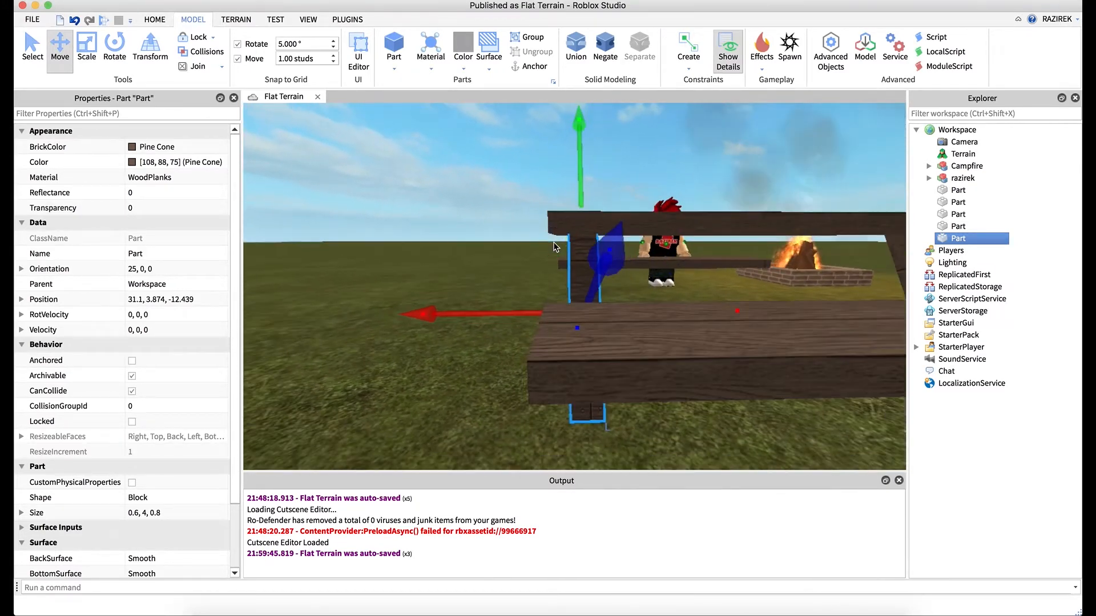
{"action": "key", "text": "d"}
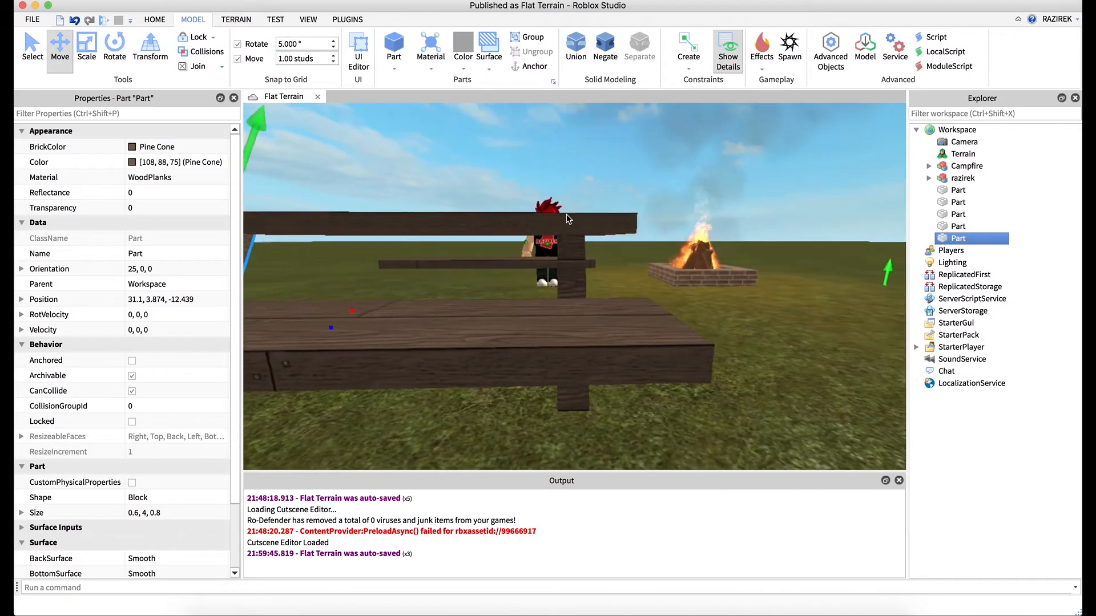
{"action": "key", "text": "a"}
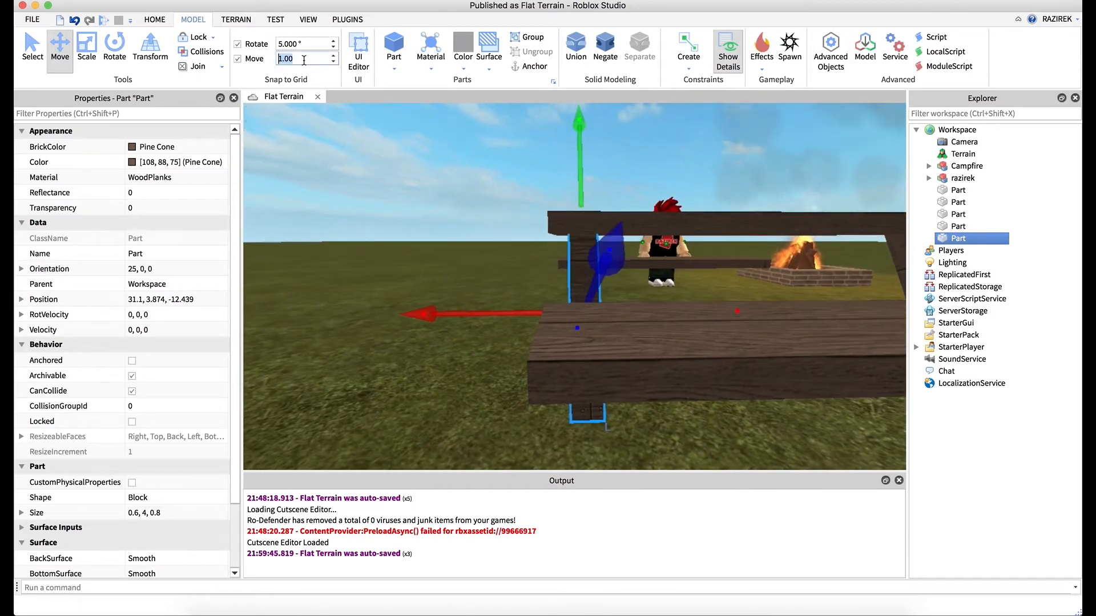
{"action": "type", "text": "0.5"}
{"action": "key", "text": "Return"}
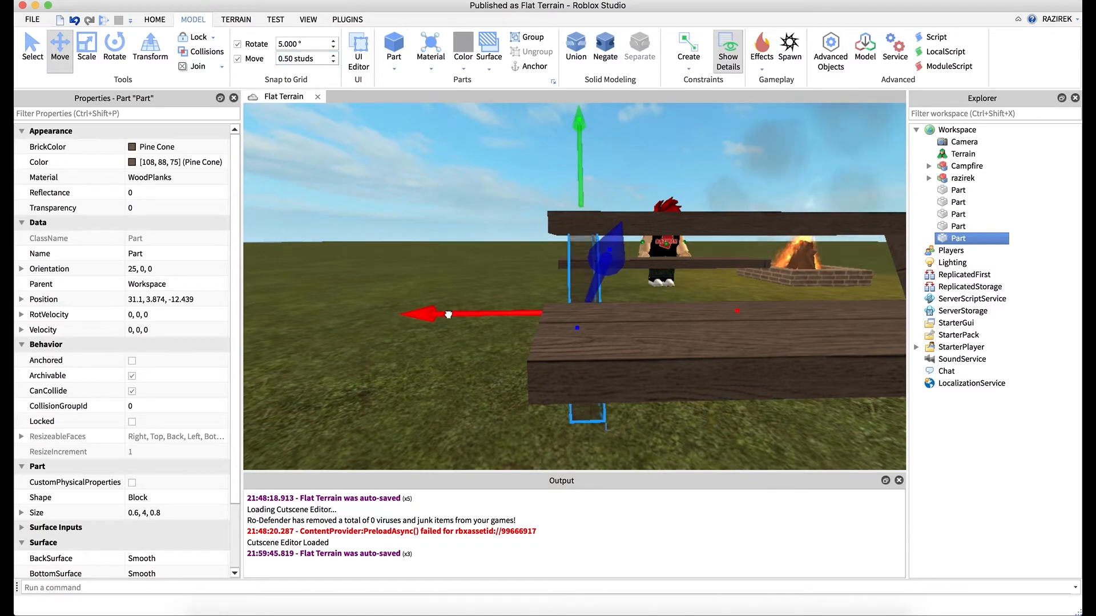
{"action": "left_click_drag", "start_coordinate": [457, 314], "coordinate": [466, 313]}
{"action": "left_click", "coordinate": [467, 231]}
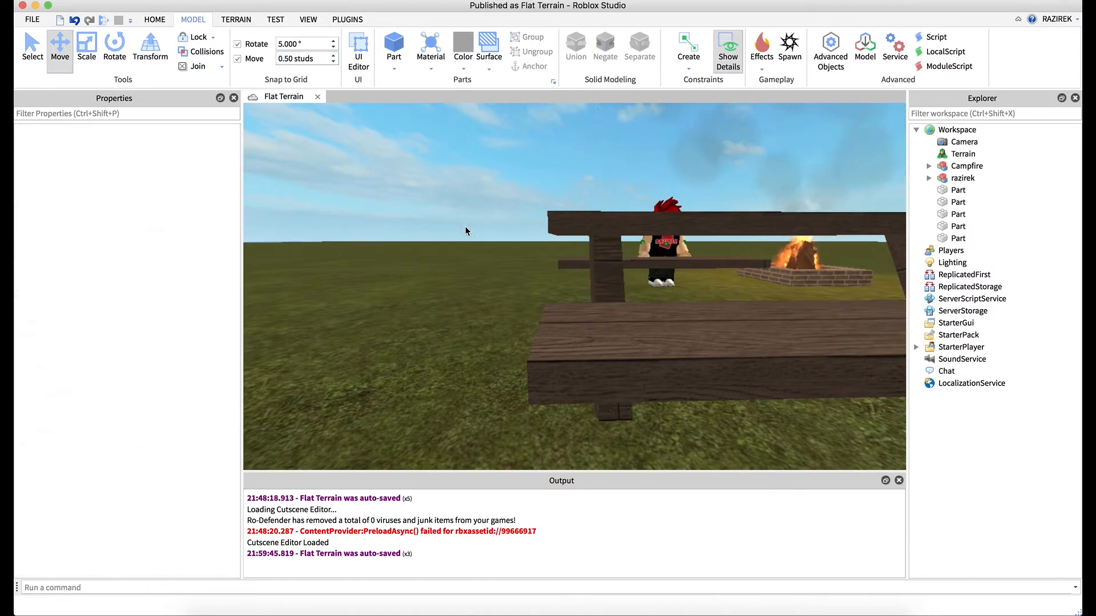
Duplicate that leg, set the rotation snap to 45 degrees and rotate the copy 45 degrees about X so it slants the opposite way.
{"action": "right_click_drag", "start_coordinate": [465, 232], "coordinate": [469, 231]}
{"action": "key", "text": "a"}
{"action": "key", "text": "a"}
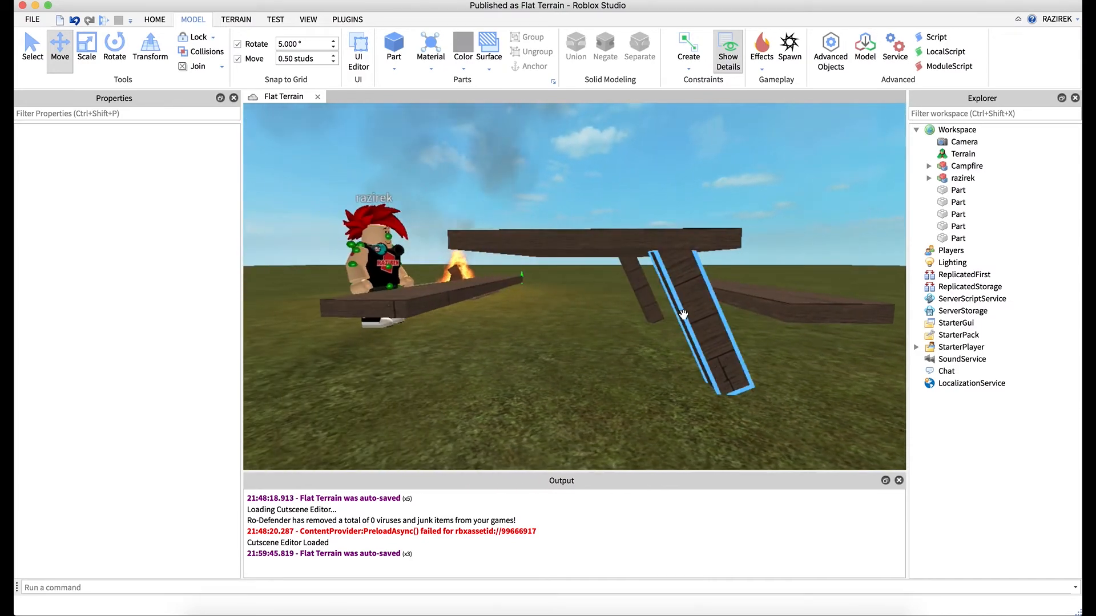
{"action": "left_click", "coordinate": [685, 314]}
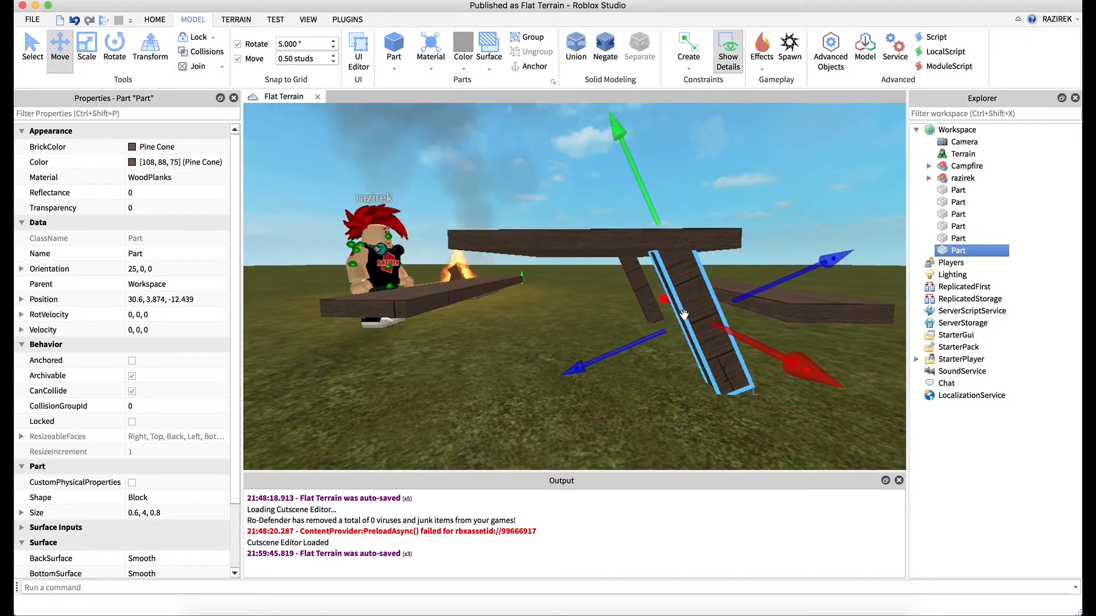
{"action": "triple_click", "coordinate": [292, 42]}
{"action": "type", "text": "45"}
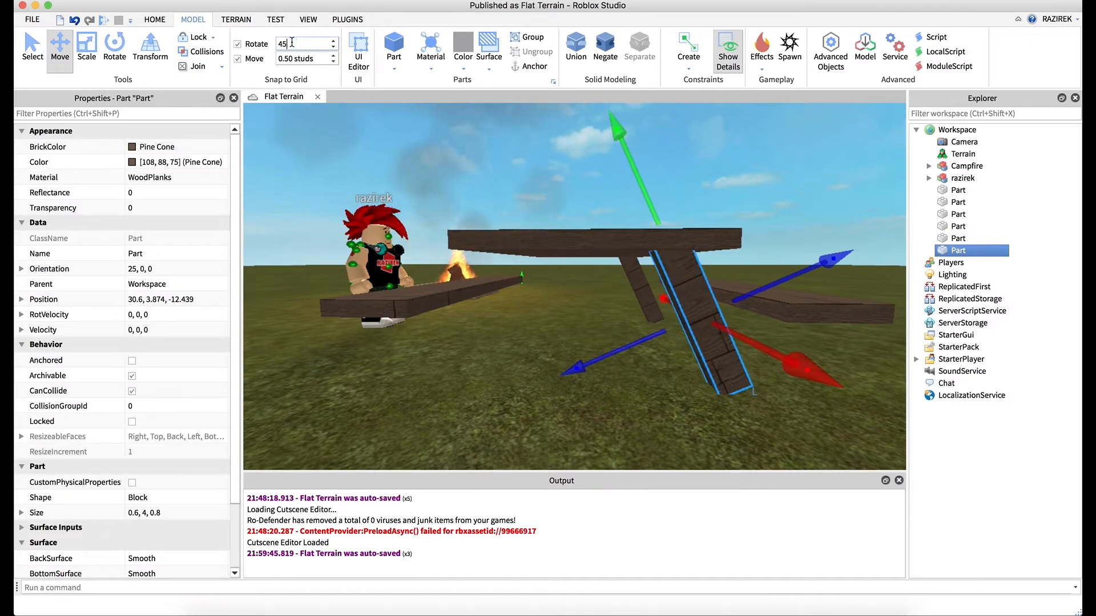
{"action": "key", "text": "Return"}
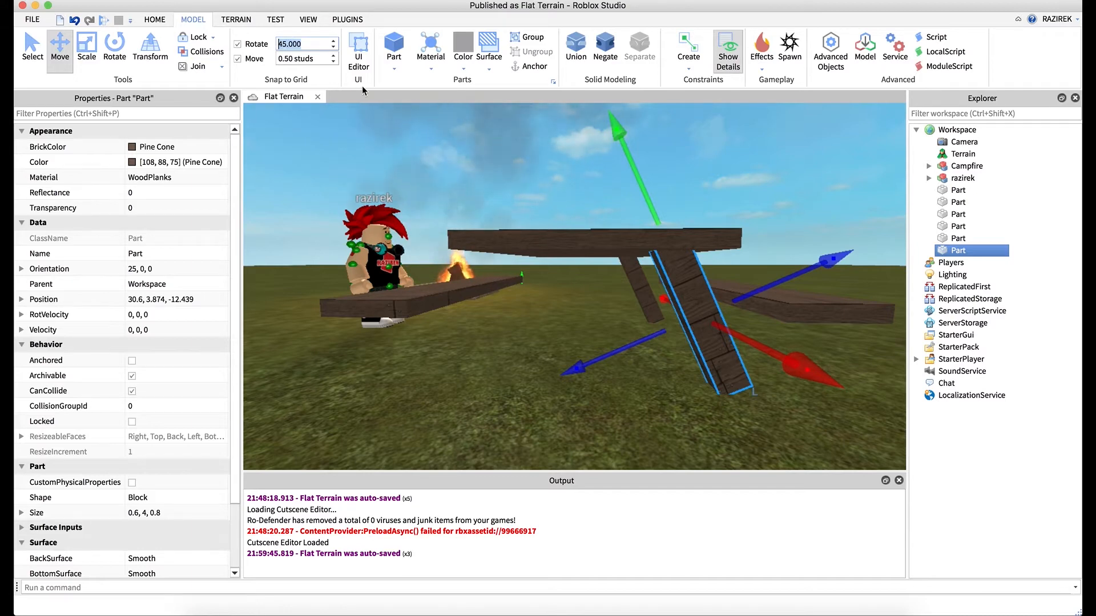
{"action": "left_click", "coordinate": [113, 49]}
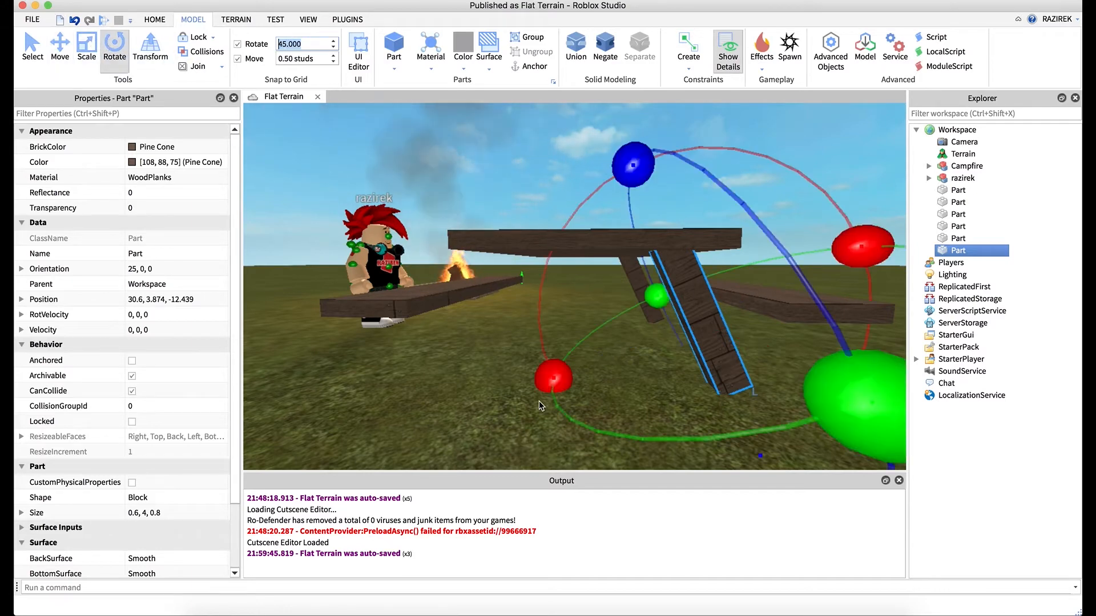
{"action": "left_click_drag", "start_coordinate": [553, 376], "coordinate": [555, 374]}
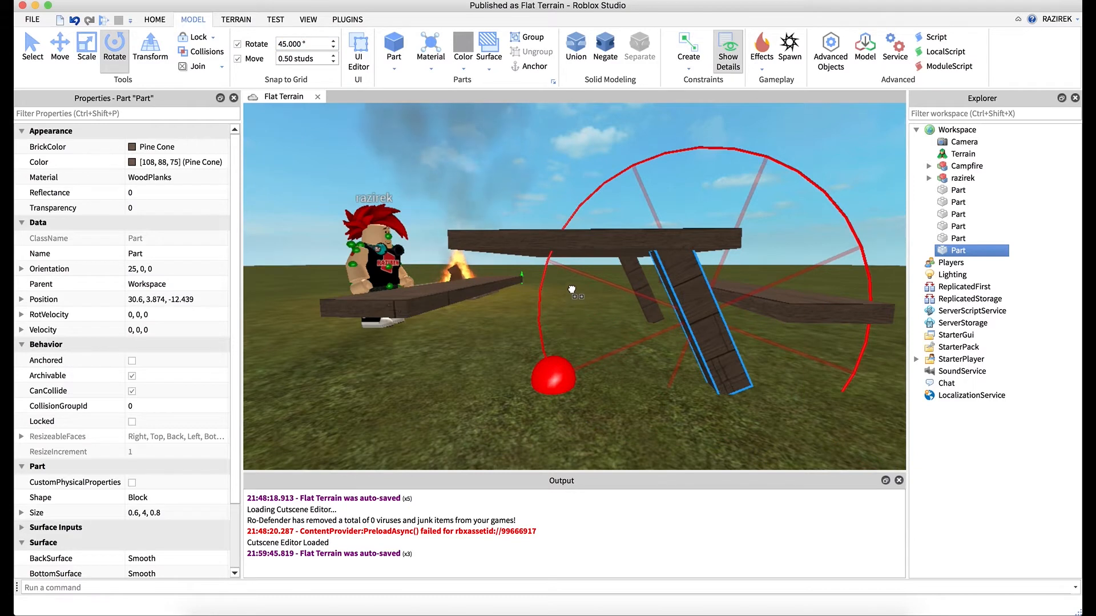
{"action": "left_click_drag", "start_coordinate": [572, 290], "coordinate": [599, 300]}
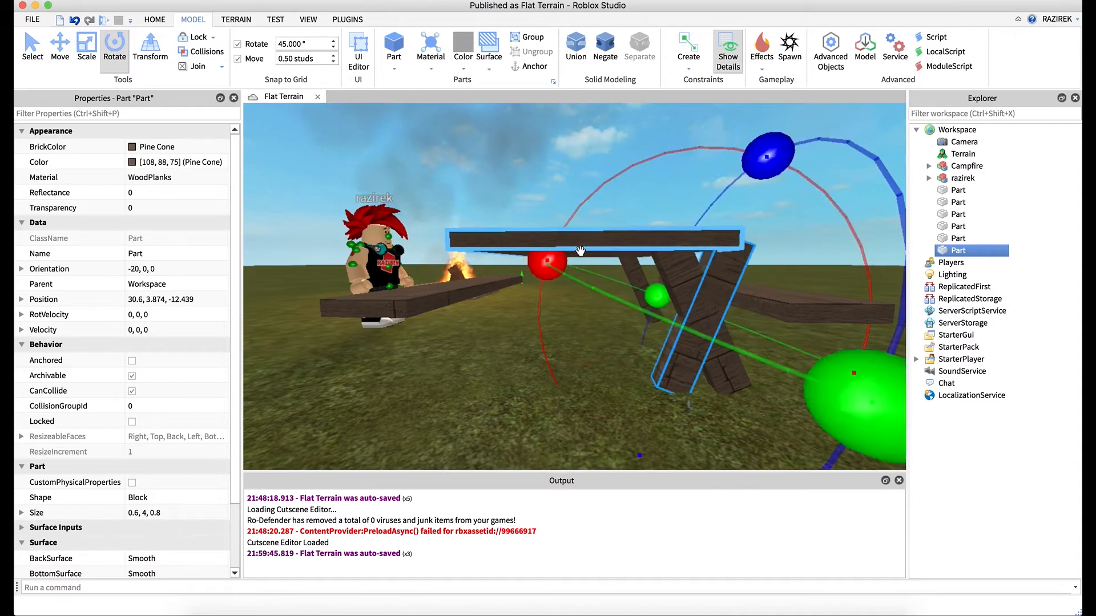
Move the rotated leg across to the character's side of the tabletop, to position 30.6, 3.705, -7.056.
{"action": "left_click", "coordinate": [66, 48]}
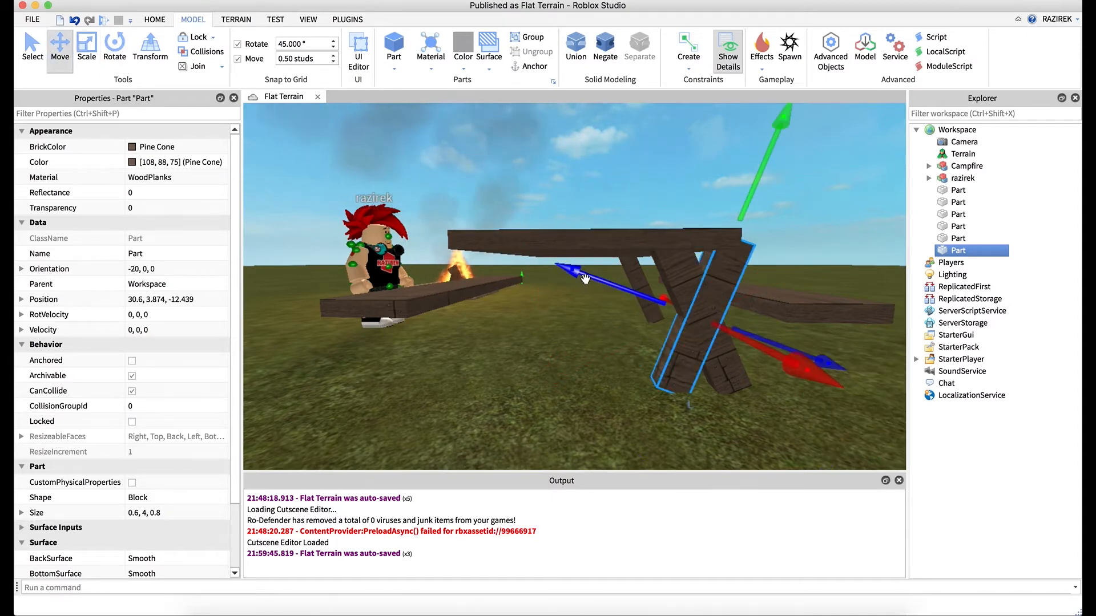
{"action": "left_click_drag", "start_coordinate": [585, 278], "coordinate": [397, 203]}
{"action": "left_click_drag", "start_coordinate": [560, 133], "coordinate": [501, 200]}
{"action": "right_click_drag", "start_coordinate": [573, 311], "coordinate": [578, 310]}
{"action": "left_click_drag", "start_coordinate": [581, 358], "coordinate": [570, 357]}
{"action": "right_click_drag", "start_coordinate": [571, 323], "coordinate": [570, 323]}
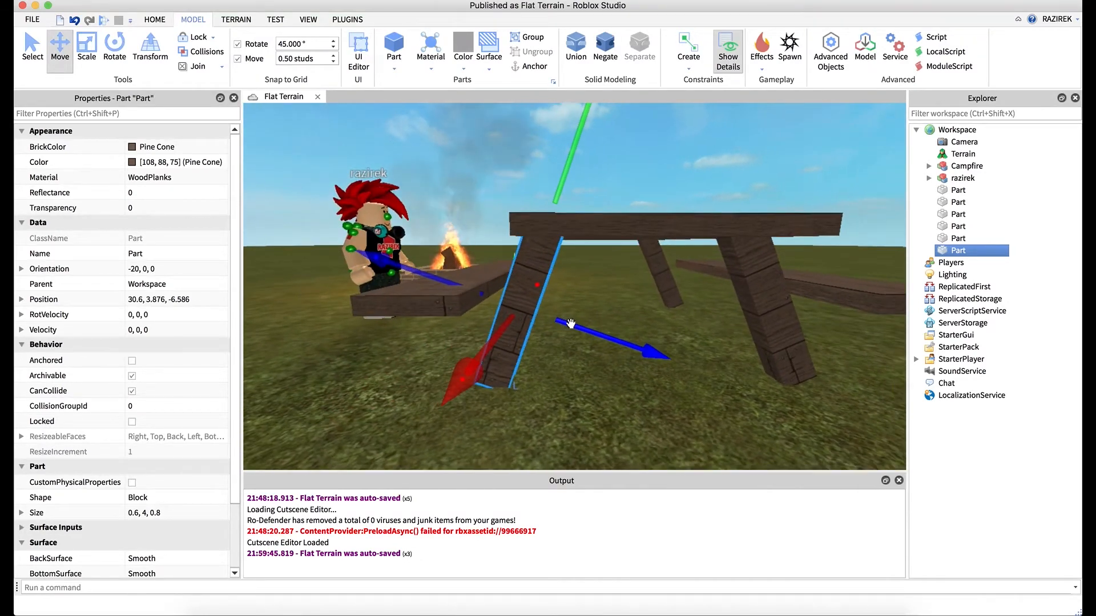
{"action": "left_click_drag", "start_coordinate": [571, 325], "coordinate": [585, 332]}
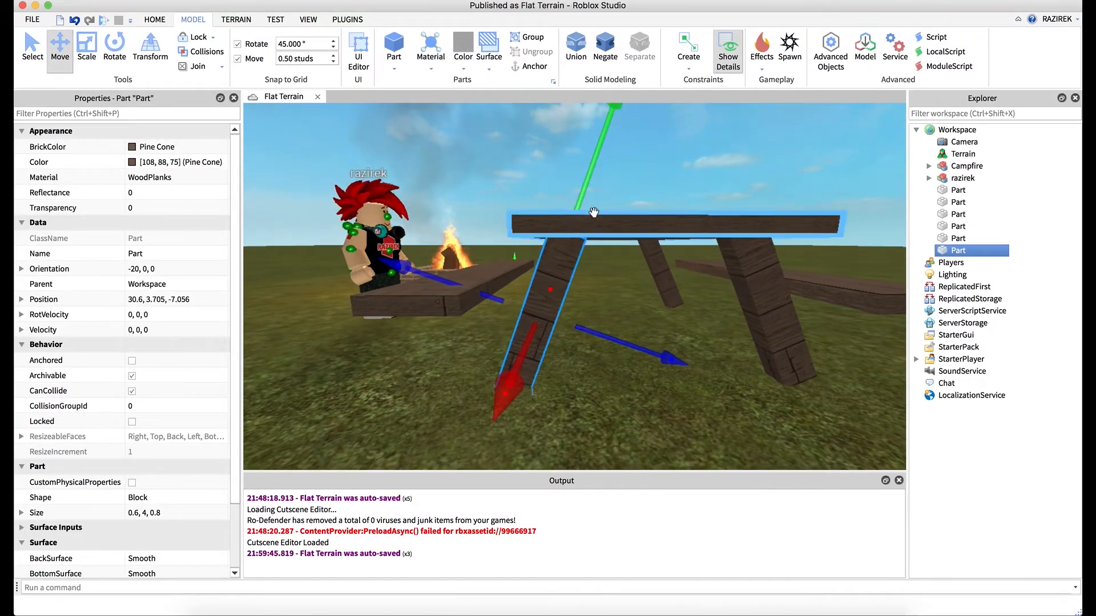
Set the move snap to 0.10 studs and raise the rotated leg 0.1 studs along its local Y axis toward the tabletop.
{"action": "left_click", "coordinate": [622, 290]}
{"action": "right_click_drag", "start_coordinate": [633, 296], "coordinate": [634, 296]}
{"action": "left_click", "coordinate": [530, 277]}
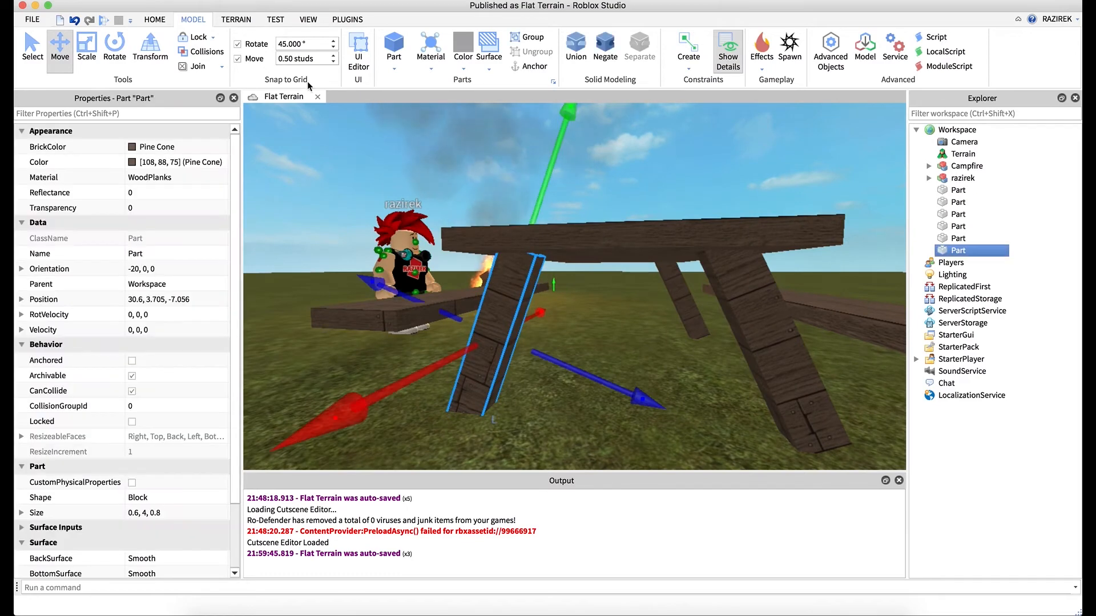
{"action": "type", "text": "0.10"}
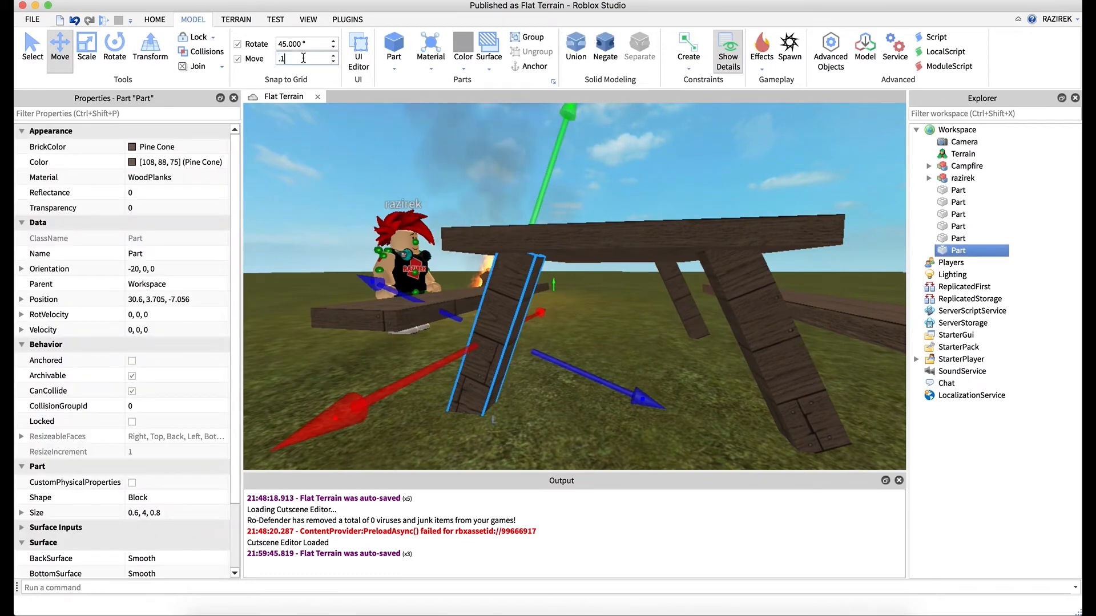
{"action": "left_click", "coordinate": [88, 51]}
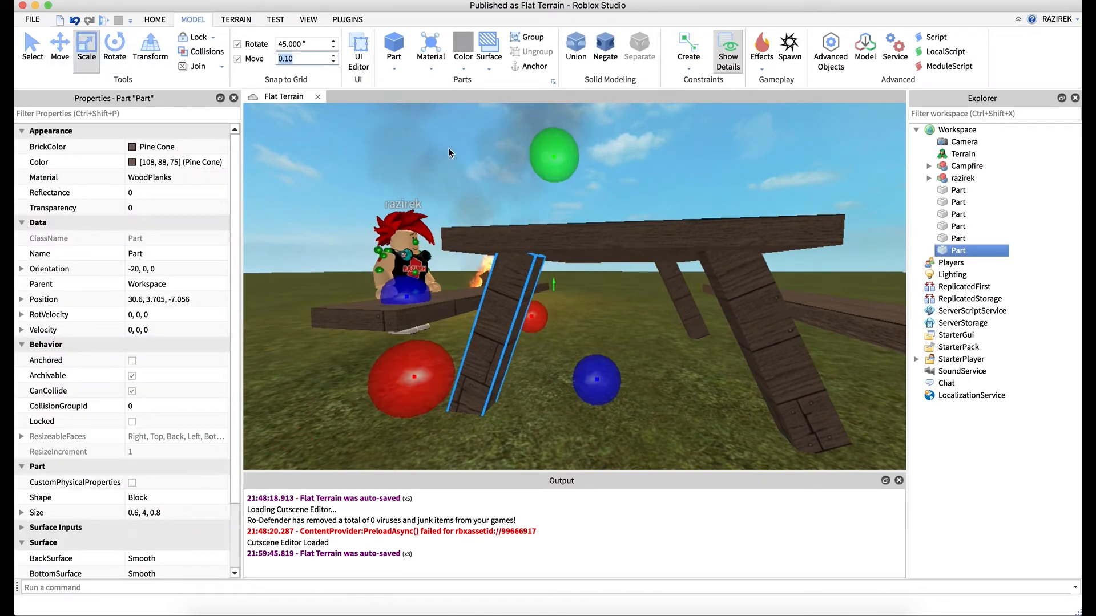
{"action": "left_click", "coordinate": [60, 45]}
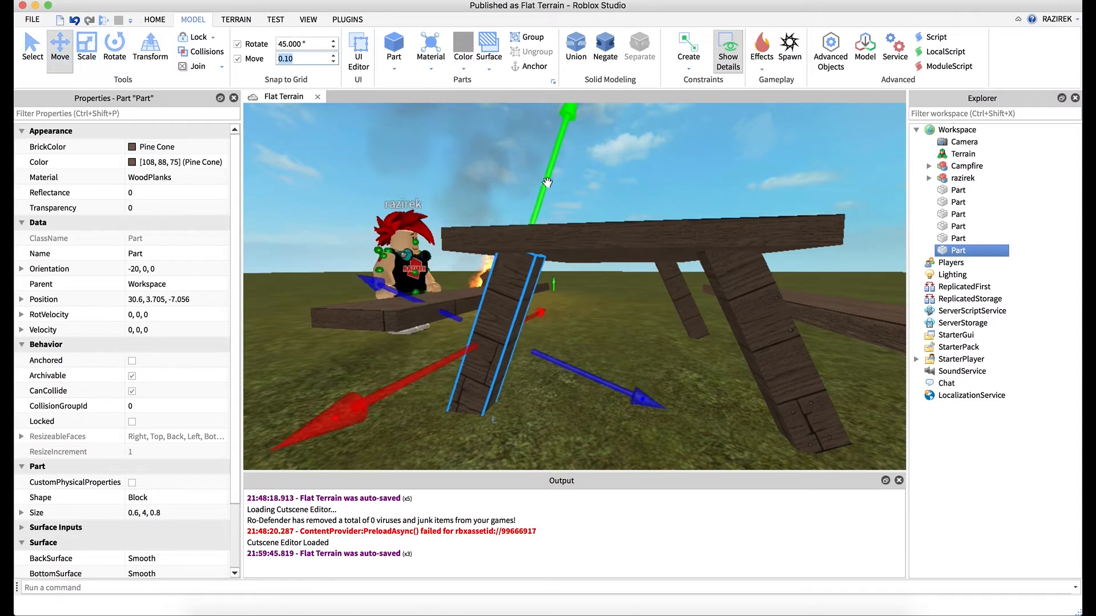
{"action": "left_click_drag", "start_coordinate": [550, 186], "coordinate": [553, 188]}
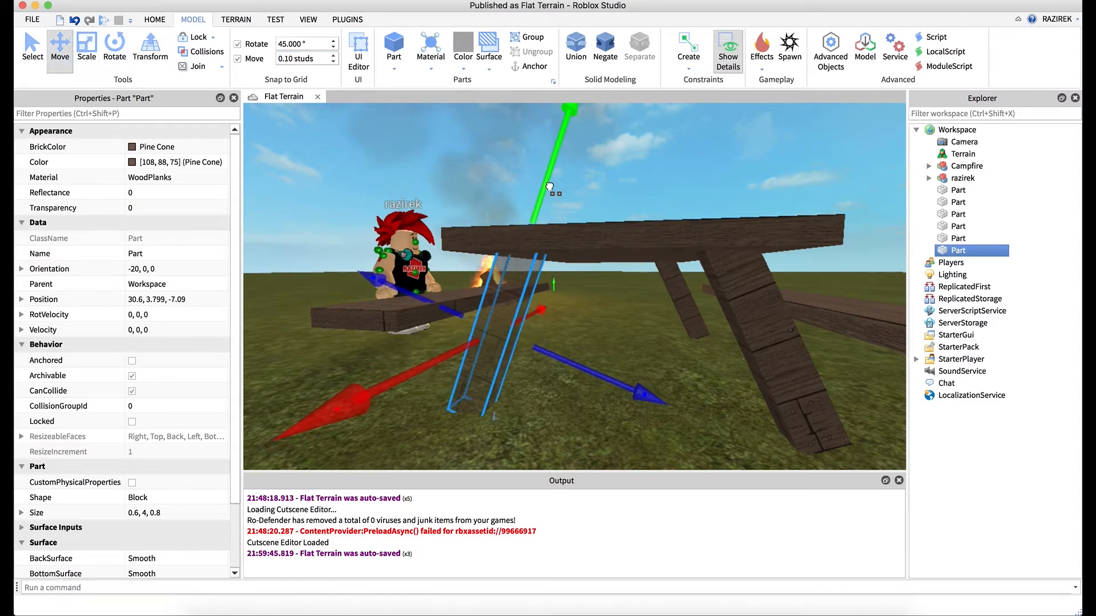
Duplicate the rotated leg, set the move snap to 0.50 studs and move the copy along X to the table's opposite end, at X 22.6.
{"action": "right_click_drag", "start_coordinate": [588, 194], "coordinate": [589, 195]}
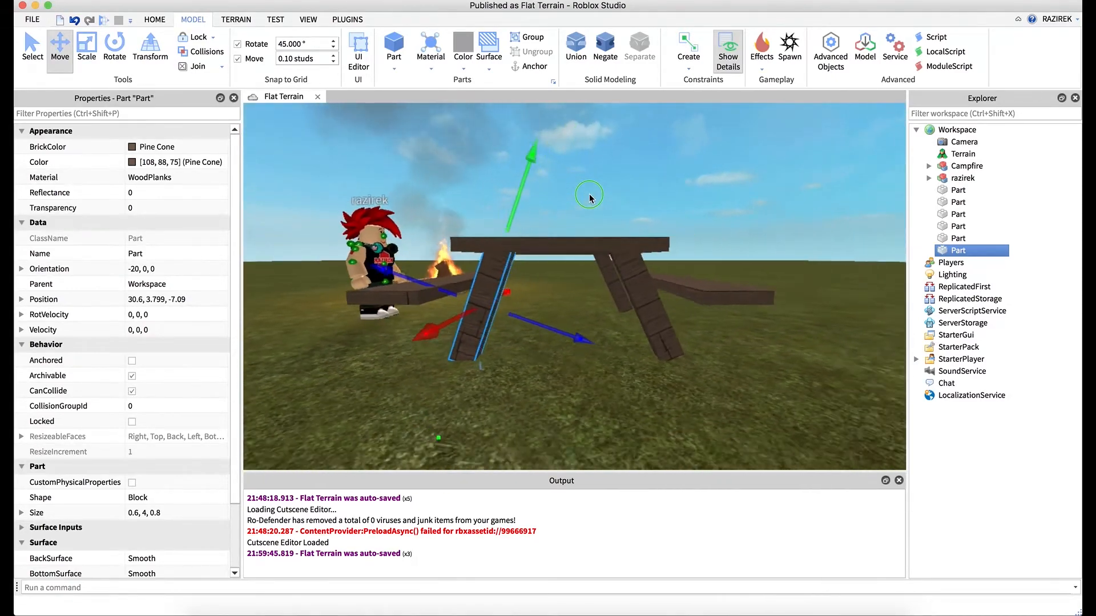
{"action": "scroll", "coordinate": [589, 194], "scroll_direction": "down", "scroll_amount": 6}
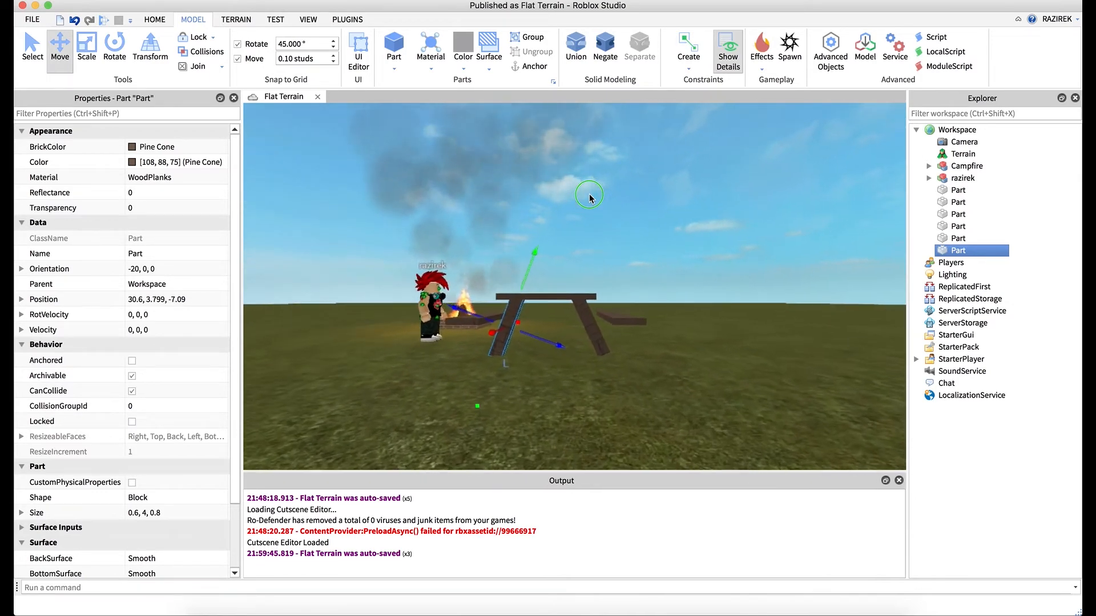
{"action": "scroll", "coordinate": [589, 198], "scroll_direction": "up", "scroll_amount": 6}
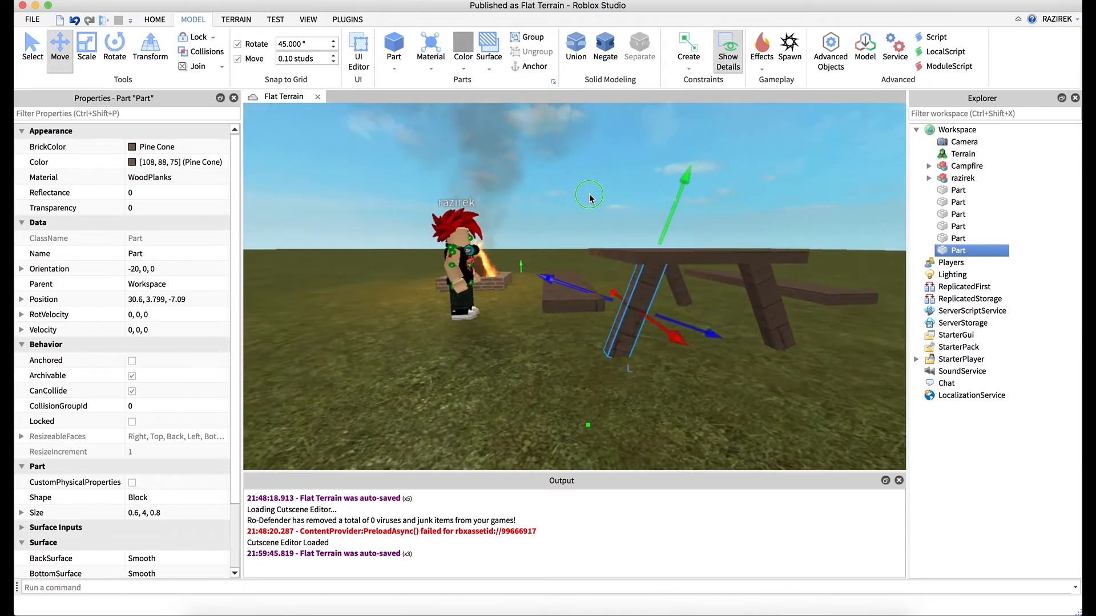
{"action": "right_click_drag", "start_coordinate": [589, 199], "coordinate": [588, 198]}
{"action": "key", "text": "ctrl+d"}
{"action": "scroll", "coordinate": [588, 199], "scroll_direction": "down", "scroll_amount": 4}
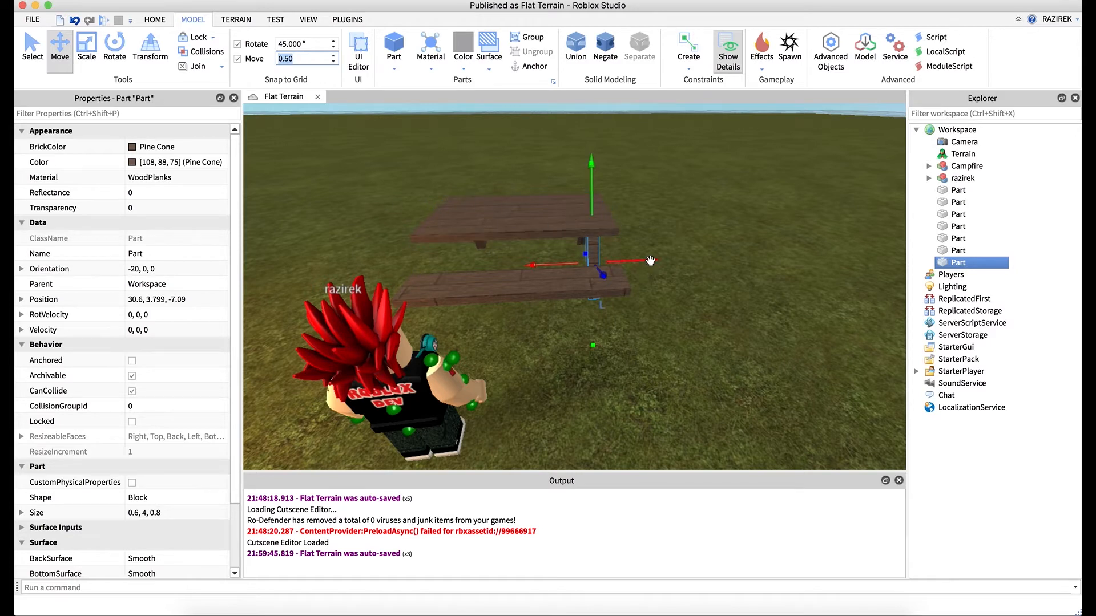
{"action": "left_click_drag", "start_coordinate": [623, 268], "coordinate": [517, 266]}
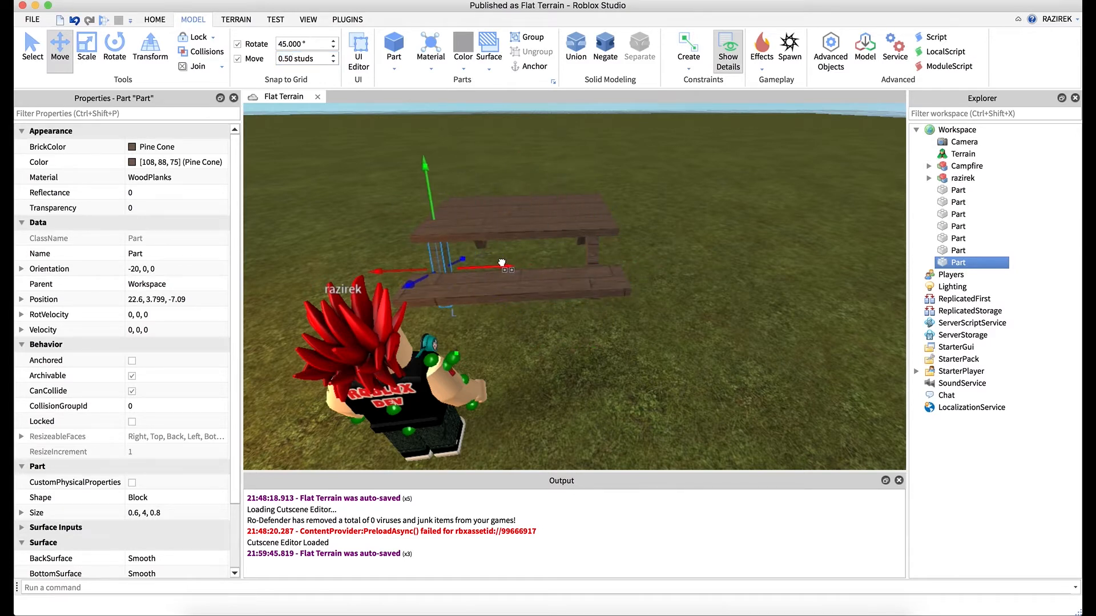
Move the duplicated leg 0.5 studs inward along X, to position 23.1, 3.799, -7.09.
{"action": "key", "text": "a"}
{"action": "right_click_drag", "start_coordinate": [502, 256], "coordinate": [503, 256]}
{"action": "key", "text": "w"}
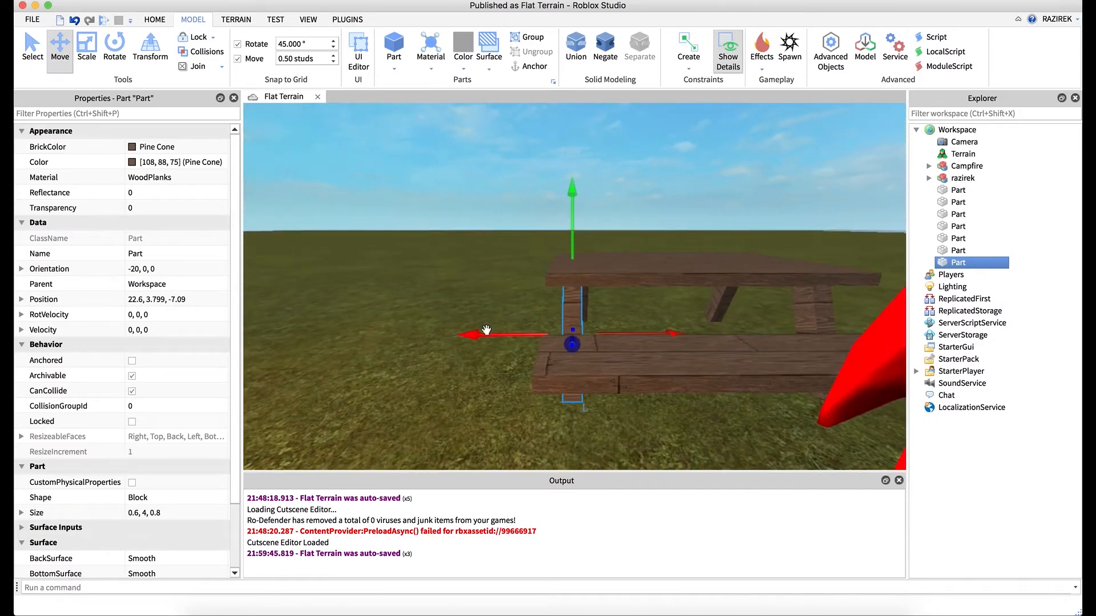
{"action": "key", "text": "s"}
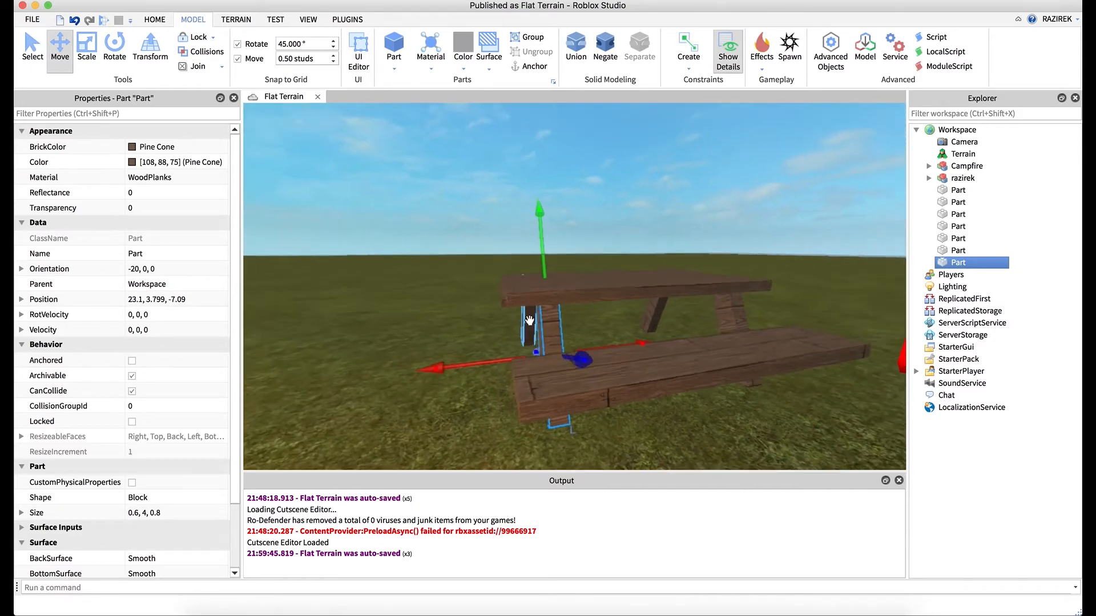
Set the move snap to 0.20 studs and scale the leg on the side away from the character to 0.4 studs thick along X.
{"action": "right_click_drag", "start_coordinate": [529, 321], "coordinate": [531, 338]}
{"action": "key", "text": "w"}
{"action": "left_click", "coordinate": [528, 337]}
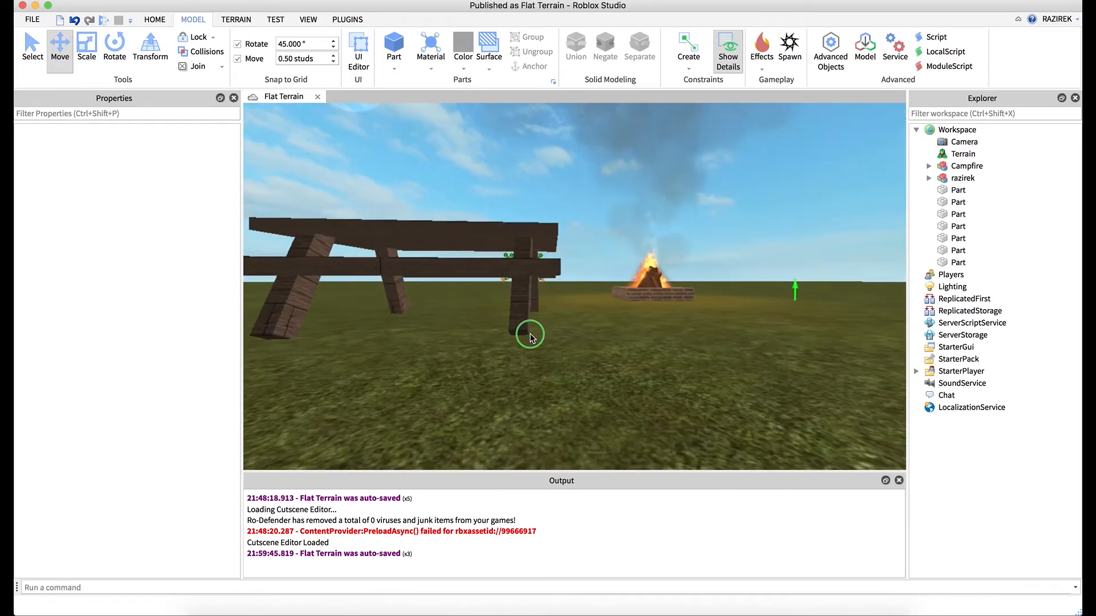
{"action": "left_click", "coordinate": [523, 308]}
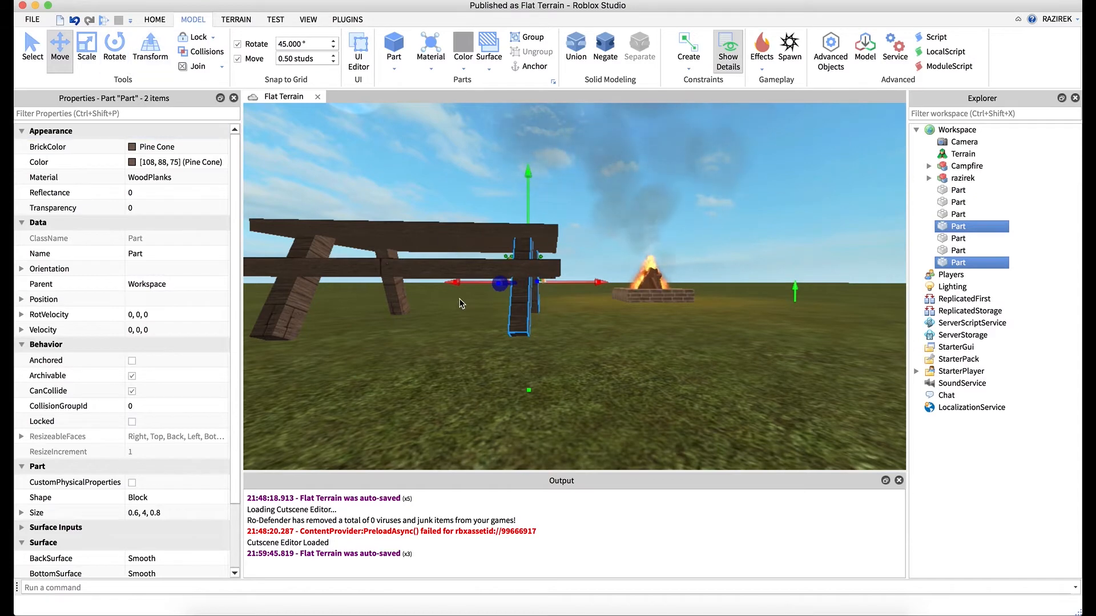
{"action": "right_click_drag", "start_coordinate": [568, 318], "coordinate": [607, 303]}
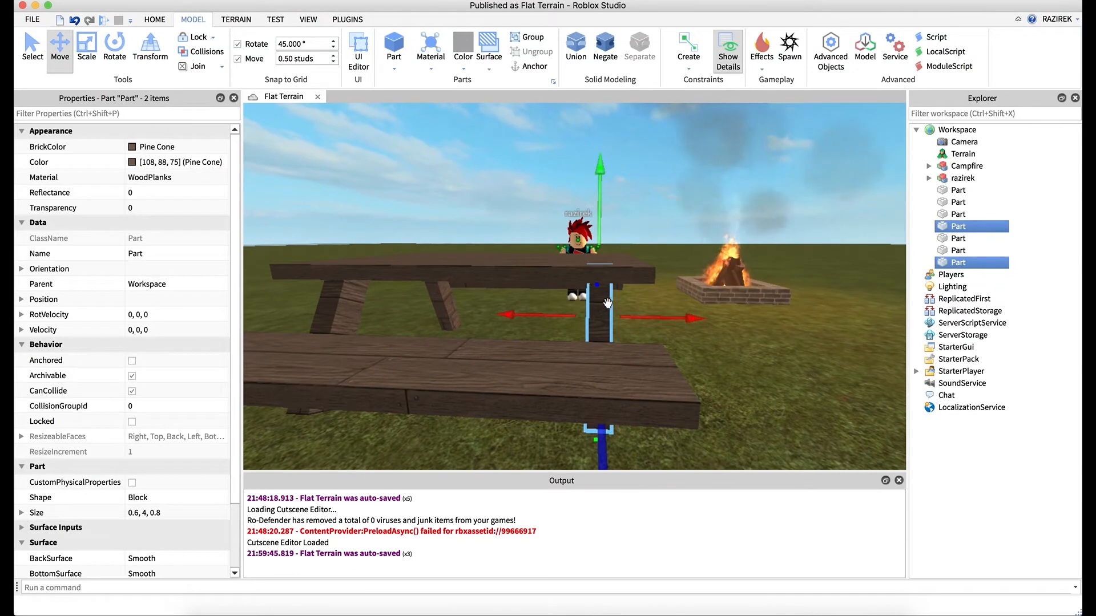
{"action": "left_click", "coordinate": [87, 48]}
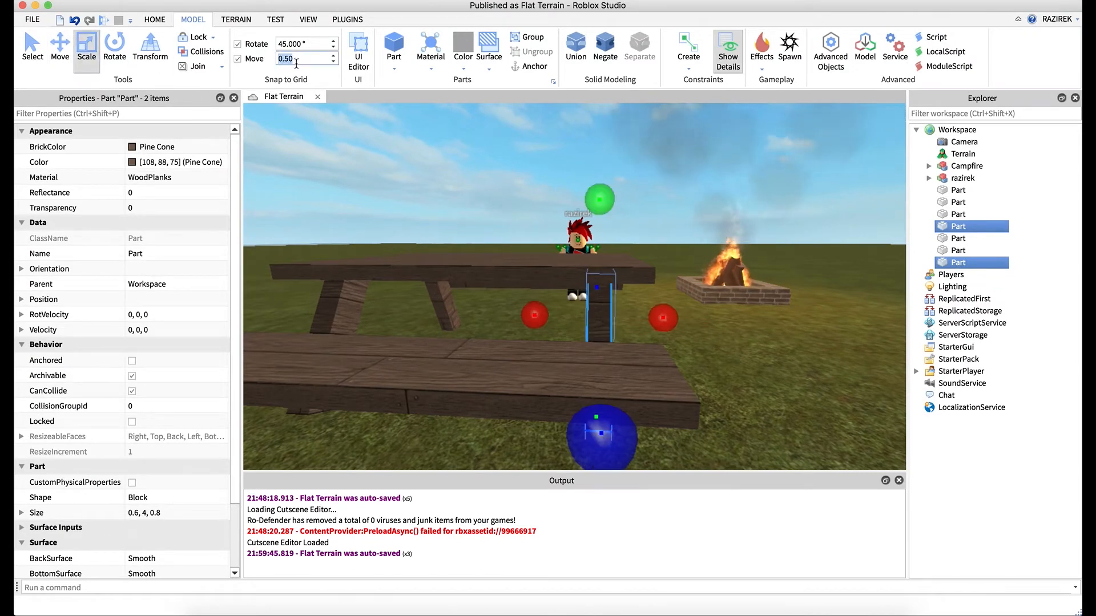
{"action": "left_click_drag", "start_coordinate": [540, 320], "coordinate": [520, 330], "text": "shift"}
{"action": "left_click", "coordinate": [717, 356]}
{"action": "left_click", "coordinate": [605, 328]}
{"action": "left_click", "coordinate": [775, 329]}
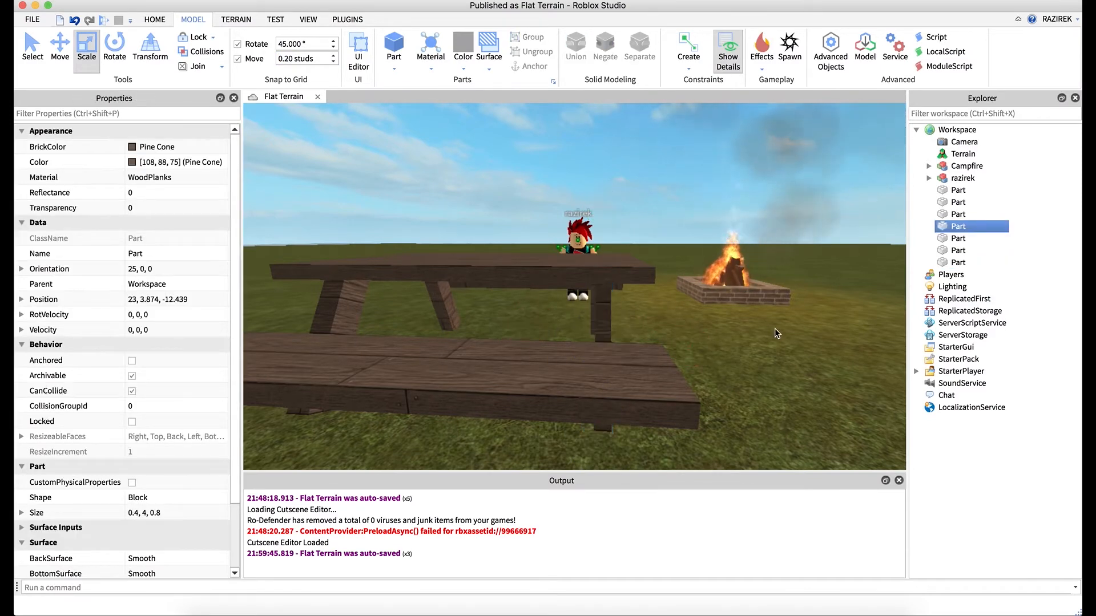
Scale the remaining table legs to 0.4 studs thick along X, so their size is 0.4, 4, 0.8.
{"action": "key", "text": "d"}
{"action": "right_click_drag", "start_coordinate": [775, 328], "coordinate": [769, 332]}
{"action": "key", "text": "d"}
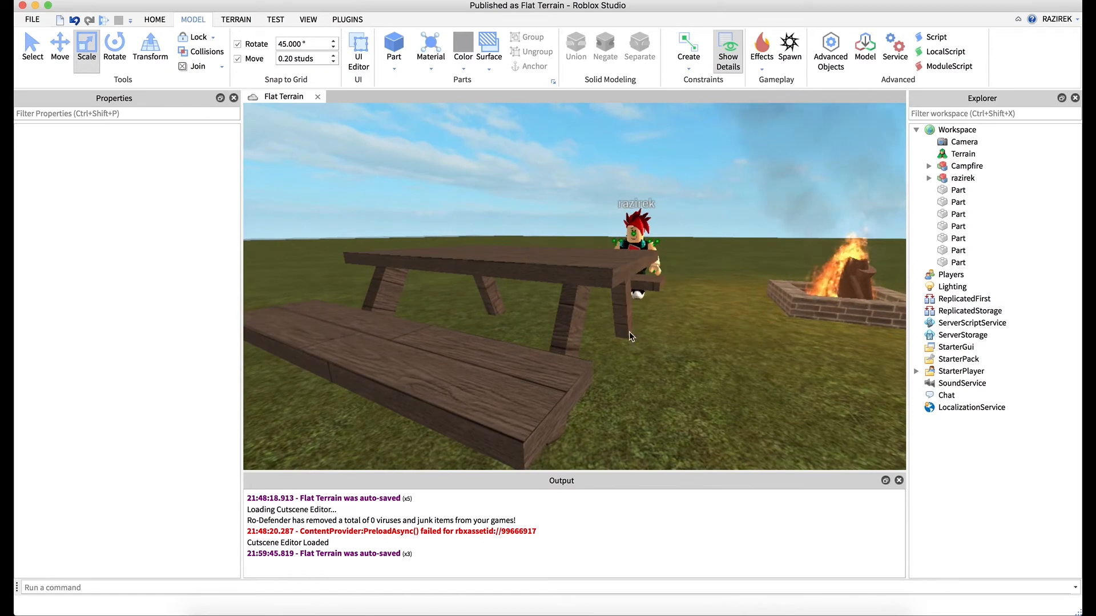
{"action": "left_click", "coordinate": [620, 317]}
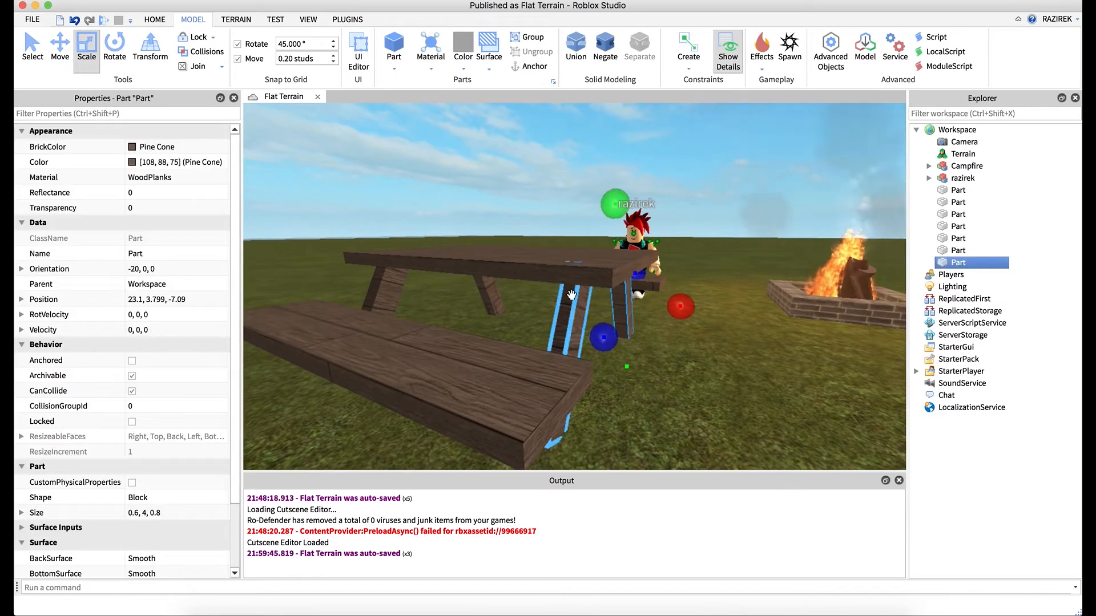
{"action": "left_click_drag", "start_coordinate": [571, 295], "coordinate": [577, 298]}
{"action": "left_click", "coordinate": [492, 296]}
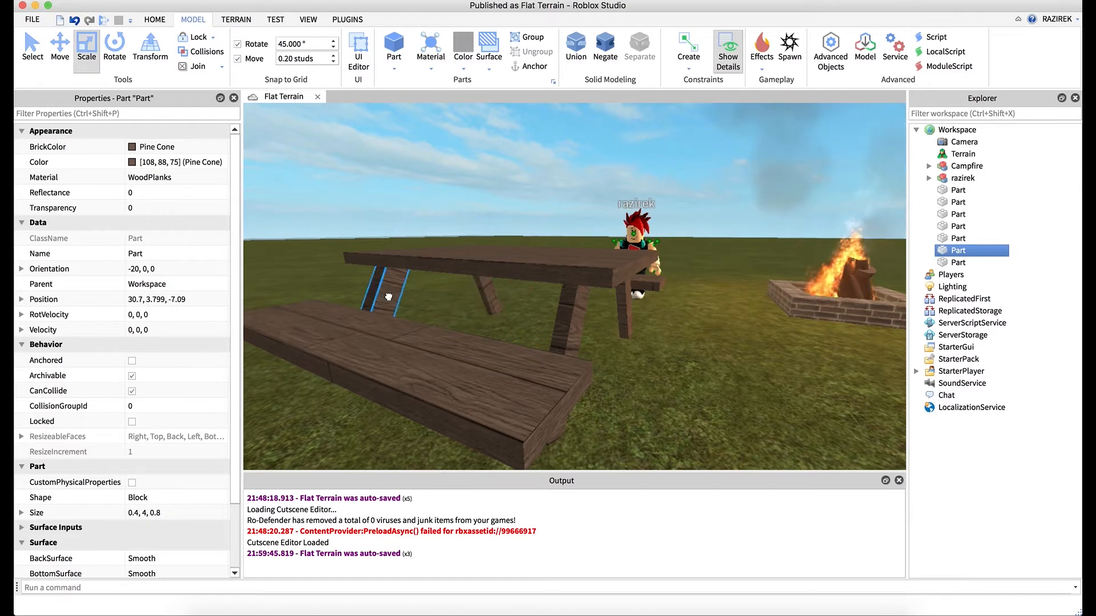
{"action": "left_click", "coordinate": [547, 328]}
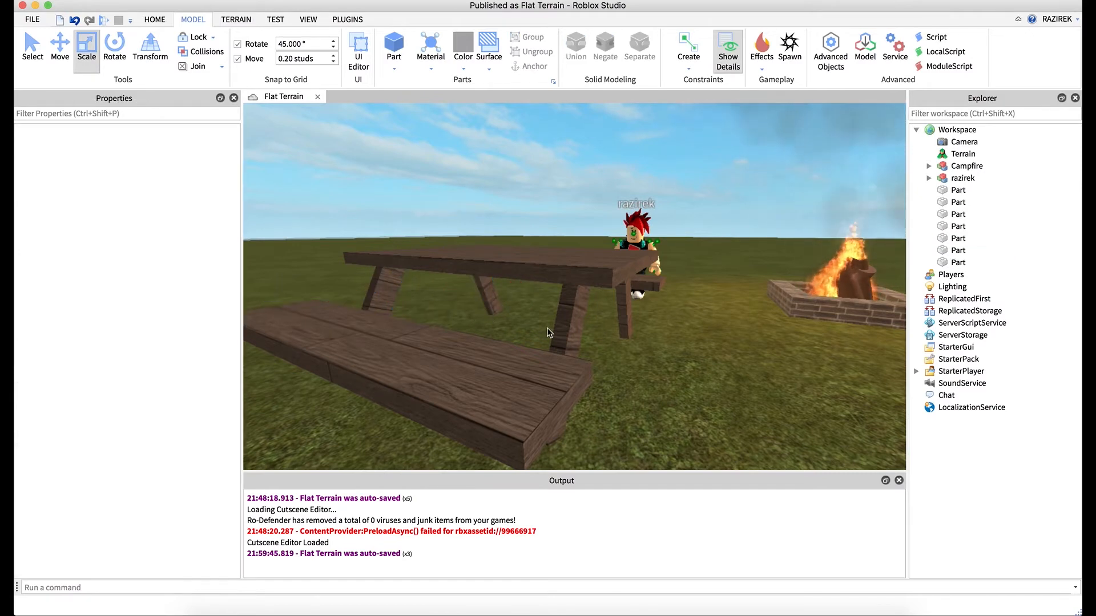
Examine the four legs and both benches from around the end of the table.
{"action": "key", "text": "d"}
{"action": "right_click_drag", "start_coordinate": [633, 347], "coordinate": [634, 348]}
{"action": "key", "text": "a"}
{"action": "key", "text": "d"}
{"action": "key", "text": "d"}
{"action": "key", "text": "a"}
{"action": "key", "text": "d"}
{"action": "key", "text": "a"}
{"action": "key", "text": "d"}
{"action": "key", "text": "s"}
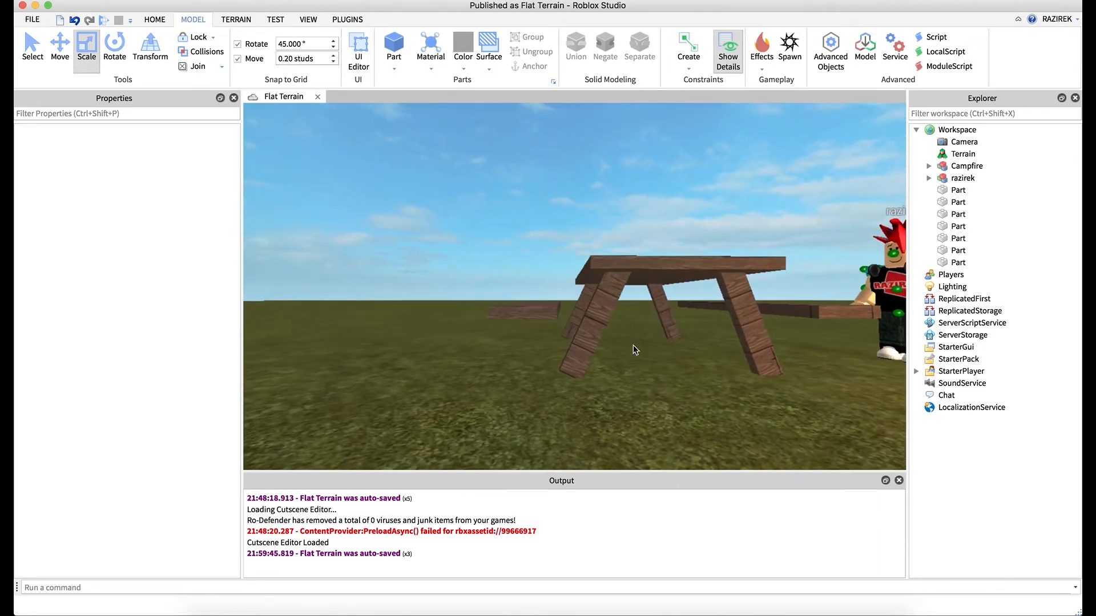
Duplicate the bench plank away from the character and shrink the copy along X to a 0.4, 0.4, 2 block at the bench's end.
{"action": "left_click", "coordinate": [528, 311]}
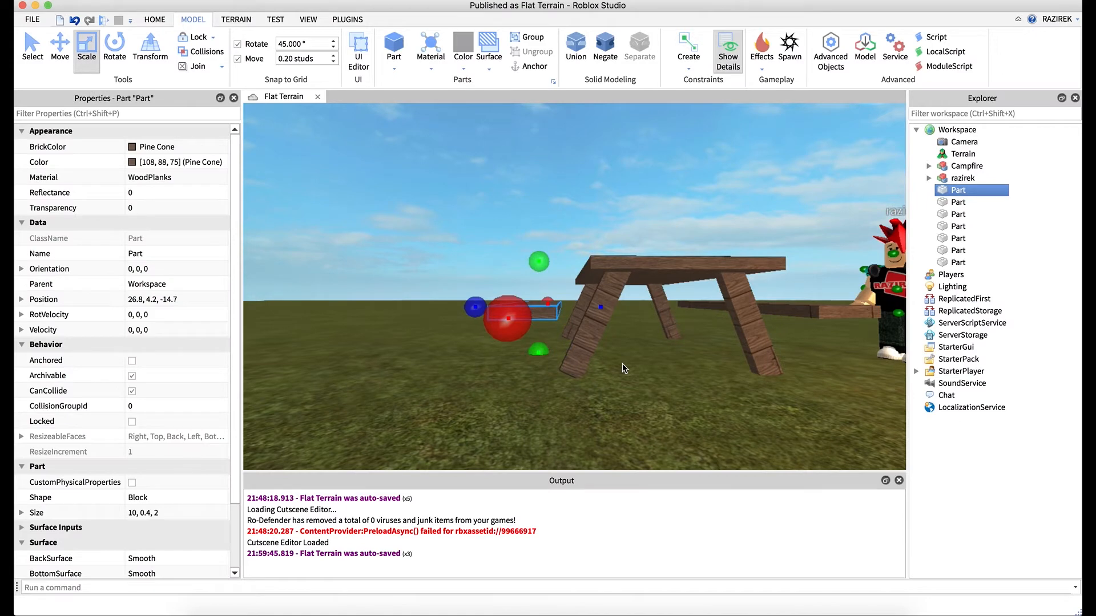
{"action": "key", "text": "super+d"}
{"action": "right_click_drag", "start_coordinate": [592, 357], "coordinate": [593, 358]}
{"action": "key", "text": "a"}
{"action": "key", "text": "e"}
{"action": "key", "text": "s"}
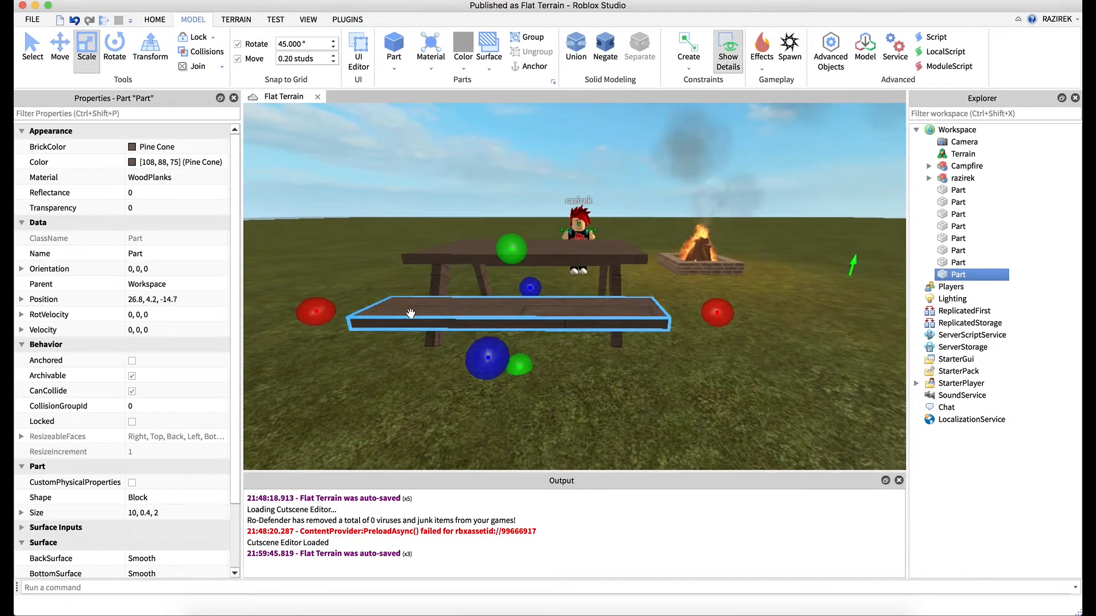
{"action": "left_click_drag", "start_coordinate": [318, 308], "coordinate": [675, 315]}
{"action": "right_click_drag", "start_coordinate": [684, 303], "coordinate": [685, 306]}
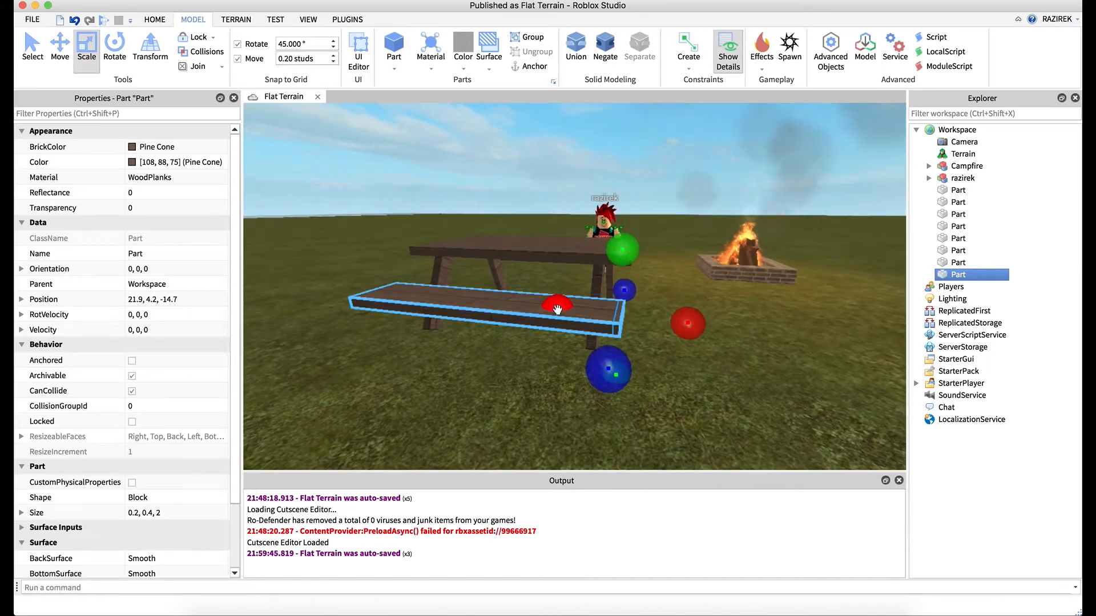
{"action": "left_click_drag", "start_coordinate": [555, 310], "coordinate": [648, 307]}
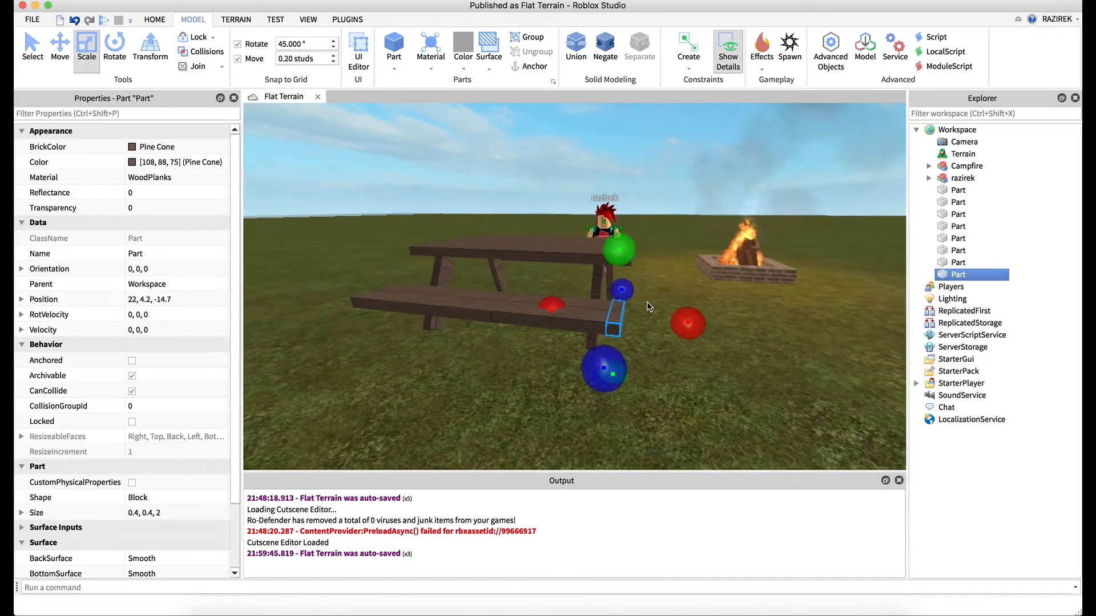
Lower the small block beneath the bench and move it inward along X, to position 22.6, 3.8, -14.7.
{"action": "left_click", "coordinate": [60, 38]}
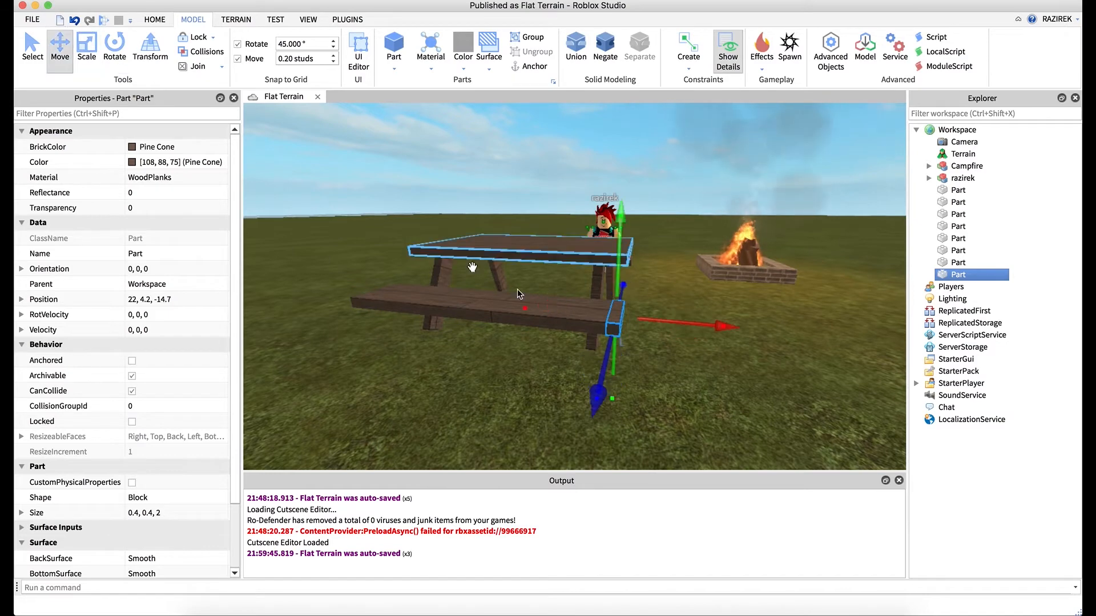
{"action": "right_click_drag", "start_coordinate": [666, 291], "coordinate": [666, 292]}
{"action": "key", "text": "s"}
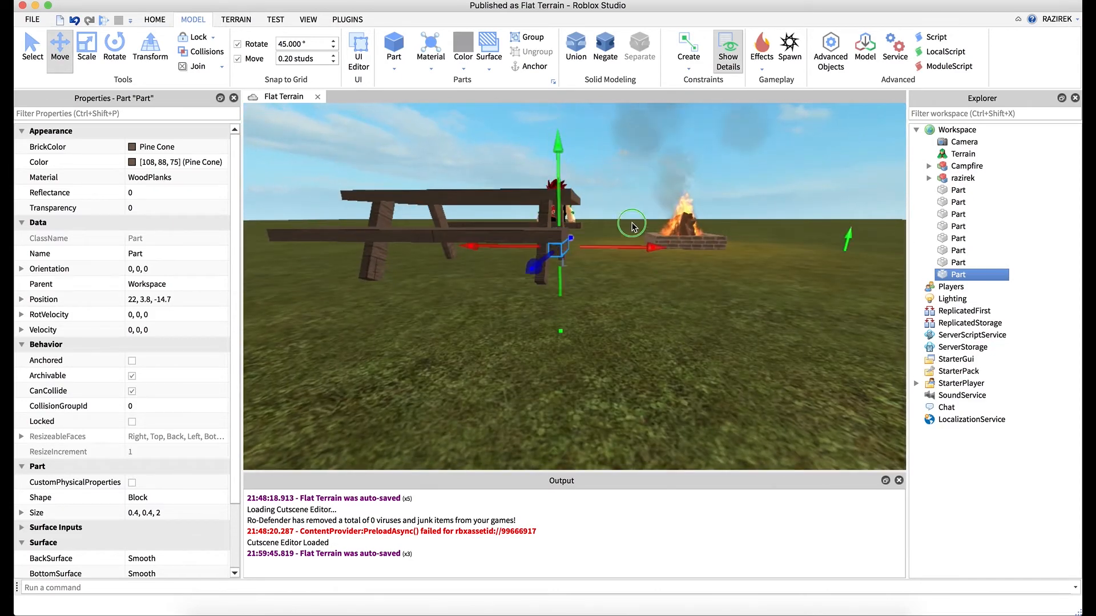
{"action": "right_click_drag", "start_coordinate": [632, 227], "coordinate": [632, 224]}
{"action": "key", "text": "a"}
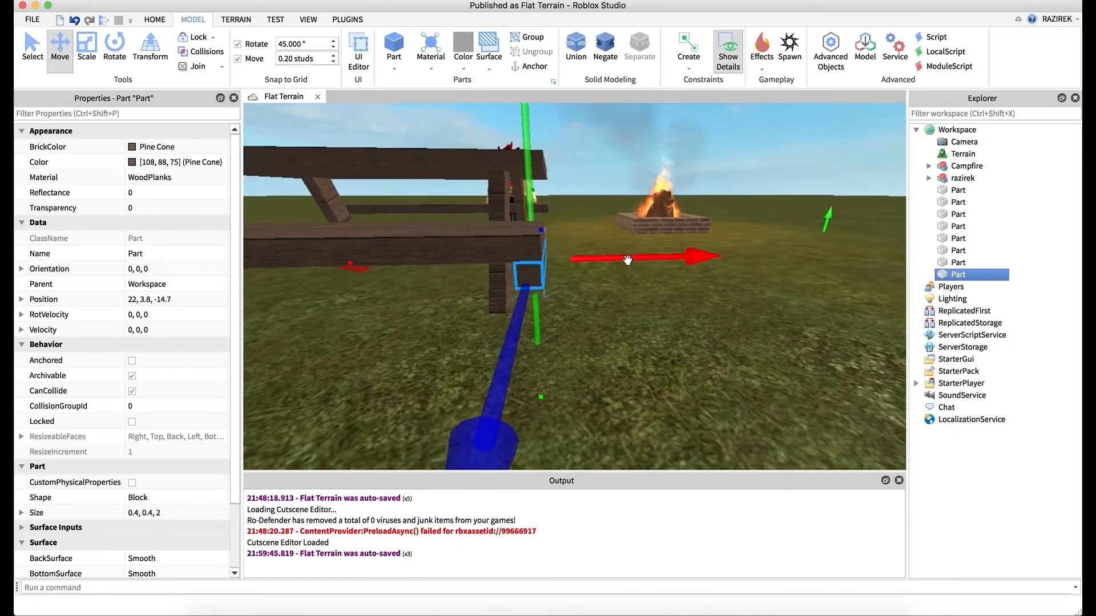
{"action": "key", "text": "a"}
{"action": "left_click_drag", "start_coordinate": [638, 258], "coordinate": [607, 266]}
{"action": "key", "text": "d"}
{"action": "right_click_drag", "start_coordinate": [640, 285], "coordinate": [639, 285]}
{"action": "key", "text": "s"}
Scale the block downward to 0.8 studs high and shorten its outer end to a length of 1.6 studs along Z.
{"action": "left_click", "coordinate": [87, 48]}
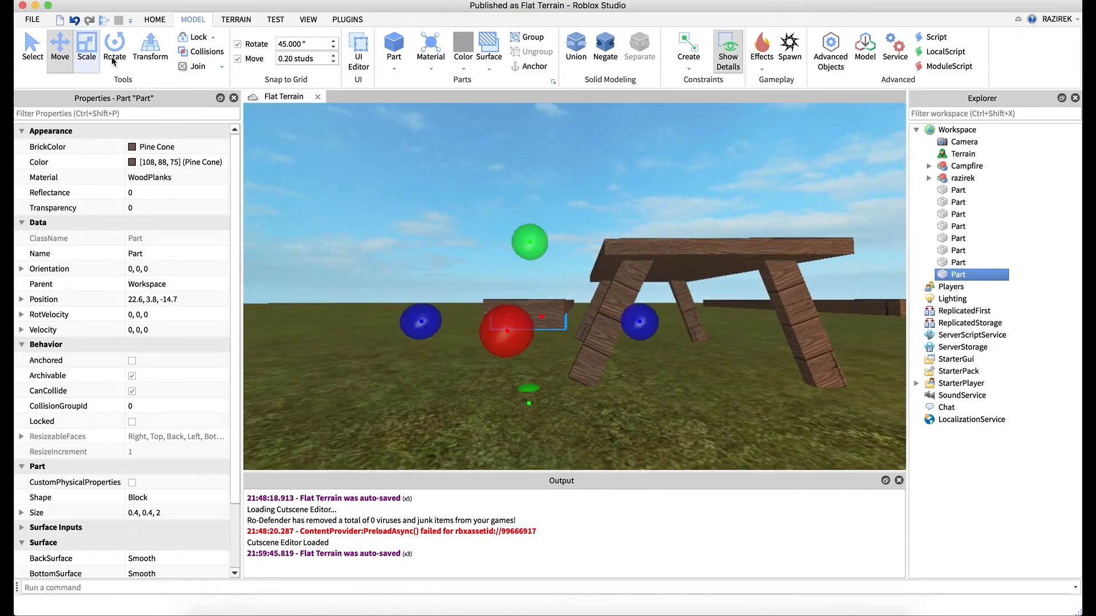
{"action": "left_click_drag", "start_coordinate": [542, 398], "coordinate": [542, 410]}
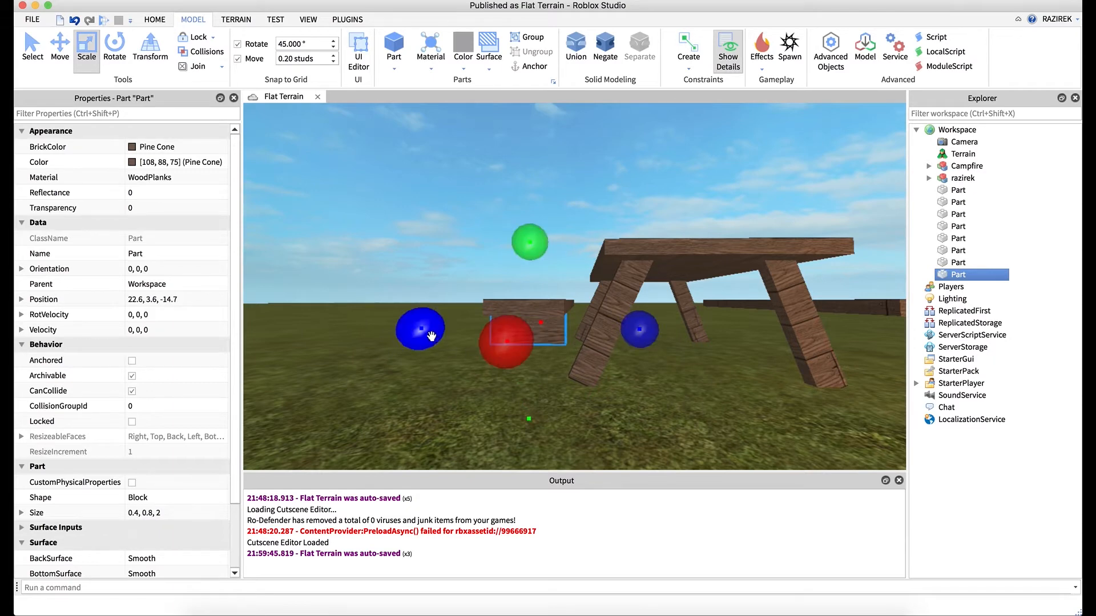
{"action": "left_click_drag", "start_coordinate": [431, 335], "coordinate": [446, 339]}
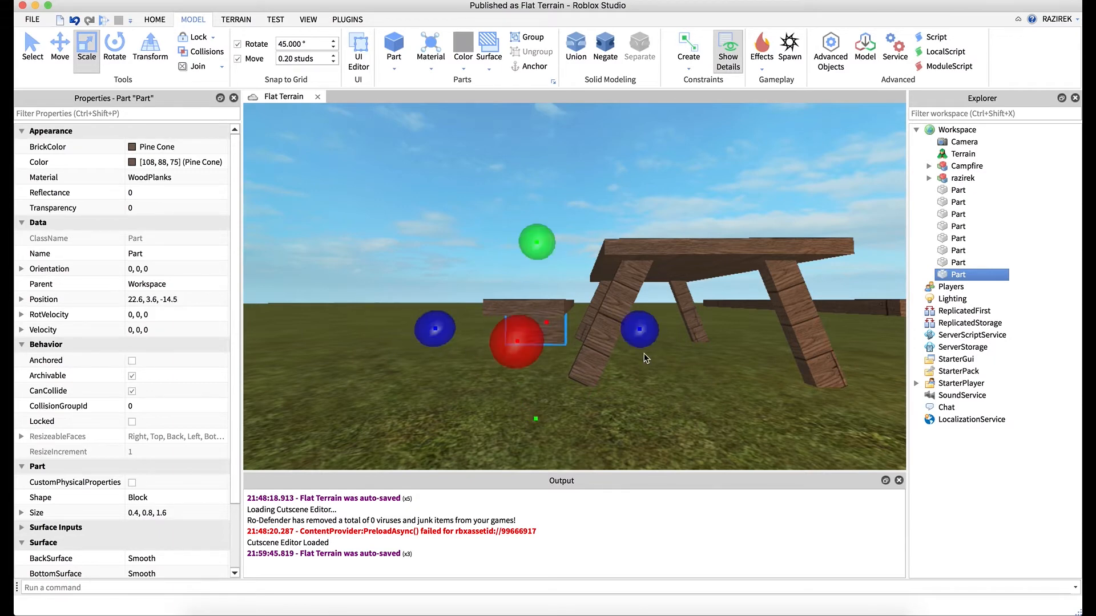
Extend the block along Z past the legs to beneath the opposite bench, making a support beam 10.6 studs long.
{"action": "key", "text": "d"}
{"action": "key", "text": "s"}
{"action": "left_click_drag", "start_coordinate": [572, 319], "coordinate": [584, 323]}
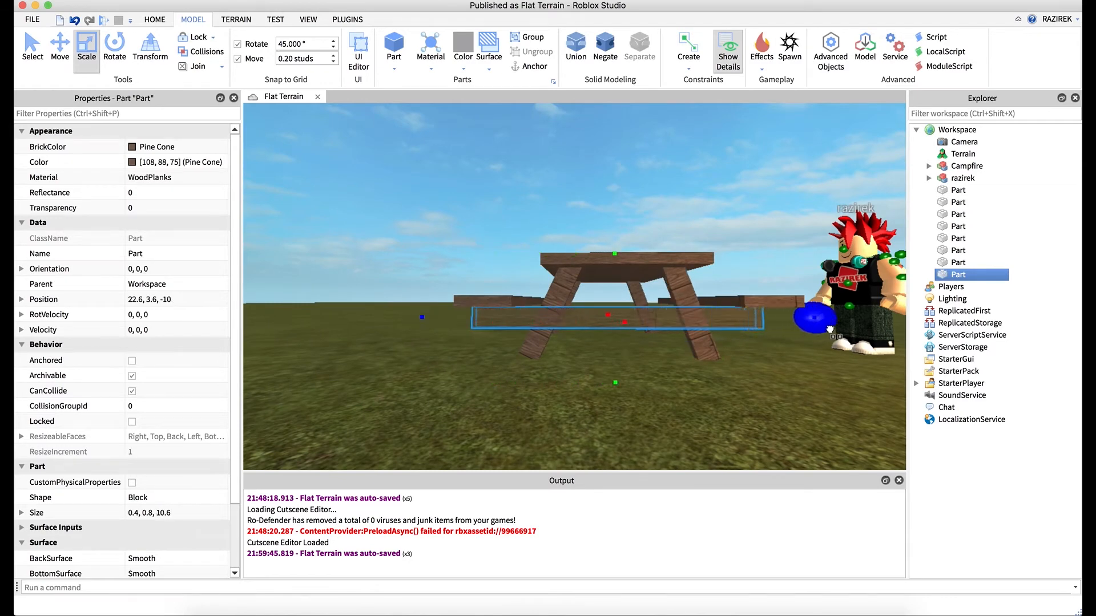
Trim one end of the support beam and extend the other by 0.2 studs, centring the 10.6-stud beam at Z -9.8.
{"action": "key", "text": "d"}
{"action": "right_click_drag", "start_coordinate": [787, 367], "coordinate": [787, 367]}
{"action": "key", "text": "a"}
{"action": "key", "text": "a"}
{"action": "key", "text": "w"}
{"action": "key", "text": "q"}
{"action": "left_click_drag", "start_coordinate": [547, 346], "coordinate": [559, 350]}
{"action": "key", "text": "s"}
{"action": "right_click_drag", "start_coordinate": [697, 314], "coordinate": [697, 313]}
{"action": "key", "text": "d"}
{"action": "right_click_drag", "start_coordinate": [599, 372], "coordinate": [599, 372]}
{"action": "left_click_drag", "start_coordinate": [680, 333], "coordinate": [680, 333]}
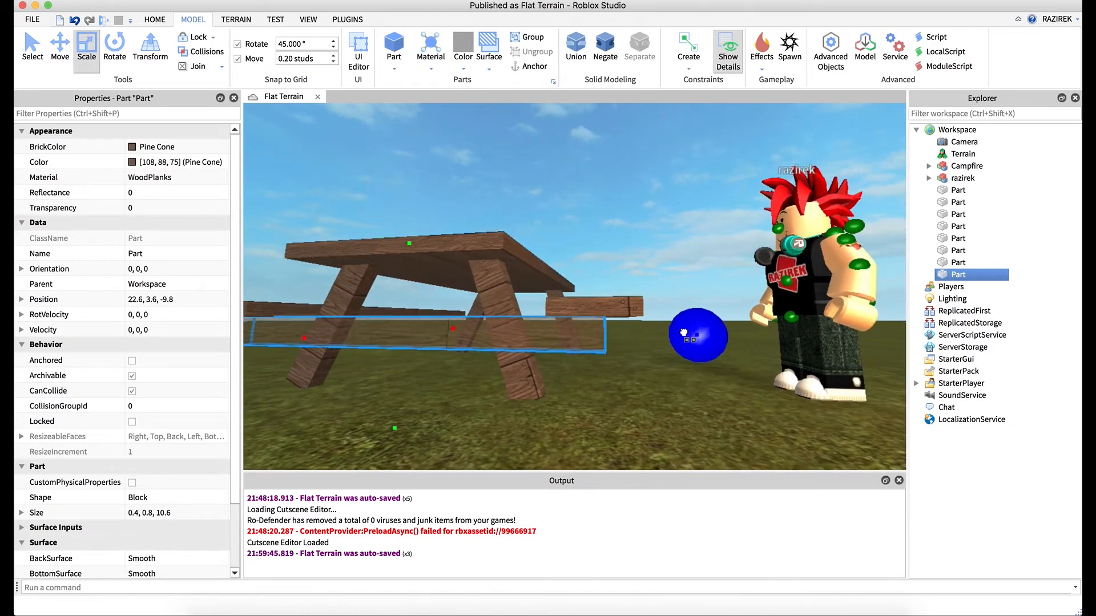
Duplicate the support beam and move the copy along X to the legs at the table's other end, at position 31, 3.6, -9.8.
{"action": "right_click_drag", "start_coordinate": [647, 380], "coordinate": [646, 378]}
{"action": "key", "text": "a"}
{"action": "key", "text": "d"}
{"action": "key", "text": "a"}
{"action": "key", "text": "a"}
{"action": "key", "text": "s"}
{"action": "key", "text": "d"}
{"action": "key", "text": "ctrl+d"}
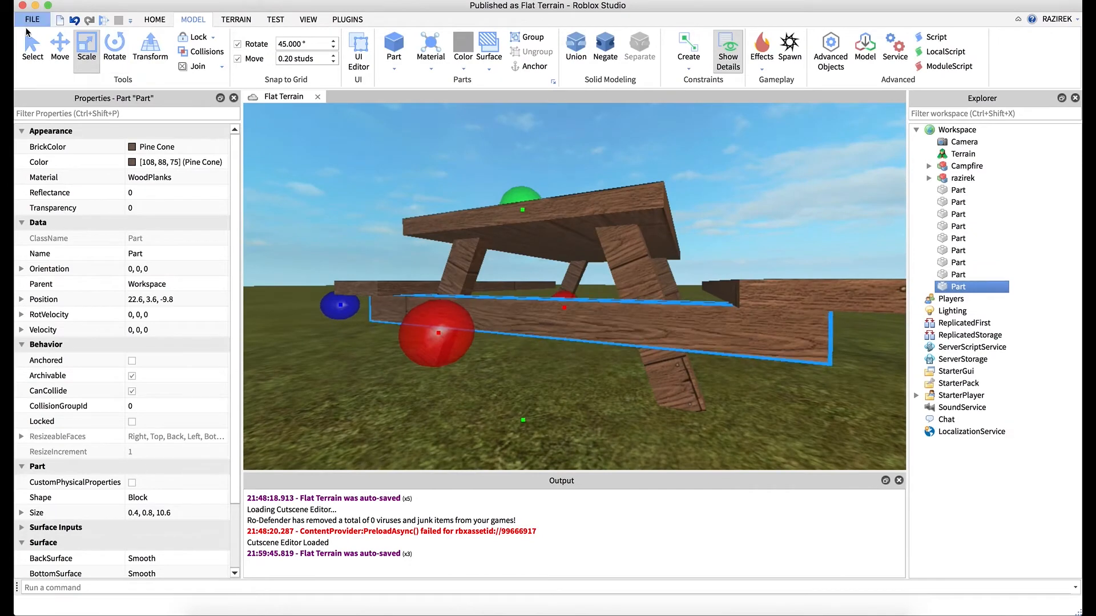
{"action": "right_click_drag", "start_coordinate": [612, 325], "coordinate": [612, 326]}
{"action": "key", "text": "d"}
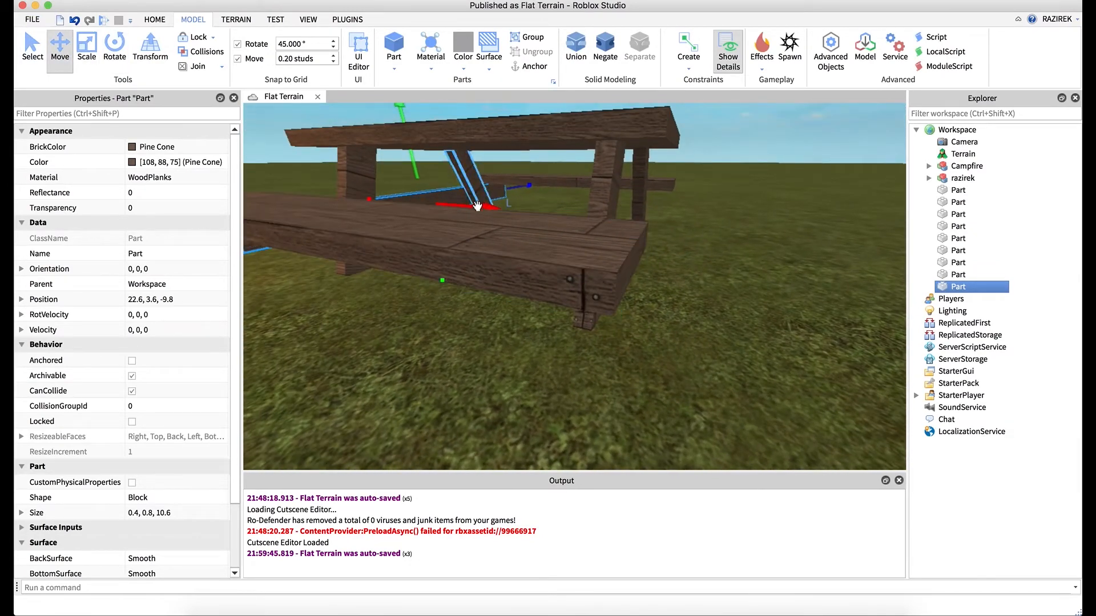
{"action": "left_click_drag", "start_coordinate": [496, 208], "coordinate": [653, 234]}
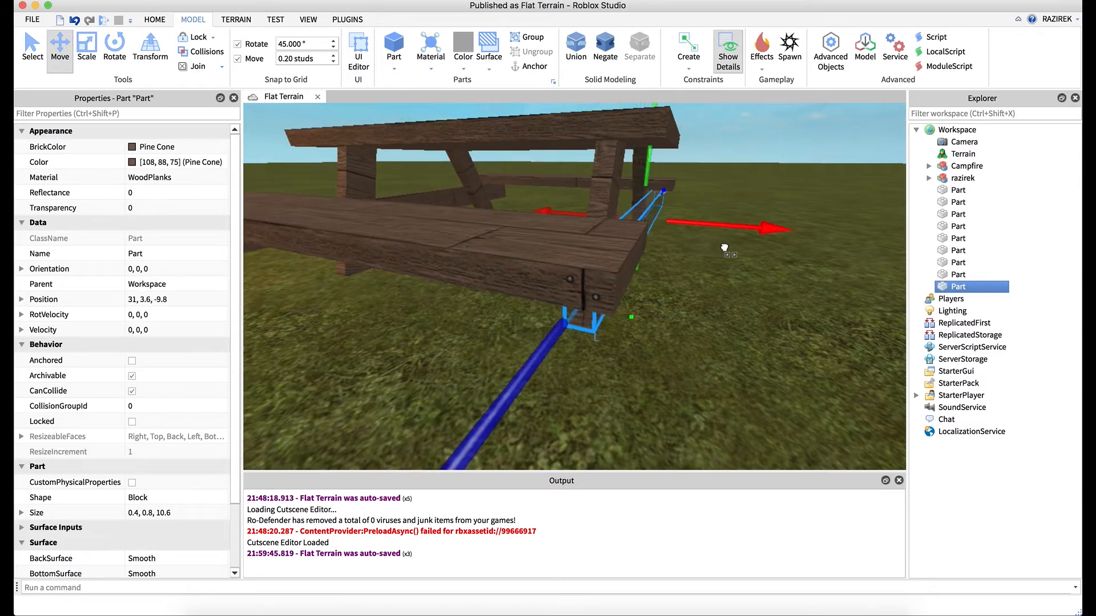
Duplicate the slanted leg at 23, 3.874, -12.439 in place beneath the tabletop.
{"action": "left_click", "coordinate": [737, 304]}
{"action": "right_click_drag", "start_coordinate": [723, 308], "coordinate": [722, 308]}
{"action": "key", "text": "a"}
{"action": "key", "text": "a"}
{"action": "key", "text": "a"}
{"action": "key", "text": "e"}
{"action": "key", "text": "a"}
{"action": "key", "text": "a"}
{"action": "key", "text": "s"}
{"action": "key", "text": "w"}
{"action": "key", "text": "q"}
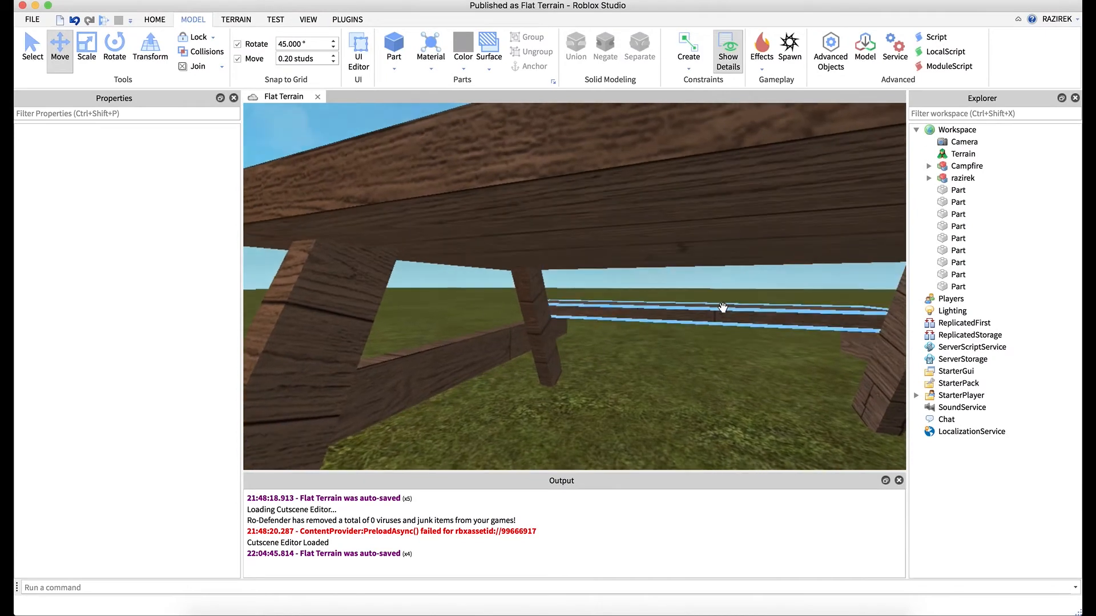
{"action": "left_click", "coordinate": [539, 312]}
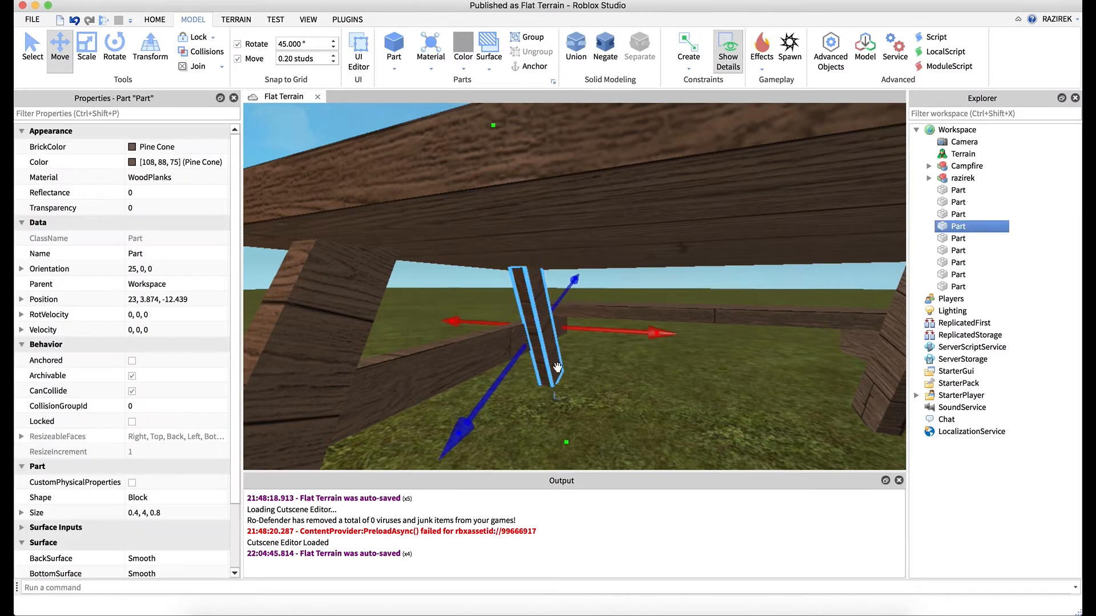
{"action": "key", "text": "ctrl+d"}
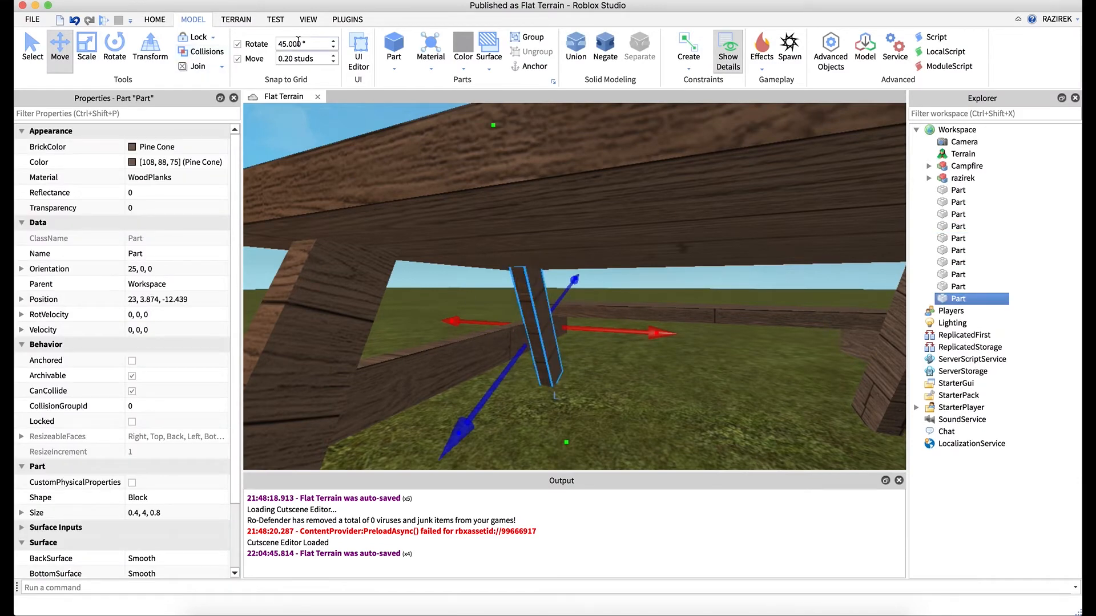
Set the rotation snap to 5 degrees and rotate the copied leg about X until it stands upright at 0 degrees.
{"action": "left_click", "coordinate": [110, 47]}
{"action": "right_click_drag", "start_coordinate": [630, 314], "coordinate": [629, 314]}
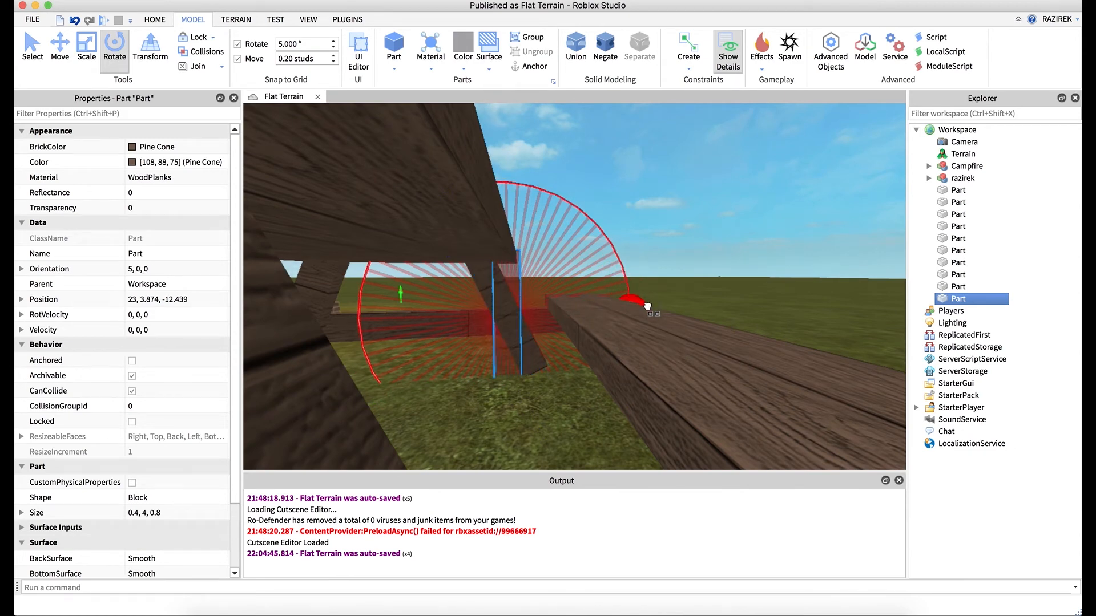
{"action": "left_click_drag", "start_coordinate": [647, 306], "coordinate": [646, 305]}
{"action": "right_click_drag", "start_coordinate": [667, 274], "coordinate": [667, 276]}
{"action": "scroll", "coordinate": [666, 273], "scroll_direction": "down", "scroll_amount": 3}
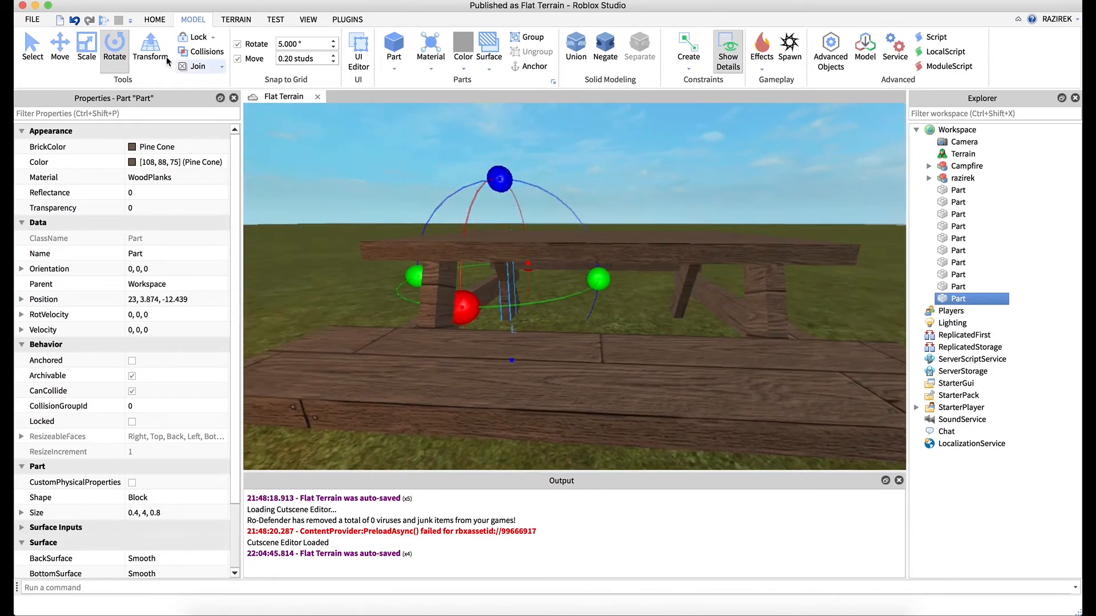
Move the upright copy along Z to the middle between the two slanted legs, at 23, 3.874, -9.839.
{"action": "left_click", "coordinate": [66, 42]}
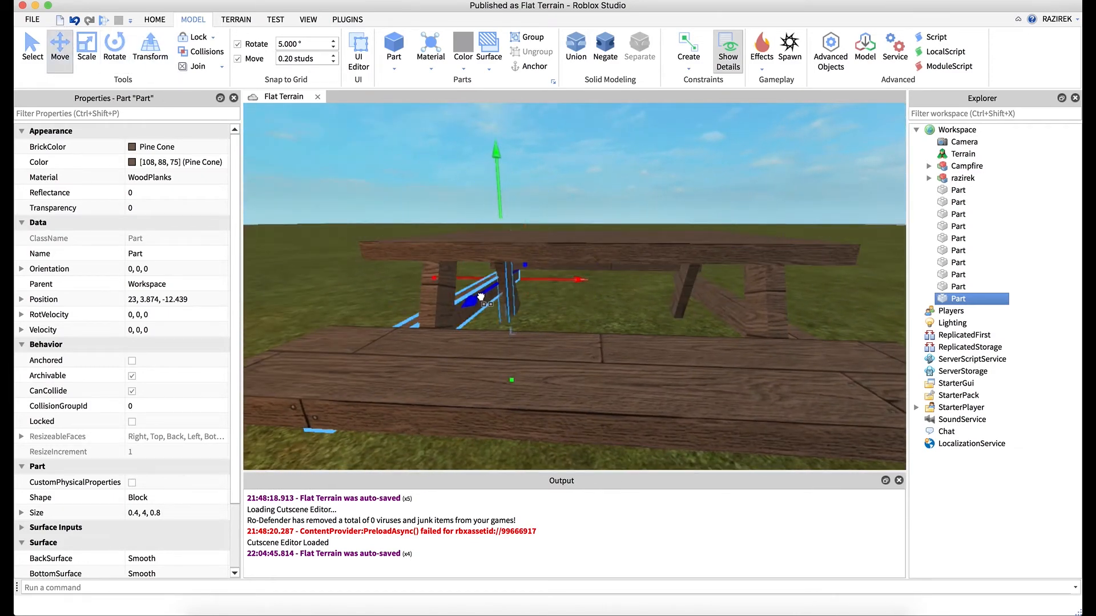
{"action": "right_click_drag", "start_coordinate": [571, 327], "coordinate": [569, 325]}
{"action": "key", "text": "f"}
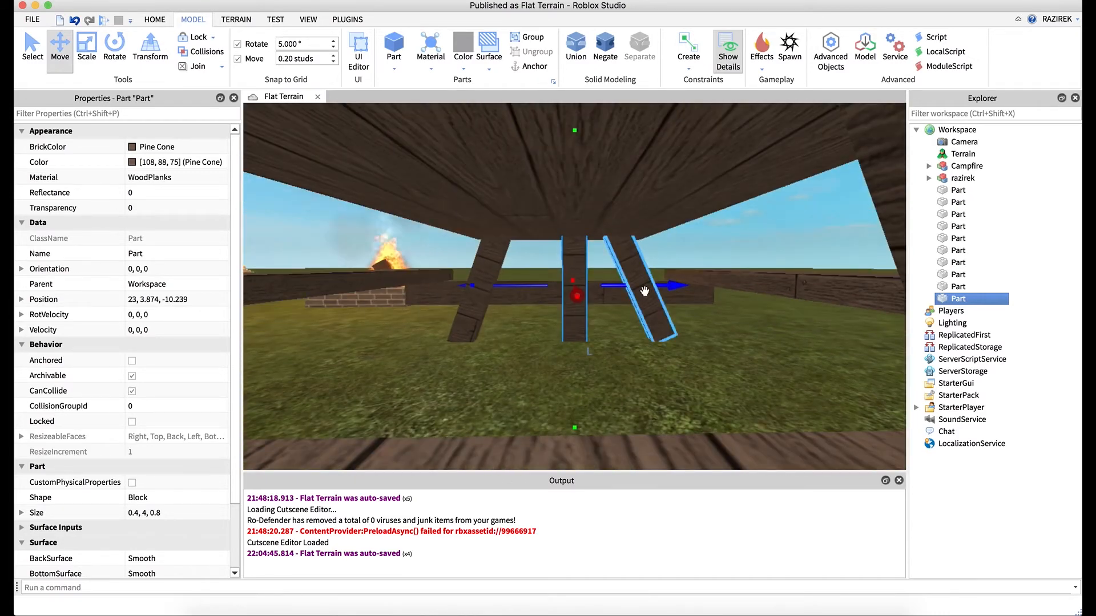
{"action": "left_click_drag", "start_coordinate": [670, 291], "coordinate": [661, 291]}
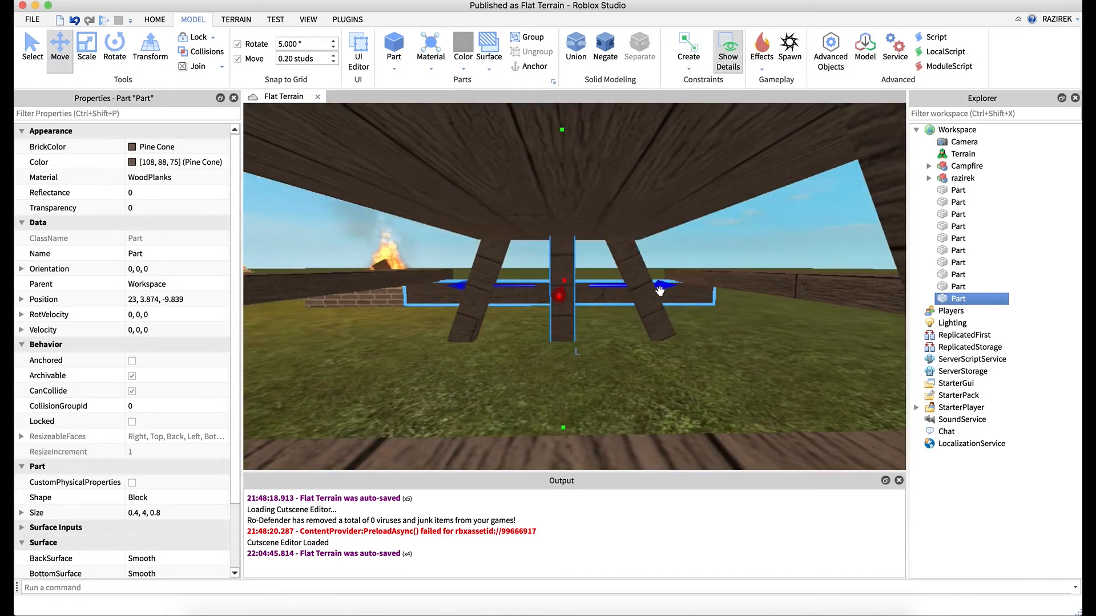
{"action": "right_click_drag", "start_coordinate": [616, 330], "coordinate": [616, 329]}
Set the rotation snap to 45 degrees and tilt the upright copy to -45 degrees about Z as a diagonal brace.
{"action": "left_click", "coordinate": [127, 44]}
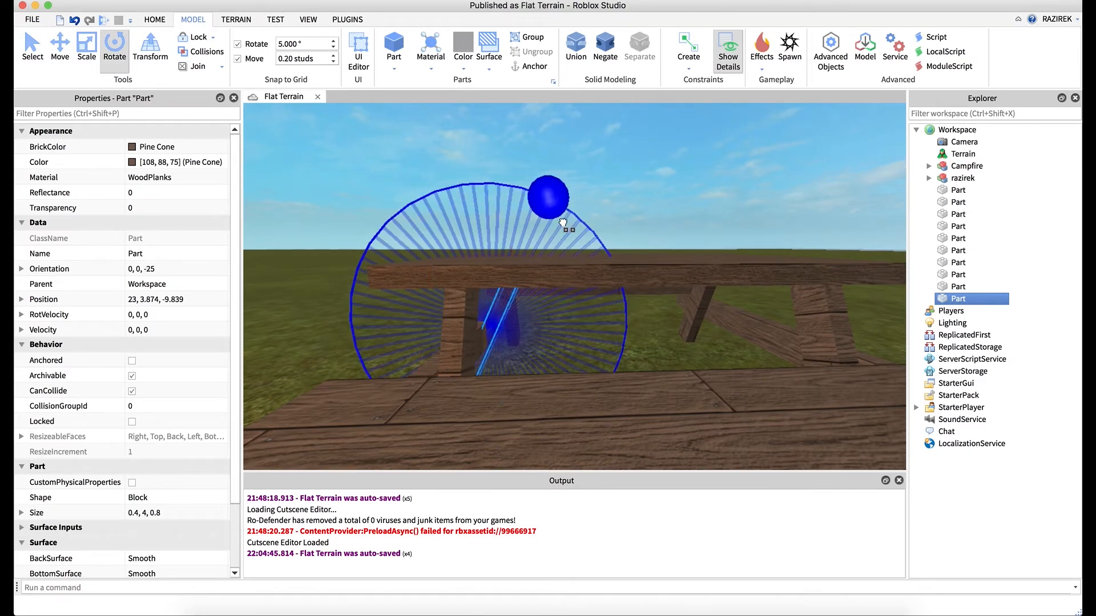
{"action": "left_click_drag", "start_coordinate": [563, 223], "coordinate": [563, 221]}
{"action": "key", "text": "super+z"}
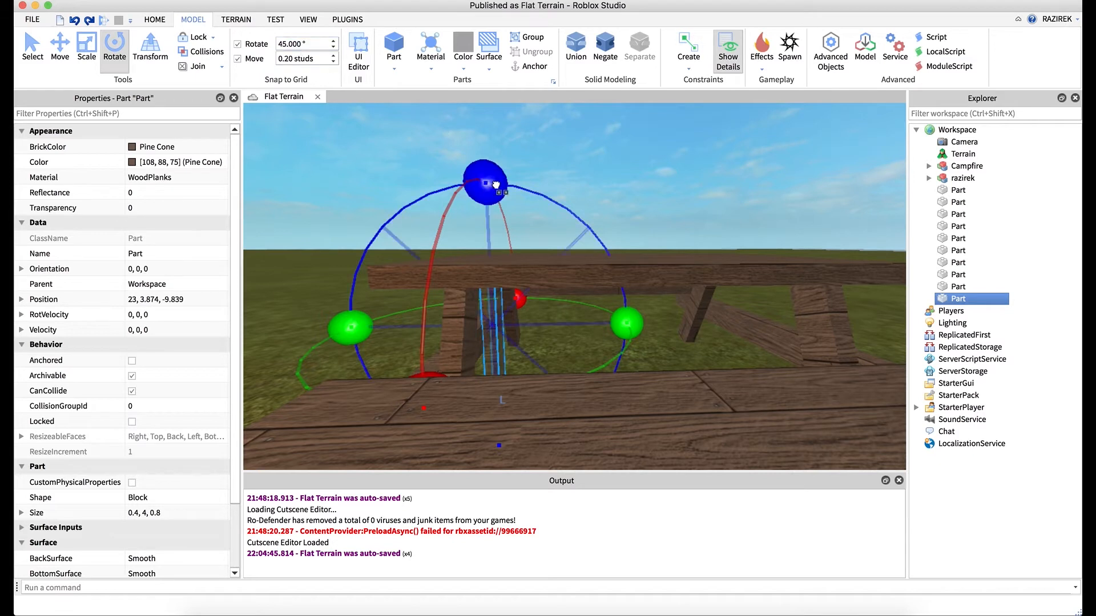
{"action": "left_click_drag", "start_coordinate": [558, 216], "coordinate": [588, 241]}
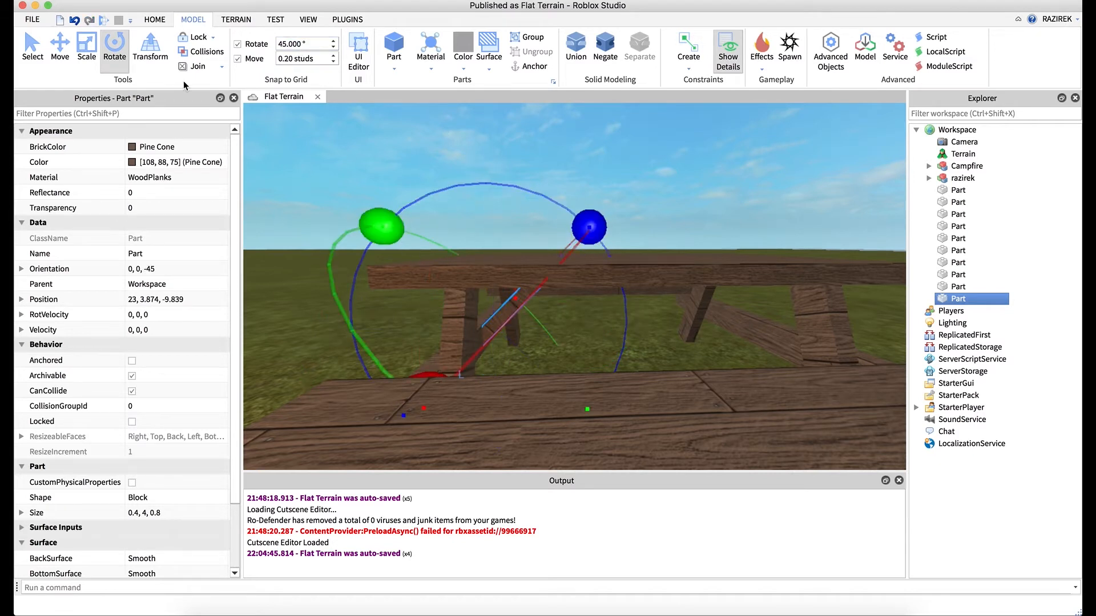
Move the diagonal brace along its own axes up against the tabletop's underside, at 23.566, 4.44, -9.839.
{"action": "key", "text": "super+2"}
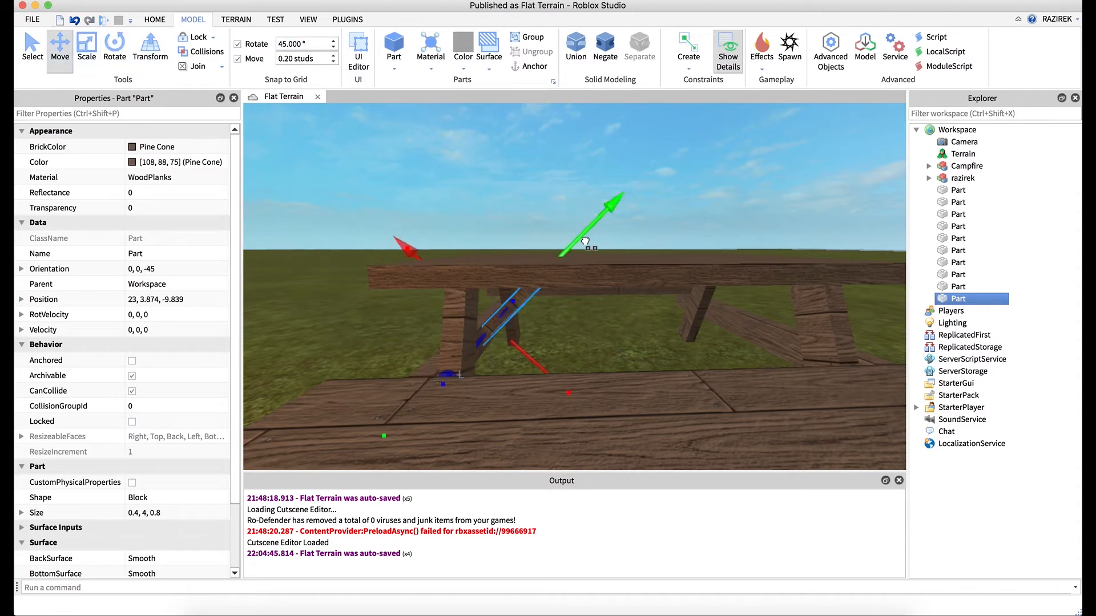
{"action": "left_click_drag", "start_coordinate": [585, 241], "coordinate": [616, 234]}
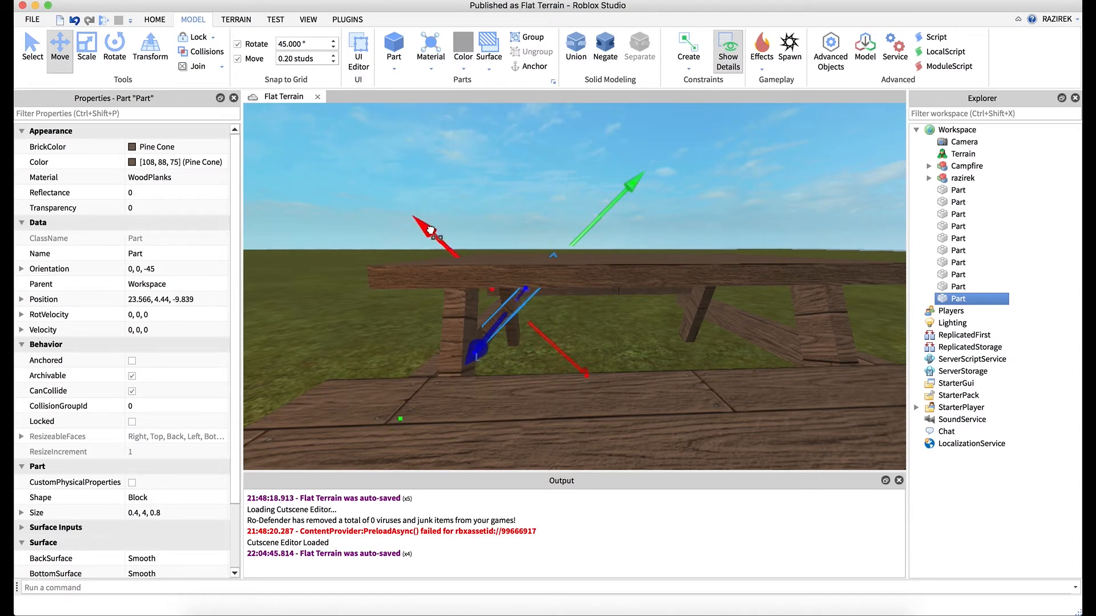
{"action": "left_click_drag", "start_coordinate": [430, 230], "coordinate": [435, 234]}
{"action": "scroll", "coordinate": [544, 303], "scroll_direction": "up", "scroll_amount": 10}
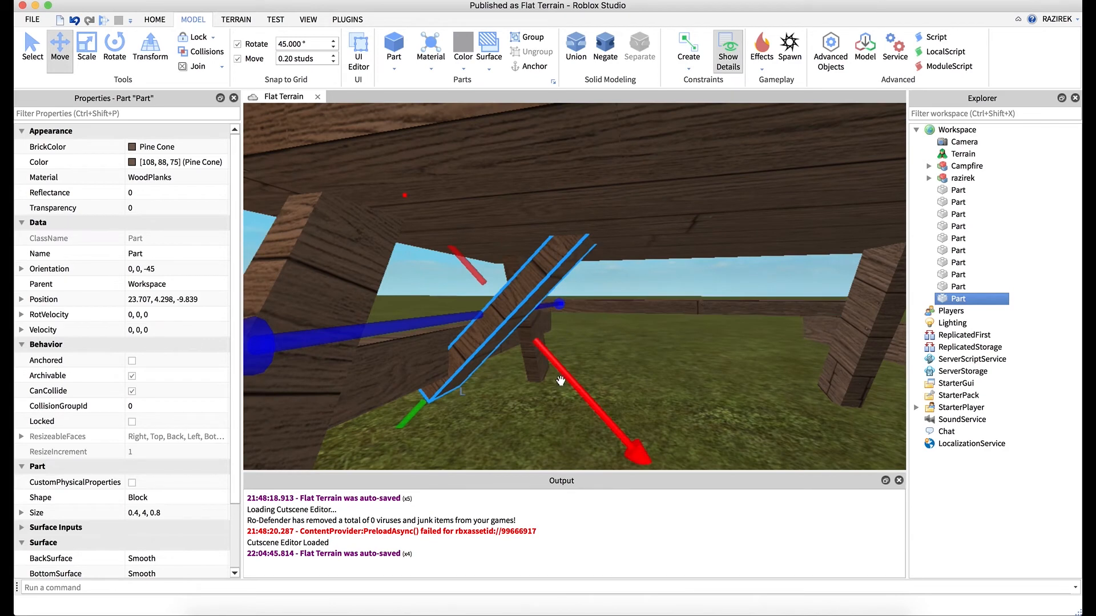
{"action": "left_click_drag", "start_coordinate": [560, 380], "coordinate": [553, 369]}
{"action": "scroll", "coordinate": [537, 387], "scroll_direction": "down", "scroll_amount": 3}
Shorten the diagonal brace from both ends to a length of 3.2 studs between the support beam and the tabletop.
{"action": "right_click_drag", "start_coordinate": [537, 388], "coordinate": [537, 389]}
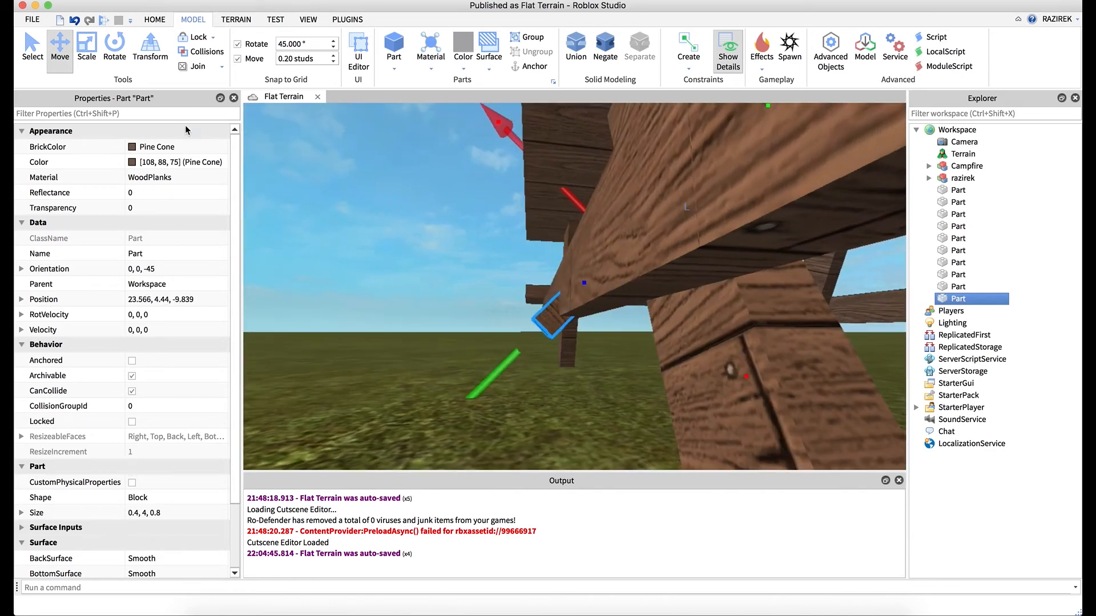
{"action": "left_click", "coordinate": [91, 50]}
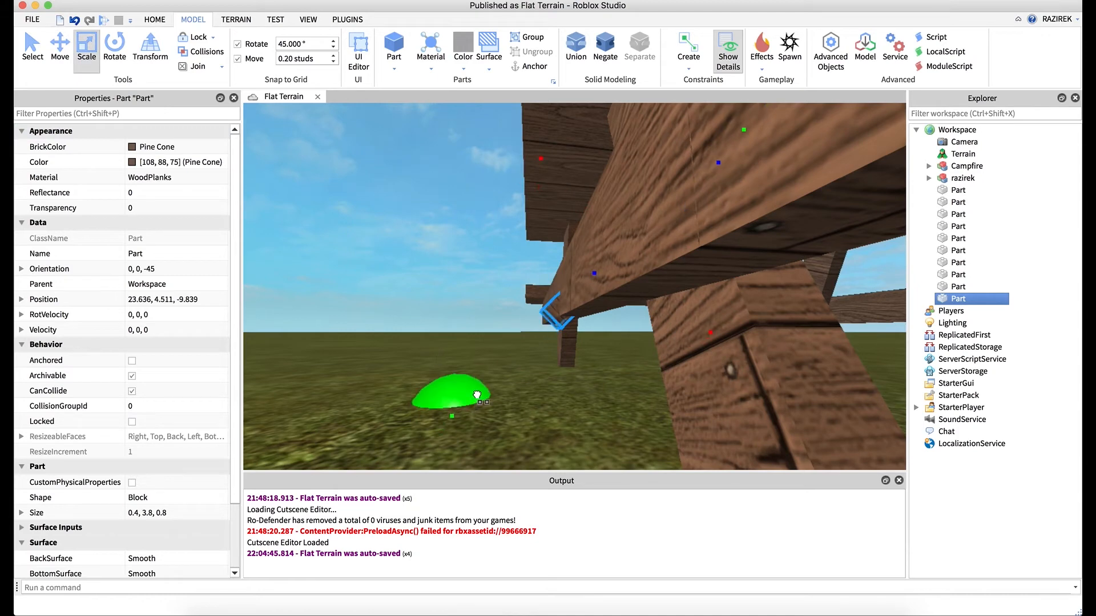
{"action": "left_click_drag", "start_coordinate": [477, 395], "coordinate": [514, 376]}
{"action": "right_click_drag", "start_coordinate": [609, 375], "coordinate": [609, 375]}
{"action": "left_click_drag", "start_coordinate": [665, 221], "coordinate": [658, 230]}
{"action": "right_click_drag", "start_coordinate": [660, 374], "coordinate": [661, 373]}
{"action": "scroll", "coordinate": [660, 374], "scroll_direction": "down", "scroll_amount": 8}
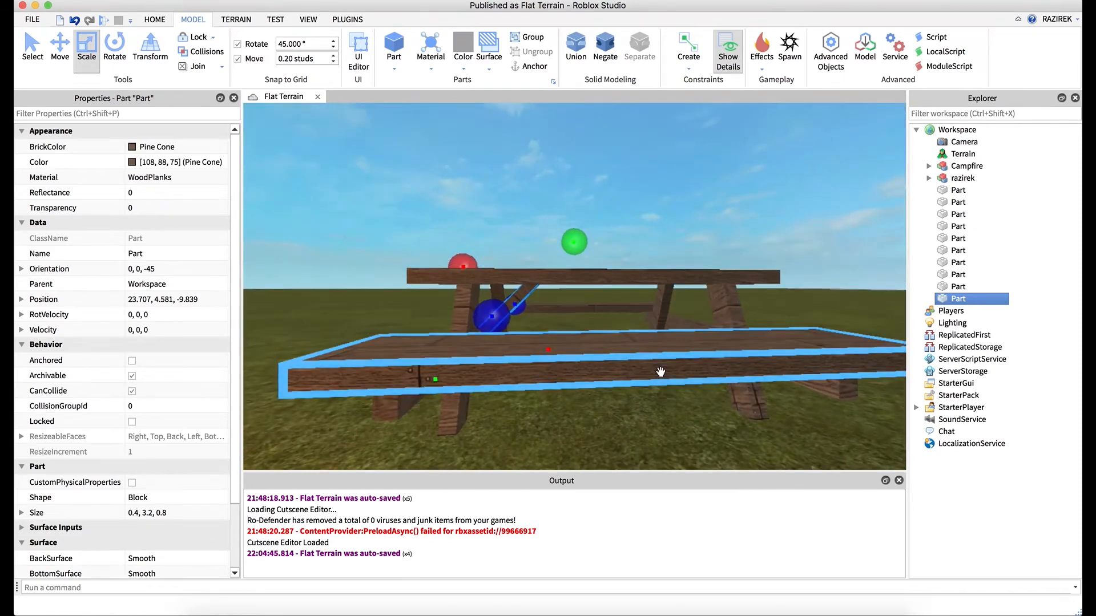
Duplicate the diagonal brace and rotate the copy to 45 degrees about Z, mirroring the original's slant.
{"action": "key", "text": "ctrl+d"}
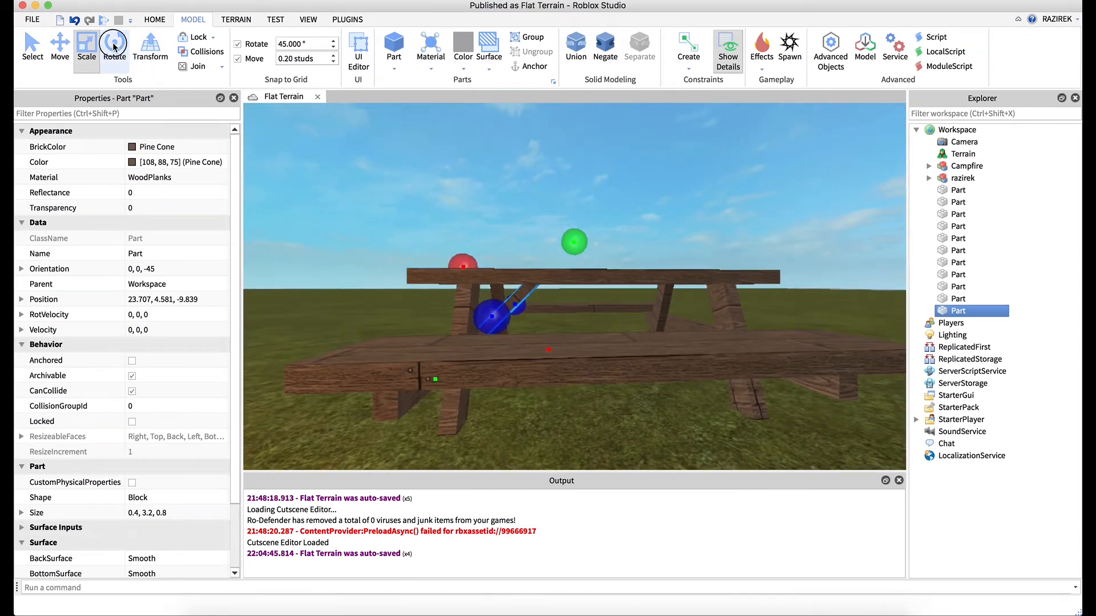
{"action": "left_click", "coordinate": [114, 46]}
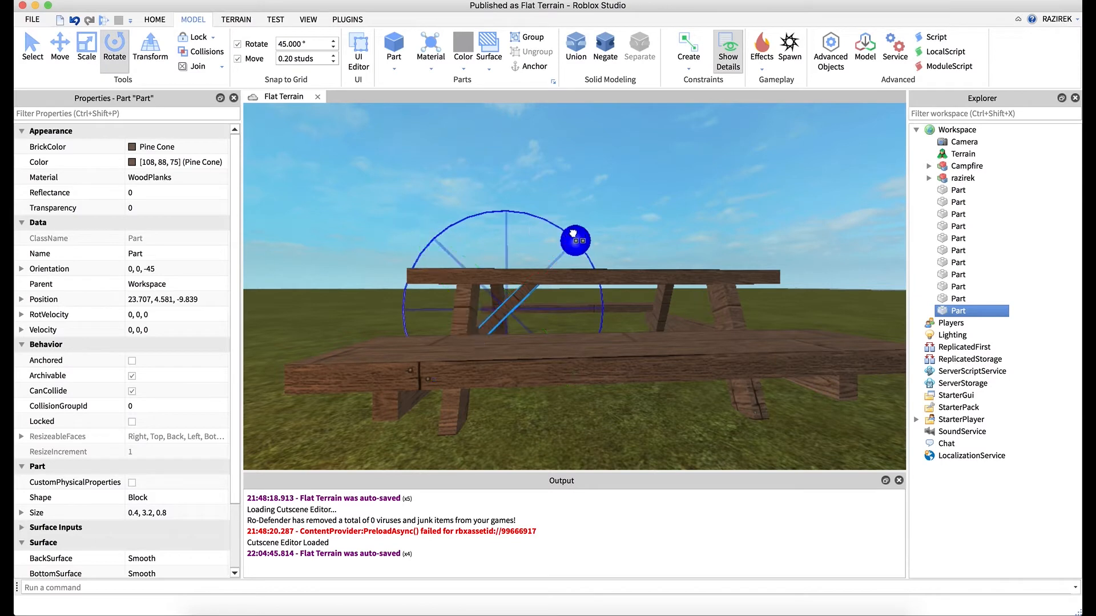
{"action": "left_click_drag", "start_coordinate": [519, 215], "coordinate": [402, 219]}
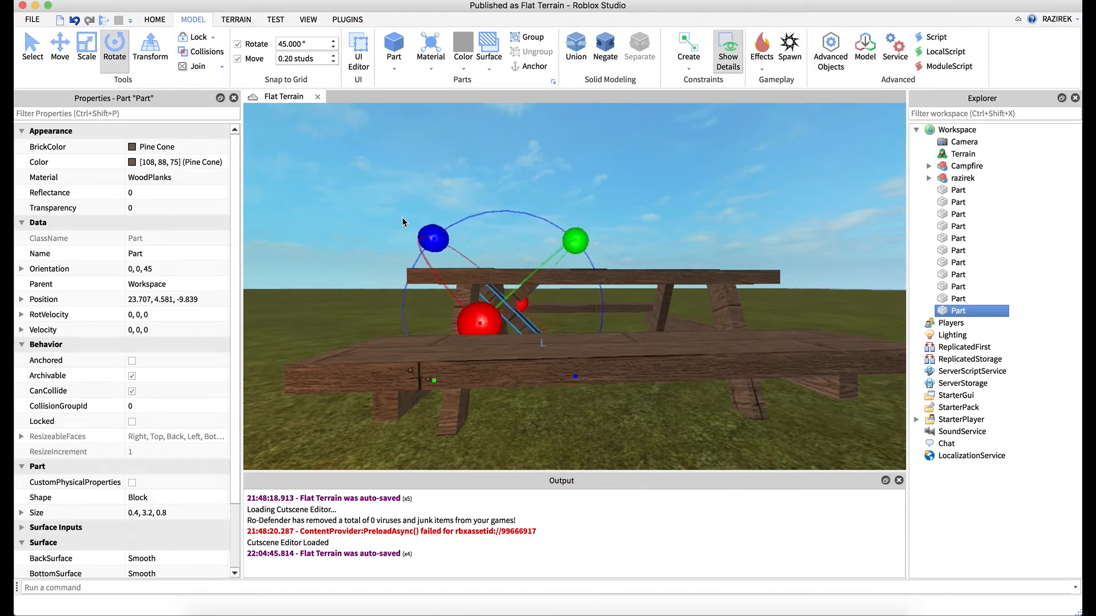
Move the mirrored brace to the support beam at the table's other end, at 29.93, 4.581, -9.839.
{"action": "left_click", "coordinate": [60, 47]}
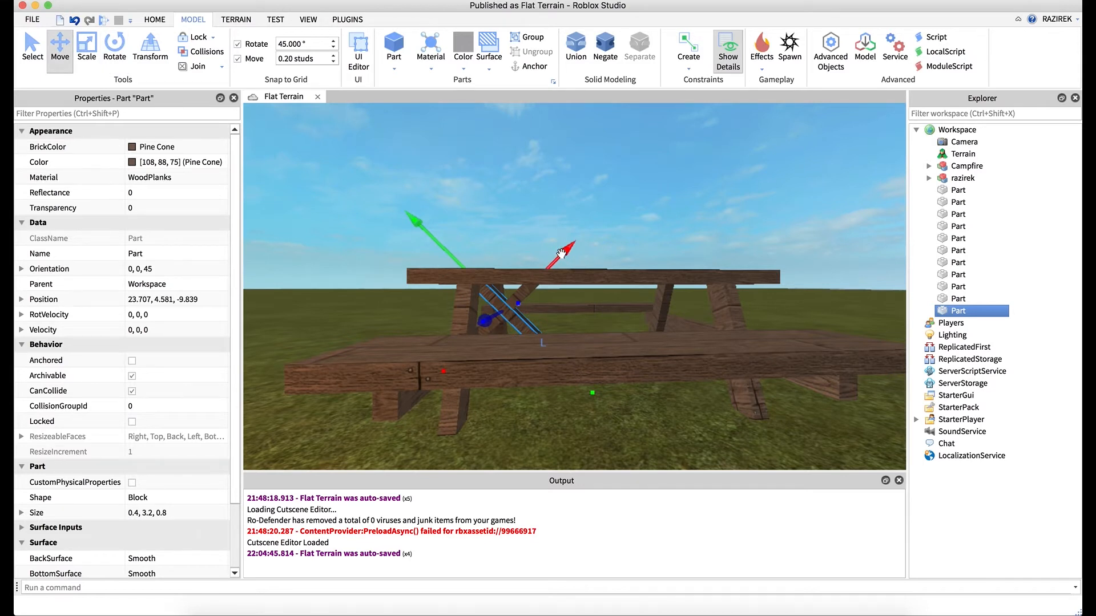
{"action": "left_click_drag", "start_coordinate": [561, 254], "coordinate": [651, 210]}
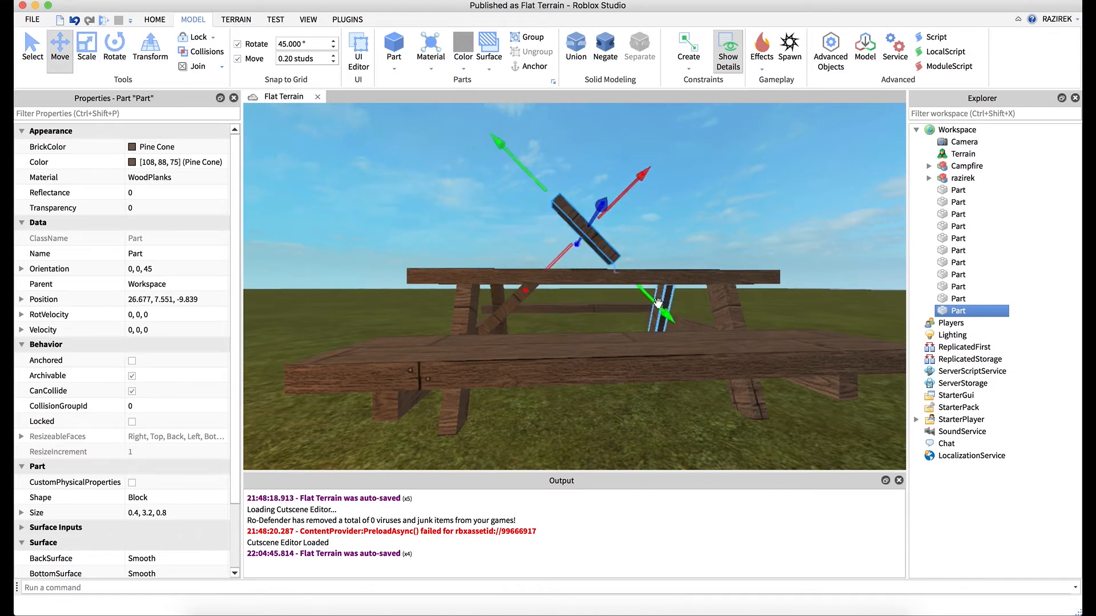
{"action": "left_click_drag", "start_coordinate": [658, 303], "coordinate": [775, 329]}
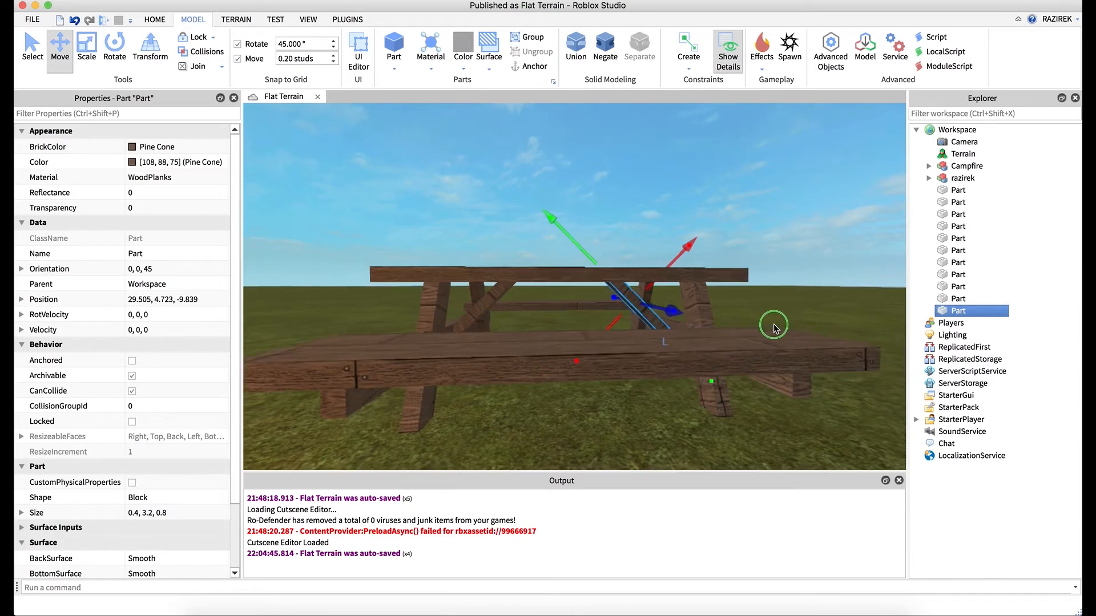
{"action": "scroll", "coordinate": [776, 328], "scroll_direction": "up", "scroll_amount": 10}
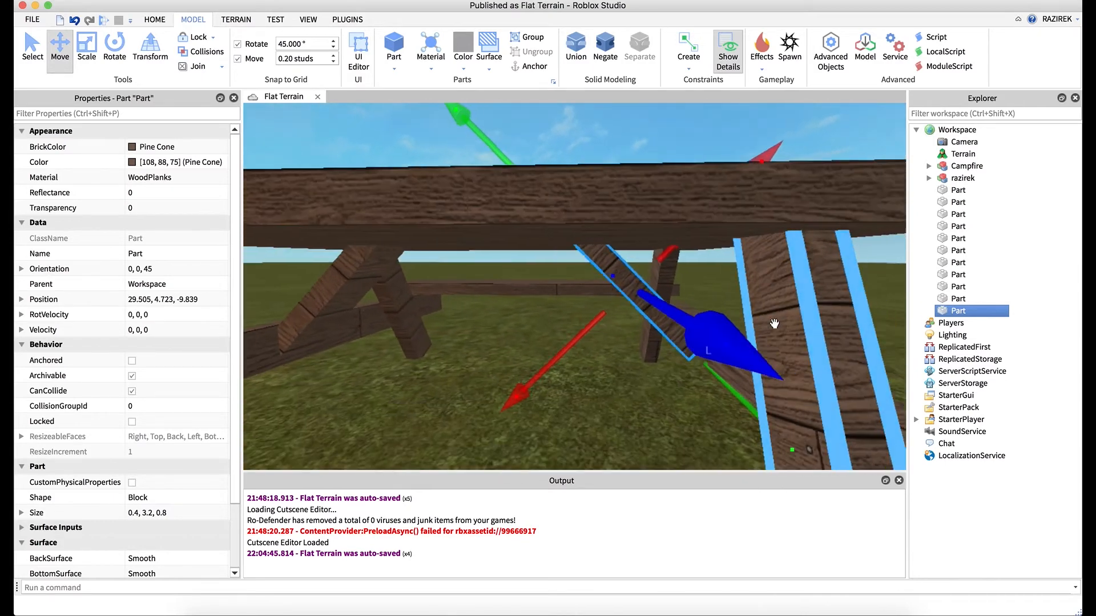
{"action": "scroll", "coordinate": [775, 324], "scroll_direction": "up", "scroll_amount": 3}
{"action": "left_click_drag", "start_coordinate": [513, 375], "coordinate": [522, 373]}
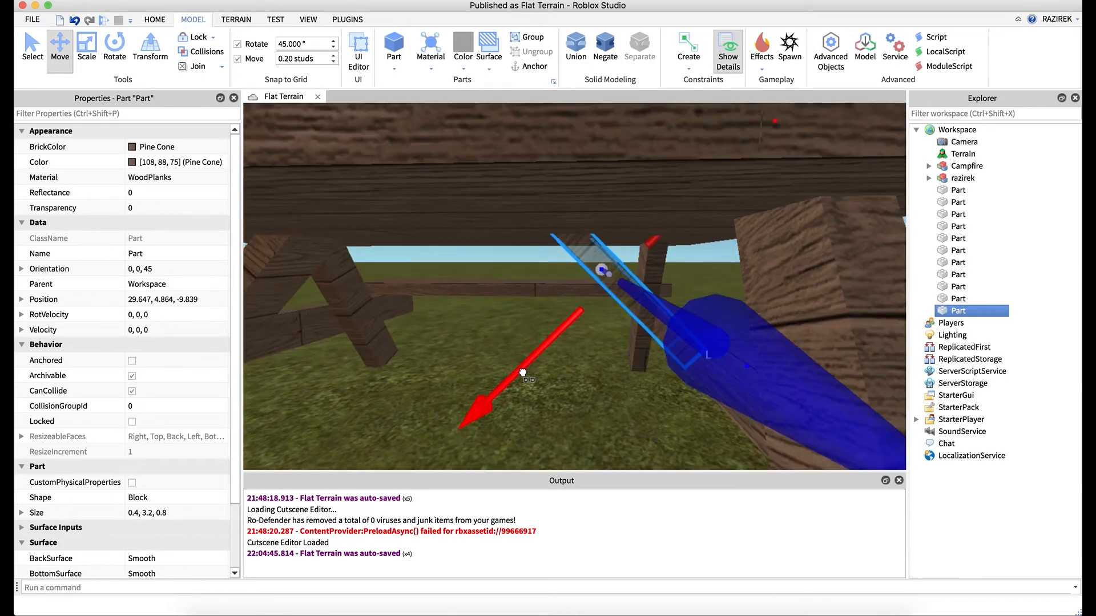
{"action": "right_click_drag", "start_coordinate": [574, 413], "coordinate": [576, 413]}
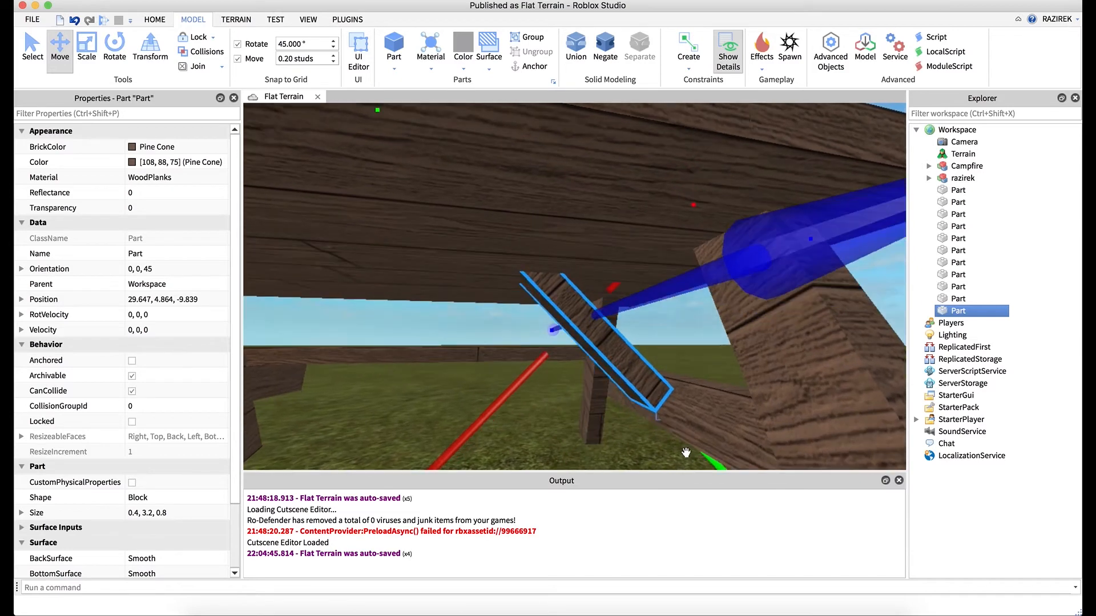
{"action": "left_click_drag", "start_coordinate": [705, 458], "coordinate": [725, 472]}
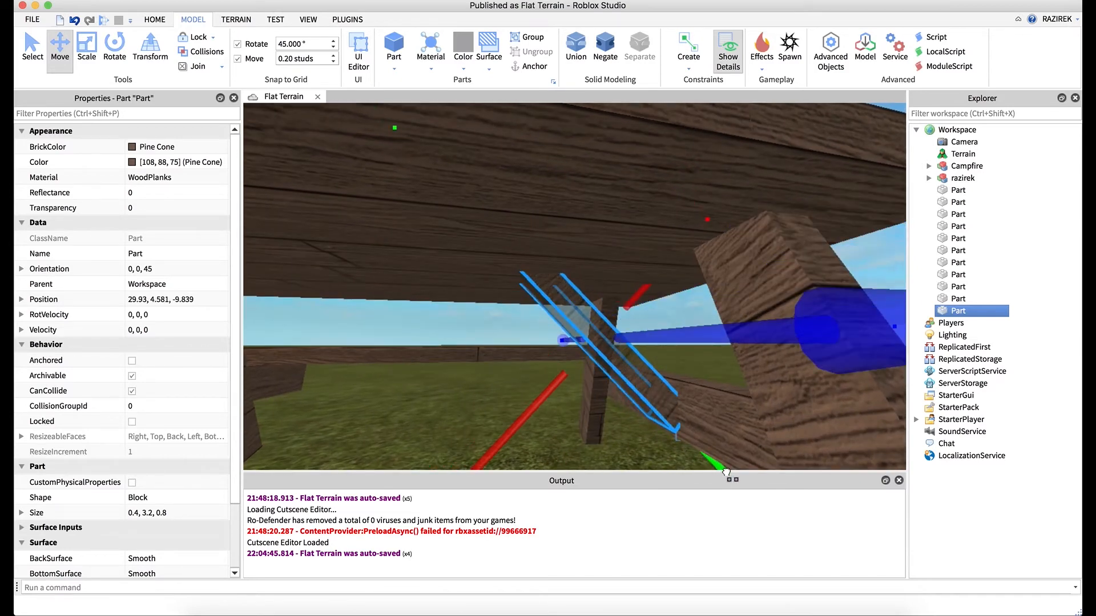
Try shifting the mirrored brace farther into the support beam, to 30.212, 4.581, -9.839, and move it back to 29.93, 4.581, -9.839.
{"action": "left_click_drag", "start_coordinate": [515, 438], "coordinate": [520, 437]}
{"action": "right_click_drag", "start_coordinate": [585, 426], "coordinate": [585, 423]}
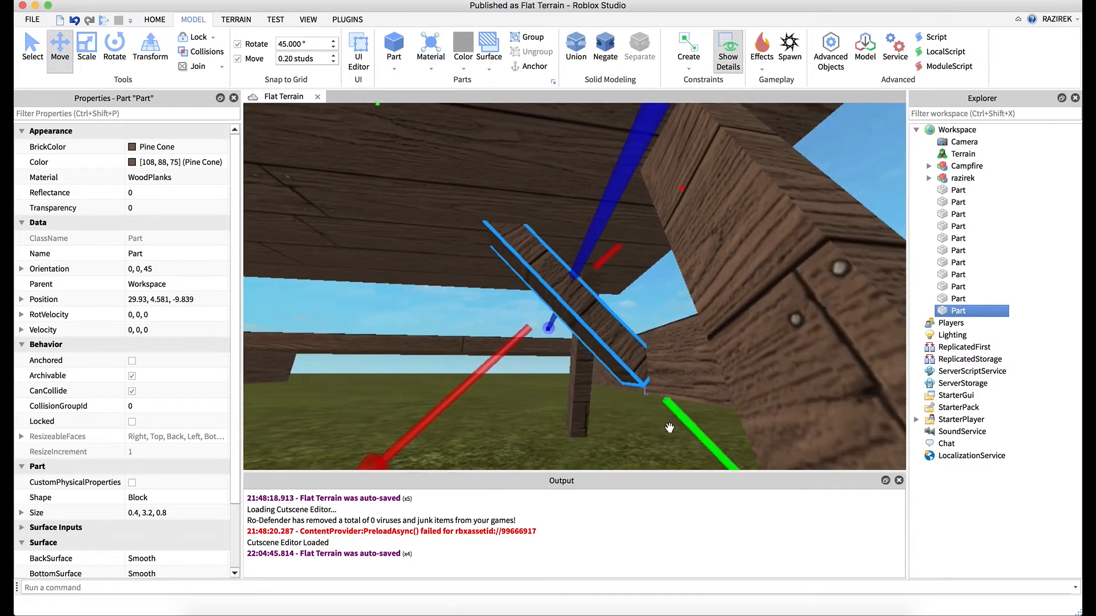
{"action": "left_click_drag", "start_coordinate": [681, 427], "coordinate": [688, 432]}
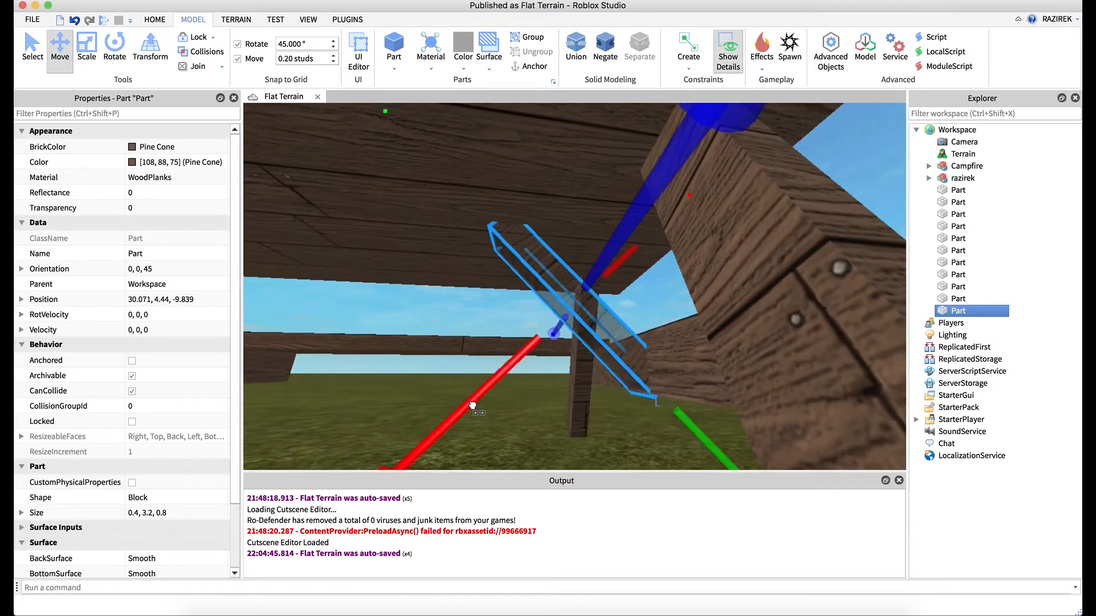
{"action": "left_click_drag", "start_coordinate": [473, 406], "coordinate": [476, 401]}
{"action": "right_click_drag", "start_coordinate": [574, 393], "coordinate": [575, 393]}
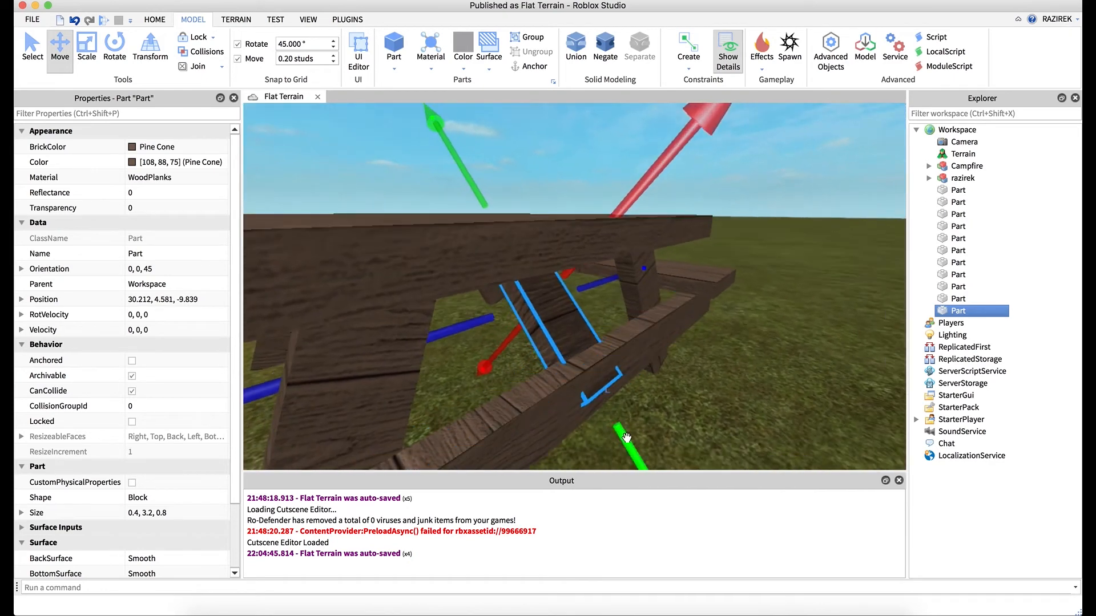
{"action": "left_click_drag", "start_coordinate": [623, 437], "coordinate": [618, 428]}
{"action": "right_click_drag", "start_coordinate": [636, 410], "coordinate": [637, 406]}
{"action": "left_click_drag", "start_coordinate": [527, 426], "coordinate": [519, 438]}
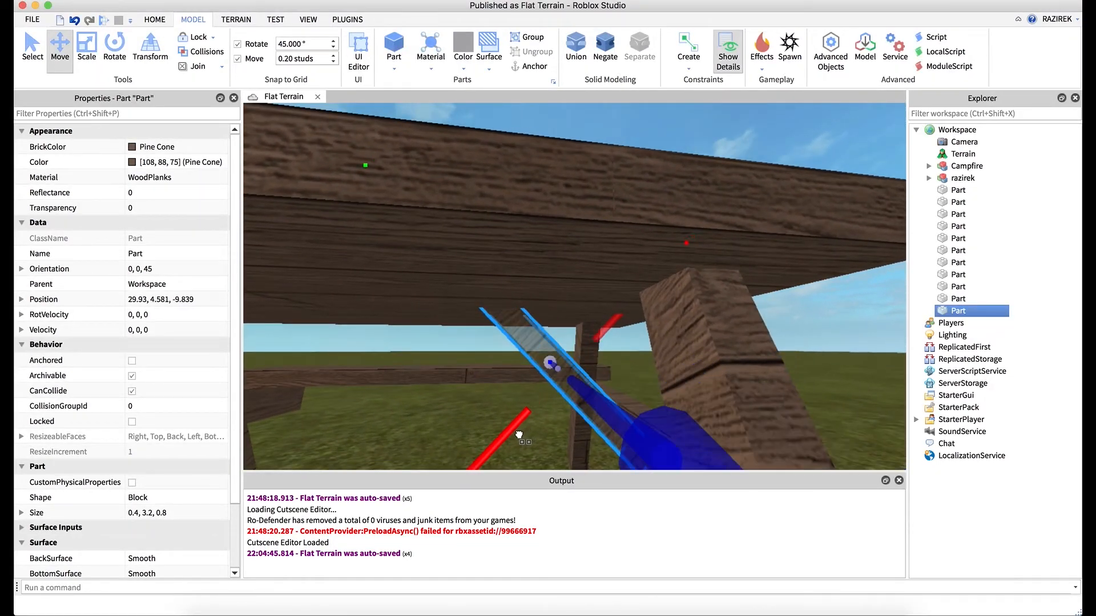
Extend the mirrored brace's lower end by 0.2 studs into the support beam, making it 3.4 studs long.
{"action": "right_click_drag", "start_coordinate": [584, 393], "coordinate": [584, 392]}
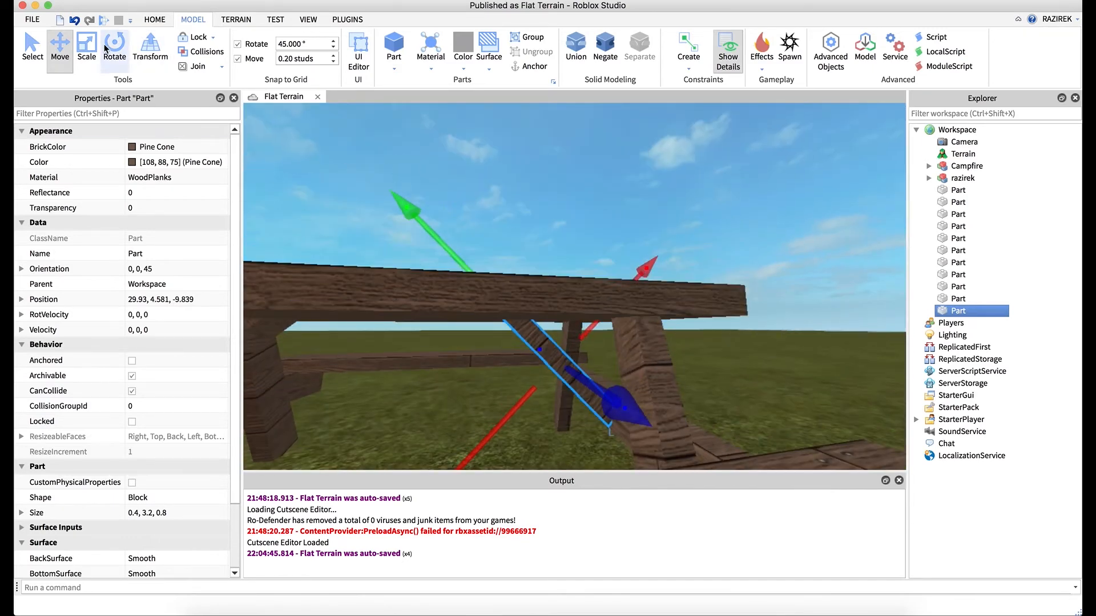
{"action": "left_click", "coordinate": [88, 52]}
{"action": "right_click_drag", "start_coordinate": [456, 273], "coordinate": [456, 273]}
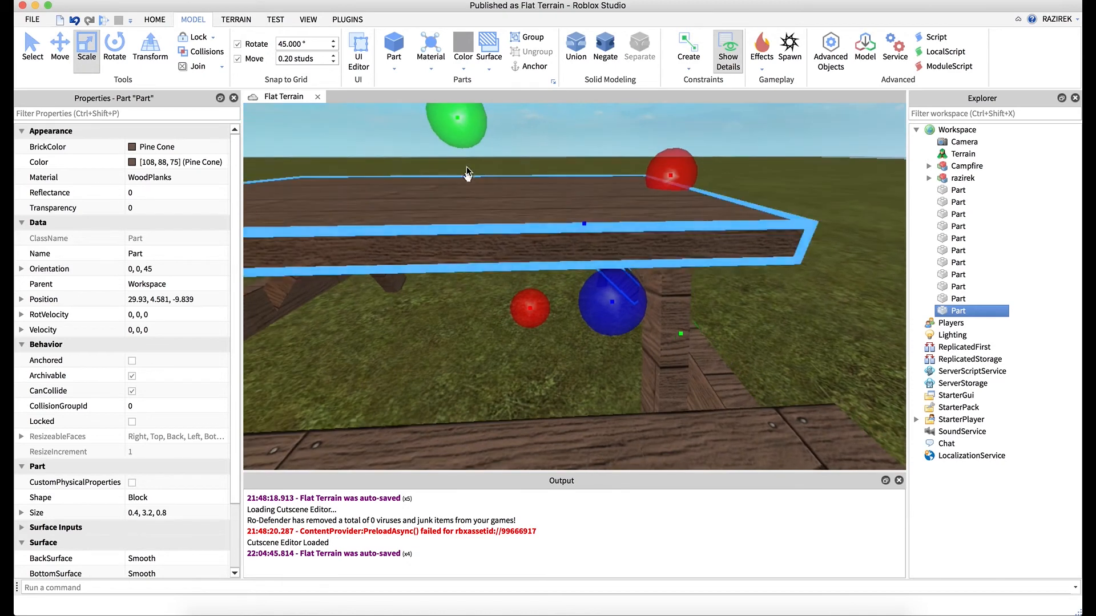
{"action": "left_click_drag", "start_coordinate": [456, 131], "coordinate": [462, 137]}
{"action": "right_click_drag", "start_coordinate": [549, 284], "coordinate": [549, 284]}
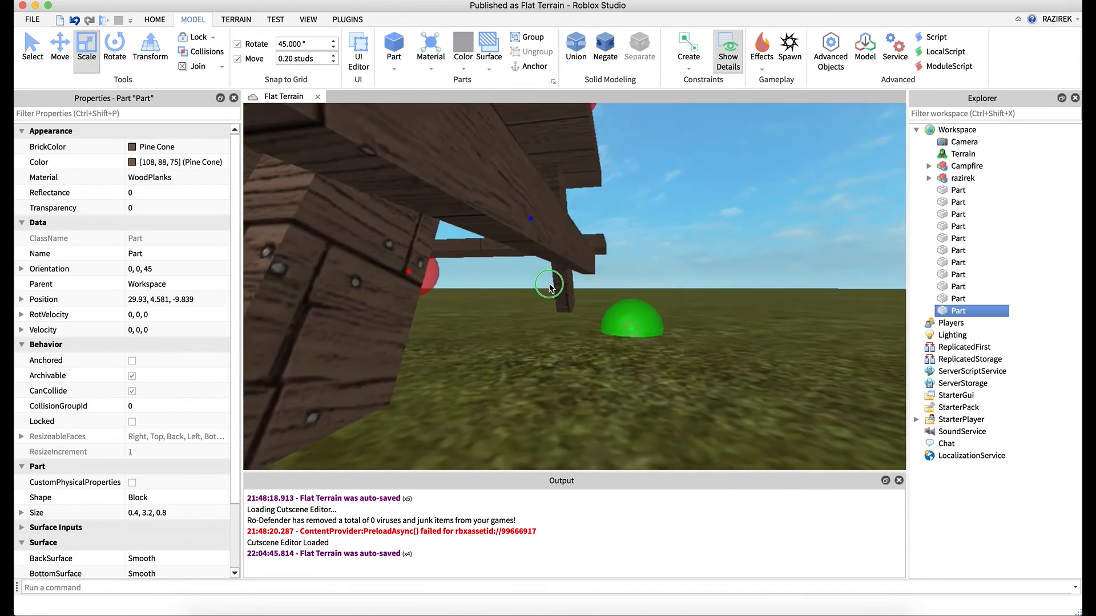
{"action": "left_click_drag", "start_coordinate": [627, 329], "coordinate": [638, 335]}
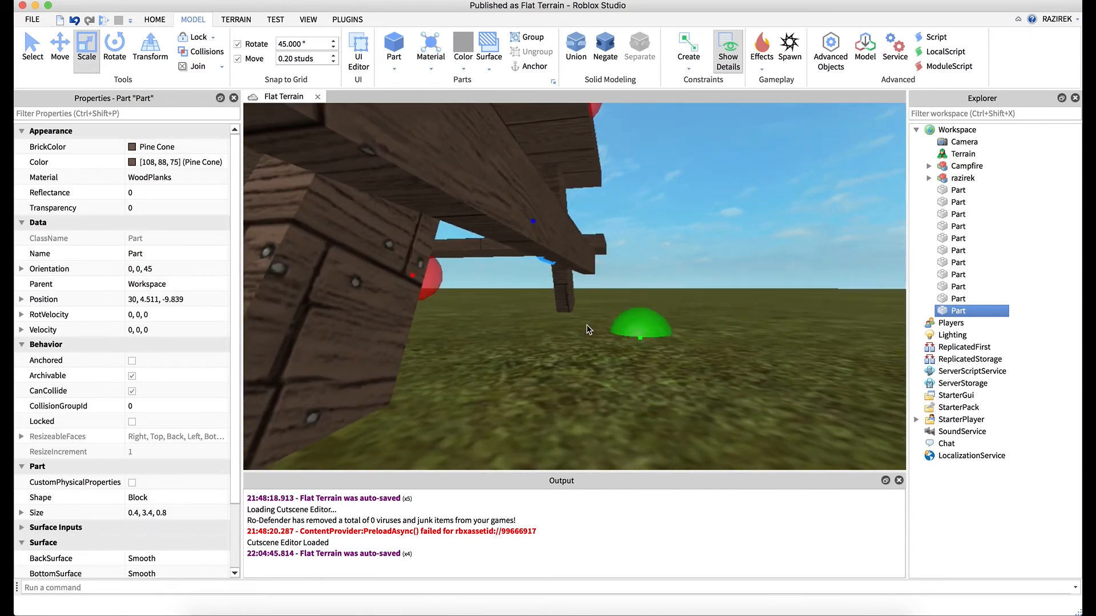
Deselect the brace and examine the assembled picnic table from several sides, including its position relative to the campfire.
{"action": "right_click_drag", "start_coordinate": [560, 324], "coordinate": [560, 322]}
{"action": "scroll", "coordinate": [562, 321], "scroll_direction": "down", "scroll_amount": 5}
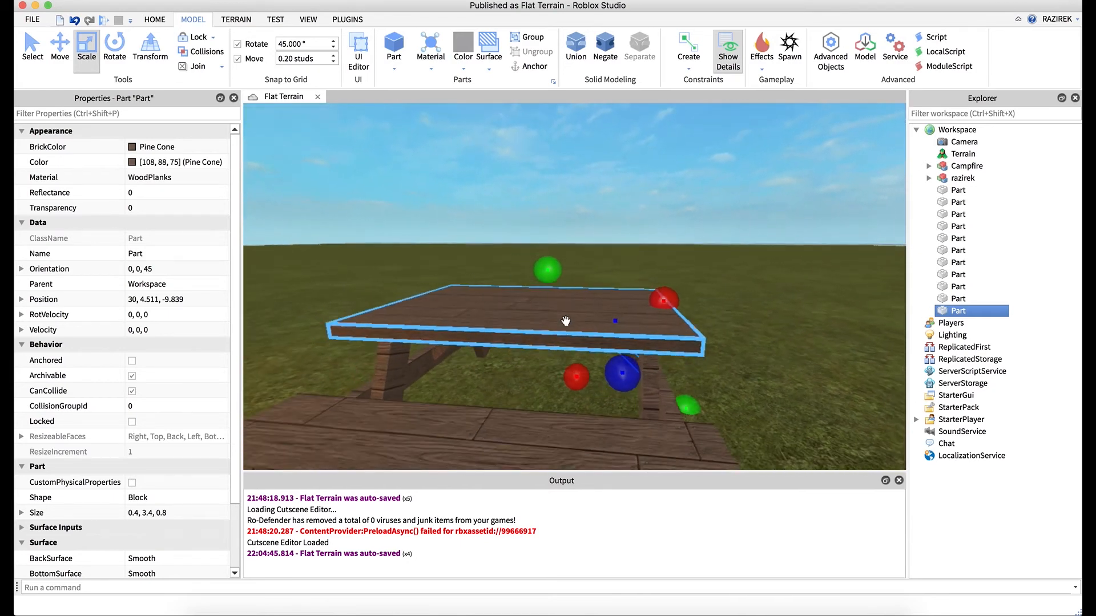
{"action": "left_click", "coordinate": [676, 228]}
{"action": "key", "text": "s"}
{"action": "right_click_drag", "start_coordinate": [635, 291], "coordinate": [635, 290]}
{"action": "key", "text": "q"}
{"action": "key", "text": "d"}
{"action": "key", "text": "a"}
{"action": "key", "text": "d"}
{"action": "key", "text": "s"}
{"action": "key", "text": "a"}
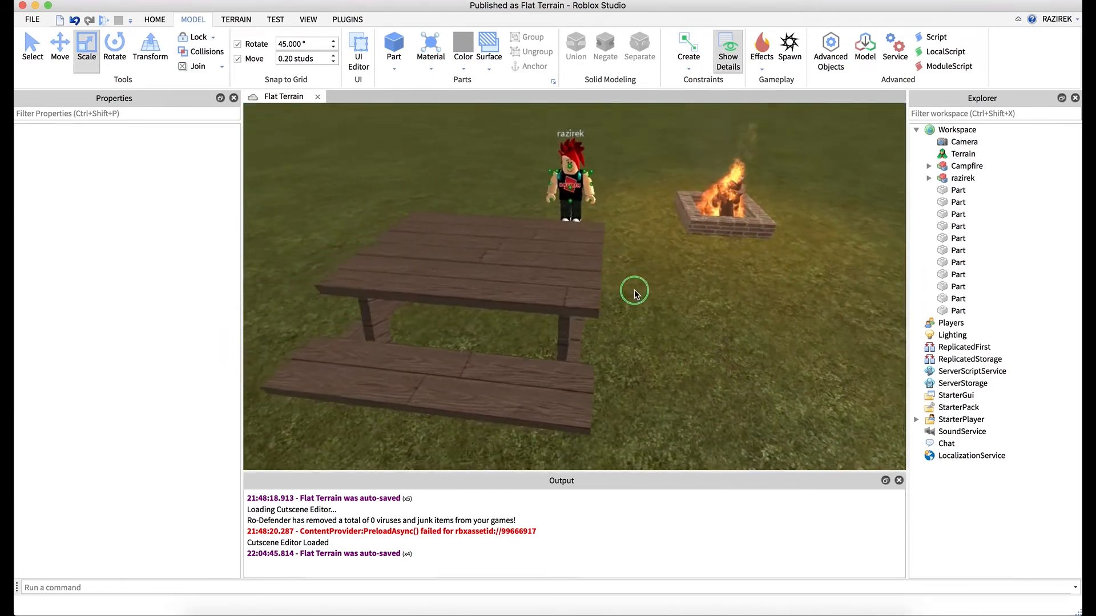
Group all of the picnic table's loose parts into one model and expand it to list its parts.
{"action": "left_click", "coordinate": [965, 190]}
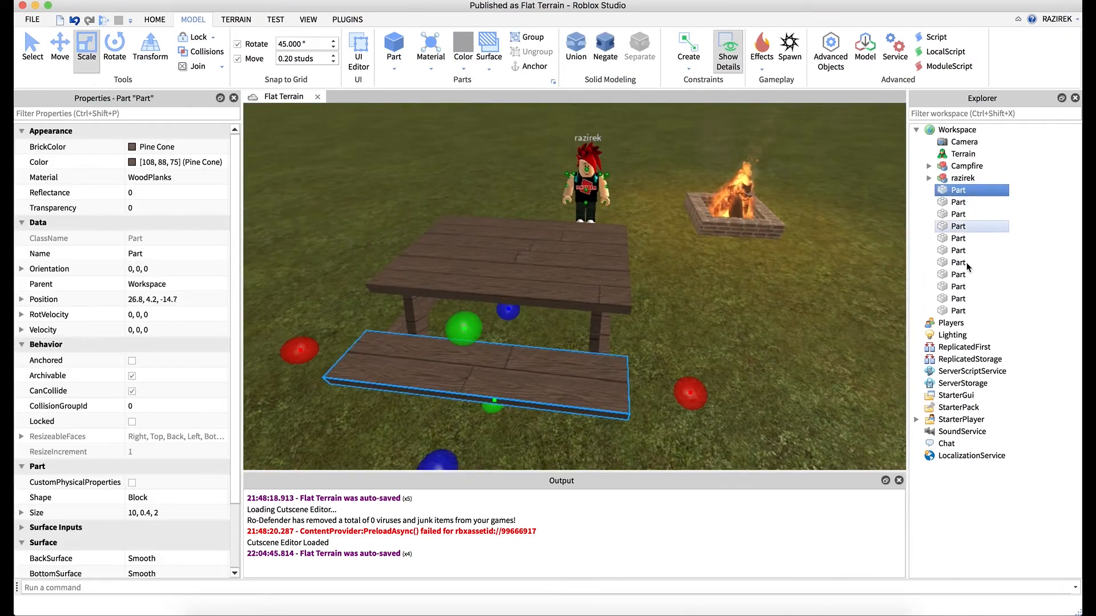
{"action": "left_click", "coordinate": [967, 310], "text": "shift"}
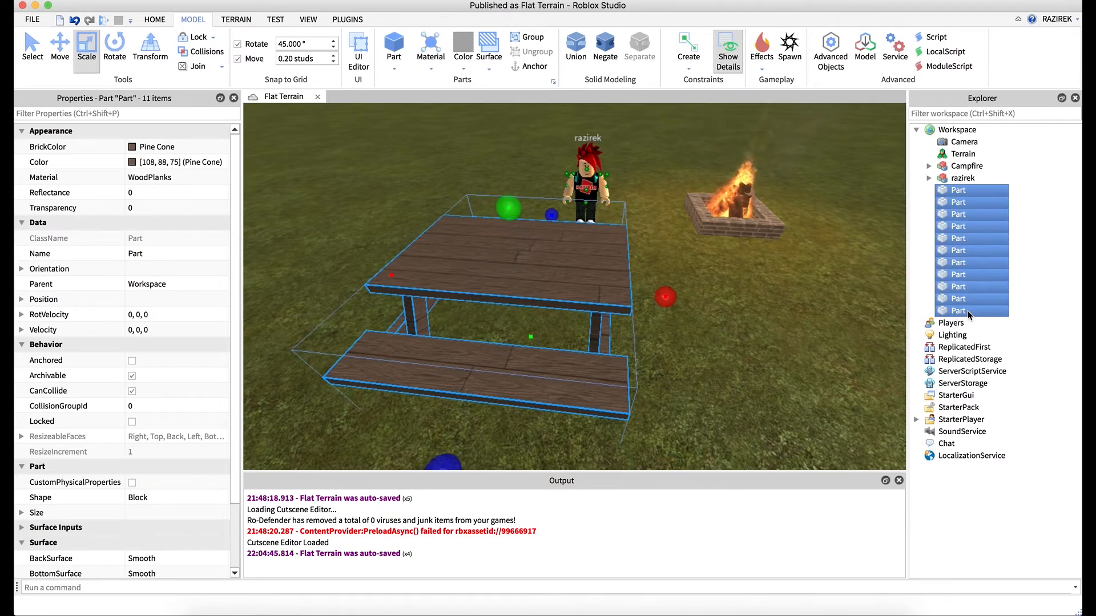
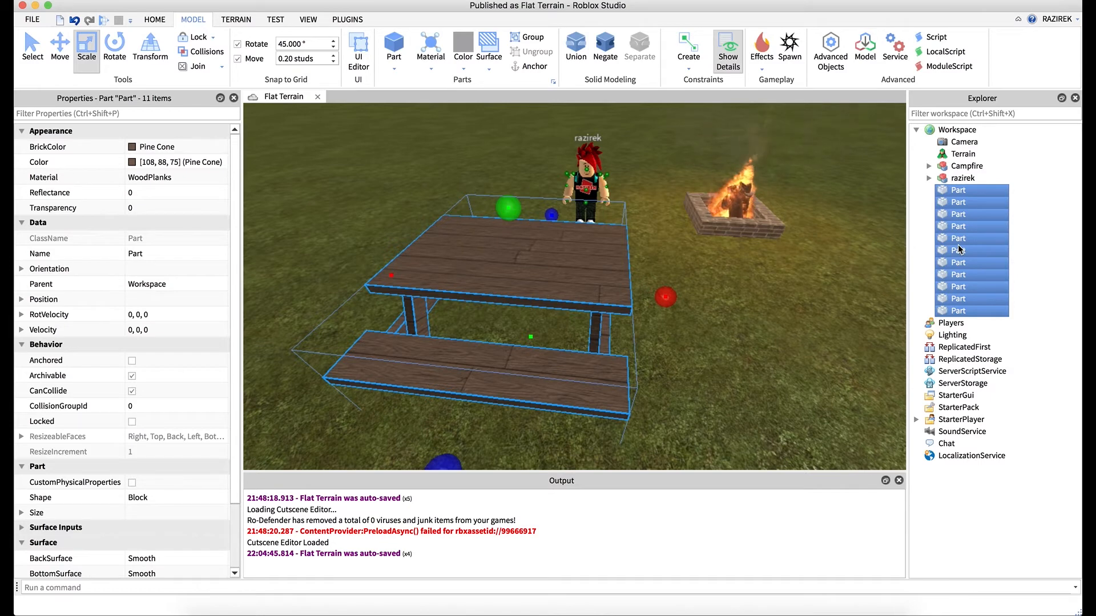
{"action": "key", "text": "super+g"}
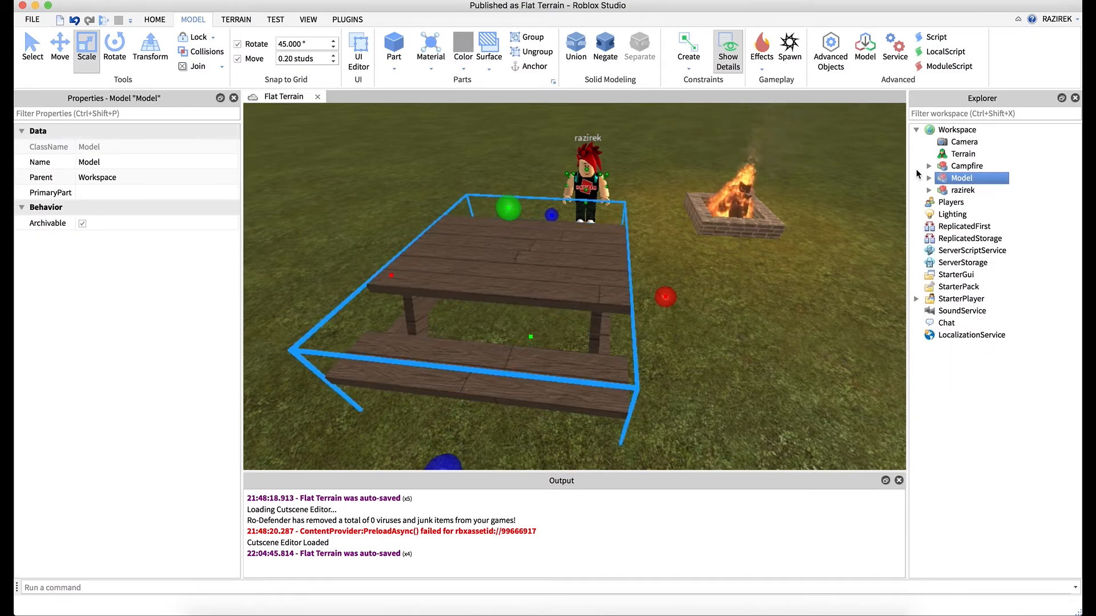
{"action": "left_click", "coordinate": [714, 344]}
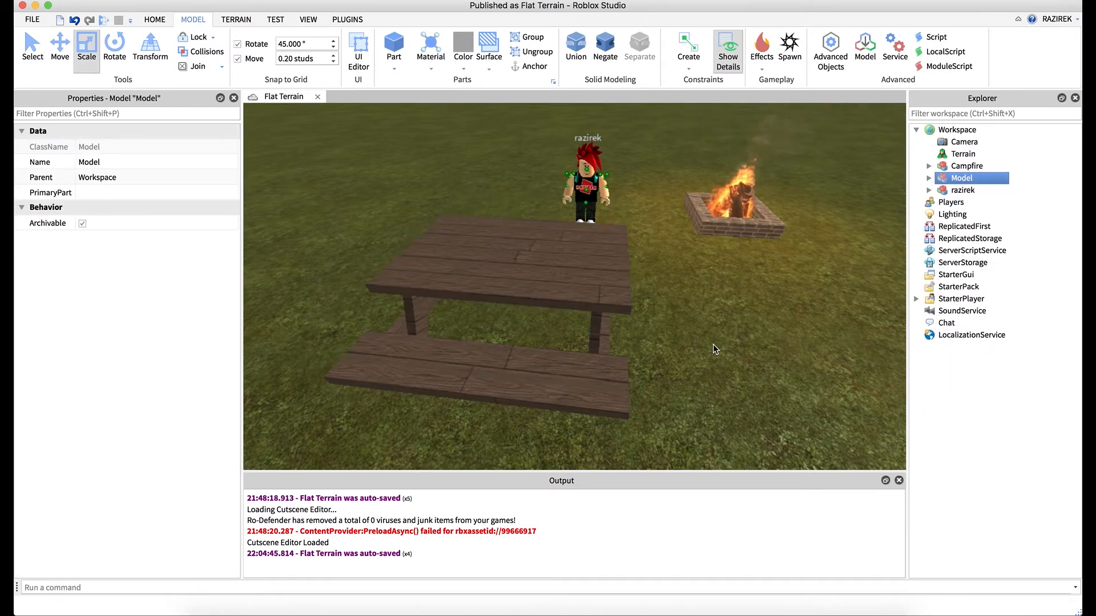
{"action": "left_click", "coordinate": [928, 178]}
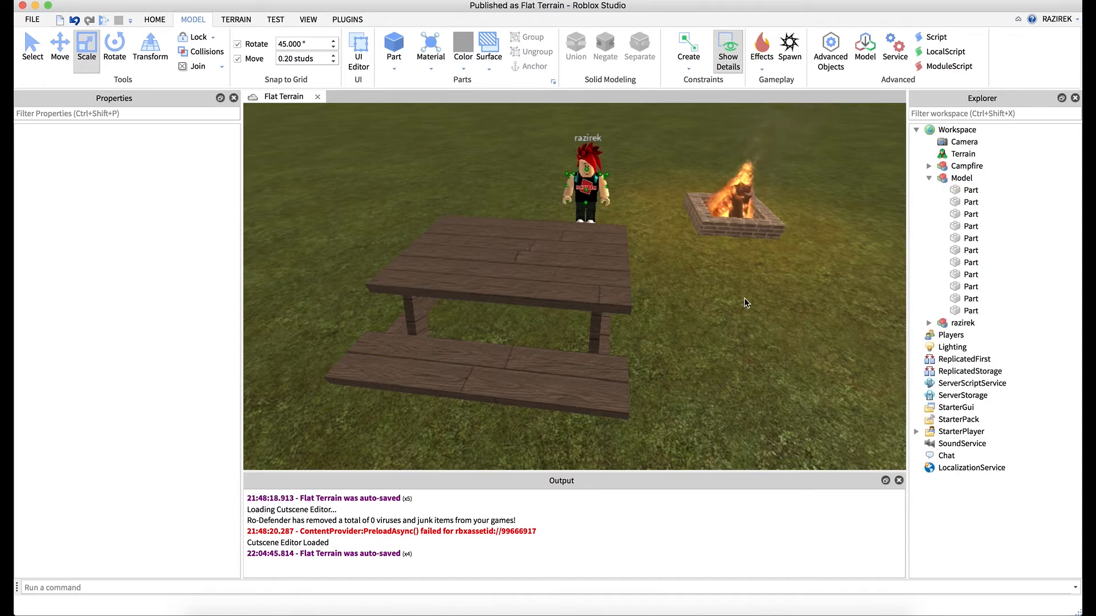
{"action": "right_click_drag", "start_coordinate": [765, 295], "coordinate": [766, 296]}
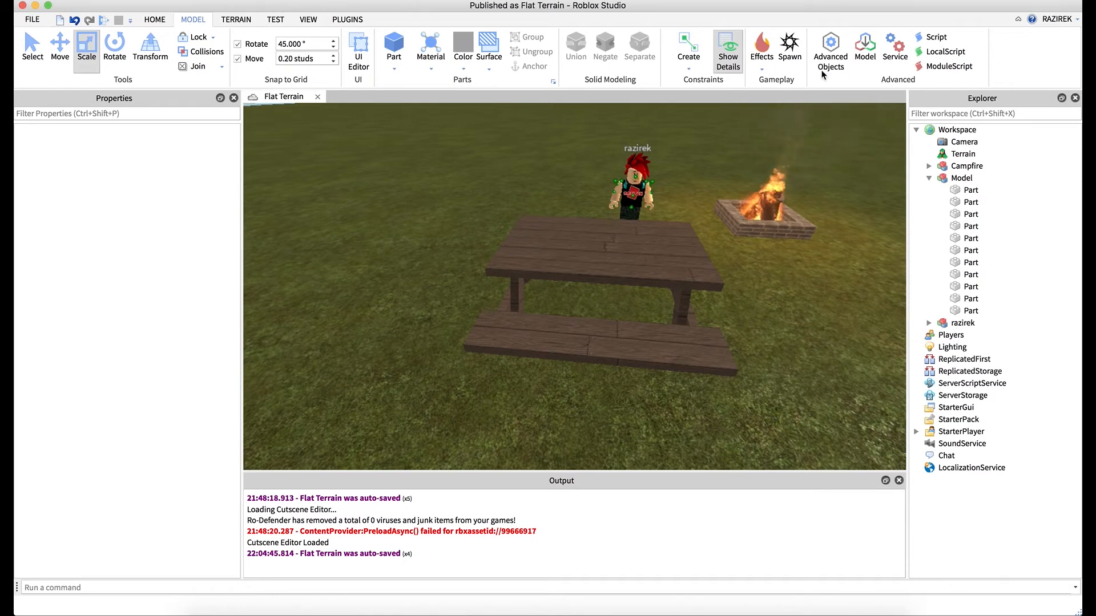
{"action": "left_click", "coordinate": [736, 70]}
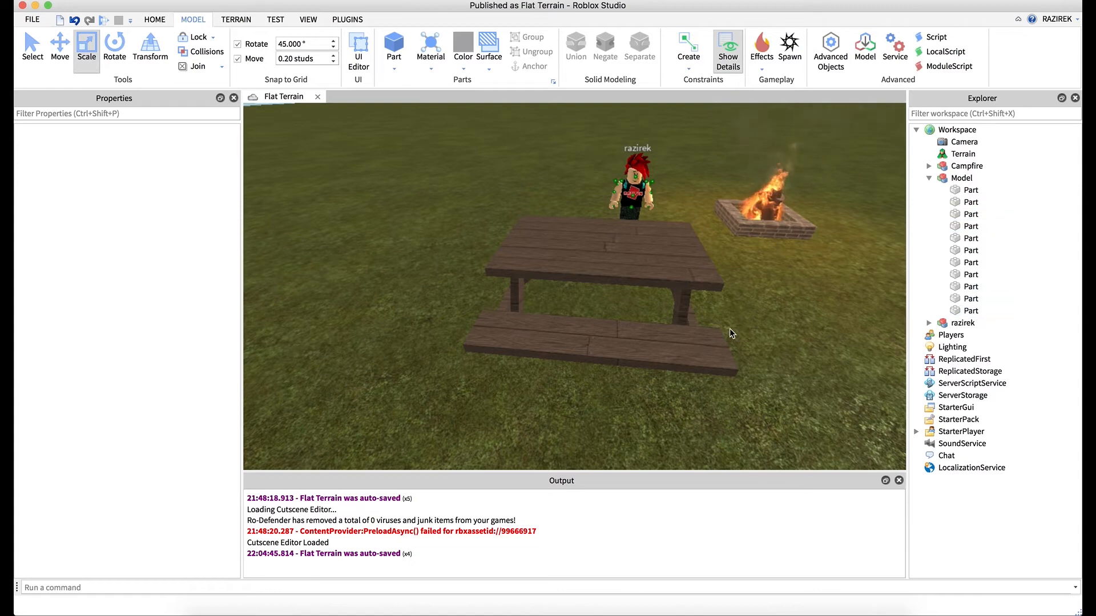
Find the bench plank on the side away from the character within the table model and rename it Seat.
{"action": "left_click", "coordinate": [599, 344]}
{"action": "left_click", "coordinate": [971, 190]}
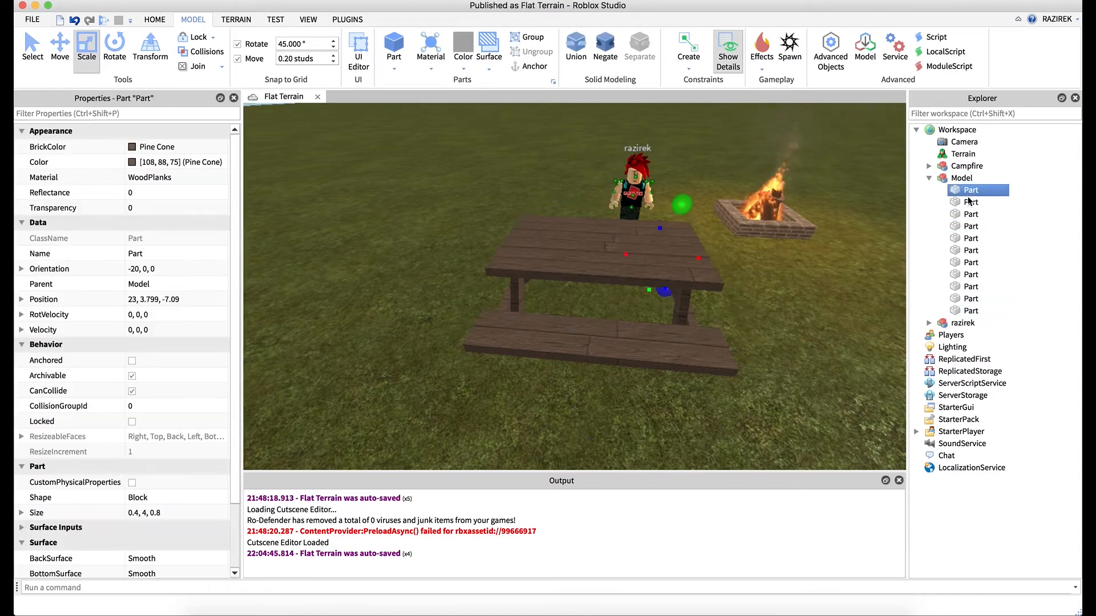
{"action": "left_click", "coordinate": [968, 313]}
{"action": "left_click", "coordinate": [967, 300]}
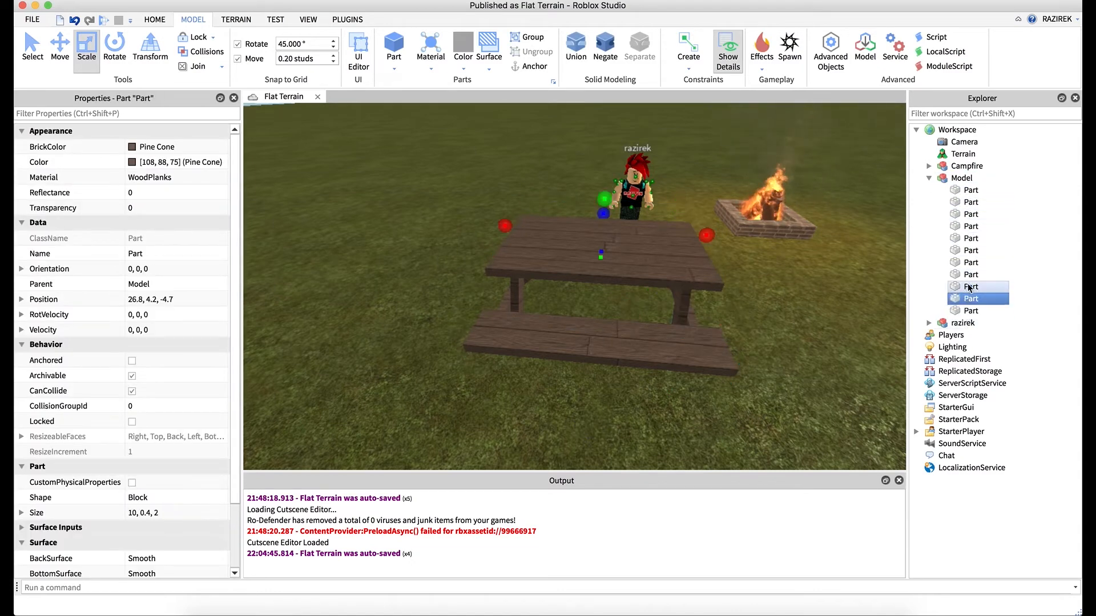
{"action": "left_click", "coordinate": [971, 287]}
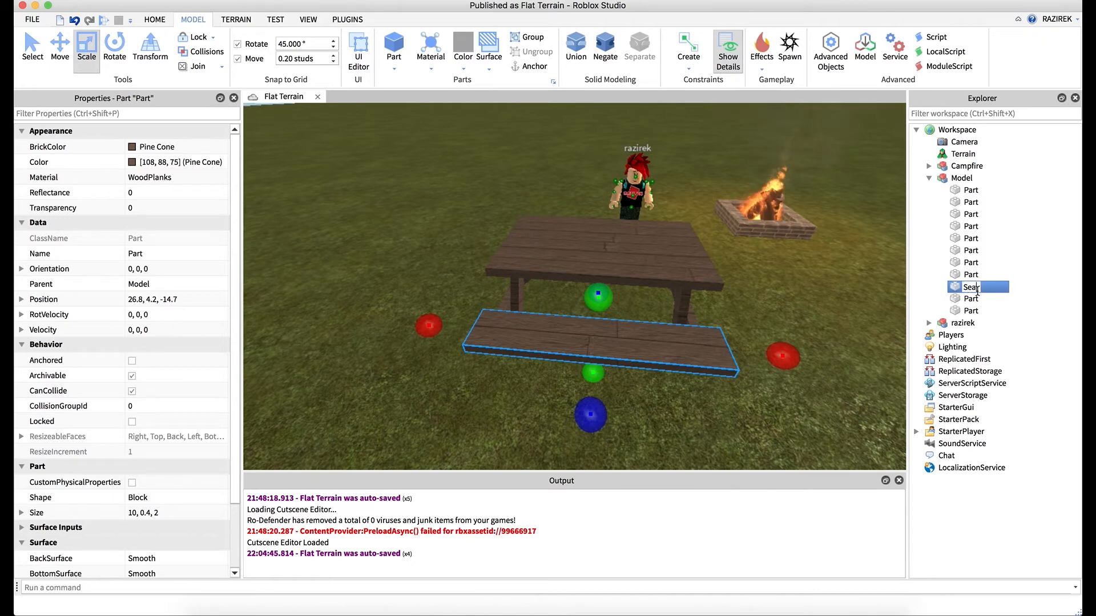
Go through the model's remaining parts to find the opposite bench plank, and rename it Seat.
{"action": "right_click_drag", "start_coordinate": [836, 288], "coordinate": [914, 279]}
{"action": "left_click", "coordinate": [965, 274]}
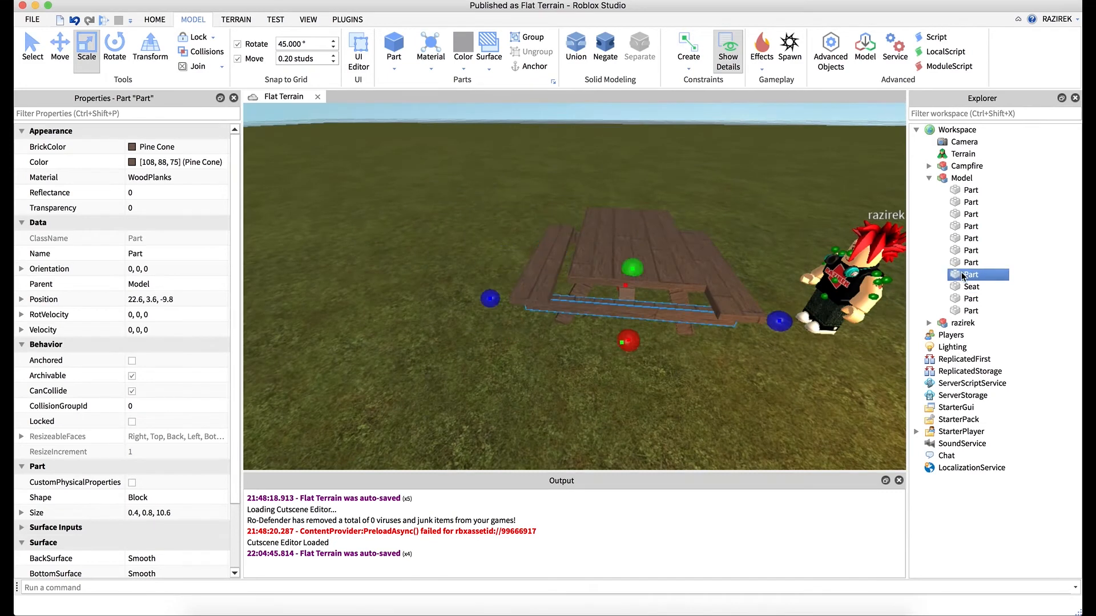
{"action": "left_click", "coordinate": [967, 262]}
{"action": "left_click", "coordinate": [968, 250]}
{"action": "left_click", "coordinate": [969, 238]}
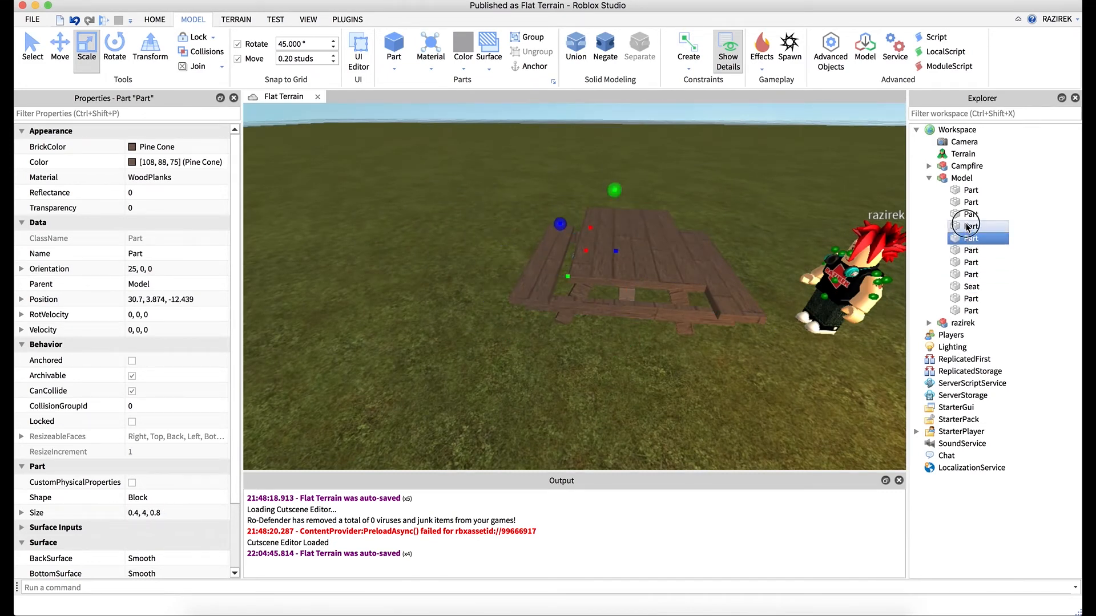
{"action": "left_click", "coordinate": [969, 227]}
{"action": "left_click", "coordinate": [969, 214]}
{"action": "left_click", "coordinate": [970, 203]}
{"action": "left_click", "coordinate": [969, 191]}
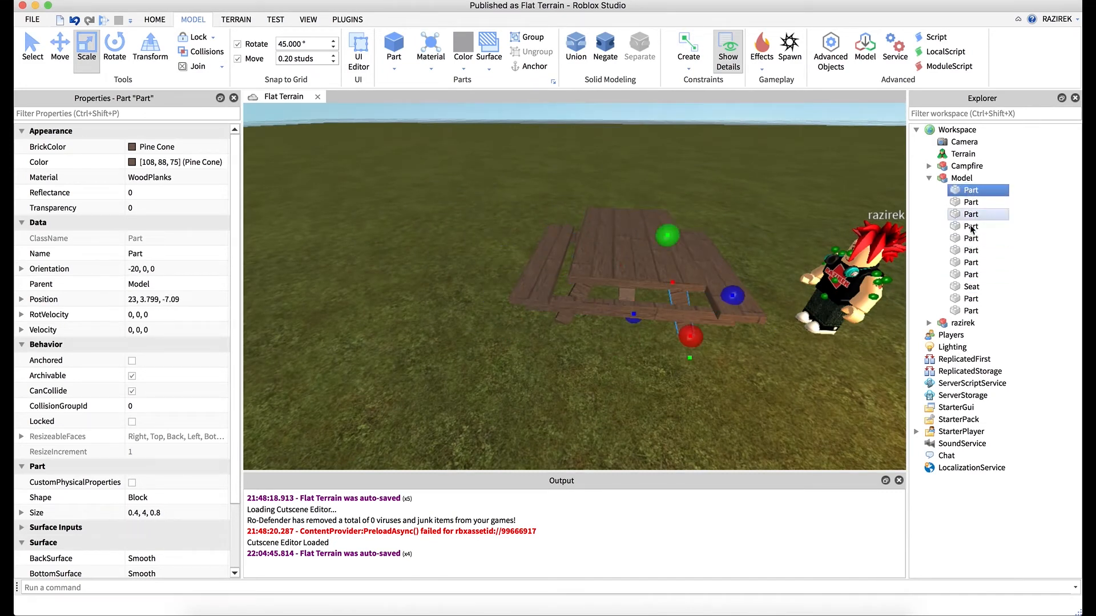
{"action": "left_click", "coordinate": [978, 323]}
{"action": "left_click", "coordinate": [977, 311]}
{"action": "left_click", "coordinate": [976, 299]}
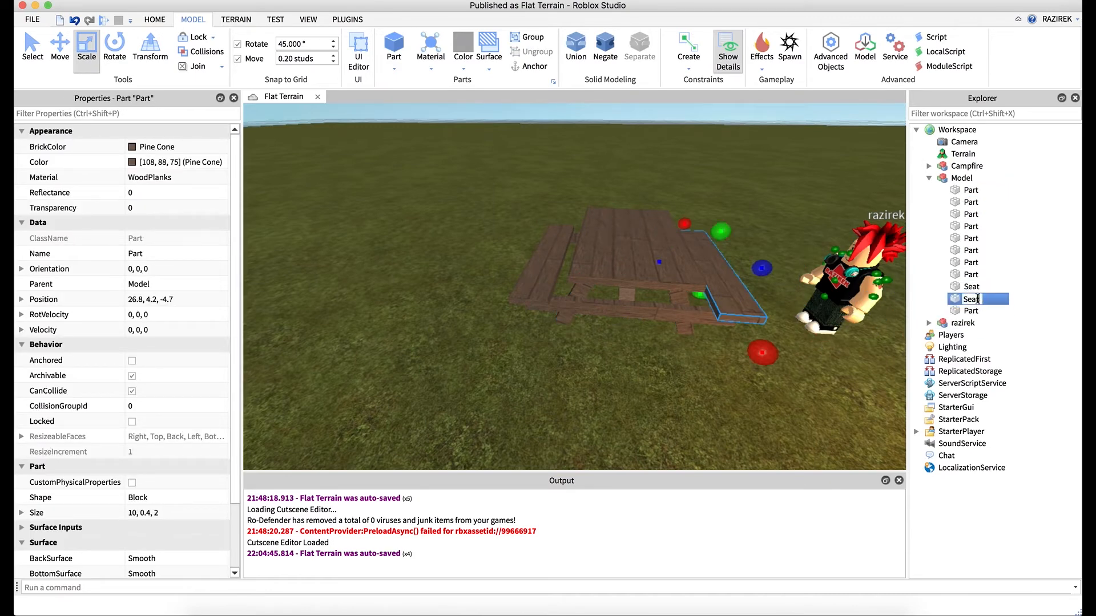
{"action": "left_click", "coordinate": [1030, 301]}
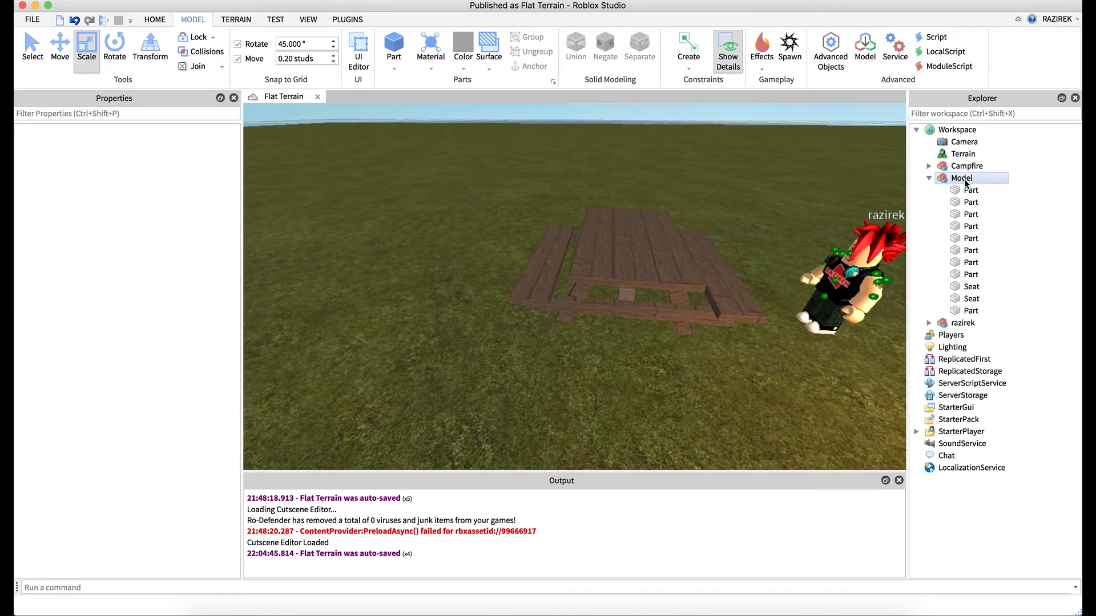
Compare the object types insertable into the Seat bench plank with those insertable into the table model.
{"action": "right_click", "coordinate": [975, 293]}
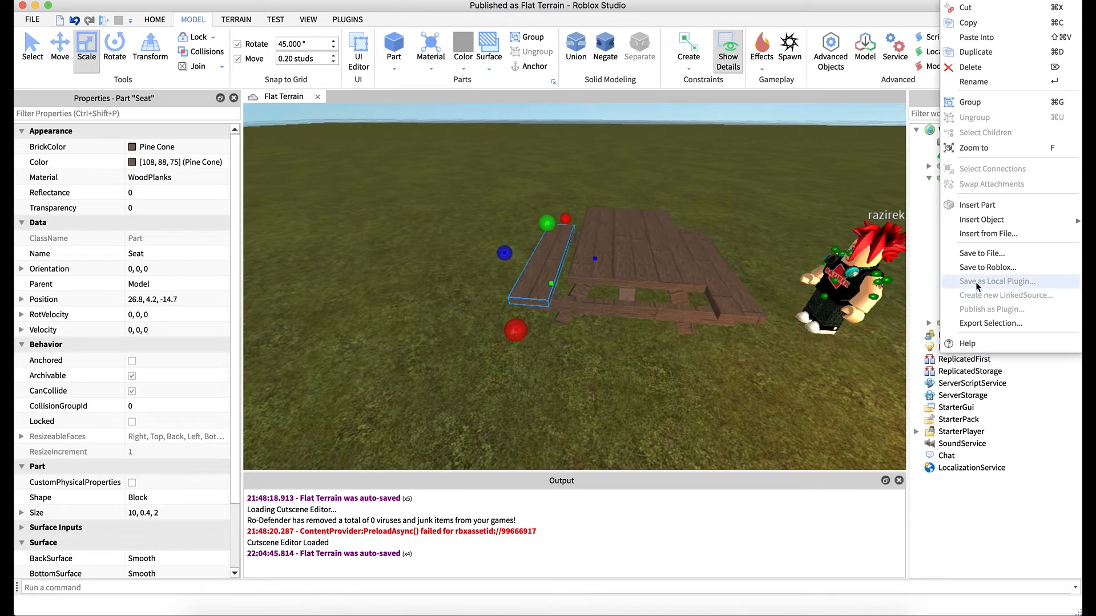
{"action": "mouse_move", "coordinate": [983, 226]}
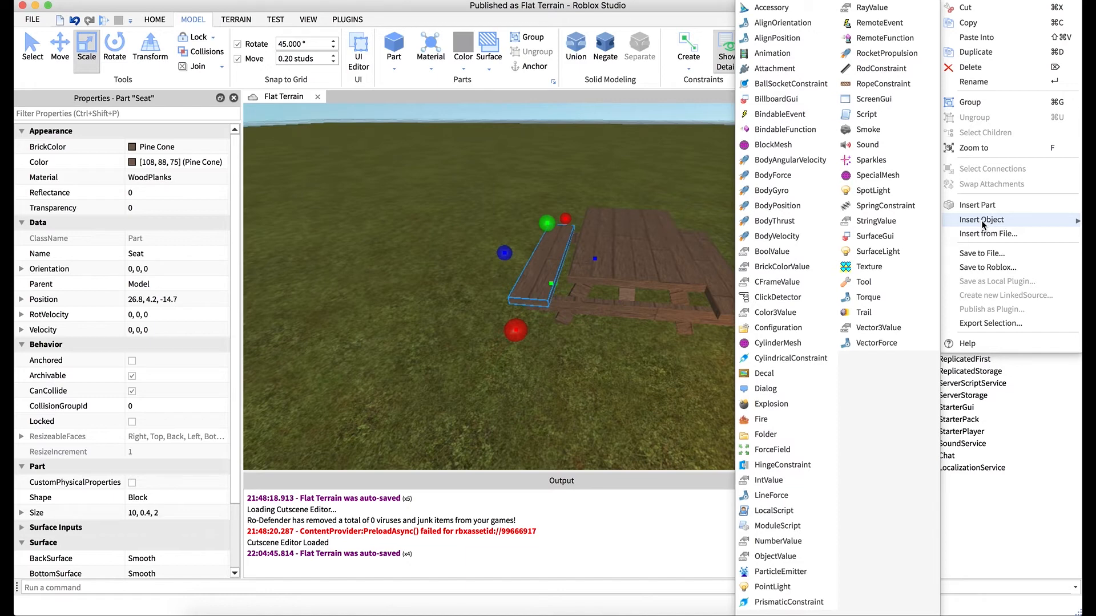
{"action": "left_click", "coordinate": [1003, 512]}
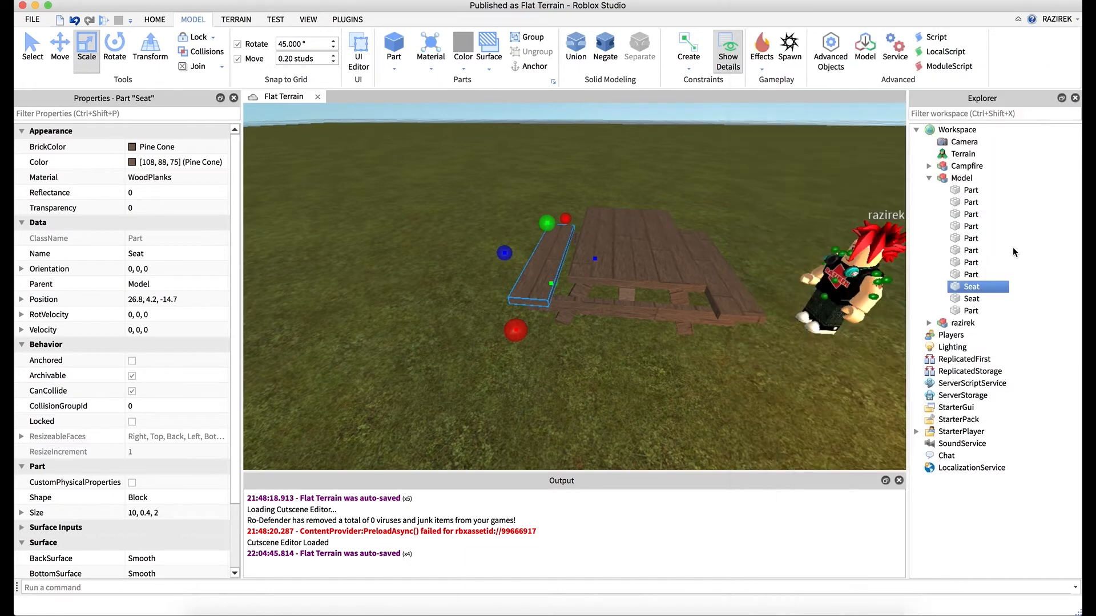
{"action": "right_click", "coordinate": [966, 180]}
{"action": "mouse_move", "coordinate": [1005, 407]}
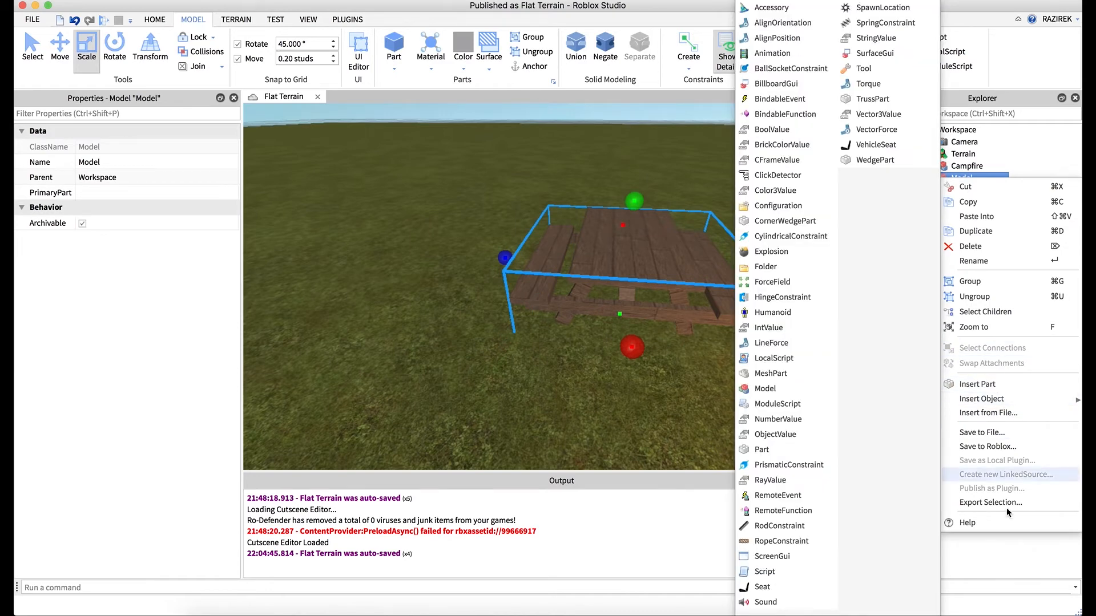
{"action": "left_click", "coordinate": [1001, 560]}
{"action": "right_click", "coordinate": [988, 286]}
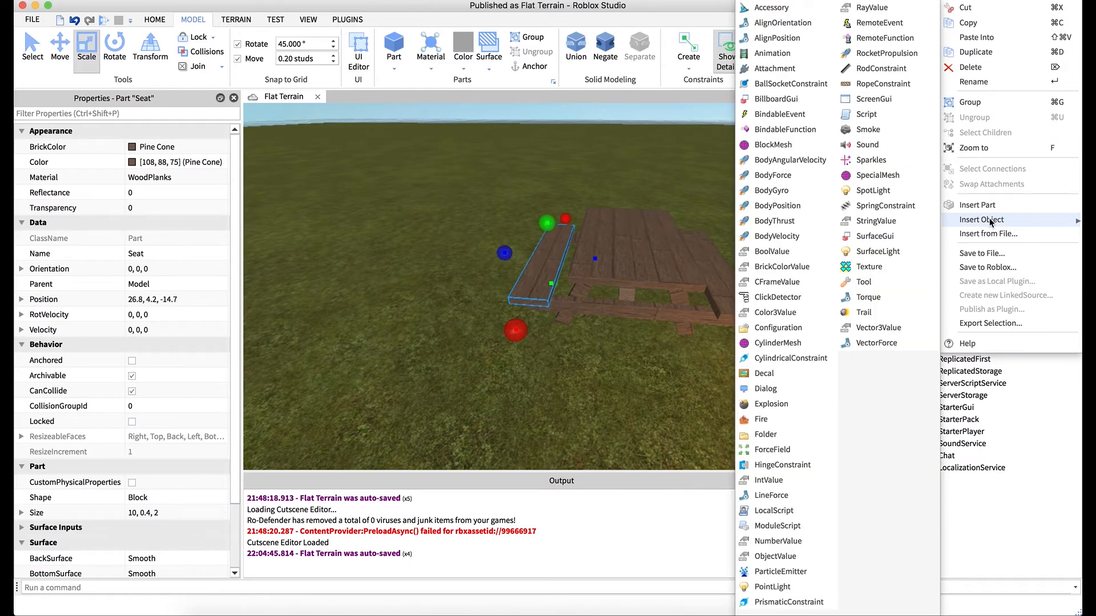
{"action": "left_click", "coordinate": [1012, 547]}
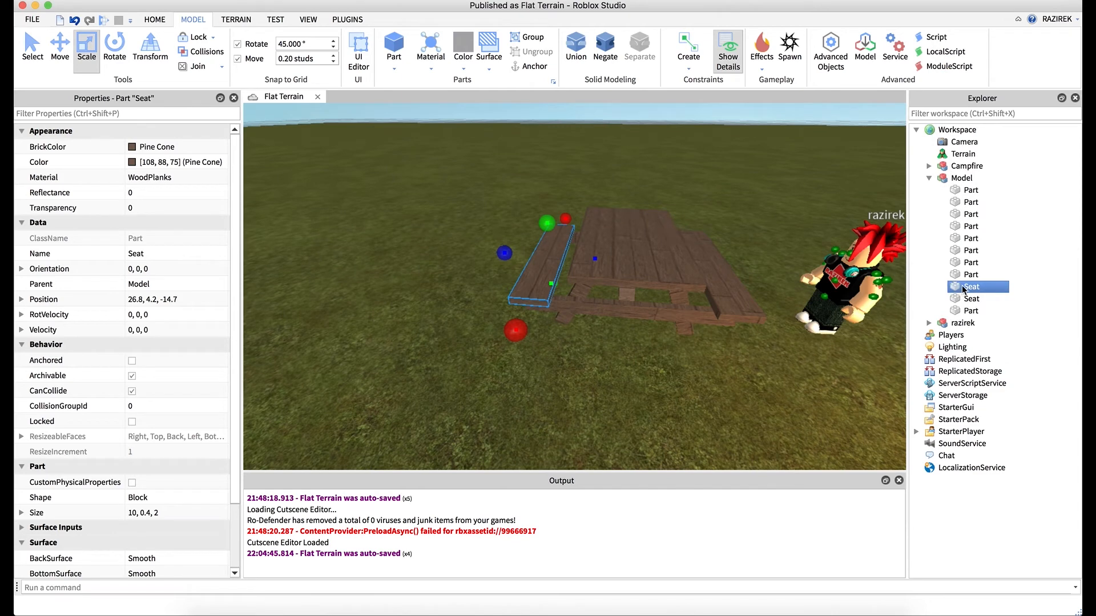
{"action": "right_click", "coordinate": [967, 181]}
{"action": "left_click", "coordinate": [936, 568]}
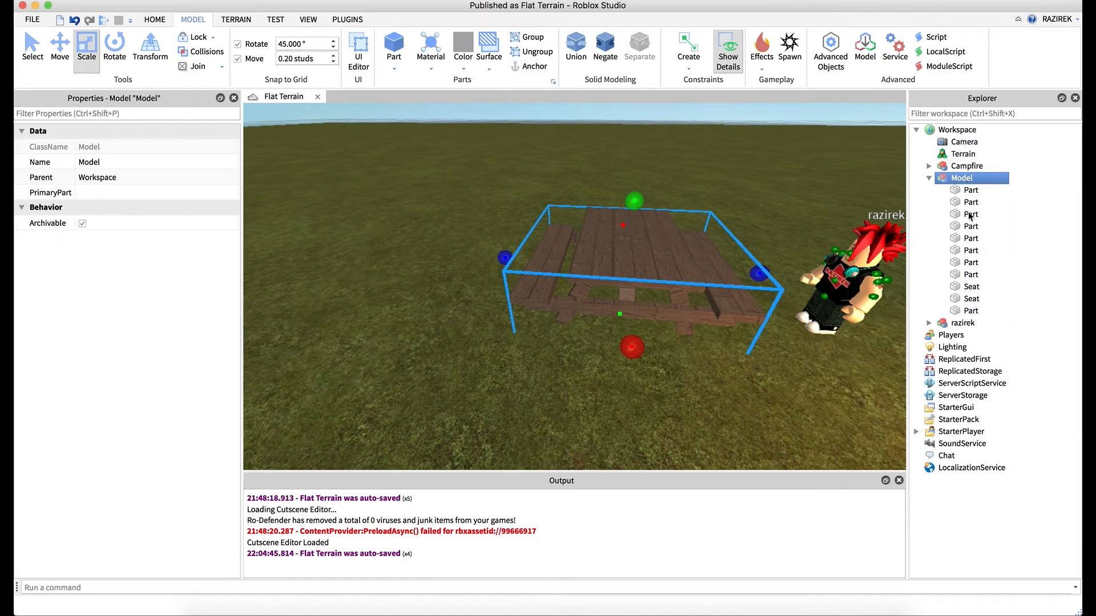
Insert a Seat object into the picnic table model.
{"action": "right_click", "coordinate": [965, 181]}
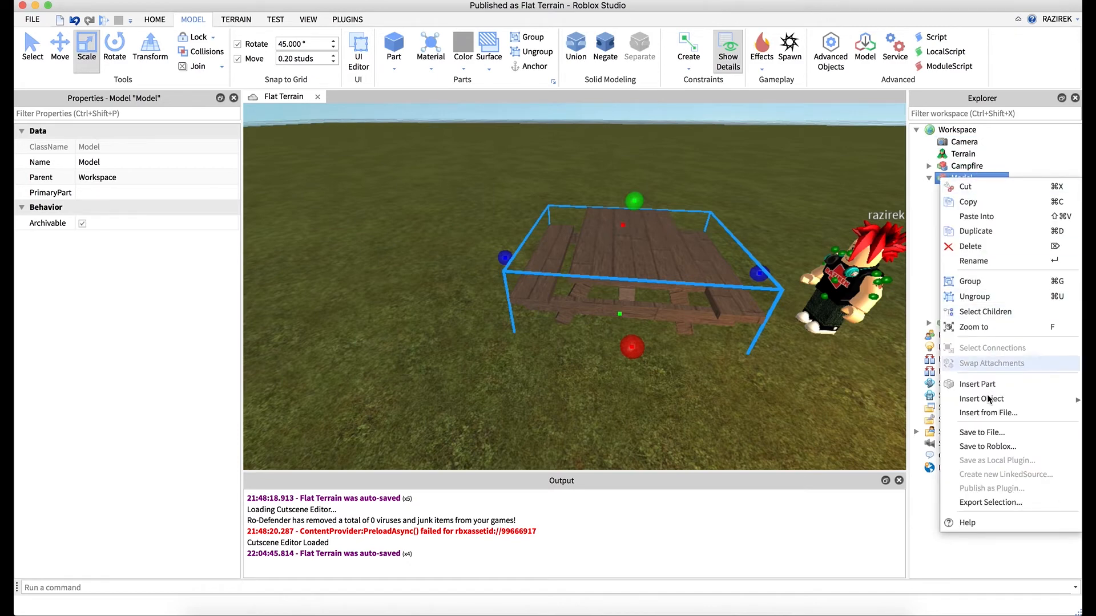
{"action": "mouse_move", "coordinate": [990, 402]}
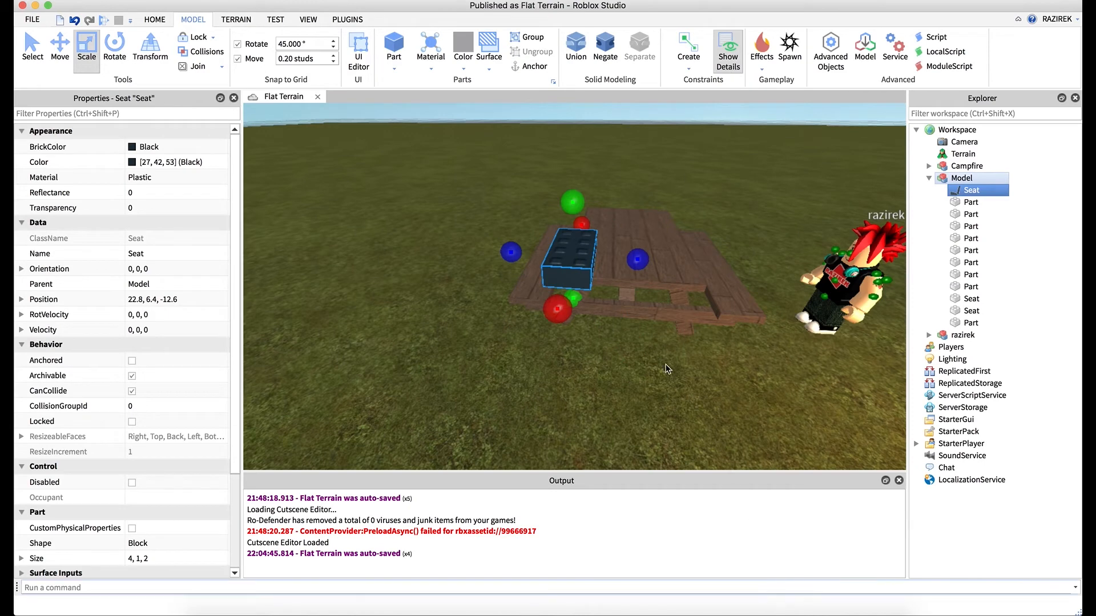
{"action": "key", "text": "a"}
{"action": "right_click_drag", "start_coordinate": [657, 342], "coordinate": [657, 341]}
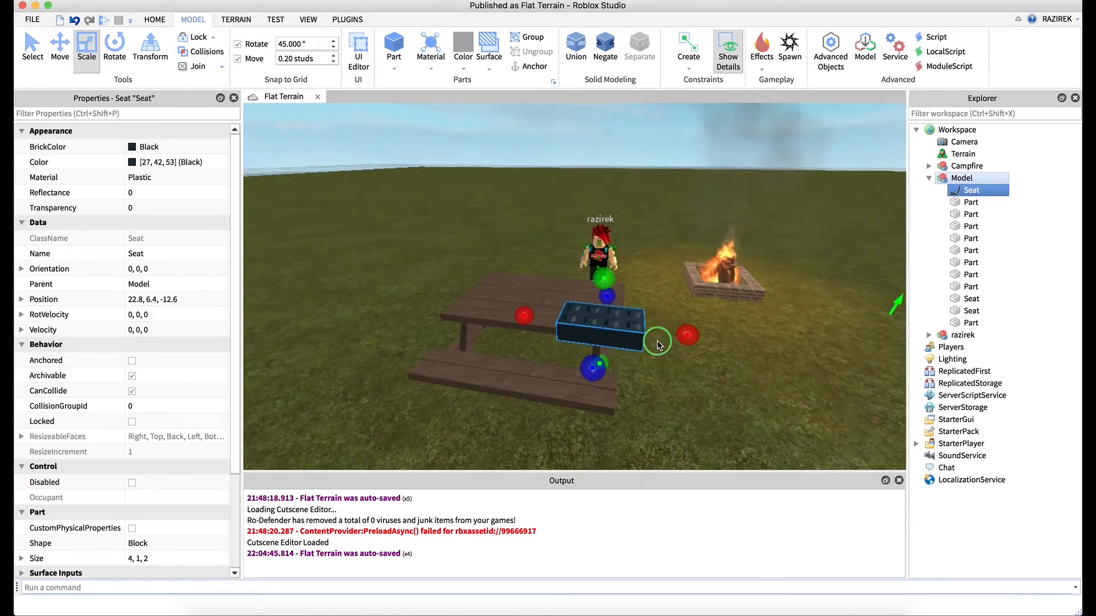
Move the black seat block onto the bench plank away from the character, at 25.2, 4.8, -14.6.
{"action": "left_click", "coordinate": [60, 51]}
{"action": "right_click_drag", "start_coordinate": [578, 287], "coordinate": [579, 288]}
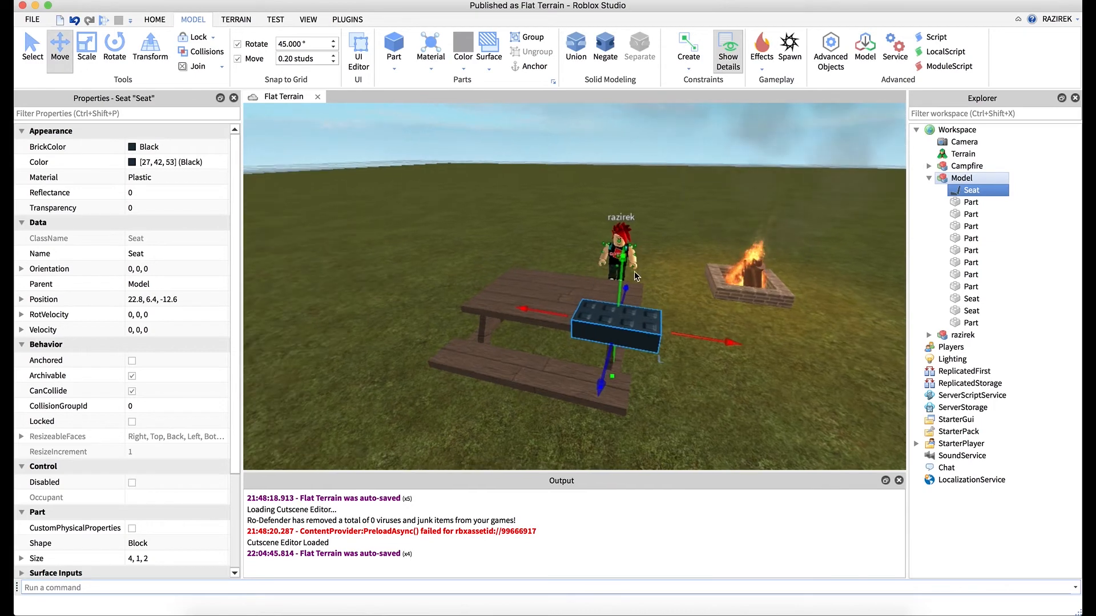
{"action": "left_click_drag", "start_coordinate": [627, 286], "coordinate": [616, 303]}
{"action": "key", "text": "d"}
{"action": "right_click_drag", "start_coordinate": [698, 308], "coordinate": [698, 308]}
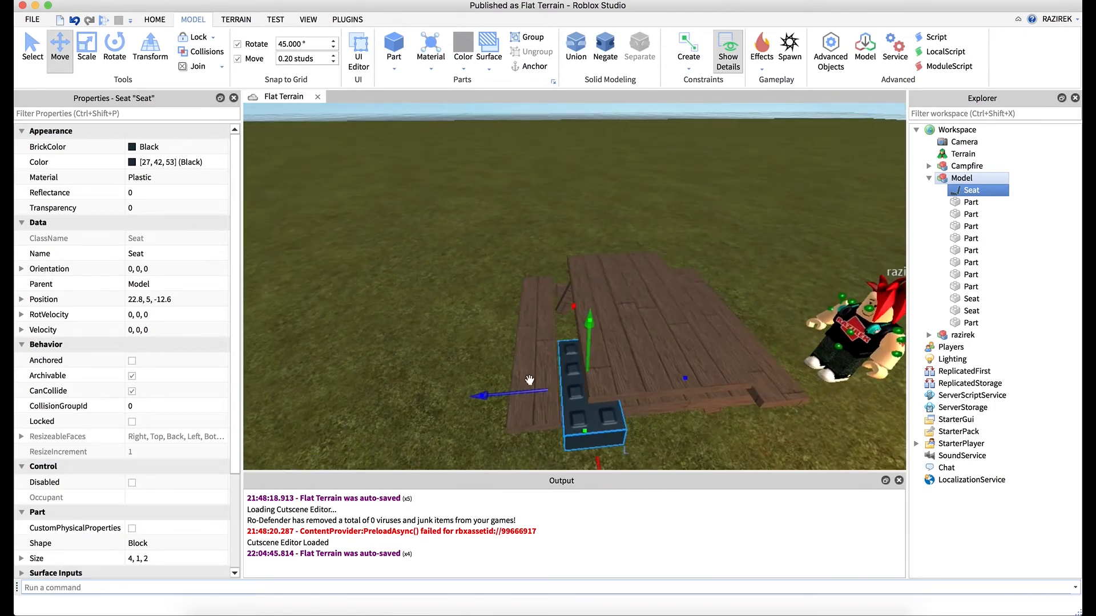
{"action": "left_click_drag", "start_coordinate": [503, 396], "coordinate": [435, 400]}
{"action": "right_click_drag", "start_coordinate": [550, 398], "coordinate": [549, 398]}
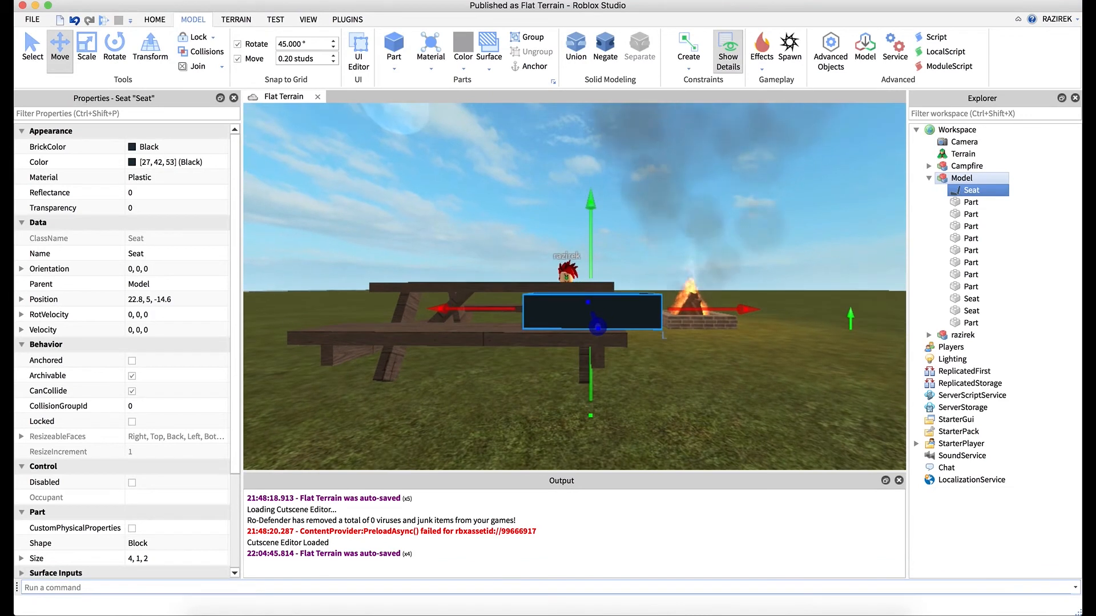
{"action": "left_click_drag", "start_coordinate": [592, 238], "coordinate": [594, 243]}
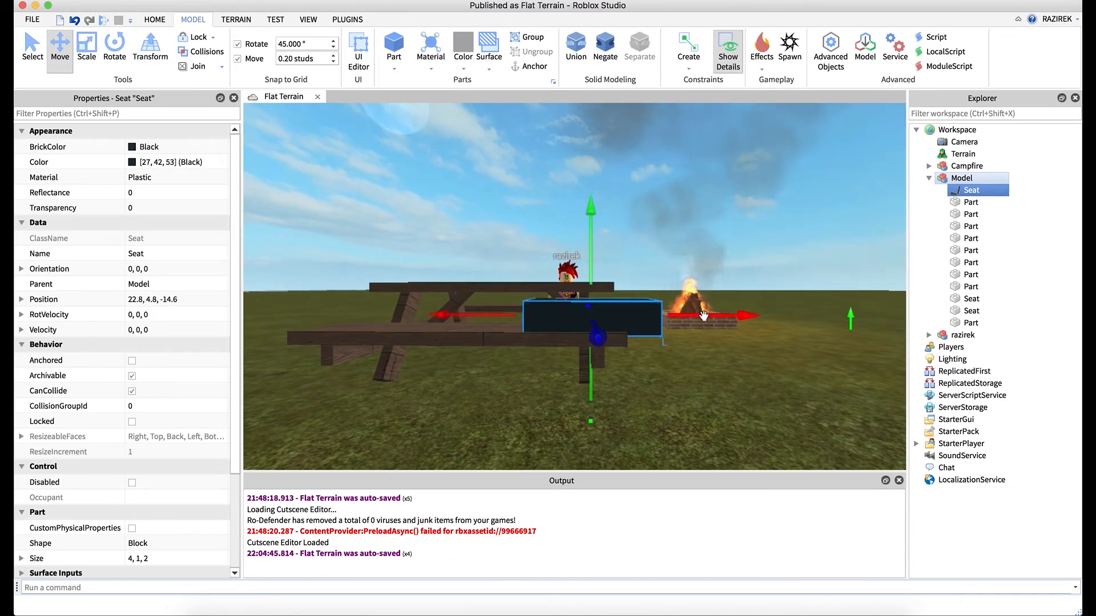
{"action": "left_click_drag", "start_coordinate": [705, 314], "coordinate": [620, 315]}
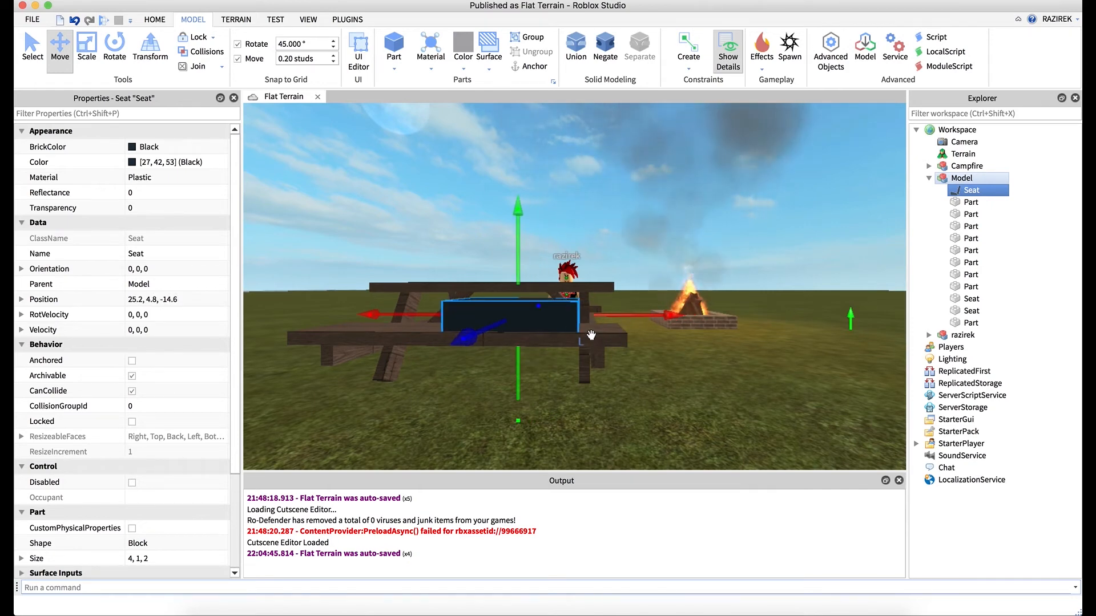
Shorten the black seat block to 3 studs long, using a 1-stud move snap.
{"action": "right_click_drag", "start_coordinate": [573, 404], "coordinate": [573, 406]}
{"action": "key", "text": "a"}
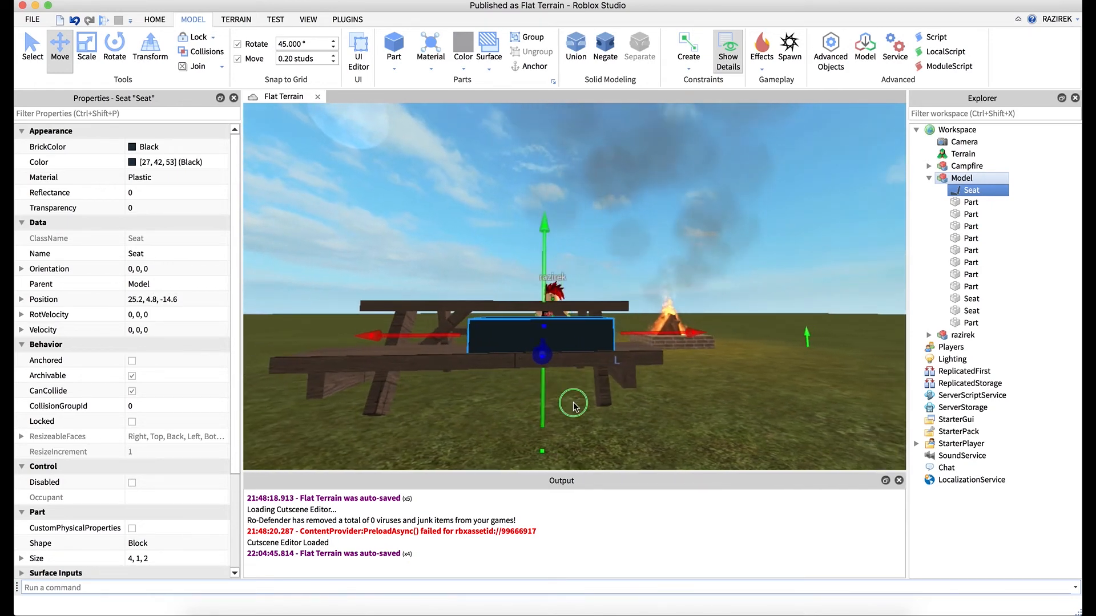
{"action": "left_click", "coordinate": [83, 53]}
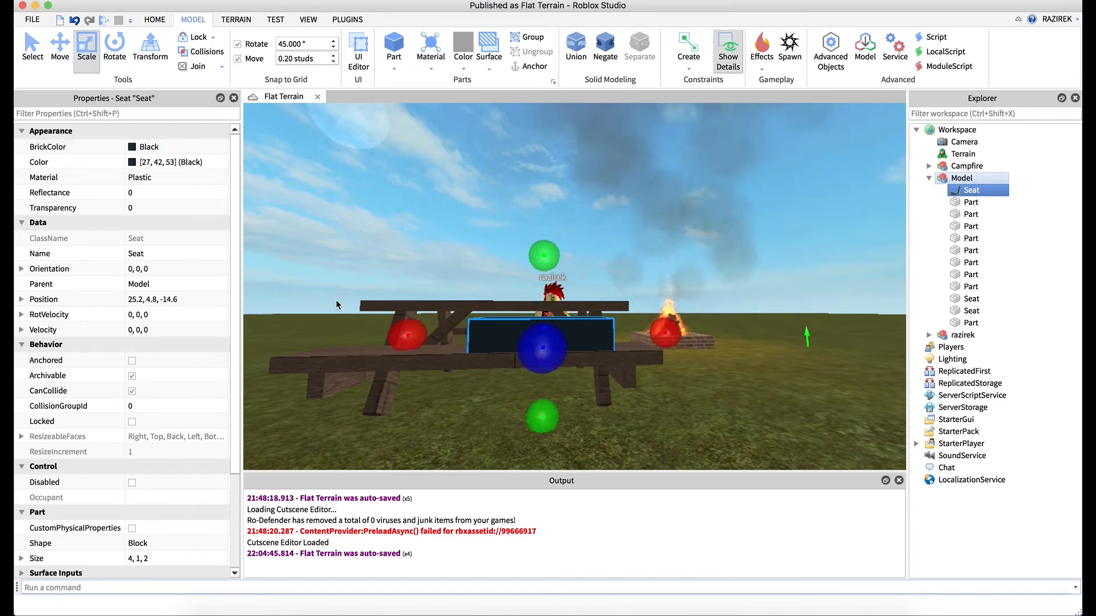
{"action": "left_click", "coordinate": [290, 58]}
{"action": "type", "text": "1."}
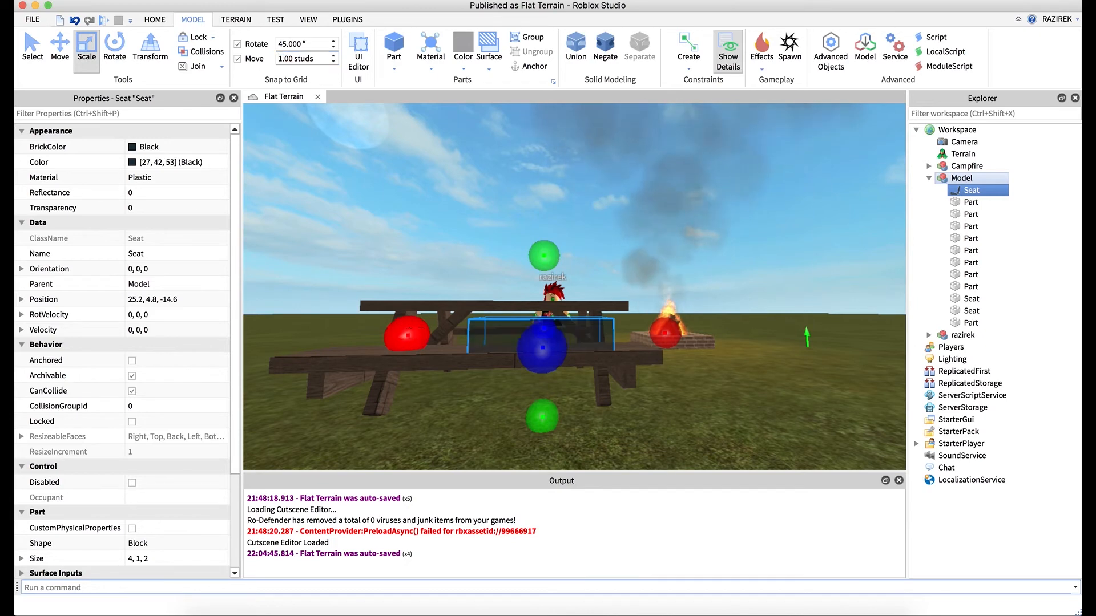
{"action": "left_click_drag", "start_coordinate": [416, 320], "coordinate": [443, 333]}
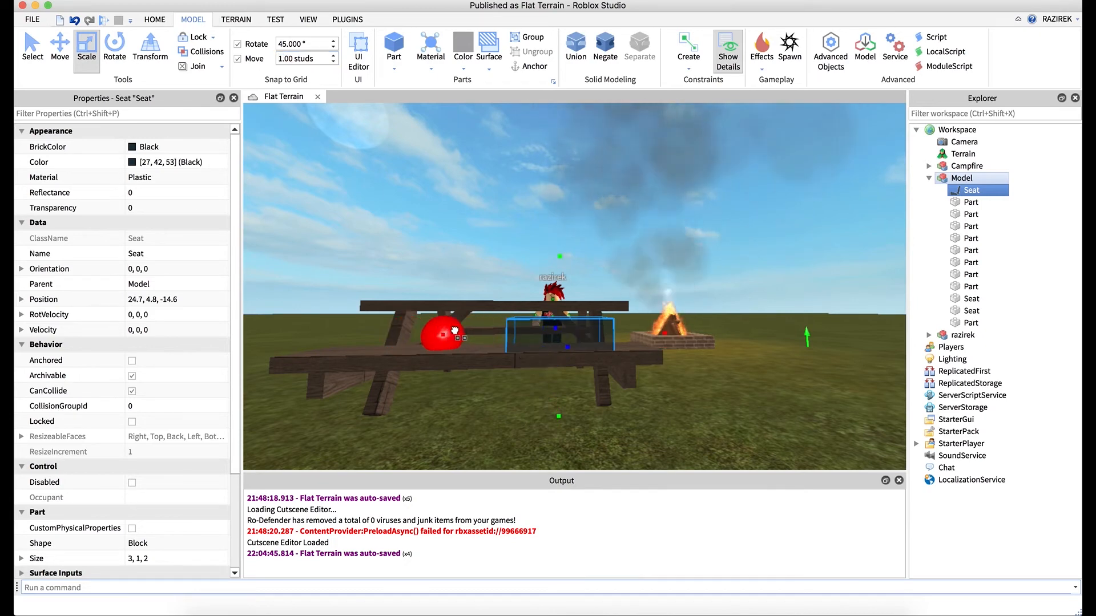
Flatten the seat block to 0.2 studs high on the bench plank, using a 0.2-stud move snap.
{"action": "key", "text": "a"}
{"action": "right_click_drag", "start_coordinate": [512, 390], "coordinate": [513, 391]}
{"action": "key", "text": "e"}
{"action": "key", "text": "d"}
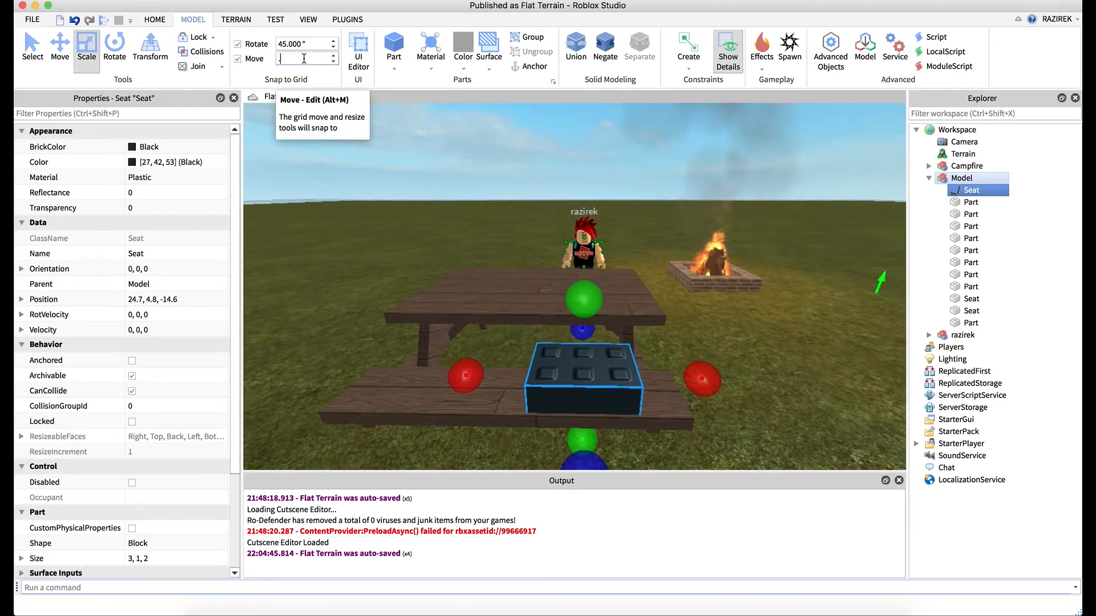
{"action": "left_click_drag", "start_coordinate": [596, 307], "coordinate": [595, 334]}
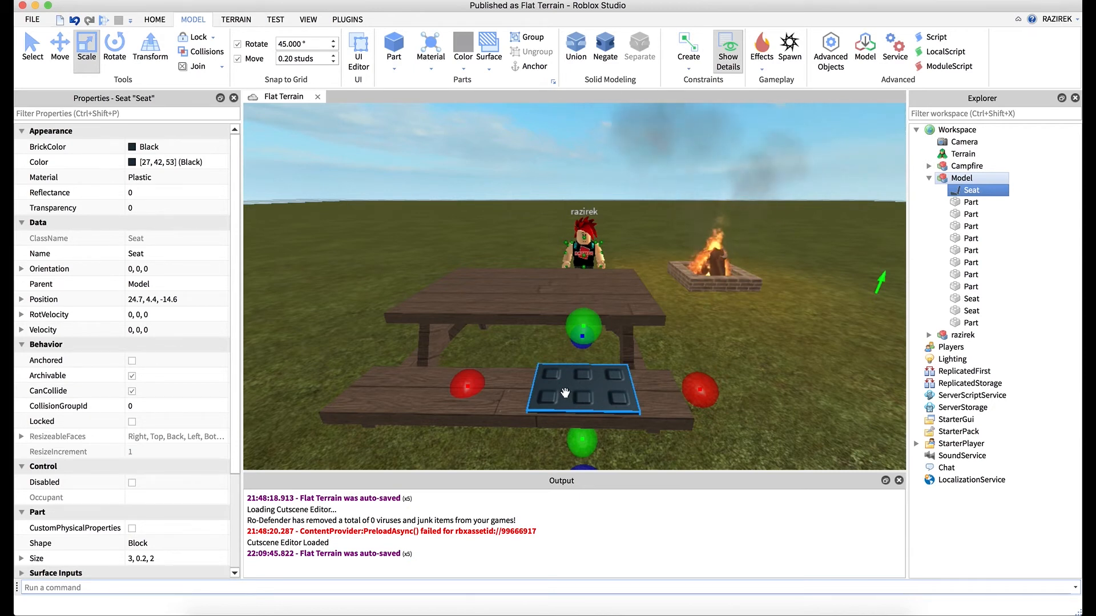
Make the flattened seat invisible by setting its transparency to 1, and deselect it.
{"action": "left_click", "coordinate": [157, 208]}
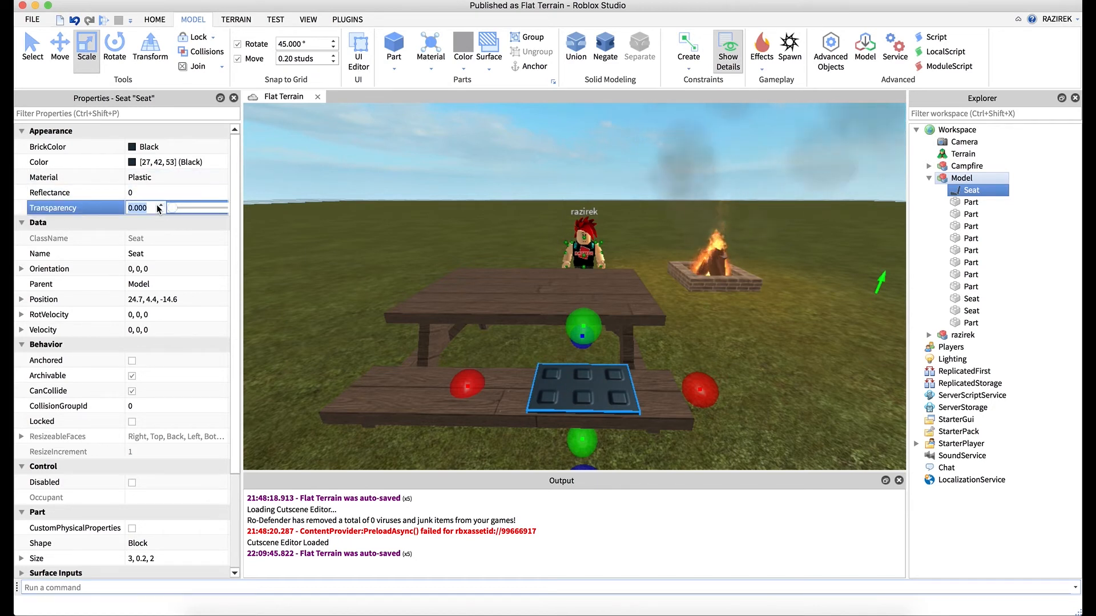
{"action": "type", "text": "1"}
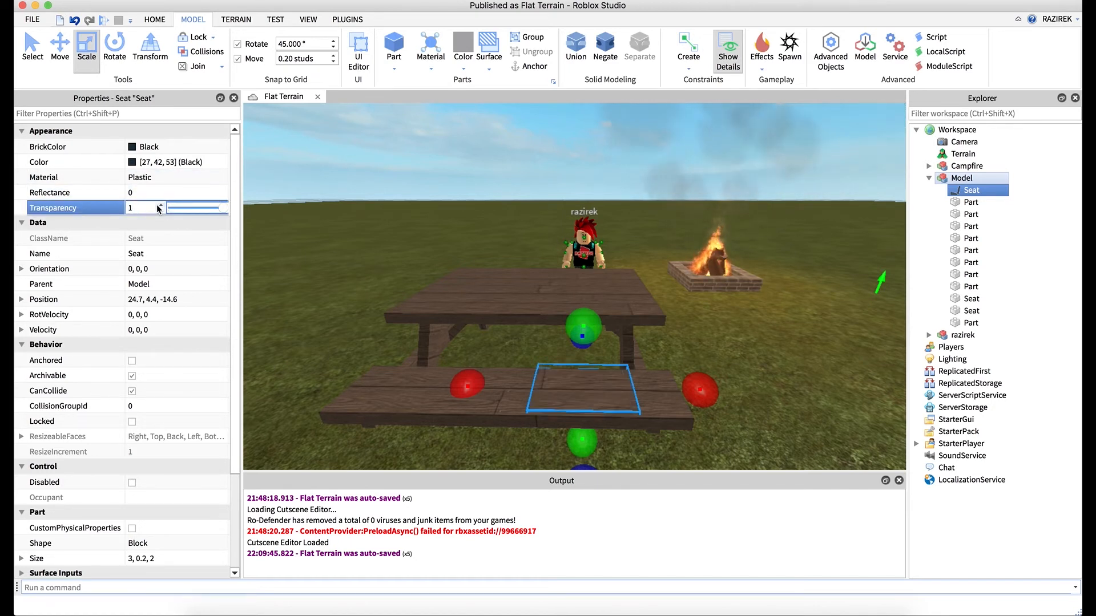
{"action": "key", "text": "Return"}
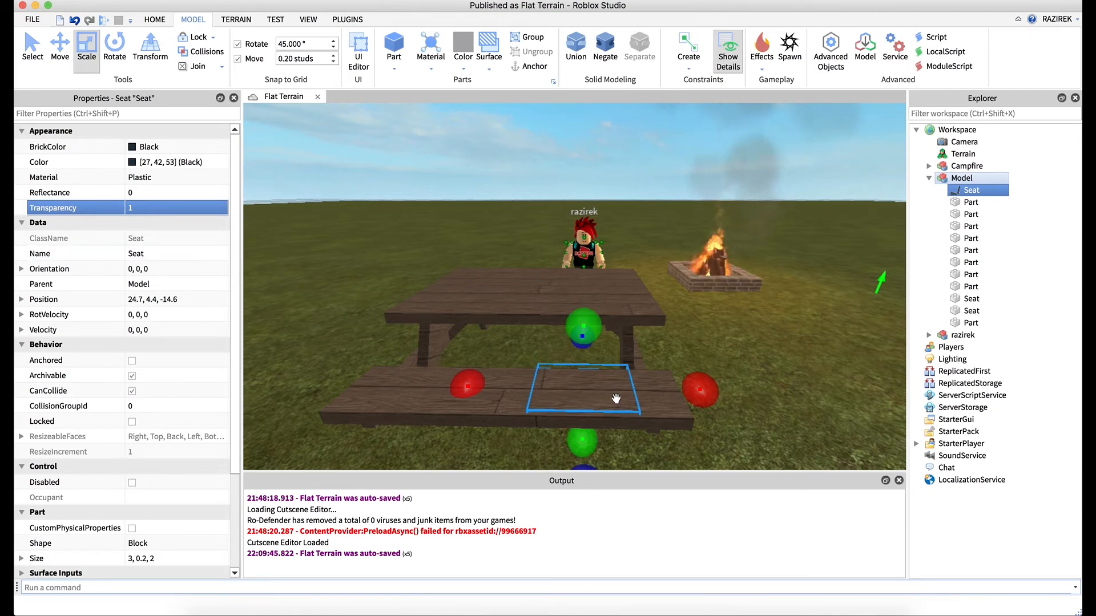
{"action": "left_click", "coordinate": [684, 350]}
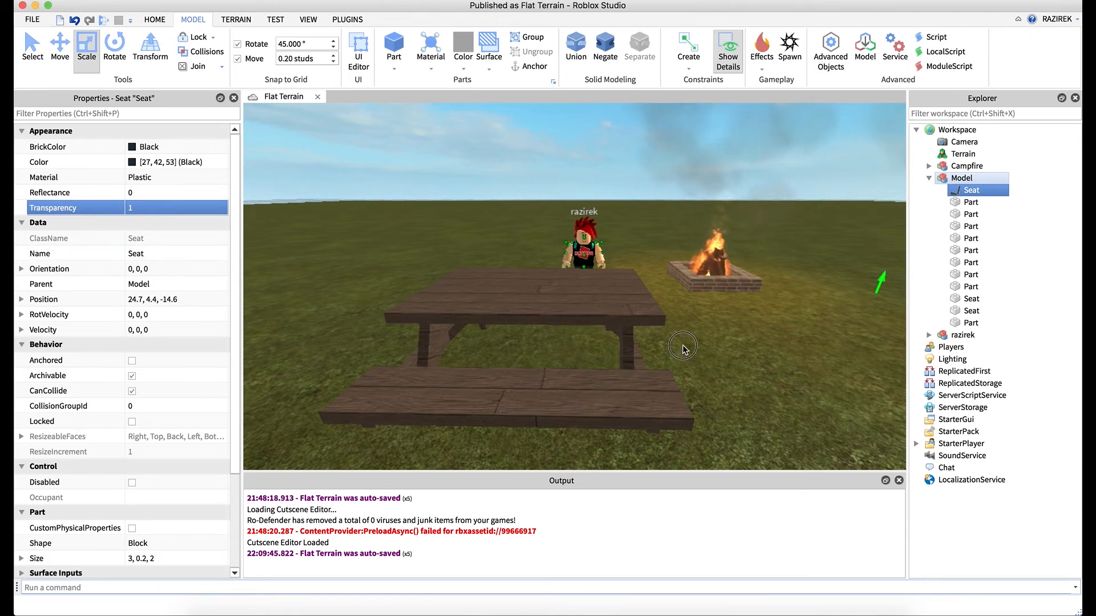
{"action": "right_click_drag", "start_coordinate": [683, 347], "coordinate": [682, 347]}
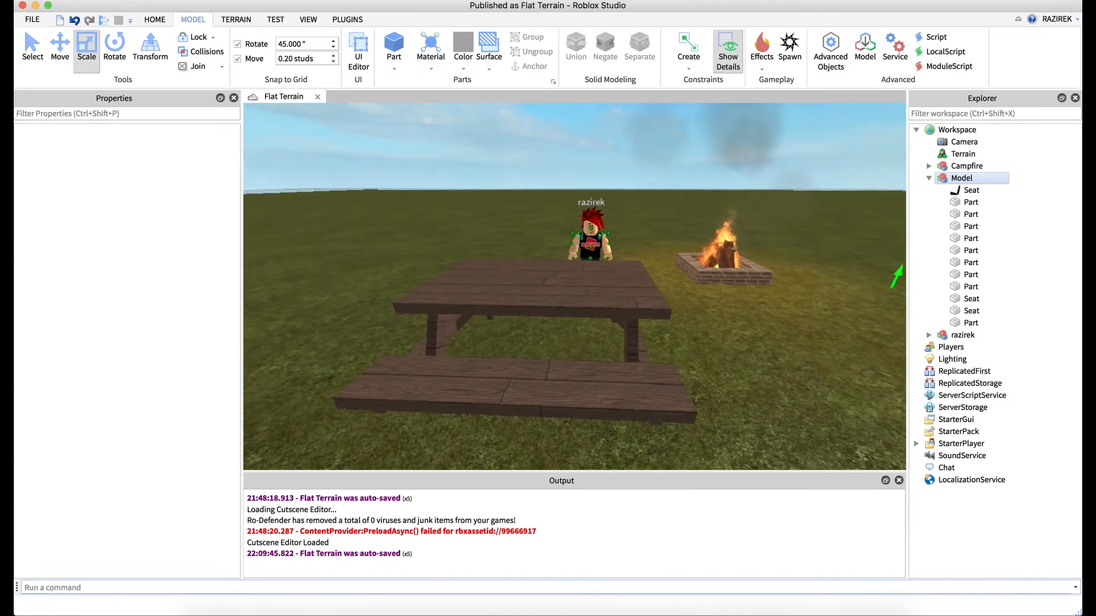
Duplicate the invisible seat and move the copy along the same bench to 28.7, 4.4, -14.6, using a 1-stud move snap.
{"action": "left_click", "coordinate": [593, 385]}
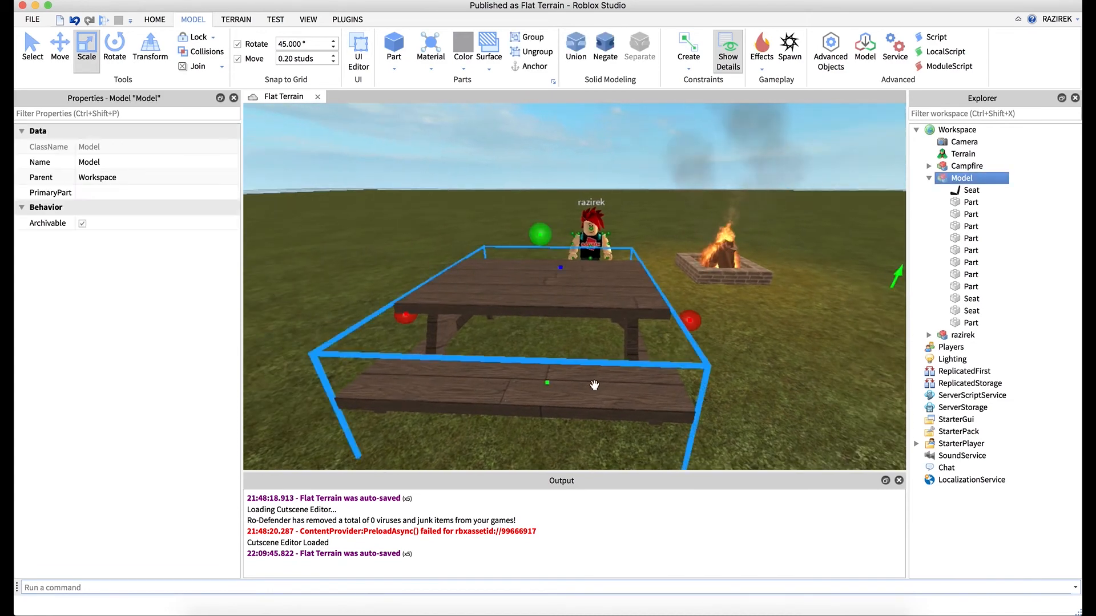
{"action": "left_click", "coordinate": [971, 190]}
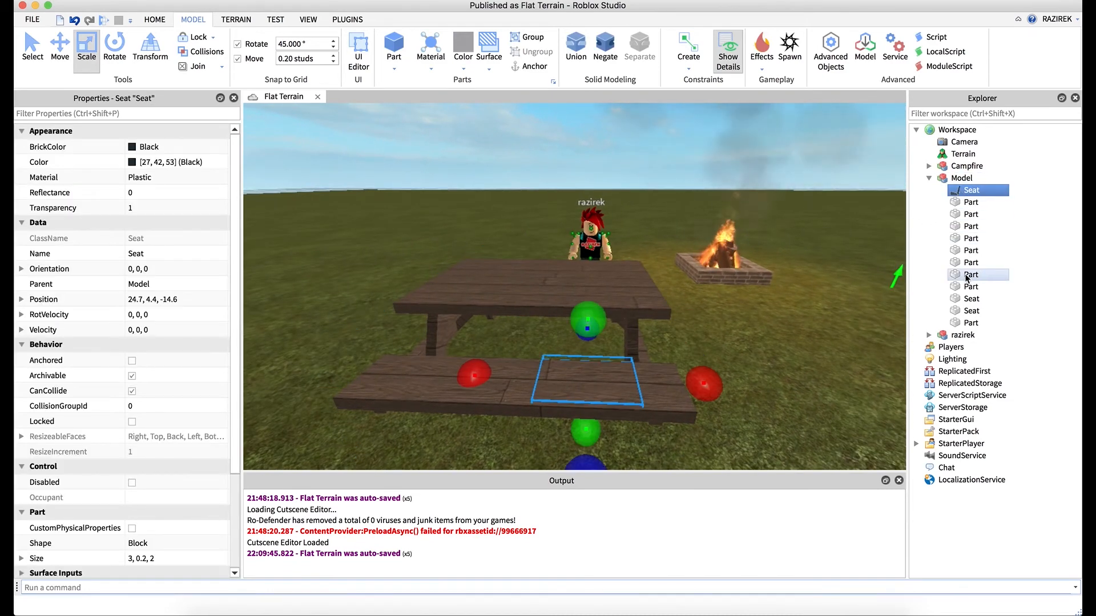
{"action": "key", "text": "super+d"}
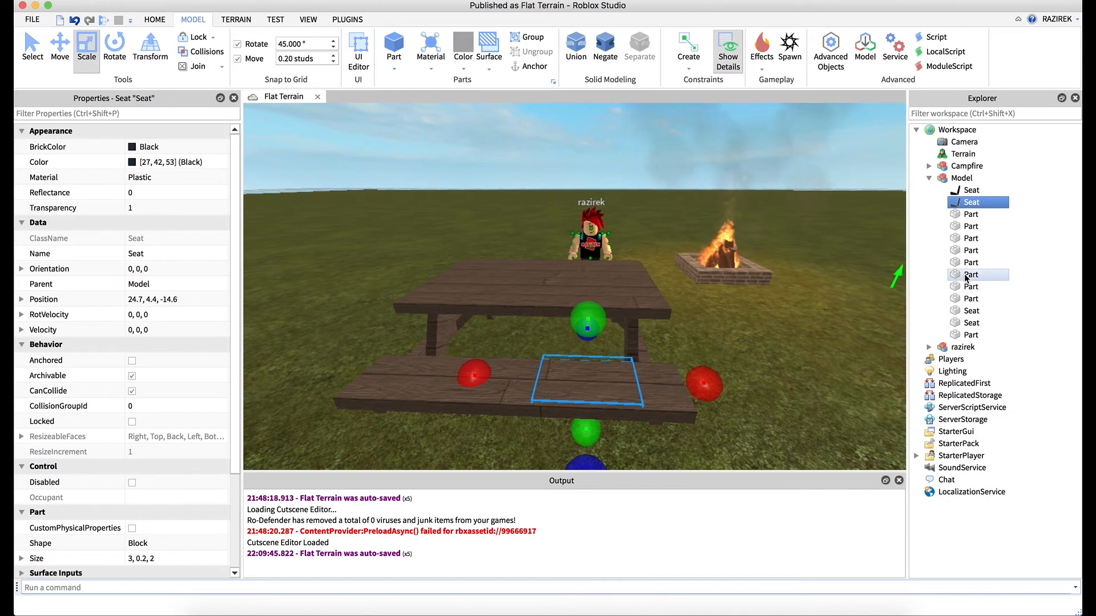
{"action": "left_click", "coordinate": [59, 41]}
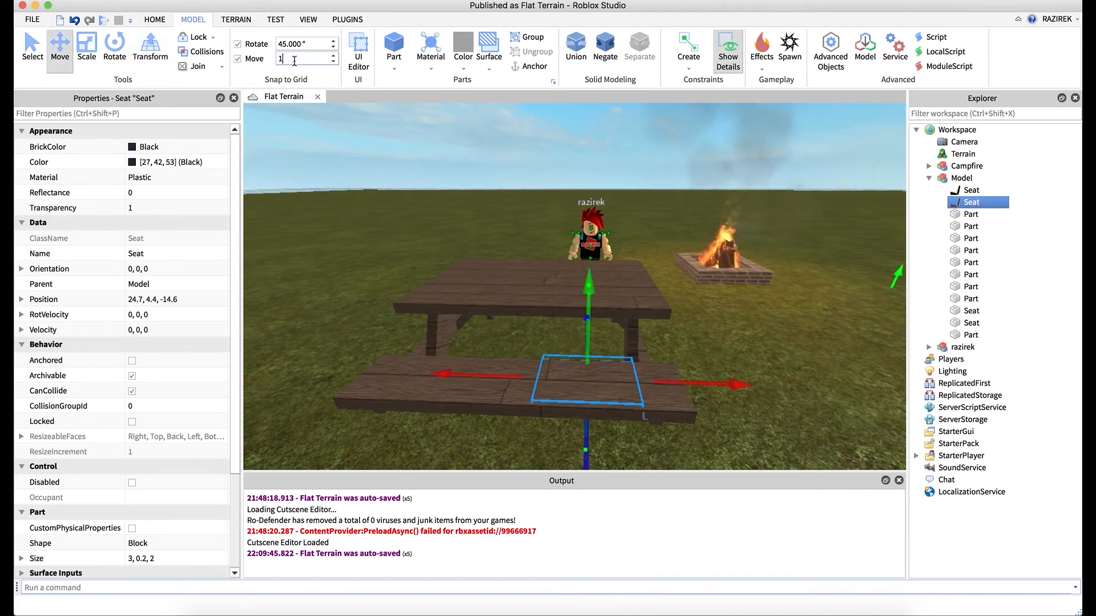
{"action": "key", "text": "Return"}
{"action": "left_click_drag", "start_coordinate": [736, 390], "coordinate": [604, 375]}
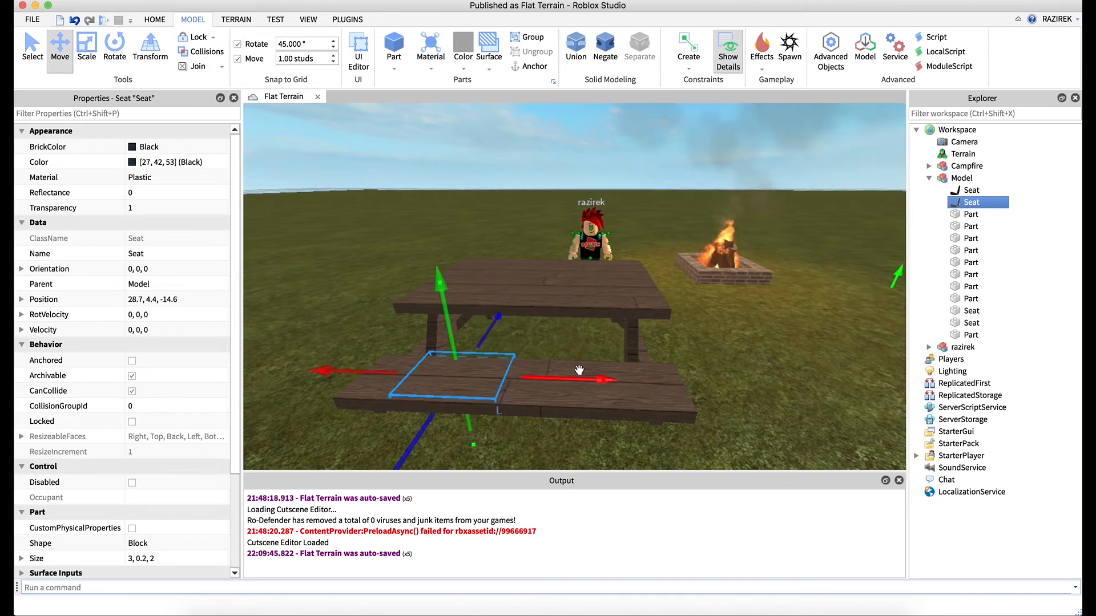
Duplicate both invisible seats together and move the copies across the table onto the opposite bench.
{"action": "key", "text": "a"}
{"action": "right_click_drag", "start_coordinate": [577, 362], "coordinate": [577, 364]}
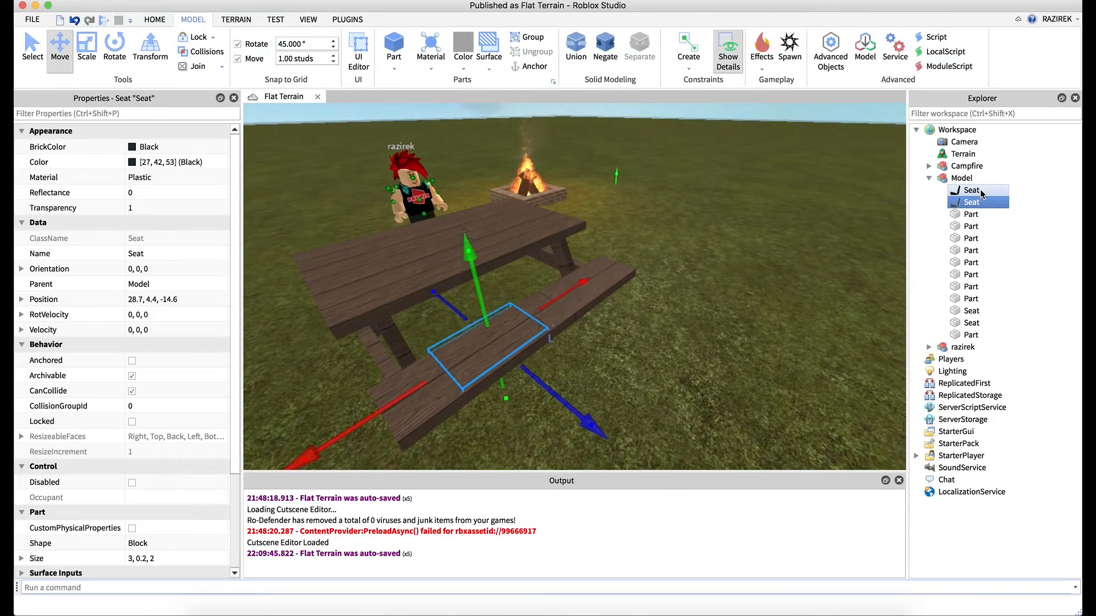
{"action": "left_click", "coordinate": [980, 194], "text": "shift"}
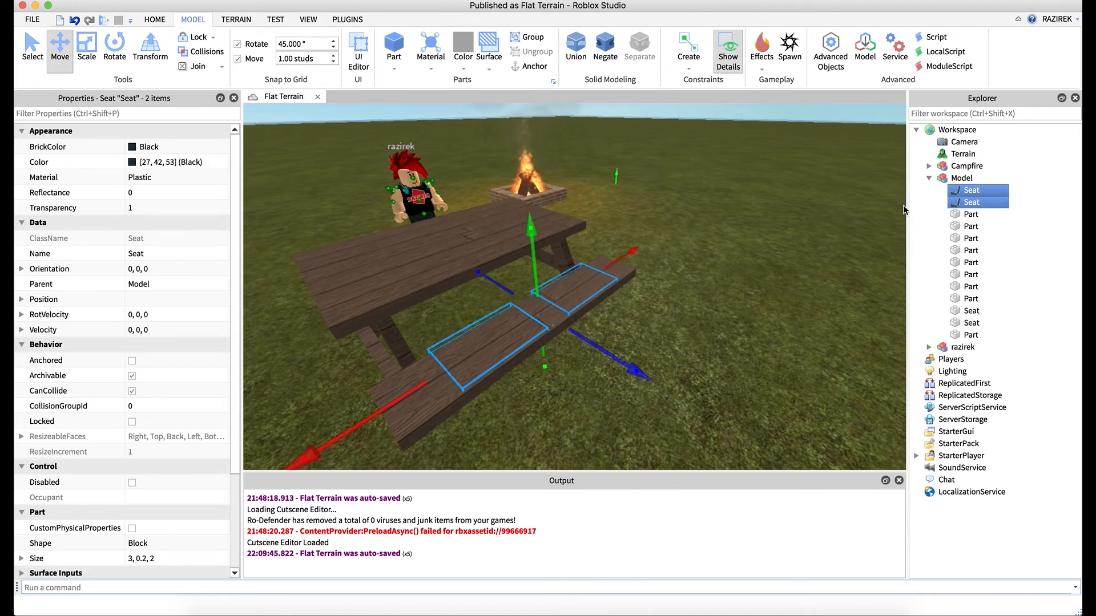
{"action": "key", "text": "ctrl+d"}
{"action": "right_click_drag", "start_coordinate": [729, 294], "coordinate": [712, 257]}
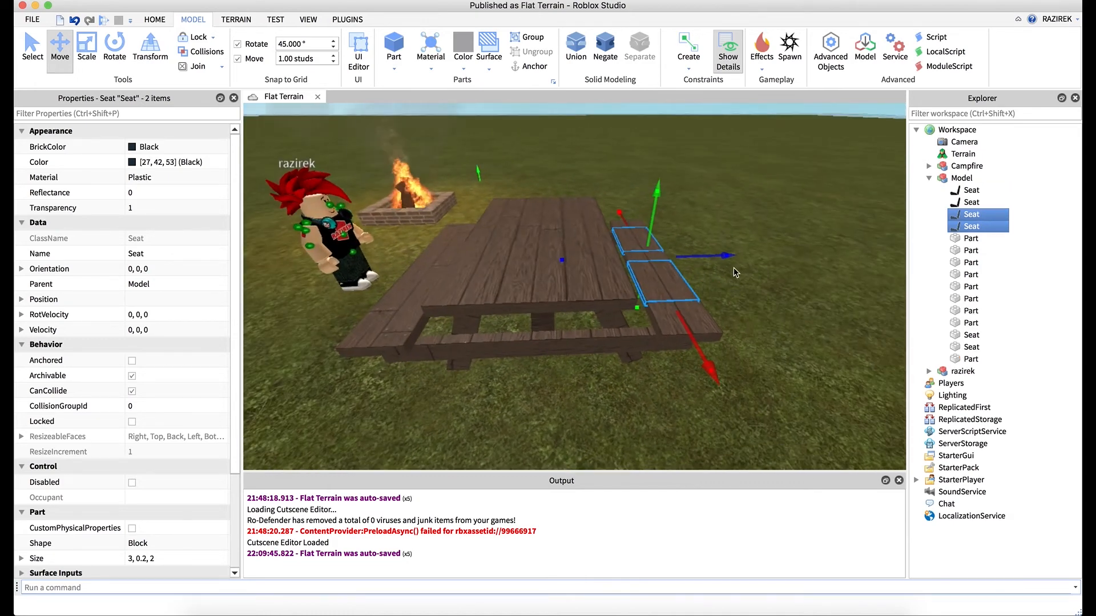
{"action": "left_click_drag", "start_coordinate": [711, 257], "coordinate": [518, 257]}
{"action": "right_click_drag", "start_coordinate": [517, 257], "coordinate": [511, 289]}
{"action": "left_click", "coordinate": [725, 270]}
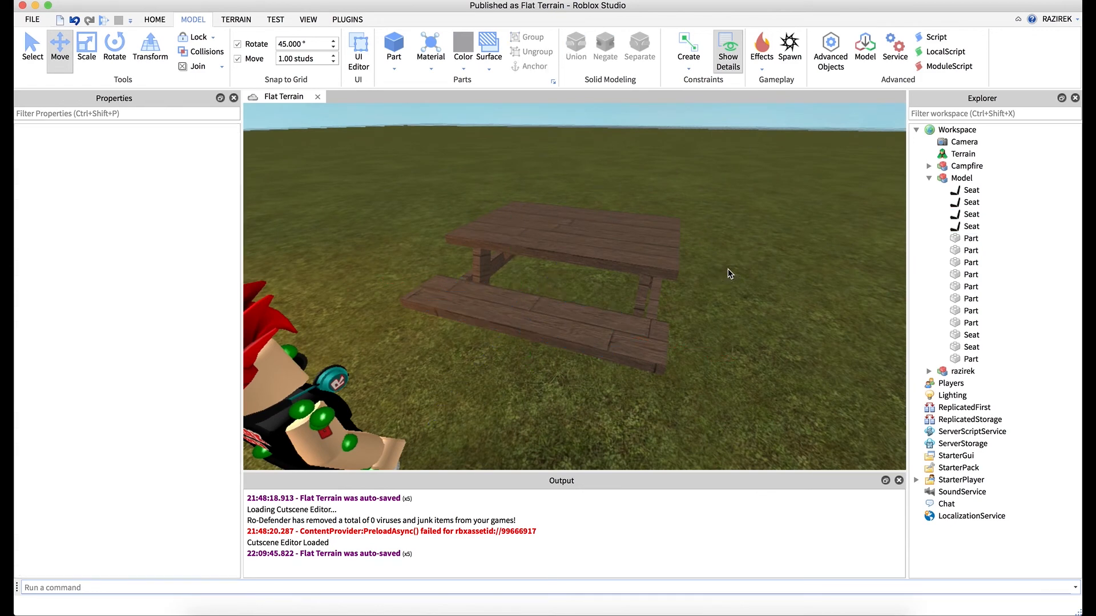
Anchor the whole picnic table model and deselect it.
{"action": "left_click", "coordinate": [949, 179]}
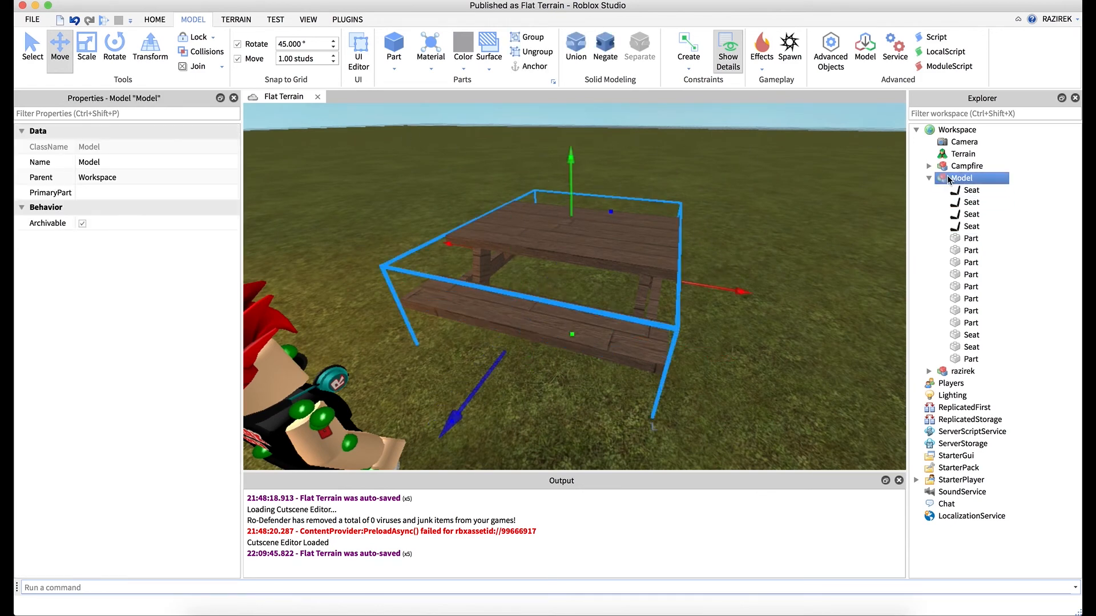
{"action": "left_click", "coordinate": [526, 70]}
{"action": "left_click", "coordinate": [477, 134]}
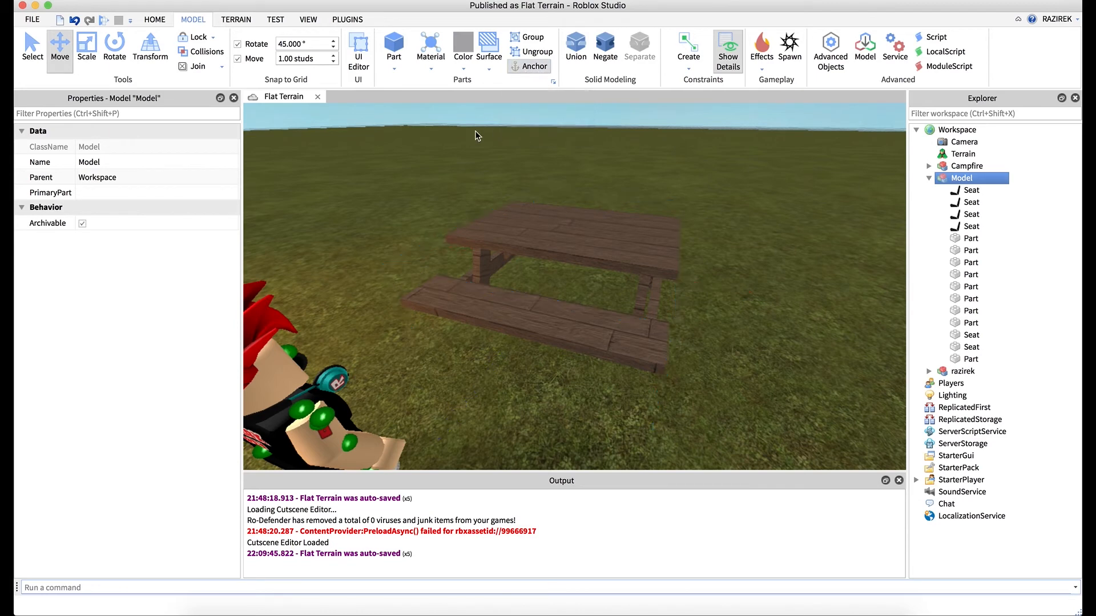
Playtest the place and walk the character onto the bench to test sitting on its seats.
{"action": "left_click", "coordinate": [104, 22]}
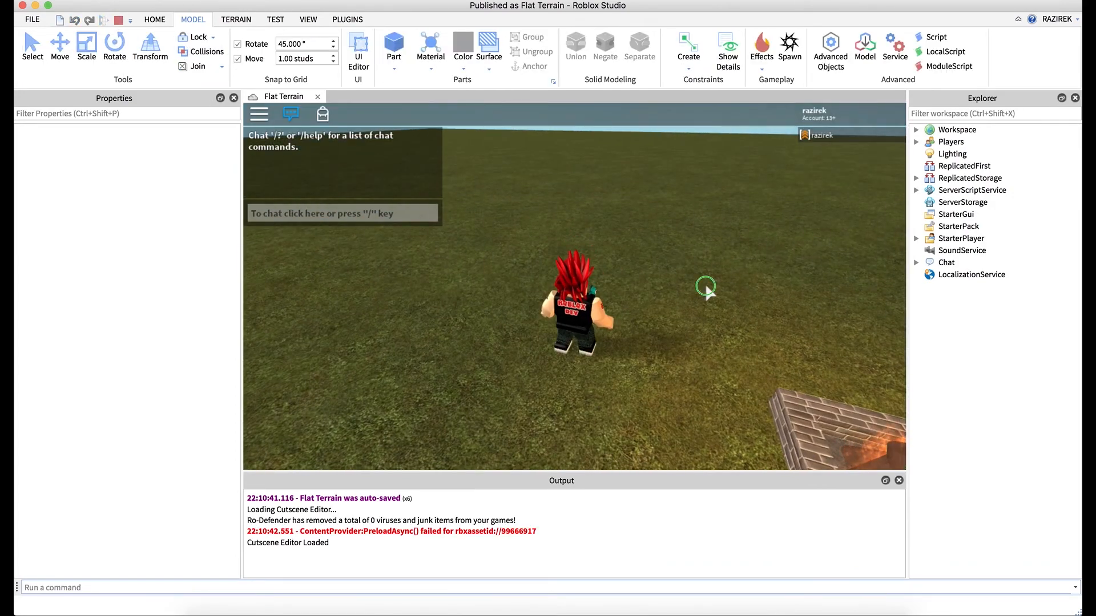
{"action": "right_click_drag", "start_coordinate": [705, 288], "coordinate": [705, 288]}
{"action": "key", "text": "w"}
{"action": "key", "text": "s"}
{"action": "key", "text": "space"}
{"action": "key", "text": "a"}
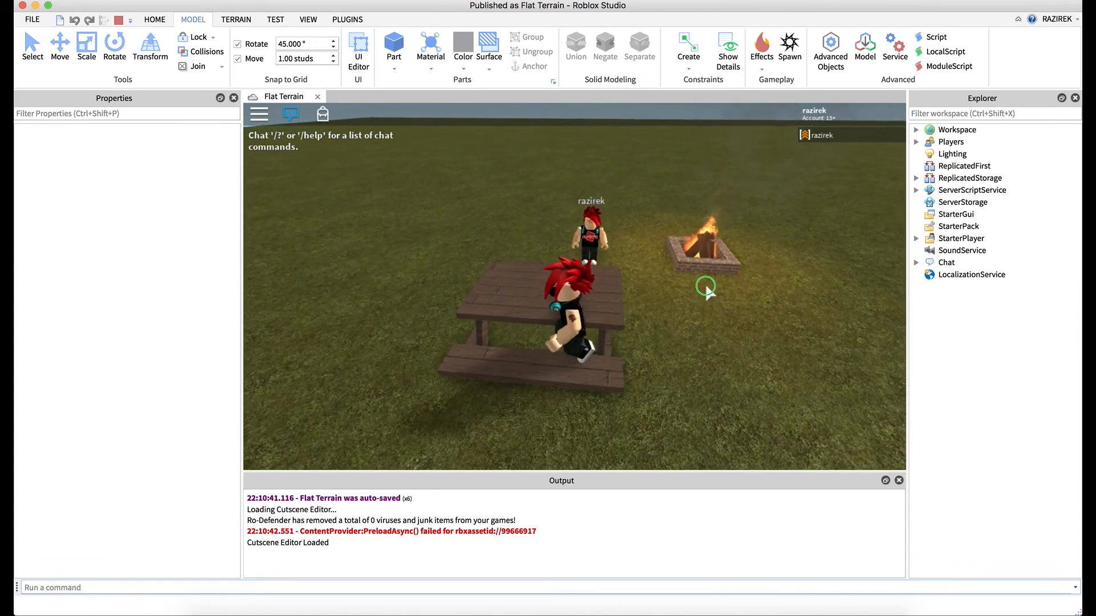
{"action": "key", "text": "d"}
{"action": "key", "text": "s"}
{"action": "key", "text": "space"}
{"action": "key", "text": "s"}
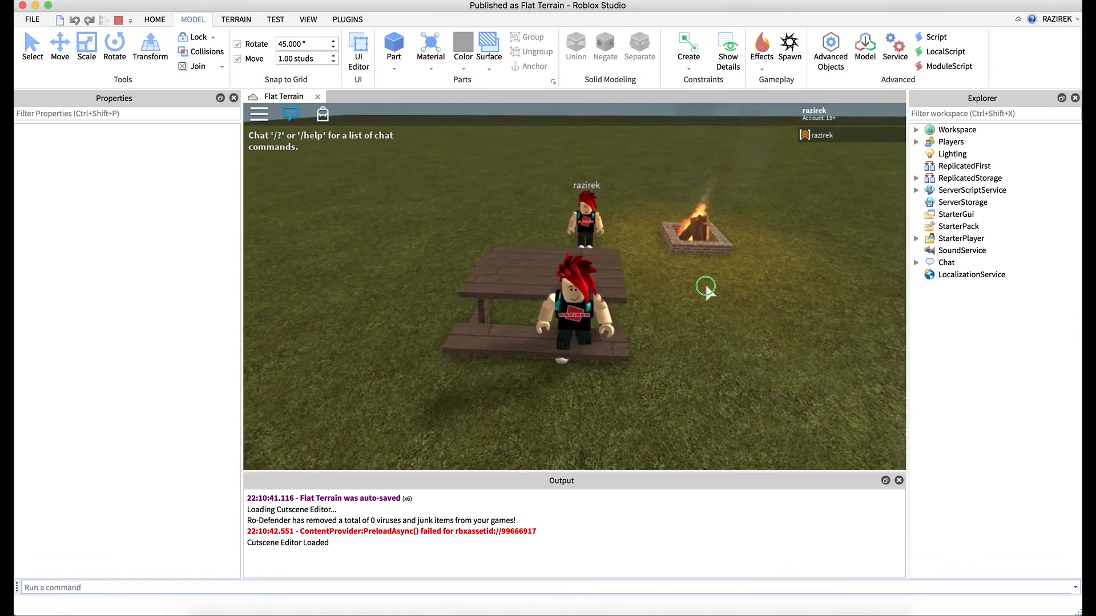
Jump the character around the table to try the remaining seats, and end the playtest.
{"action": "right_click_drag", "start_coordinate": [706, 288], "coordinate": [633, 260]}
{"action": "key", "text": "space"}
{"action": "key", "text": "s"}
{"action": "key", "text": "w"}
{"action": "key", "text": "space"}
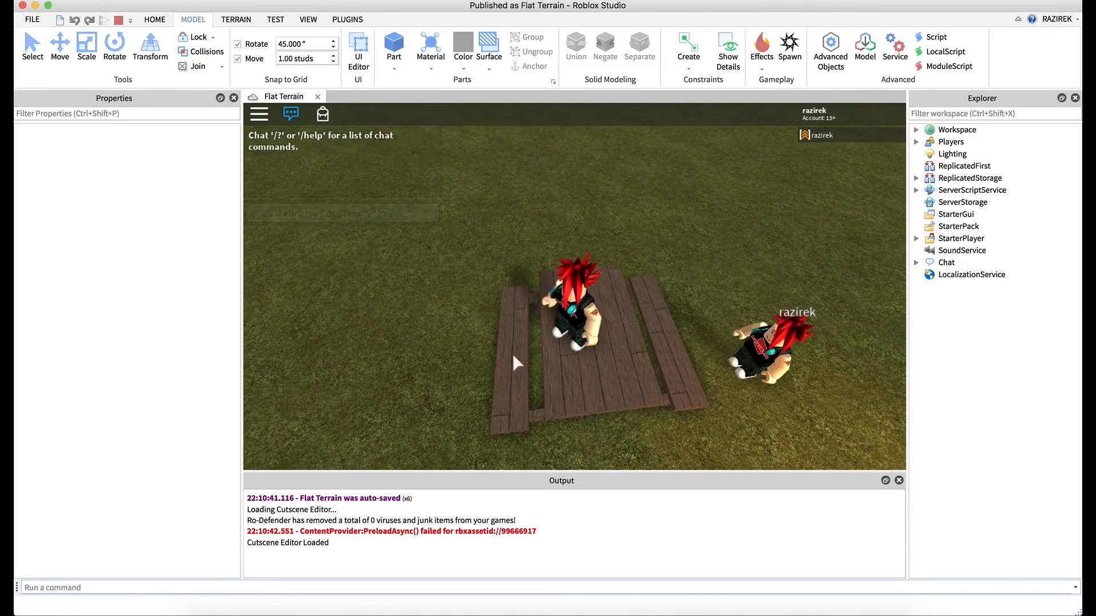
{"action": "left_click", "coordinate": [118, 21]}
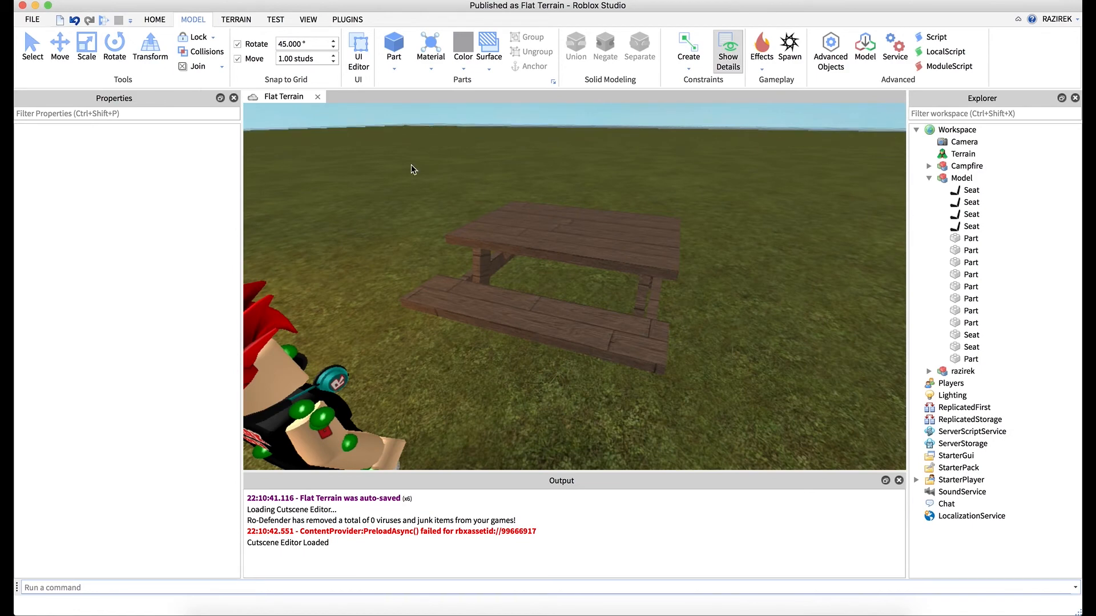
Find the seat at 24.7, 4.4, -14.6 among the model's seats and rotate it to orientation 0, 180, 0.
{"action": "key", "text": "a"}
{"action": "right_click_drag", "start_coordinate": [705, 276], "coordinate": [704, 277]}
{"action": "key", "text": "e"}
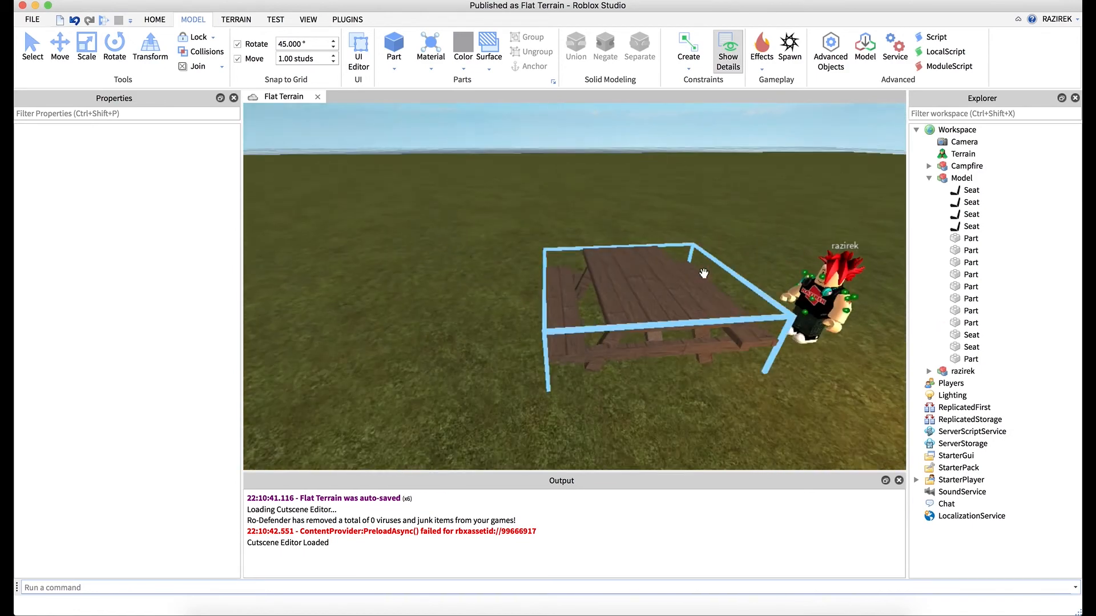
{"action": "left_click", "coordinate": [969, 193]}
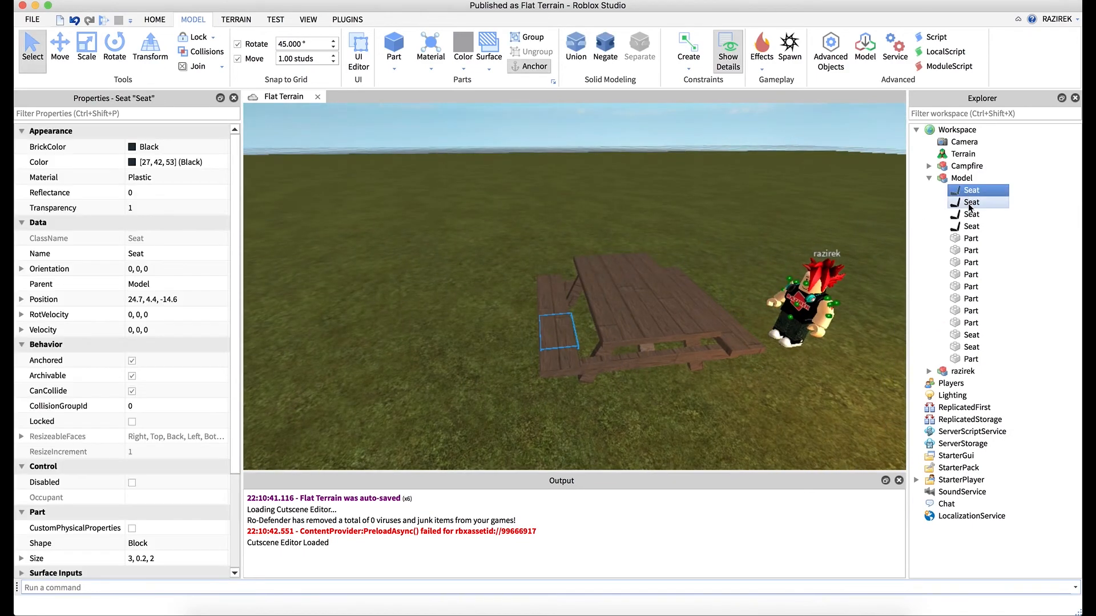
{"action": "left_click", "coordinate": [970, 203]}
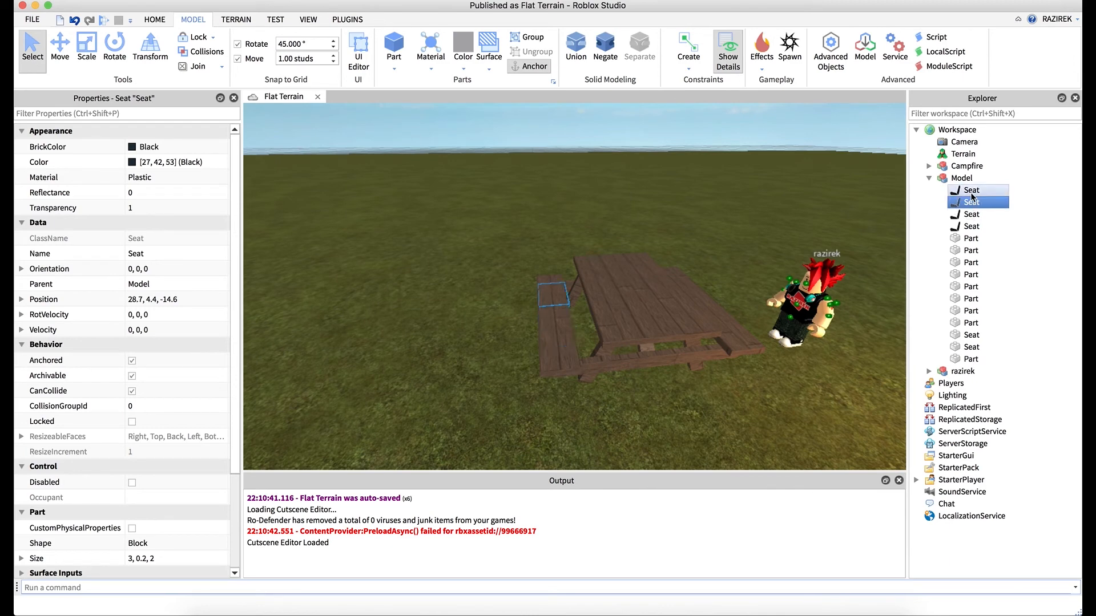
{"action": "left_click", "coordinate": [972, 193]}
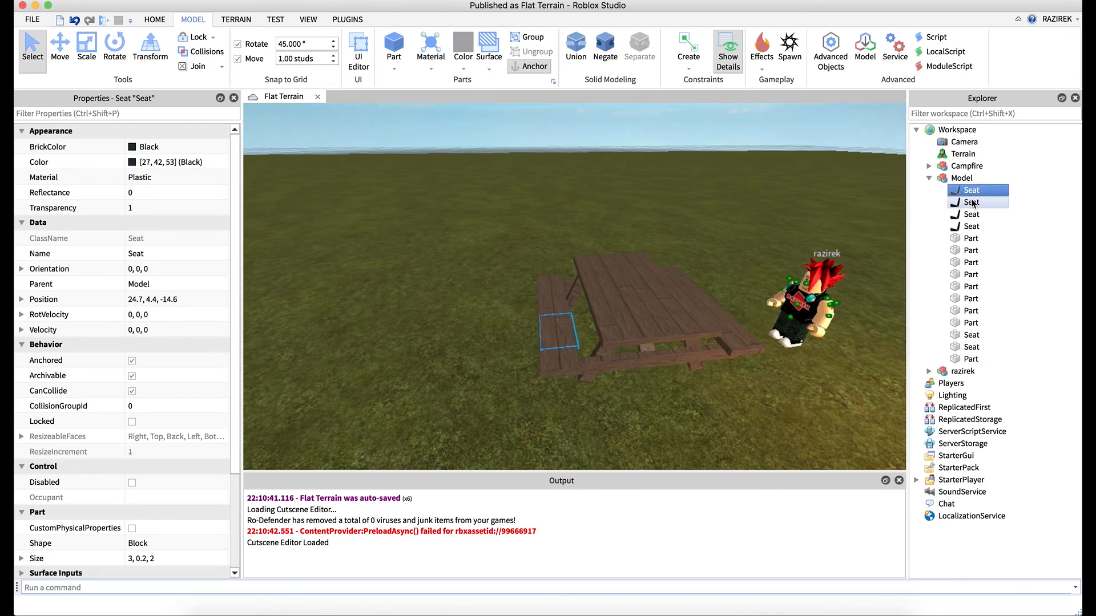
{"action": "left_click", "coordinate": [116, 49]}
{"action": "right_click_drag", "start_coordinate": [432, 297], "coordinate": [544, 258]}
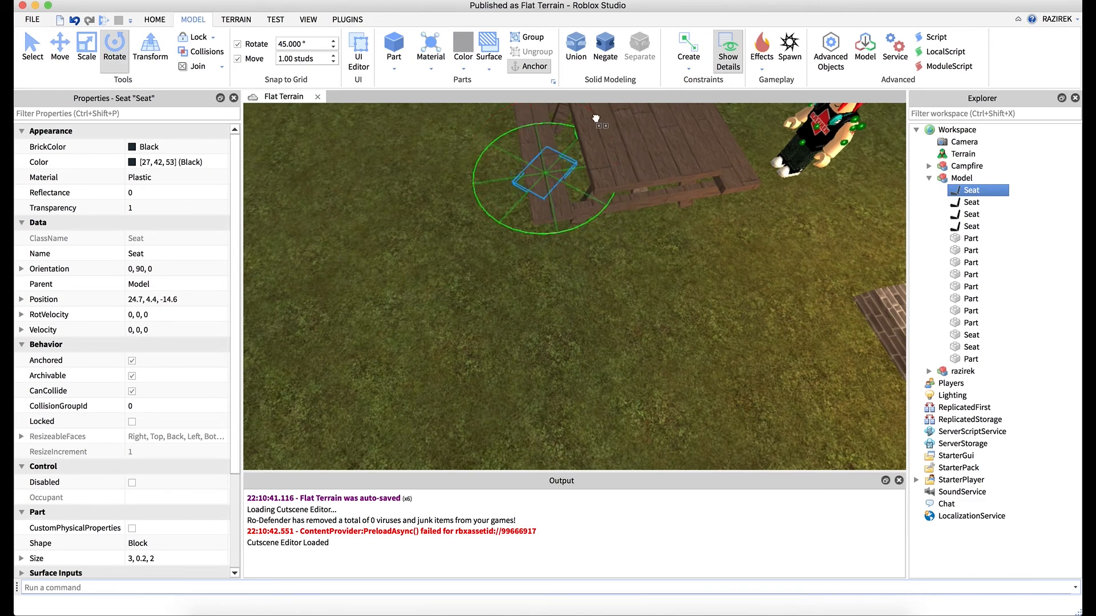
{"action": "left_click_drag", "start_coordinate": [509, 110], "coordinate": [509, 110]}
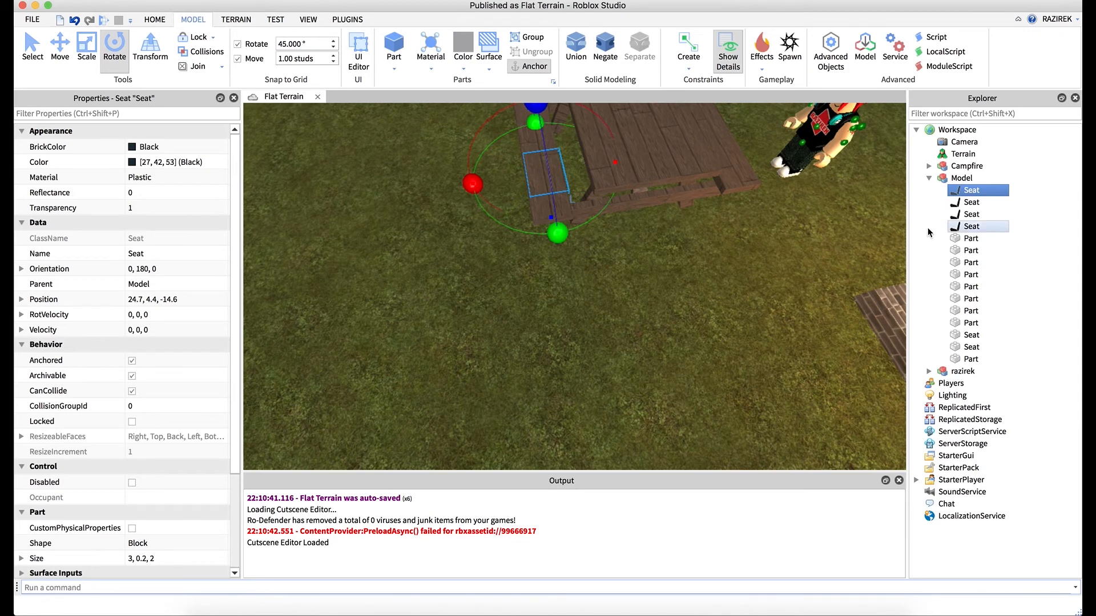
Rotate the other seat on the same bench to orientation 0, 180, 0 and deselect it.
{"action": "right_click_drag", "start_coordinate": [751, 280], "coordinate": [751, 280]}
{"action": "left_click", "coordinate": [964, 203]}
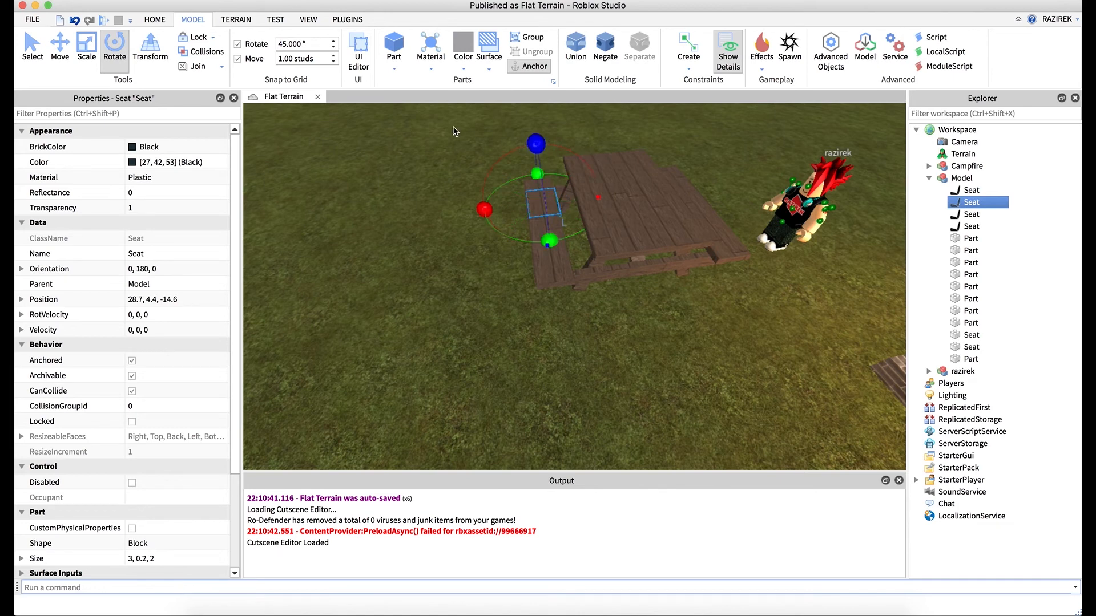
{"action": "left_click", "coordinate": [342, 139]}
Playtest the place, walk the character onto the bench to check it sits facing the table, and end the playtest.
{"action": "left_click", "coordinate": [102, 23]}
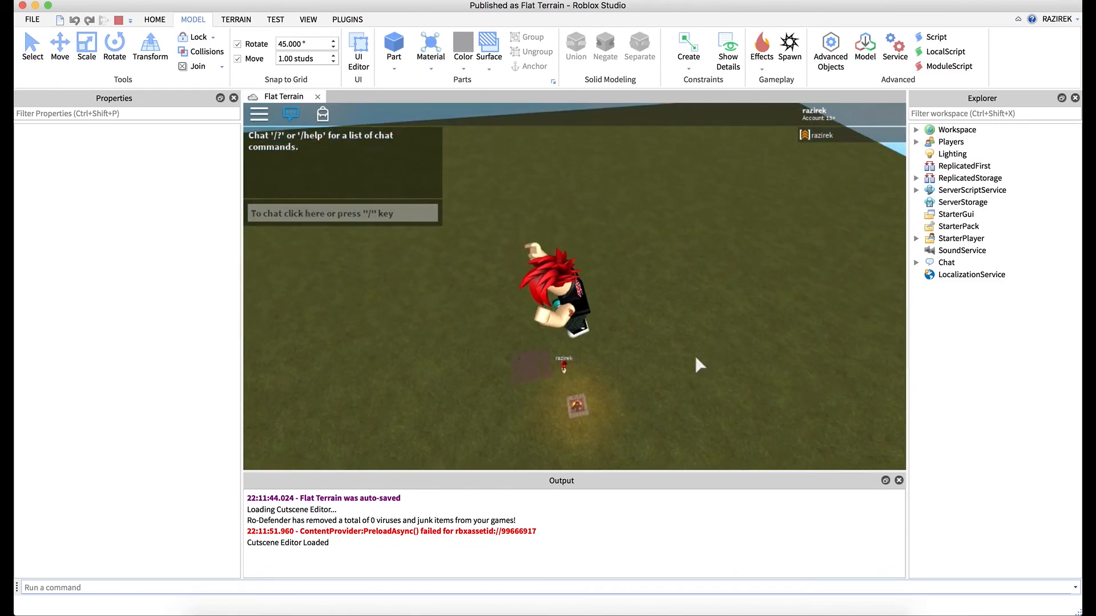
{"action": "key", "text": "w"}
{"action": "right_click_drag", "start_coordinate": [663, 341], "coordinate": [662, 342]}
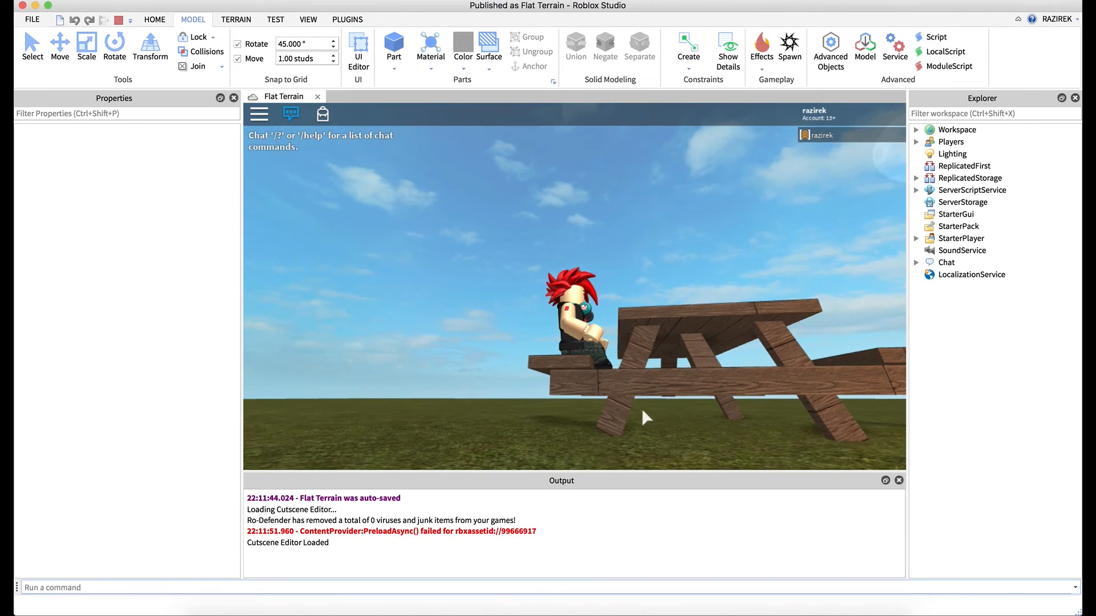
{"action": "right_click_drag", "start_coordinate": [698, 396], "coordinate": [697, 396]}
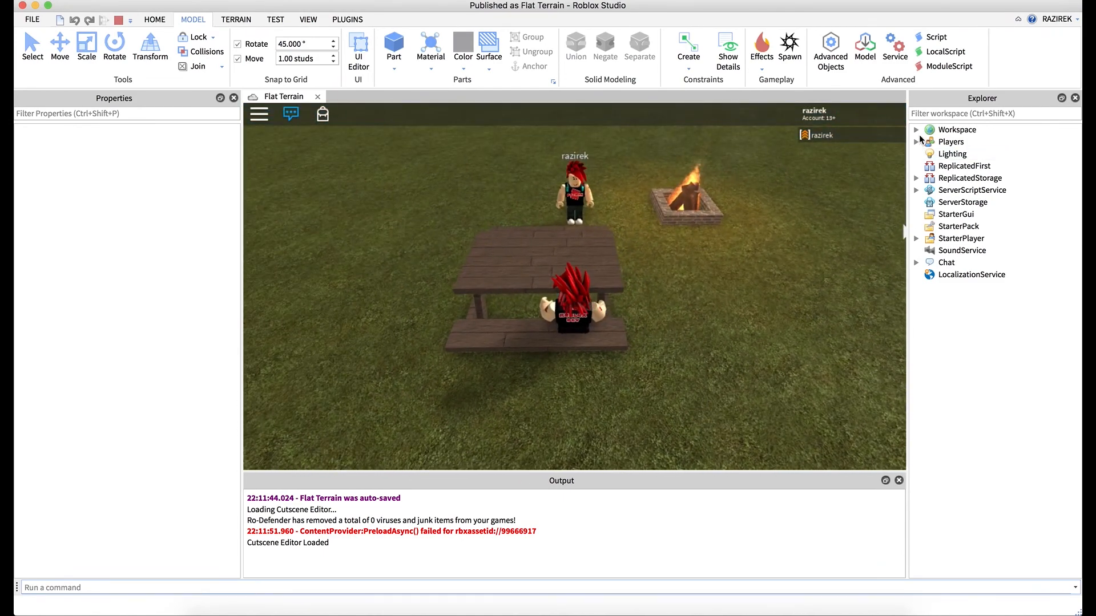
{"action": "left_click", "coordinate": [119, 21]}
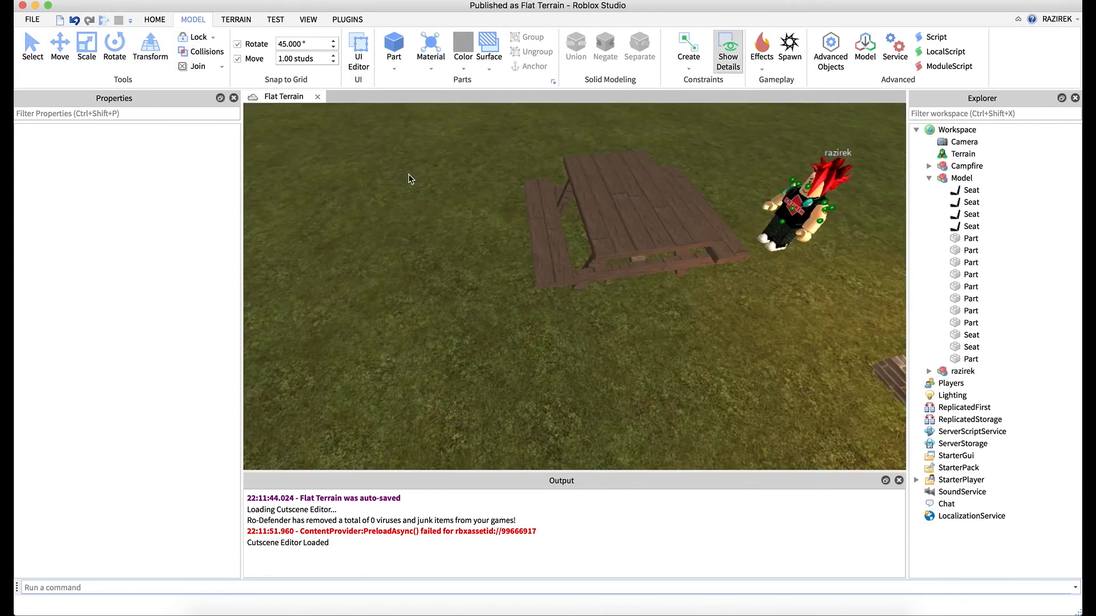
Collapse the table's model in the object tree and rename it Picnic Table.
{"action": "left_click", "coordinate": [930, 179]}
{"action": "left_click", "coordinate": [964, 179]}
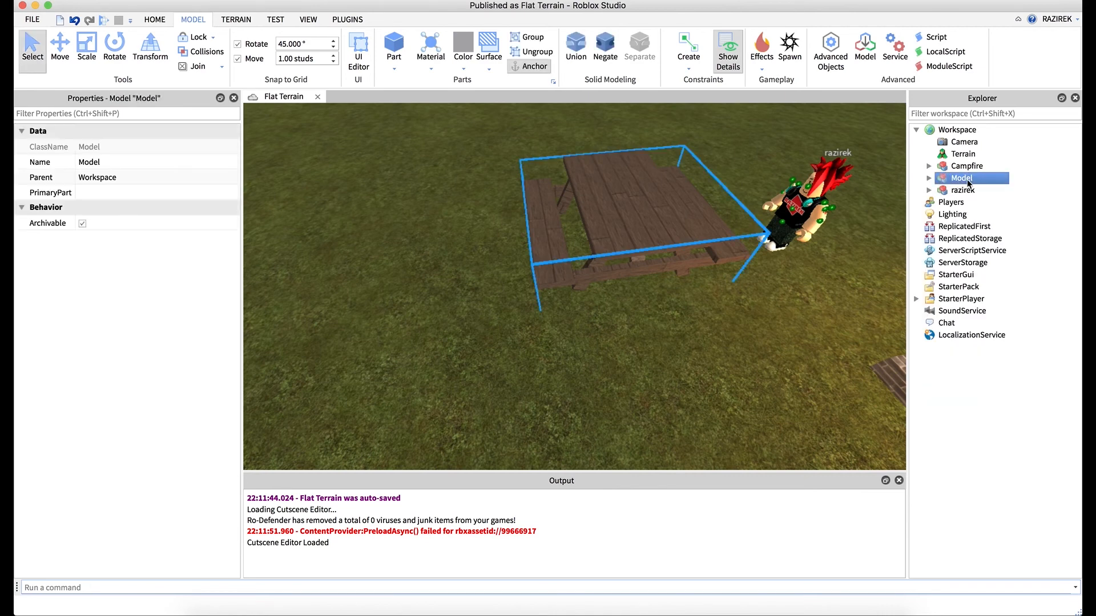
{"action": "type", "text": "Picnic Table"}
{"action": "key", "text": "Return"}
Save the Picnic Table model to Roblox as a new model named Picnic Table, keeping the default settings.
{"action": "right_click", "coordinate": [968, 179]}
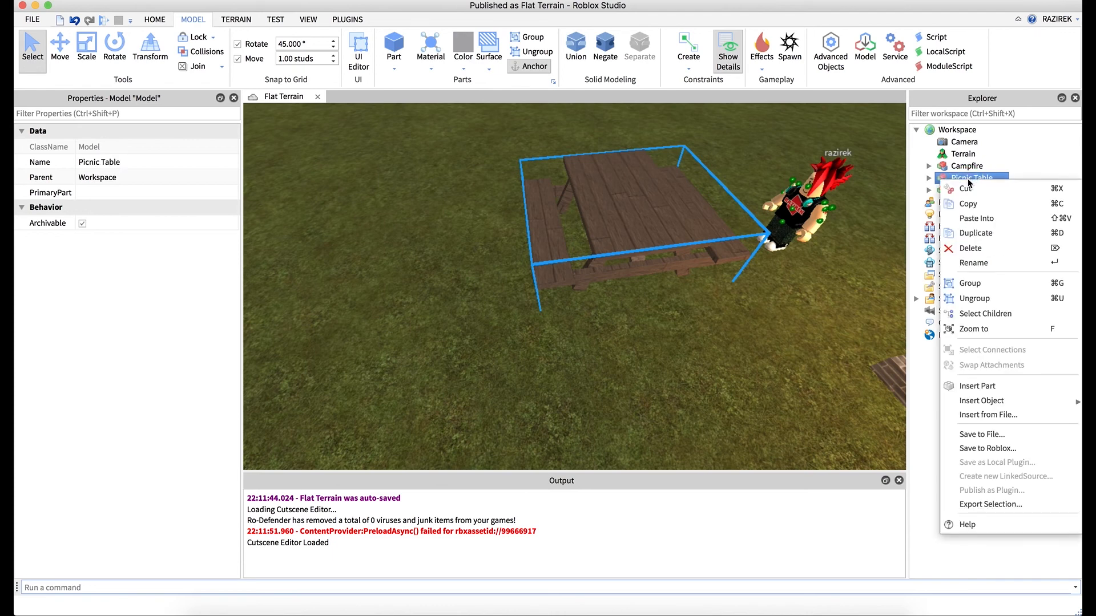
{"action": "left_click", "coordinate": [987, 449]}
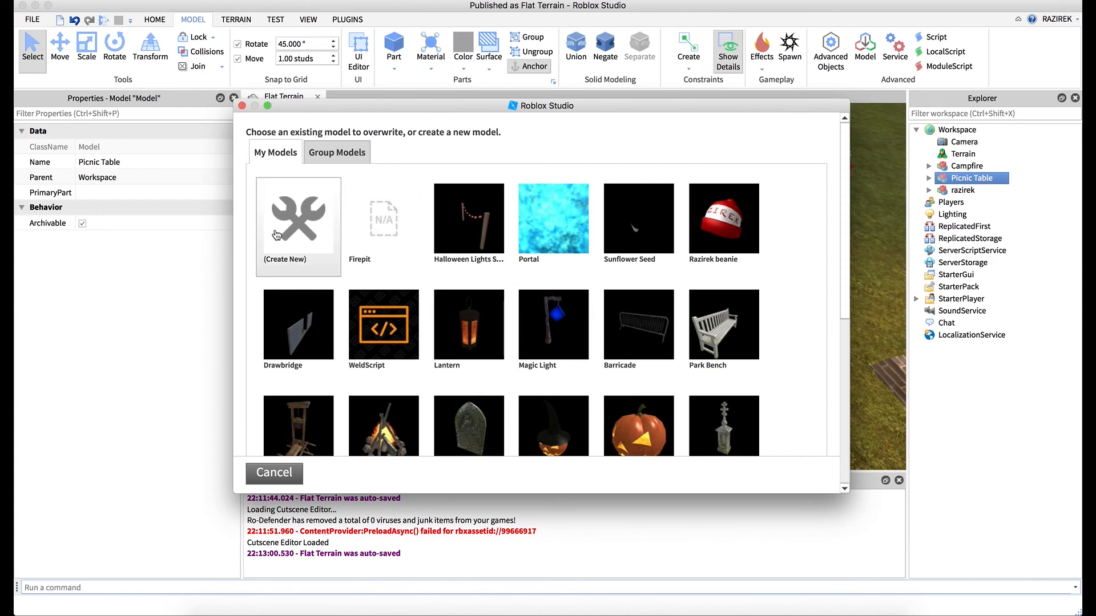
{"action": "left_click", "coordinate": [276, 235]}
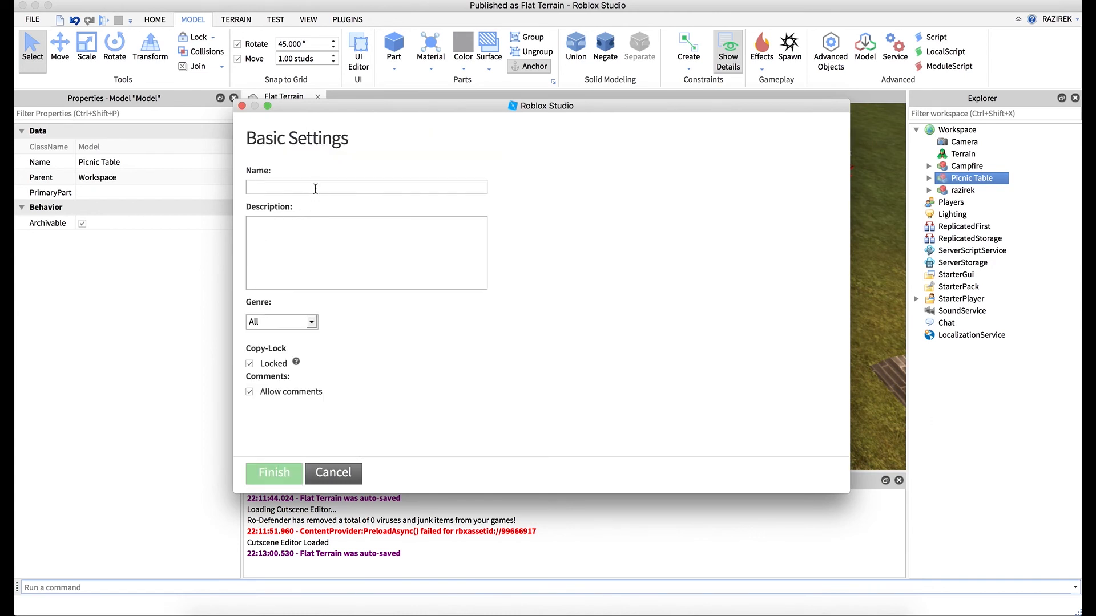
{"action": "type", "text": "Picnic Ta"}
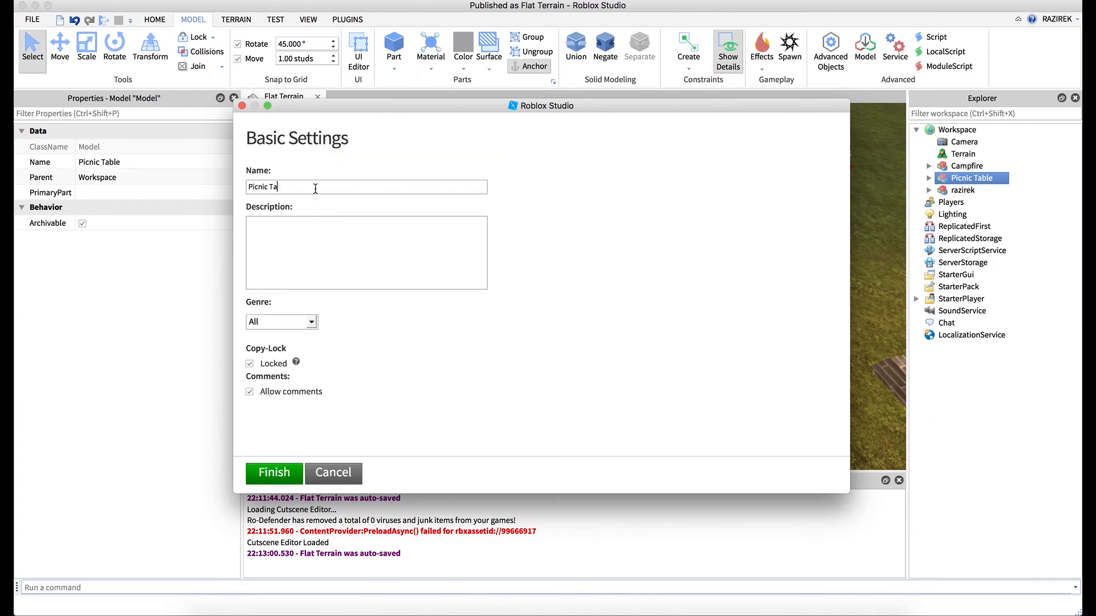
{"action": "type", "text": "ble"}
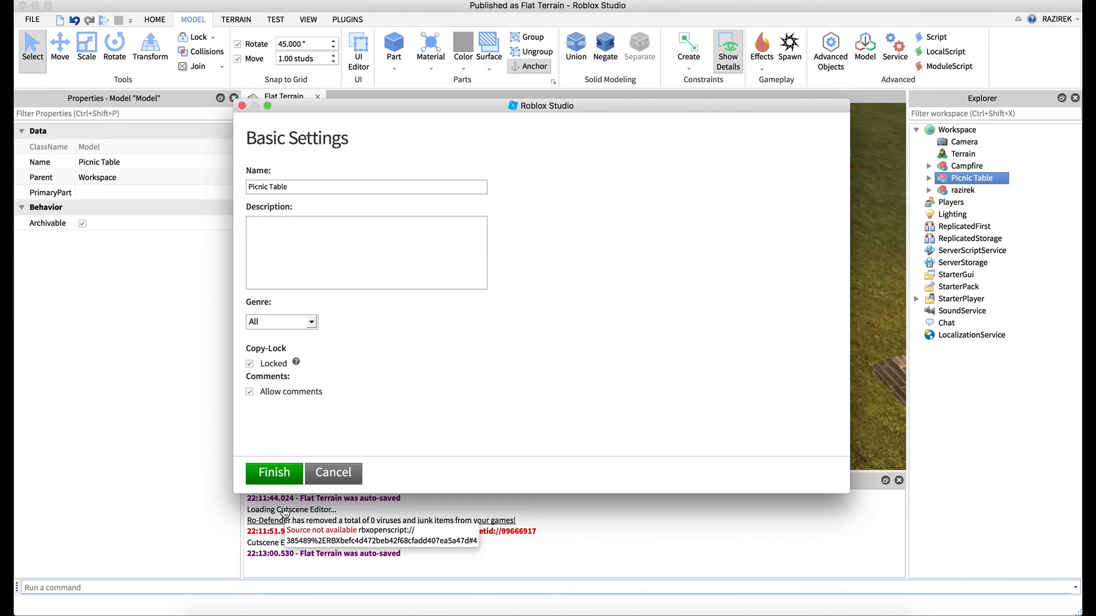
{"action": "left_click", "coordinate": [275, 474]}
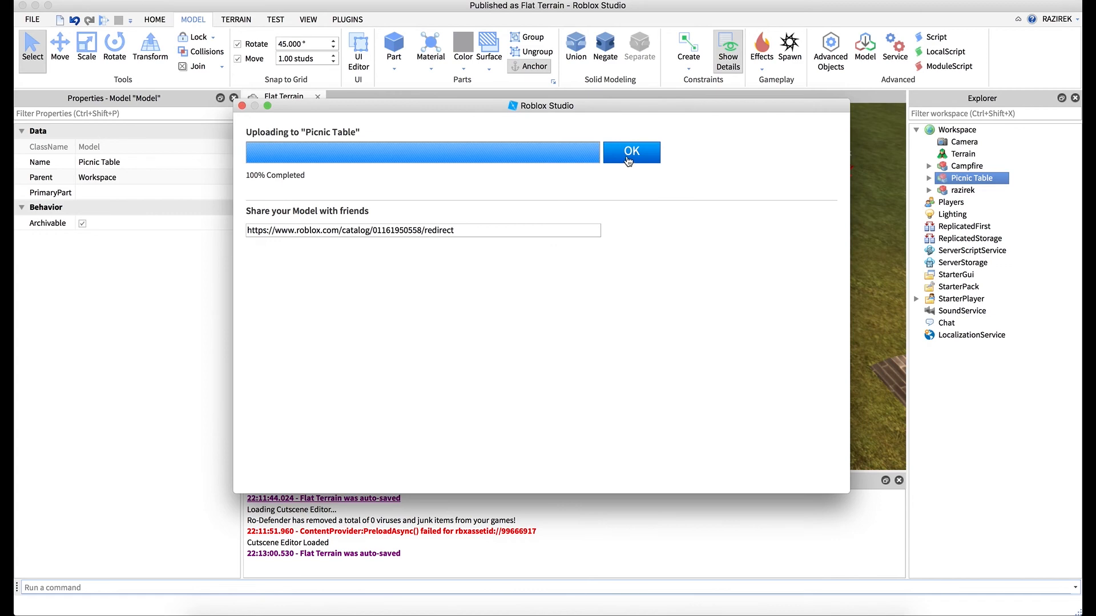
{"action": "left_click", "coordinate": [628, 161]}
Show the Toolbox and refresh its My Models list by switching to Models and back.
{"action": "left_click", "coordinate": [308, 20]}
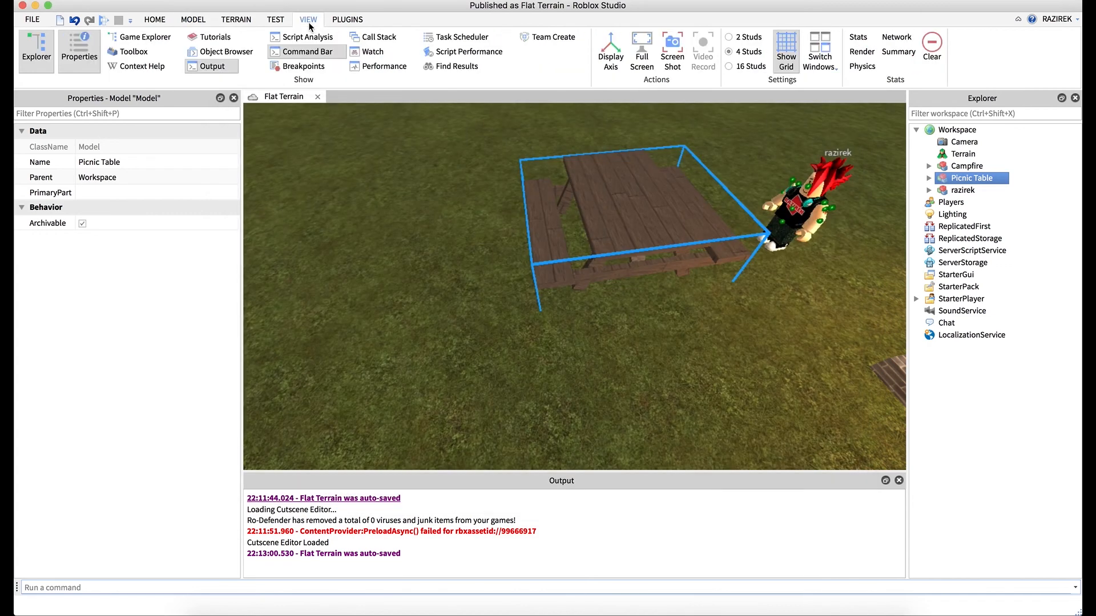
{"action": "left_click", "coordinate": [136, 52]}
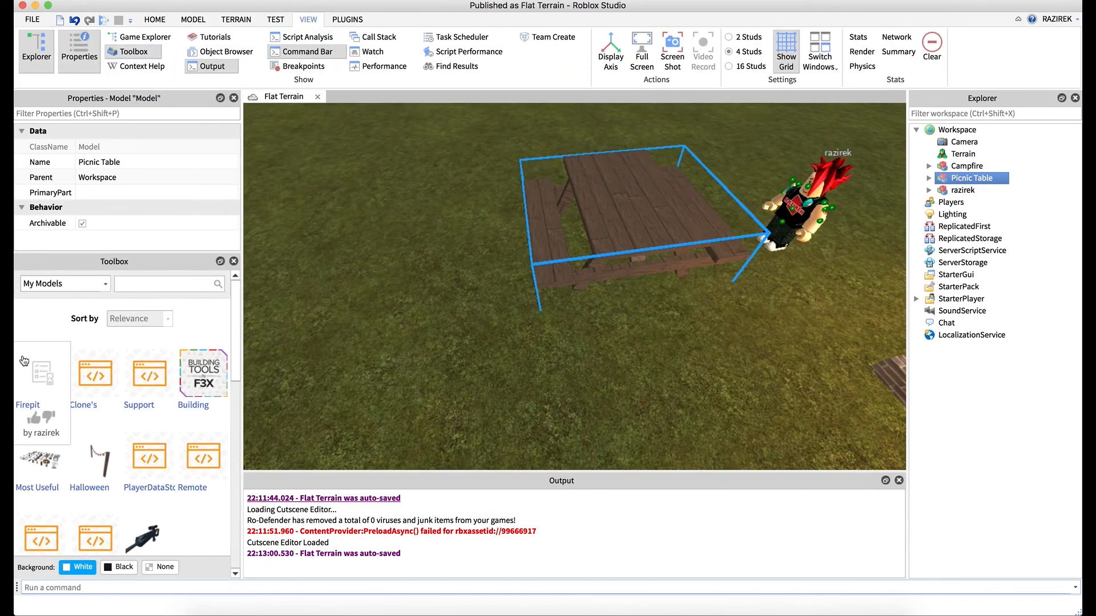
{"action": "left_click", "coordinate": [77, 284]}
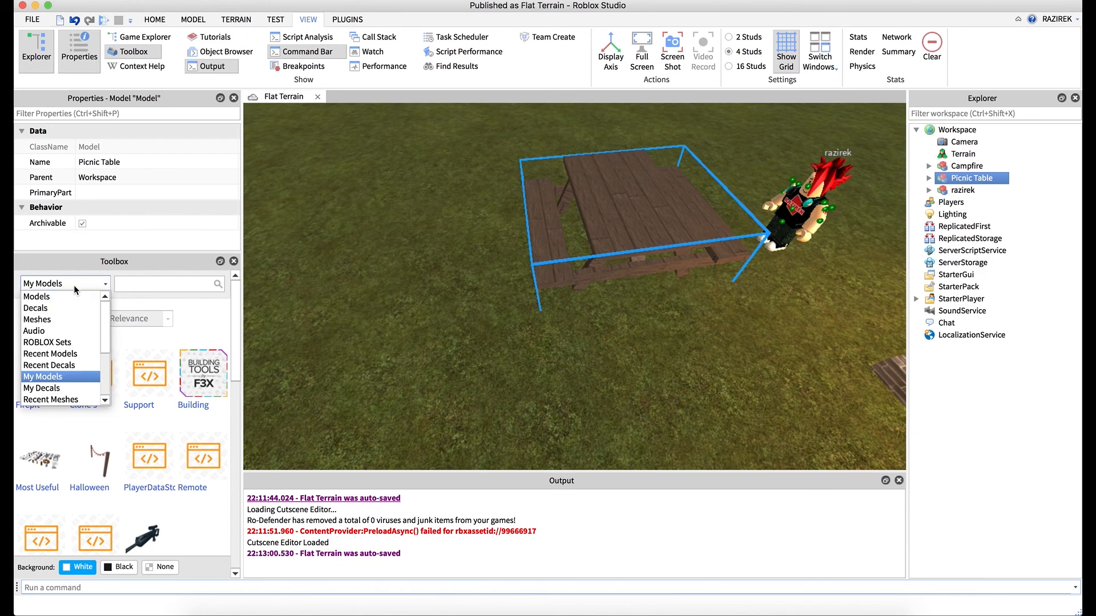
{"action": "left_click", "coordinate": [58, 297]}
{"action": "left_click", "coordinate": [68, 284]}
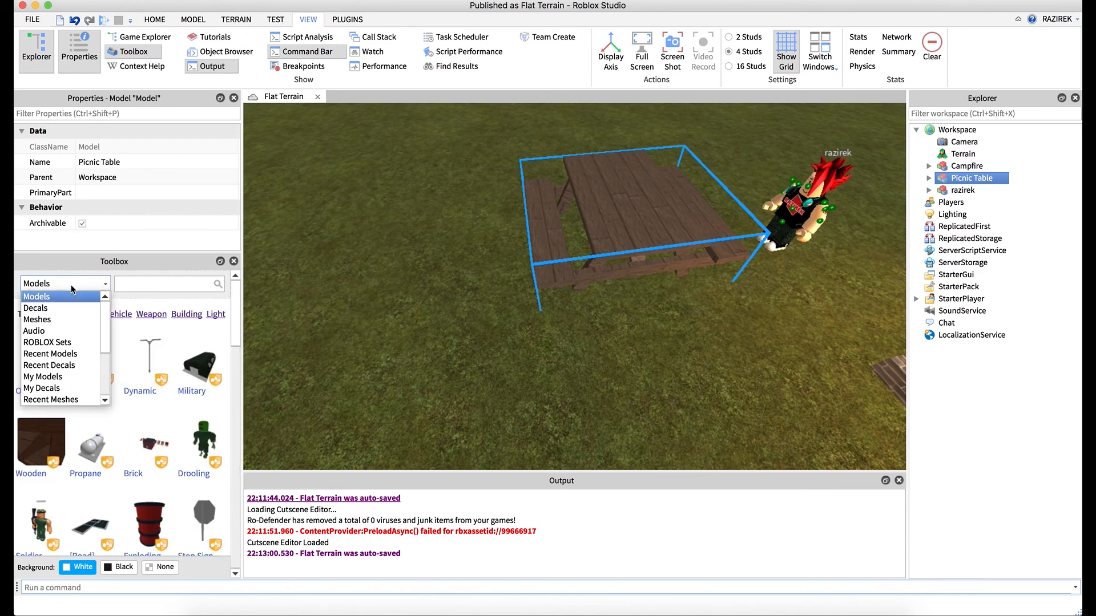
{"action": "left_click", "coordinate": [55, 376]}
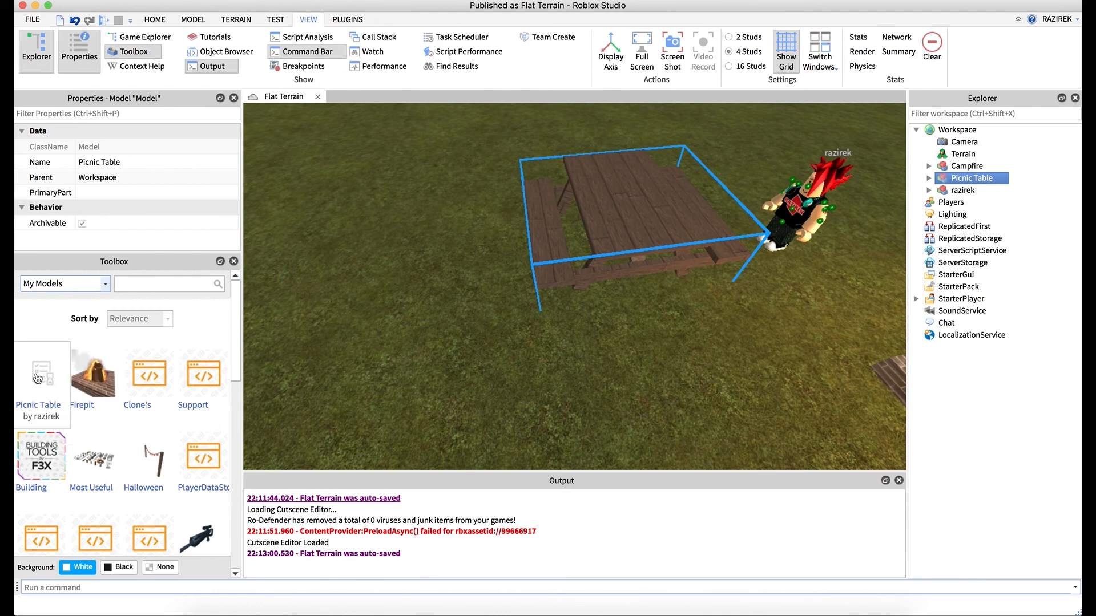
Insert three copies of the saved Picnic Table model from the Toolbox onto the open grass near the original.
{"action": "left_click", "coordinate": [582, 406]}
{"action": "right_click_drag", "start_coordinate": [582, 407], "coordinate": [583, 407]}
{"action": "left_click", "coordinate": [554, 327]}
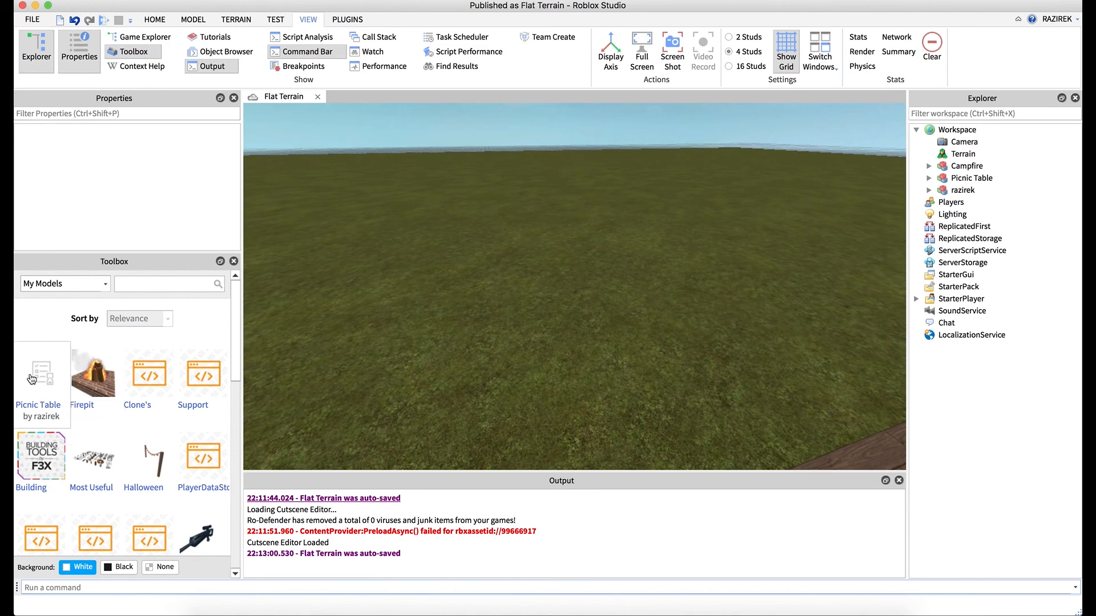
{"action": "left_click_drag", "start_coordinate": [32, 378], "coordinate": [409, 375]}
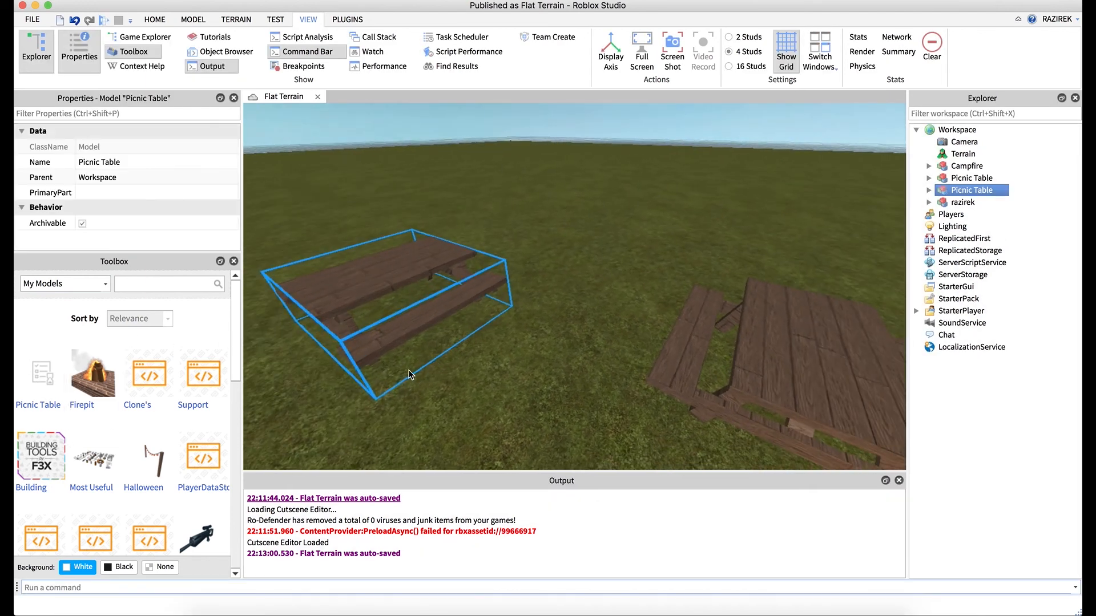
{"action": "left_click", "coordinate": [48, 384]}
{"action": "right_click_drag", "start_coordinate": [409, 390], "coordinate": [393, 400]}
{"action": "left_click", "coordinate": [46, 382]}
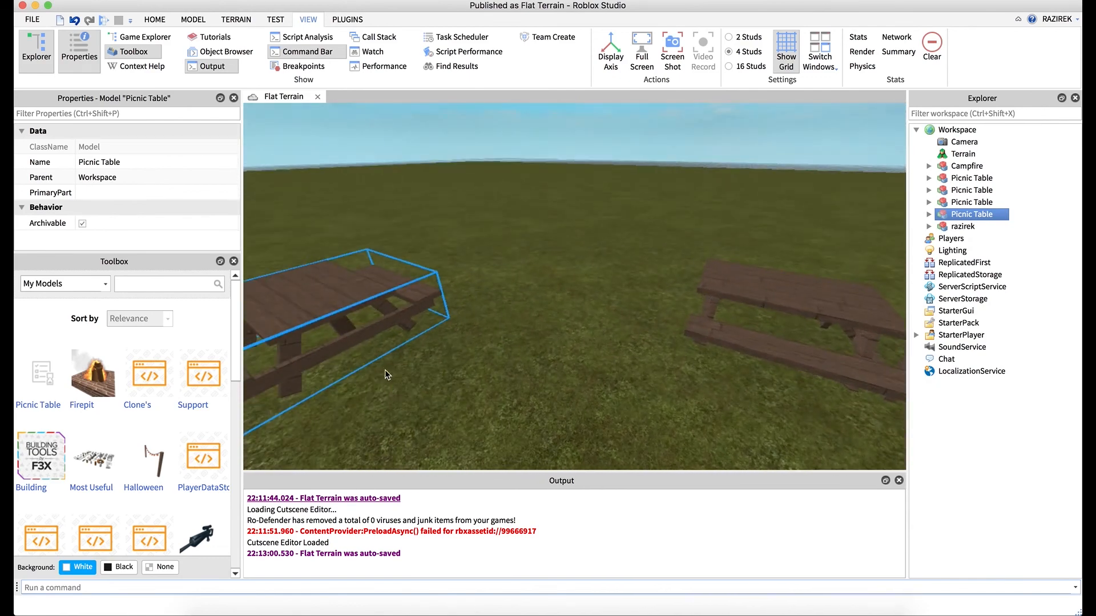
Delete the three inserted Picnic Table copies, keeping only the original table beside the campfire.
{"action": "key", "text": "Delete"}
{"action": "mouse_move", "coordinate": [584, 357]}
{"action": "right_mouse_down"}
{"action": "mouse_move", "coordinate": [561, 338]}
{"action": "mouse_move", "coordinate": [596, 341]}
{"action": "right_mouse_up"}
{"action": "left_click", "coordinate": [504, 251]}
{"action": "key", "text": "Delete"}
{"action": "left_click", "coordinate": [603, 252]}
{"action": "key", "text": "Delete"}
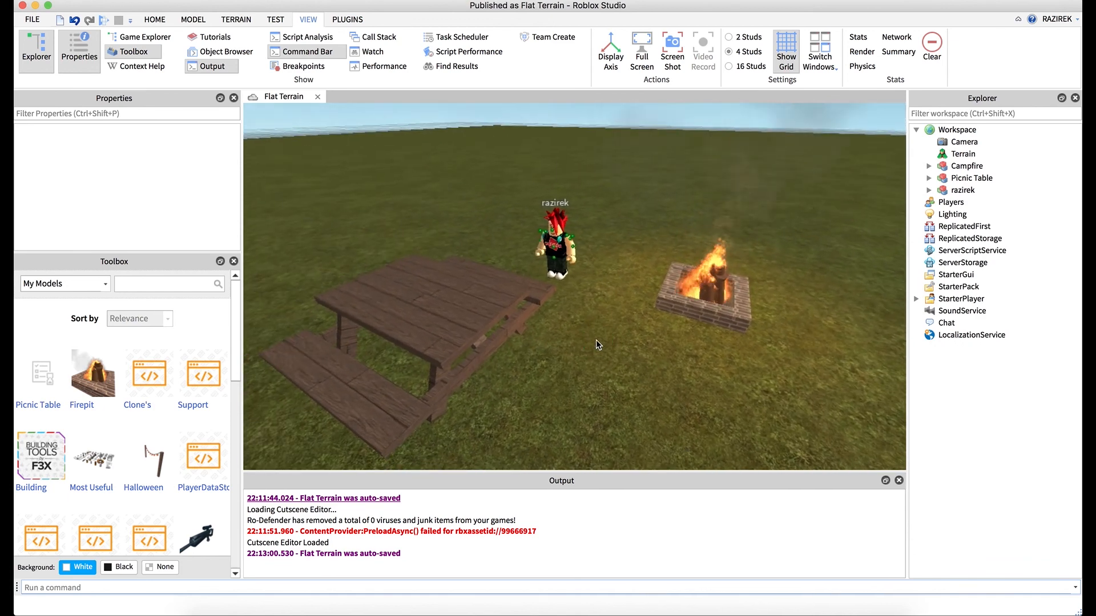